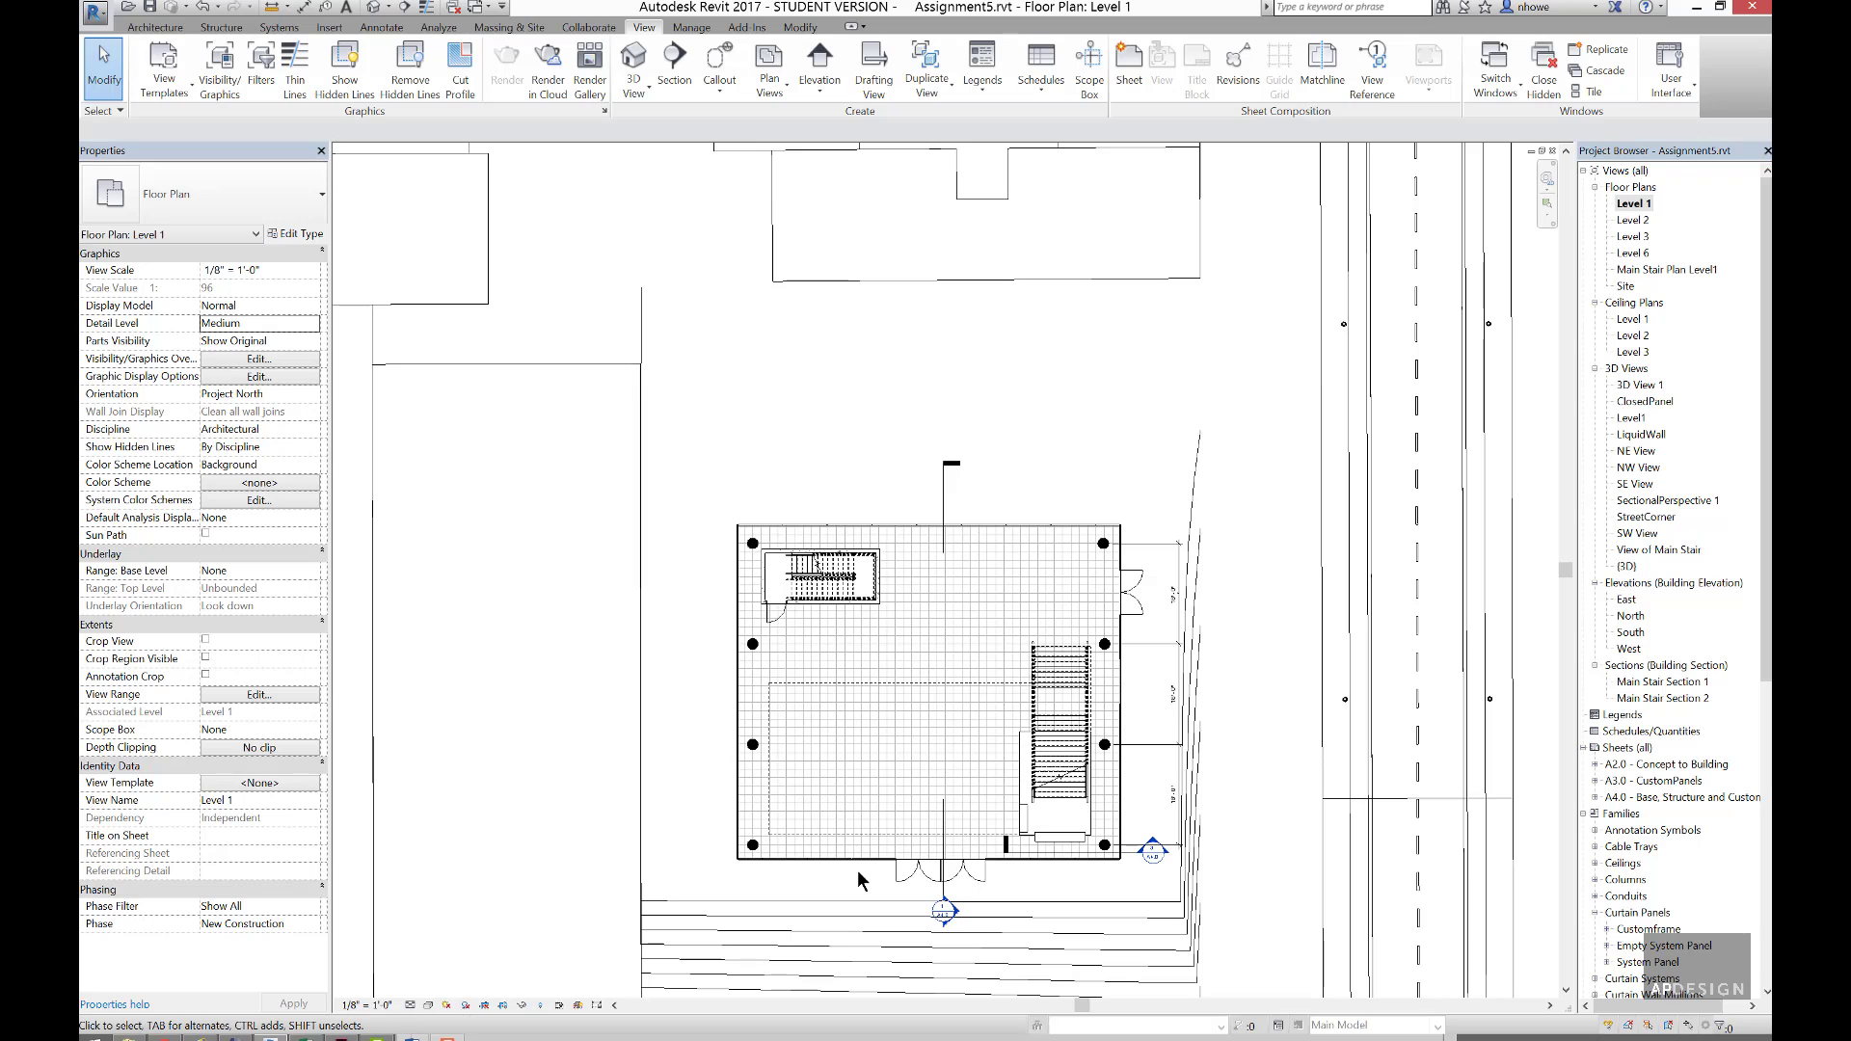
- Turn on shadows in the Level 1 floor plan
{"action": "left_click", "coordinate": [463, 1005]}
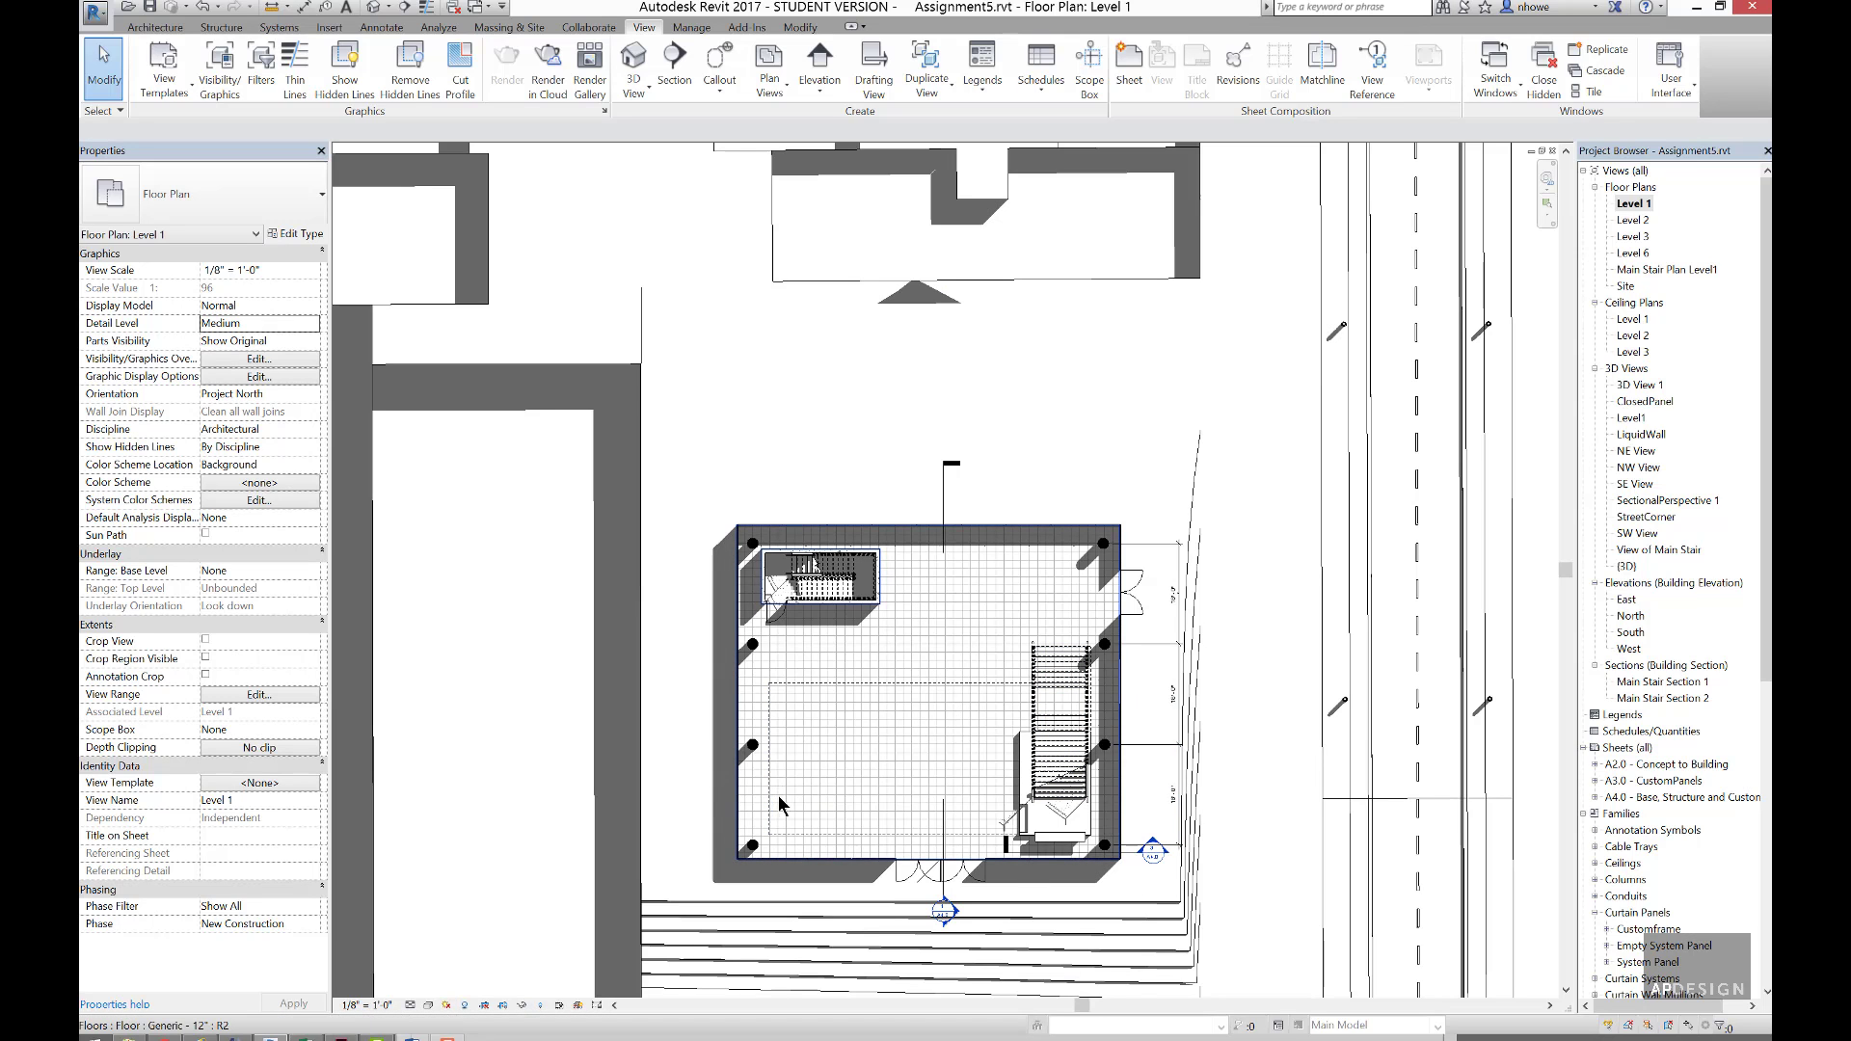
{"action": "scroll", "coordinate": [778, 794], "scroll_direction": "down", "scroll_amount": 5}
{"action": "scroll", "coordinate": [794, 875], "scroll_direction": "up", "scroll_amount": 4}
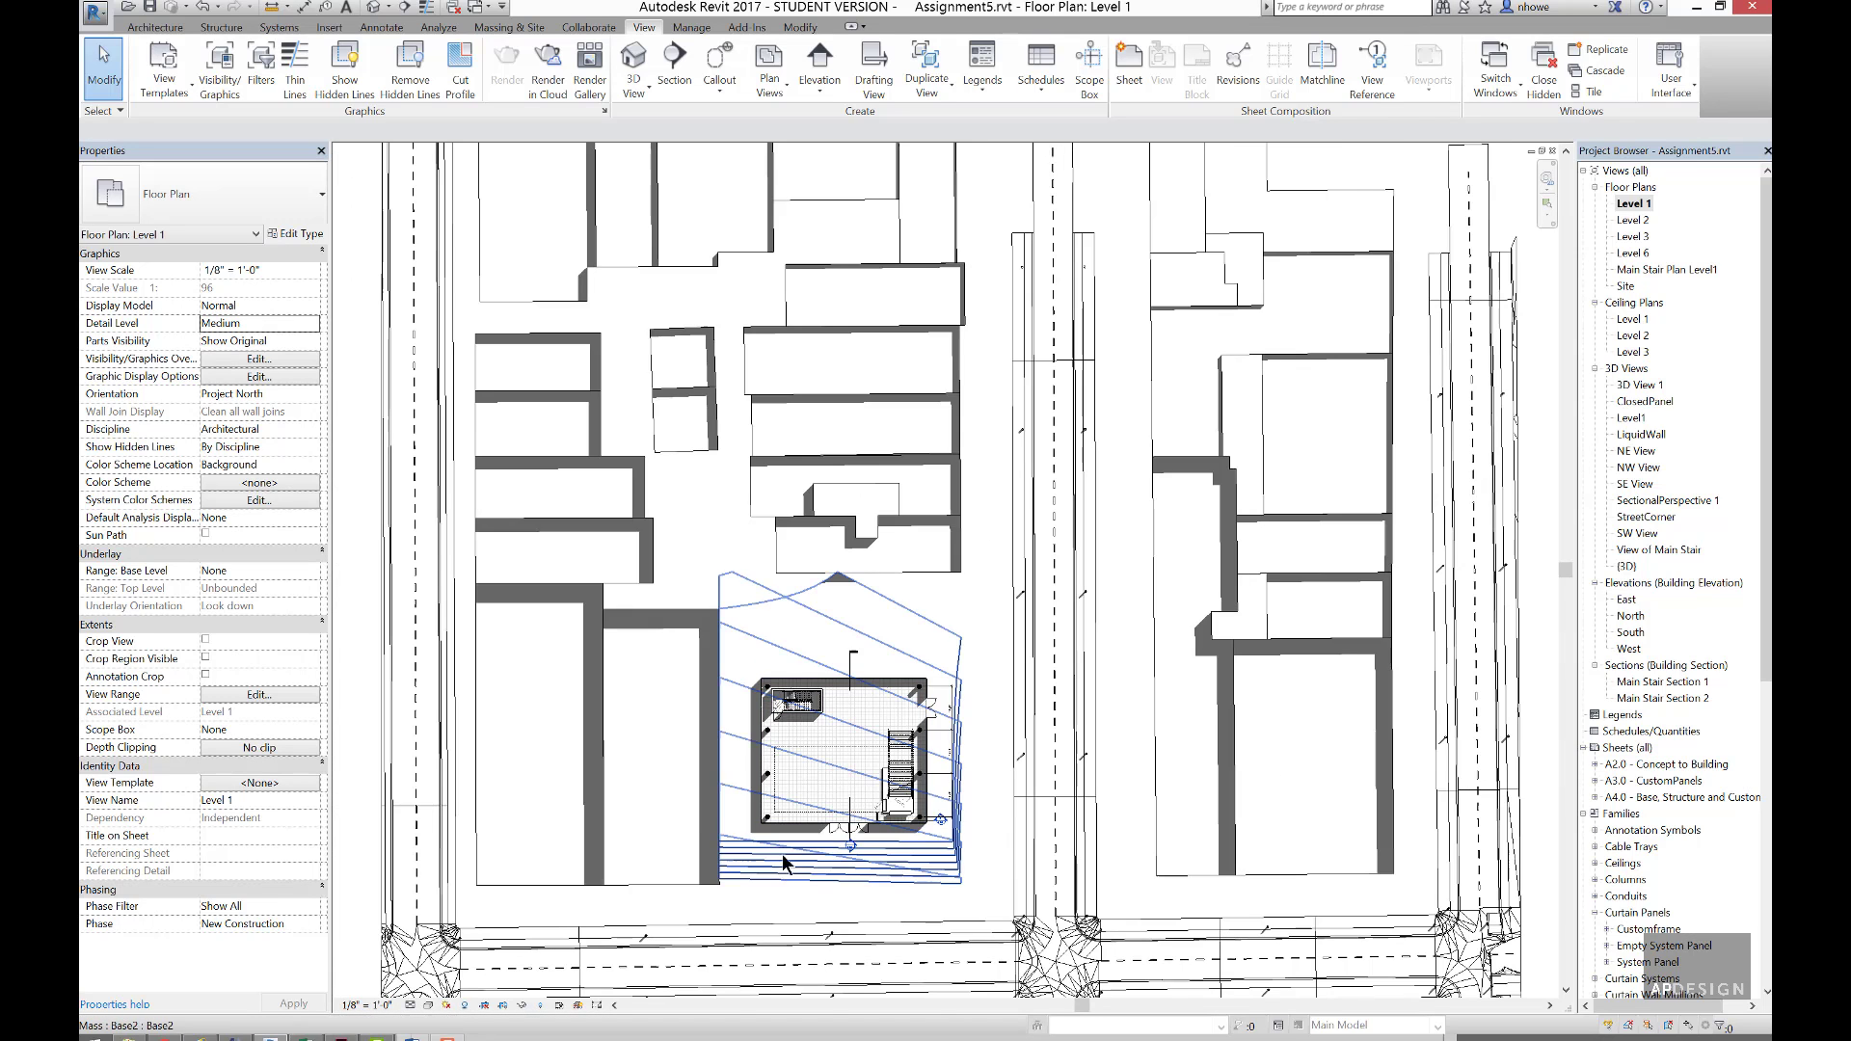
{"action": "scroll", "coordinate": [892, 910], "scroll_direction": "up", "scroll_amount": 4}
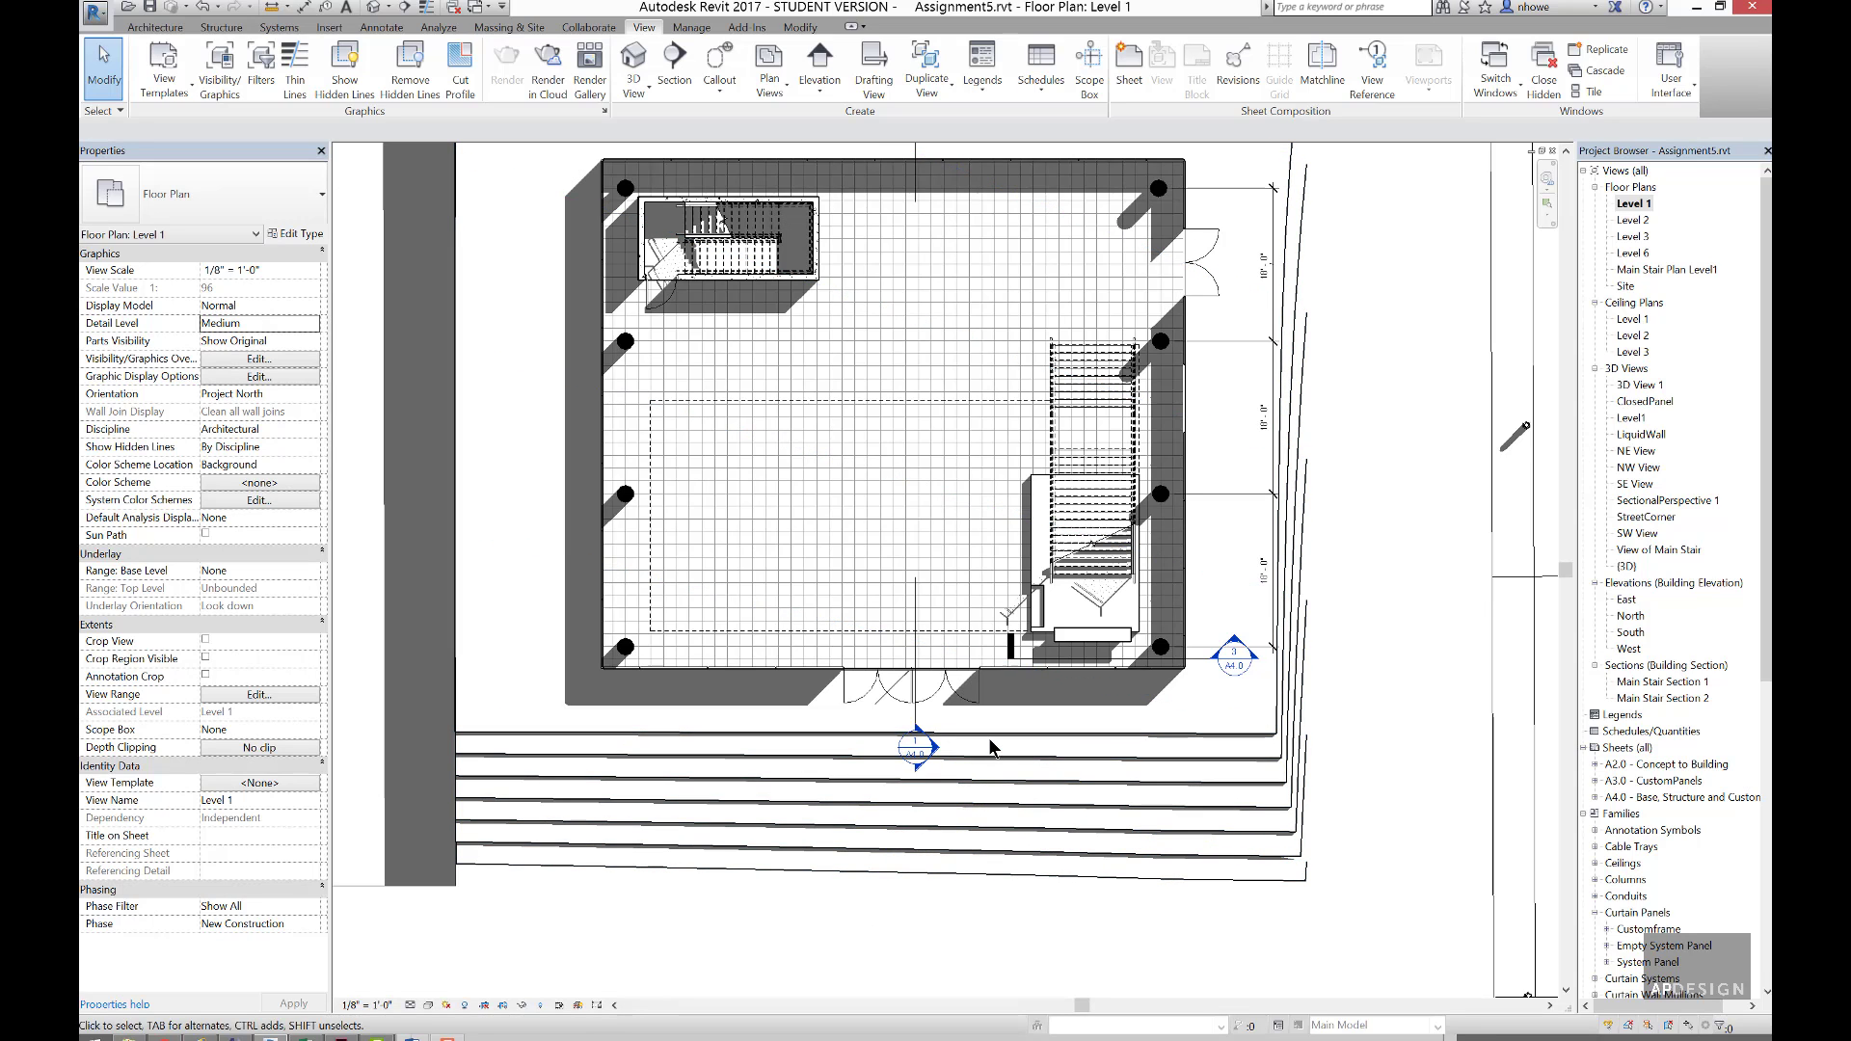
- Try a ground plane at Level 1 in the plan's lighting sun settings and apply it
{"action": "left_click", "coordinate": [427, 1006]}
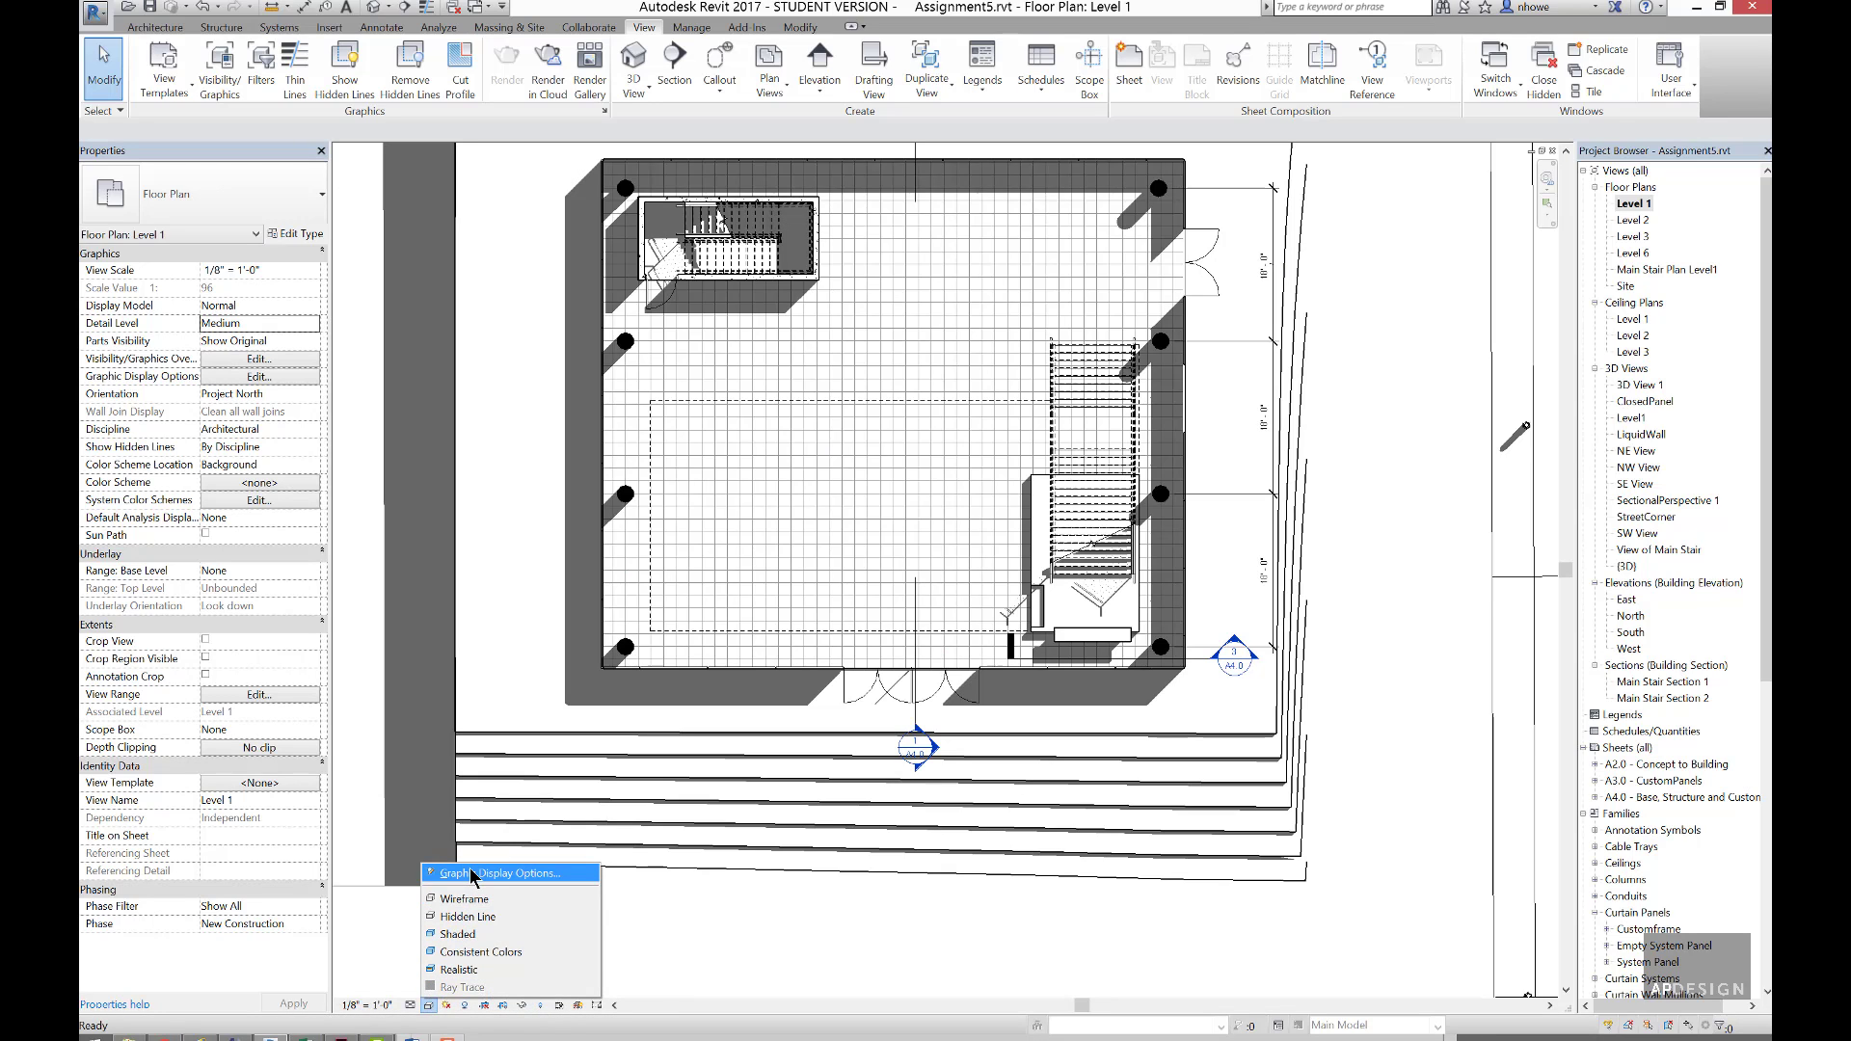
{"action": "left_click", "coordinate": [472, 873]}
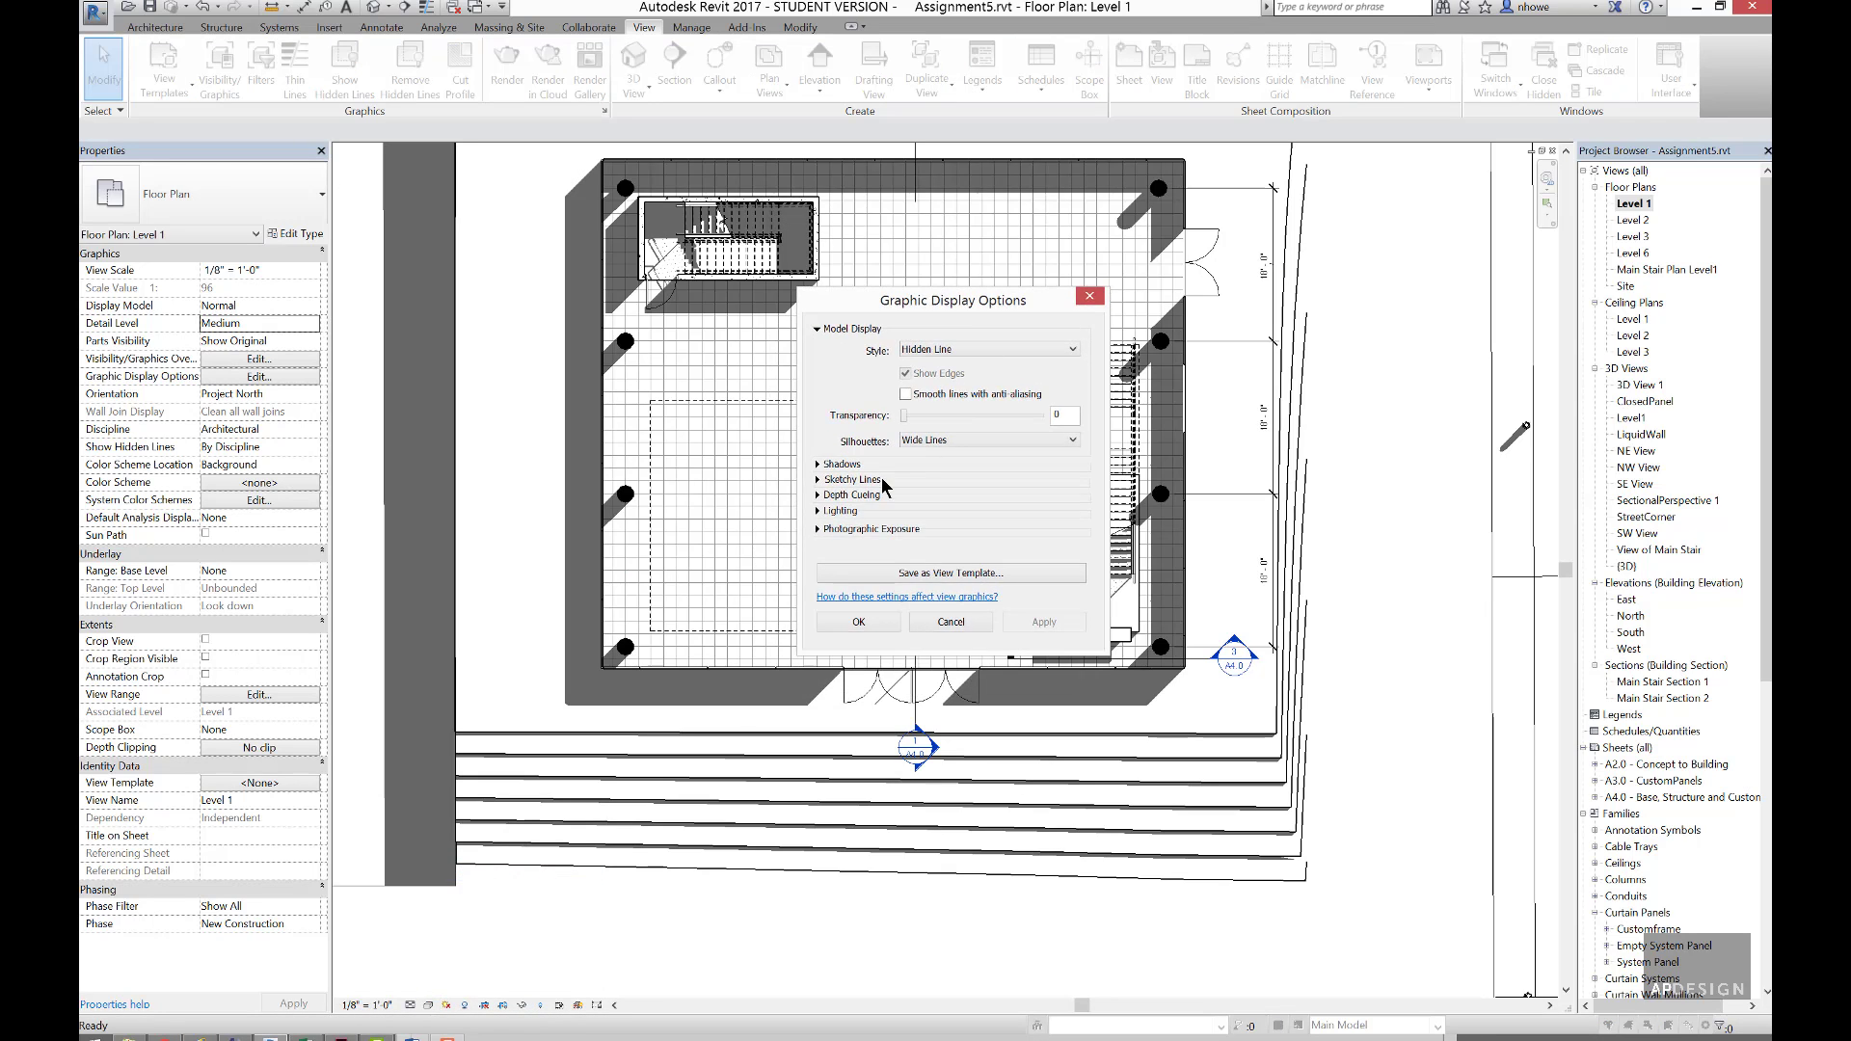
{"action": "left_click", "coordinate": [816, 511]}
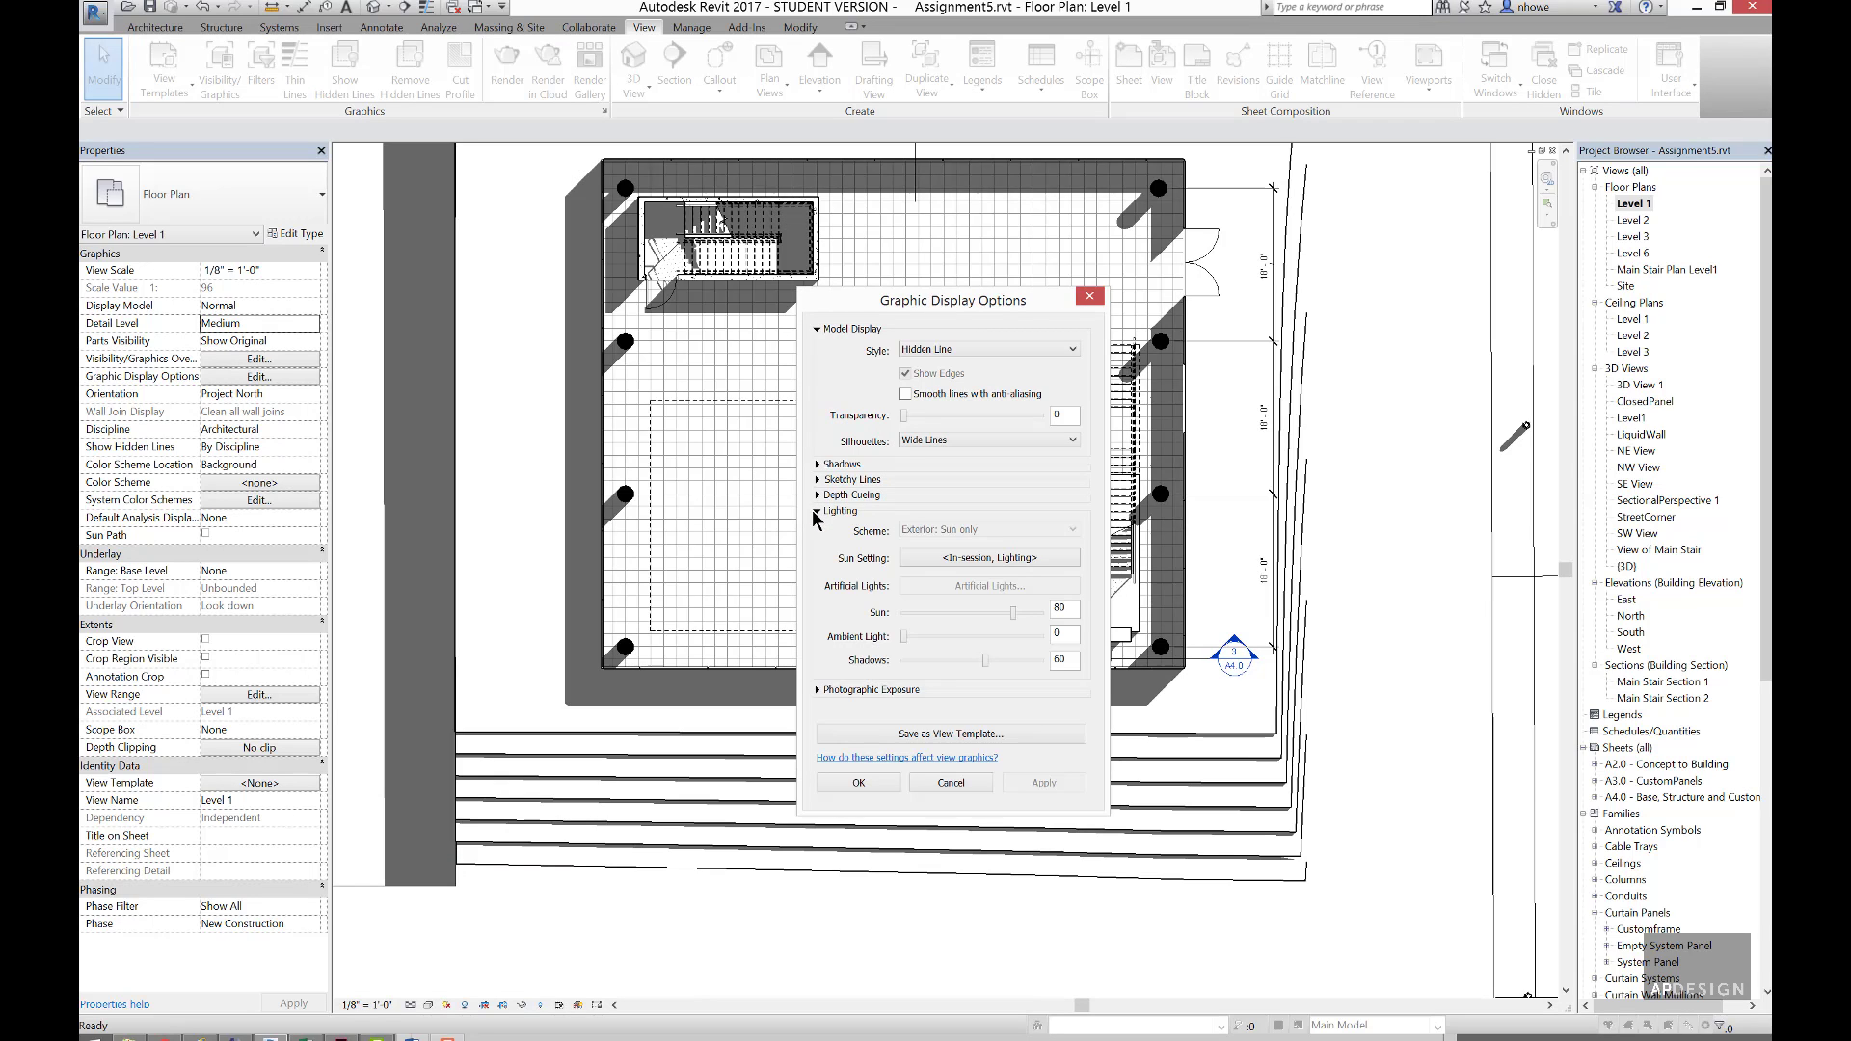
{"action": "left_click", "coordinate": [940, 559]}
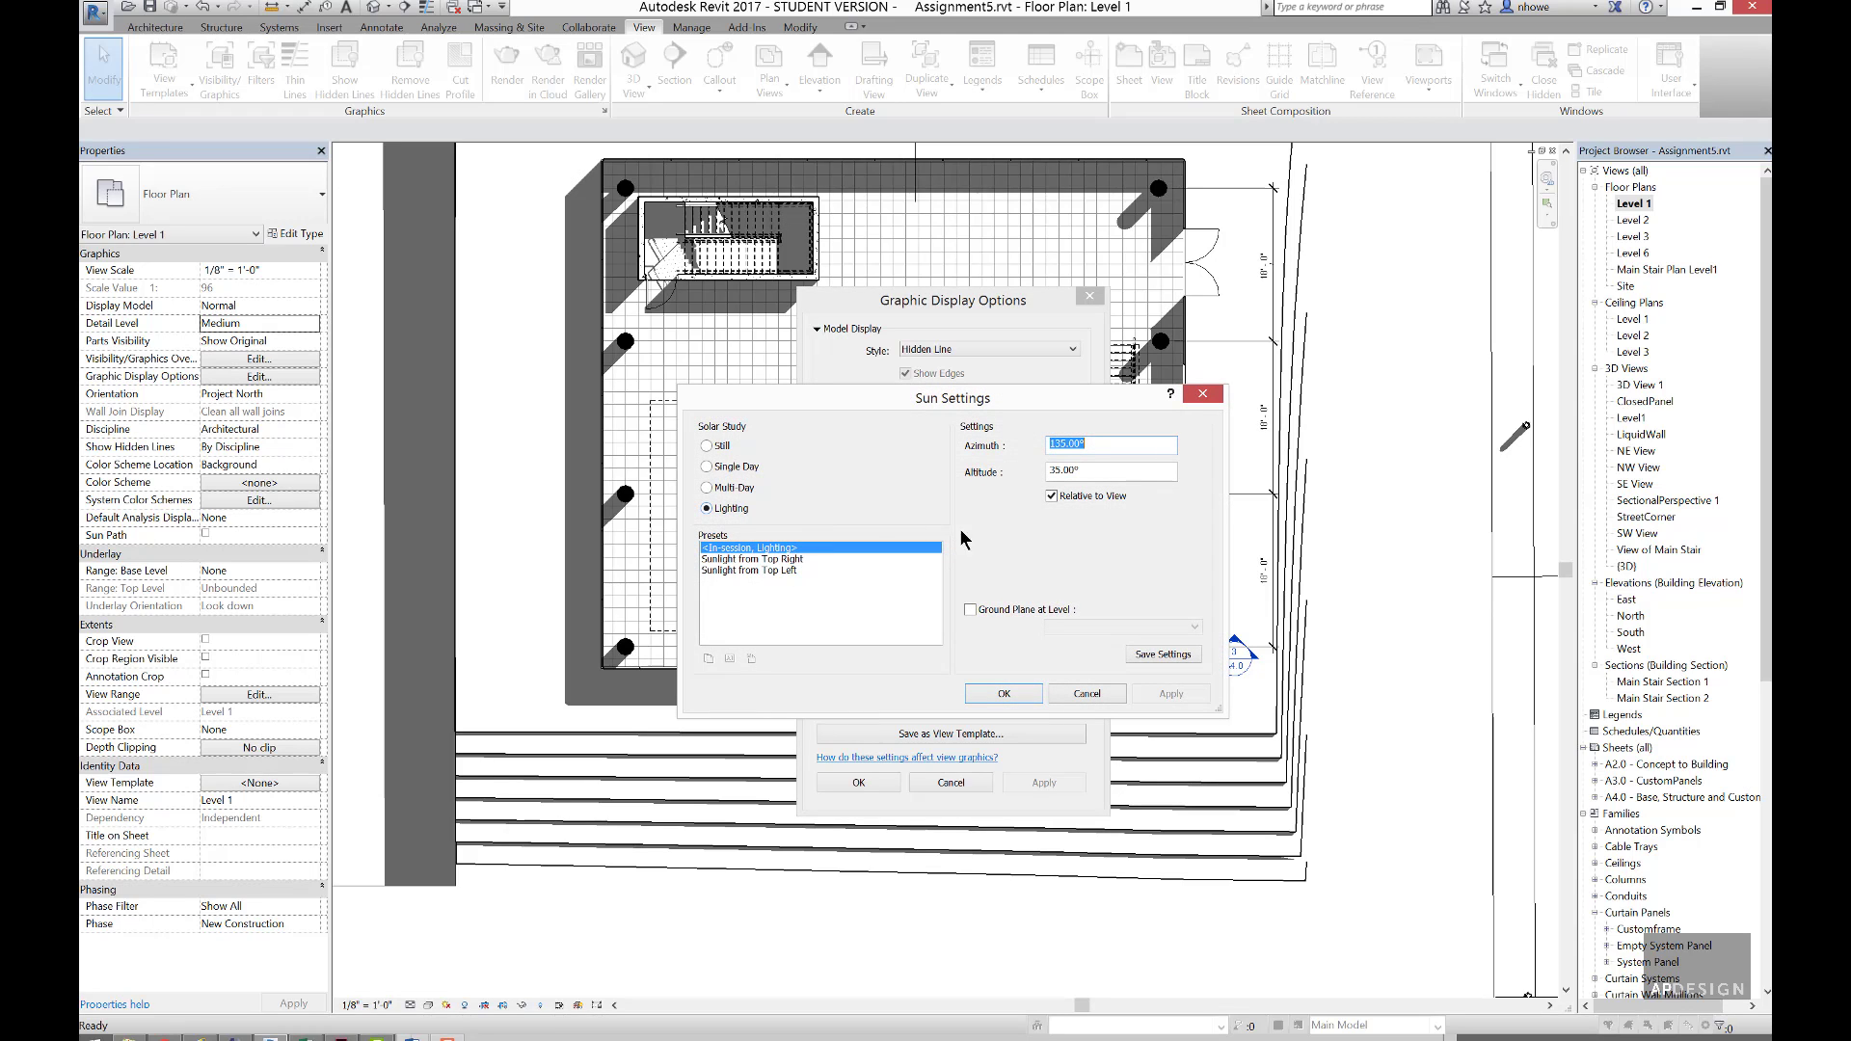
{"action": "left_click", "coordinate": [981, 611]}
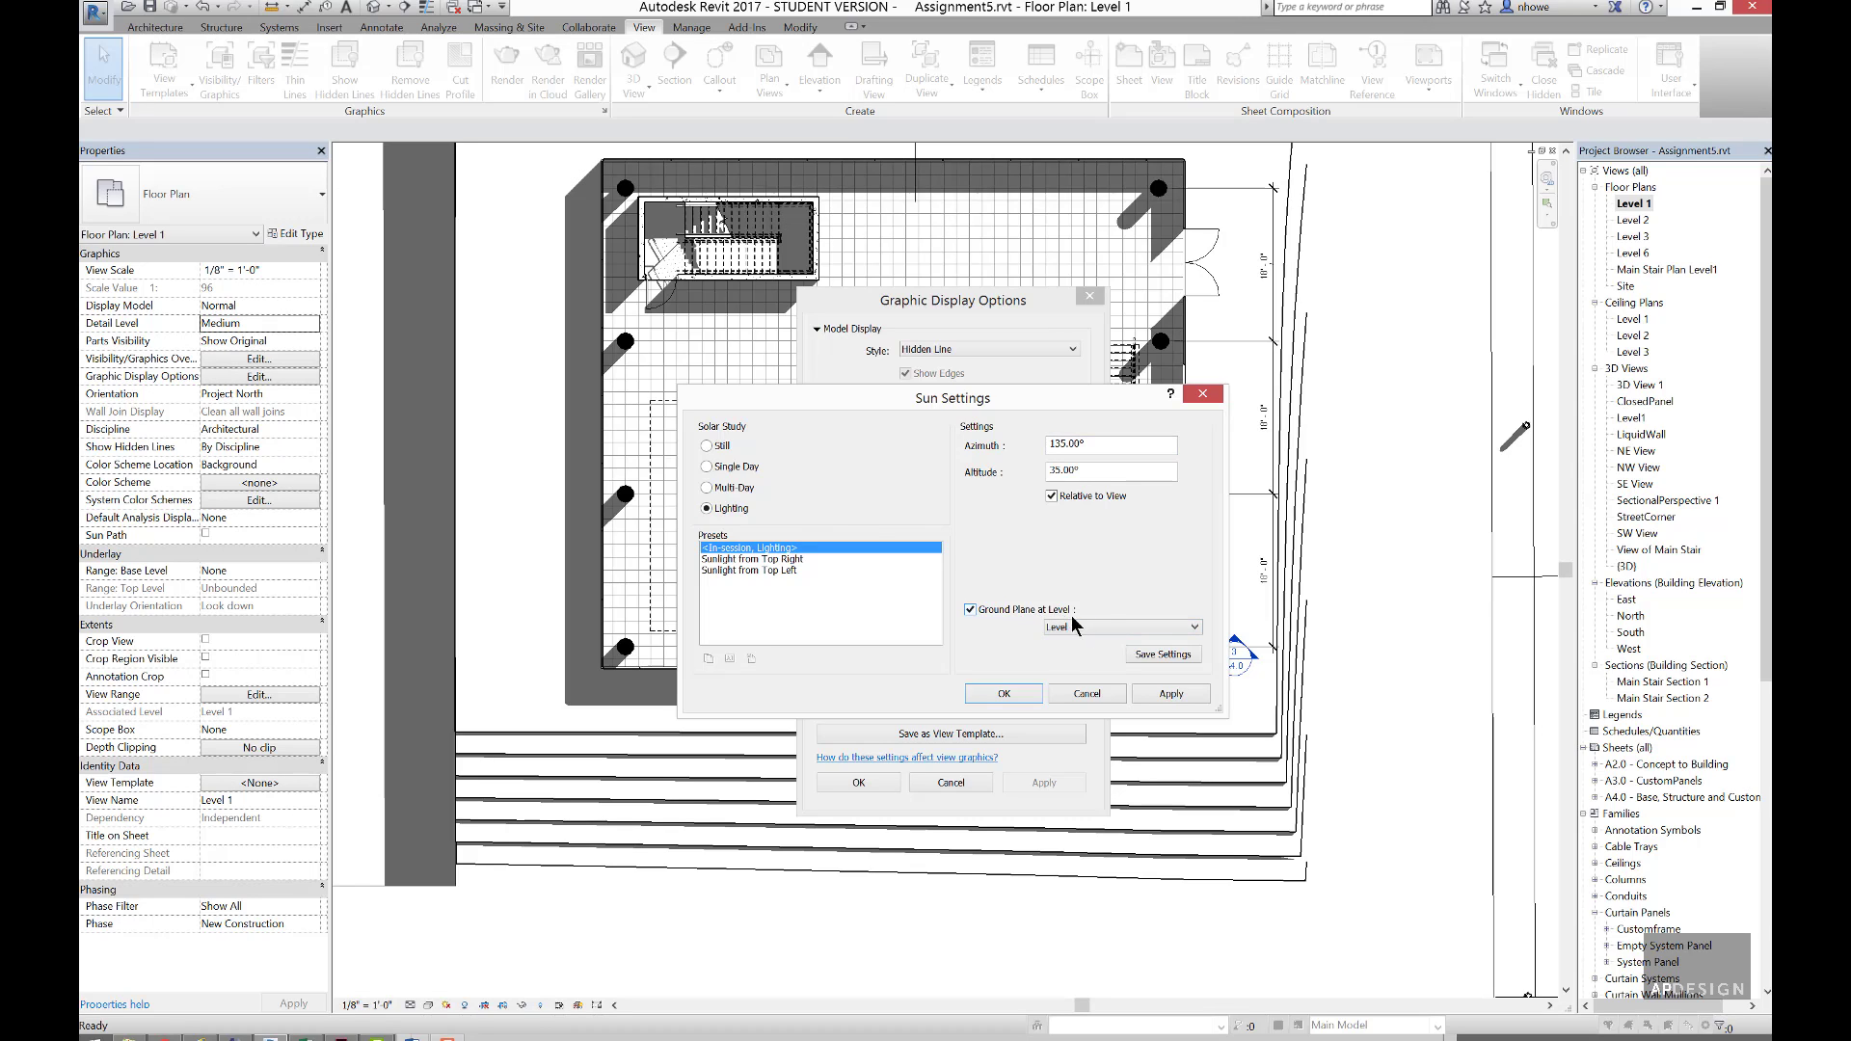
{"action": "left_click", "coordinate": [1097, 625]}
{"action": "left_click", "coordinate": [1097, 627]}
{"action": "left_click", "coordinate": [1093, 629]}
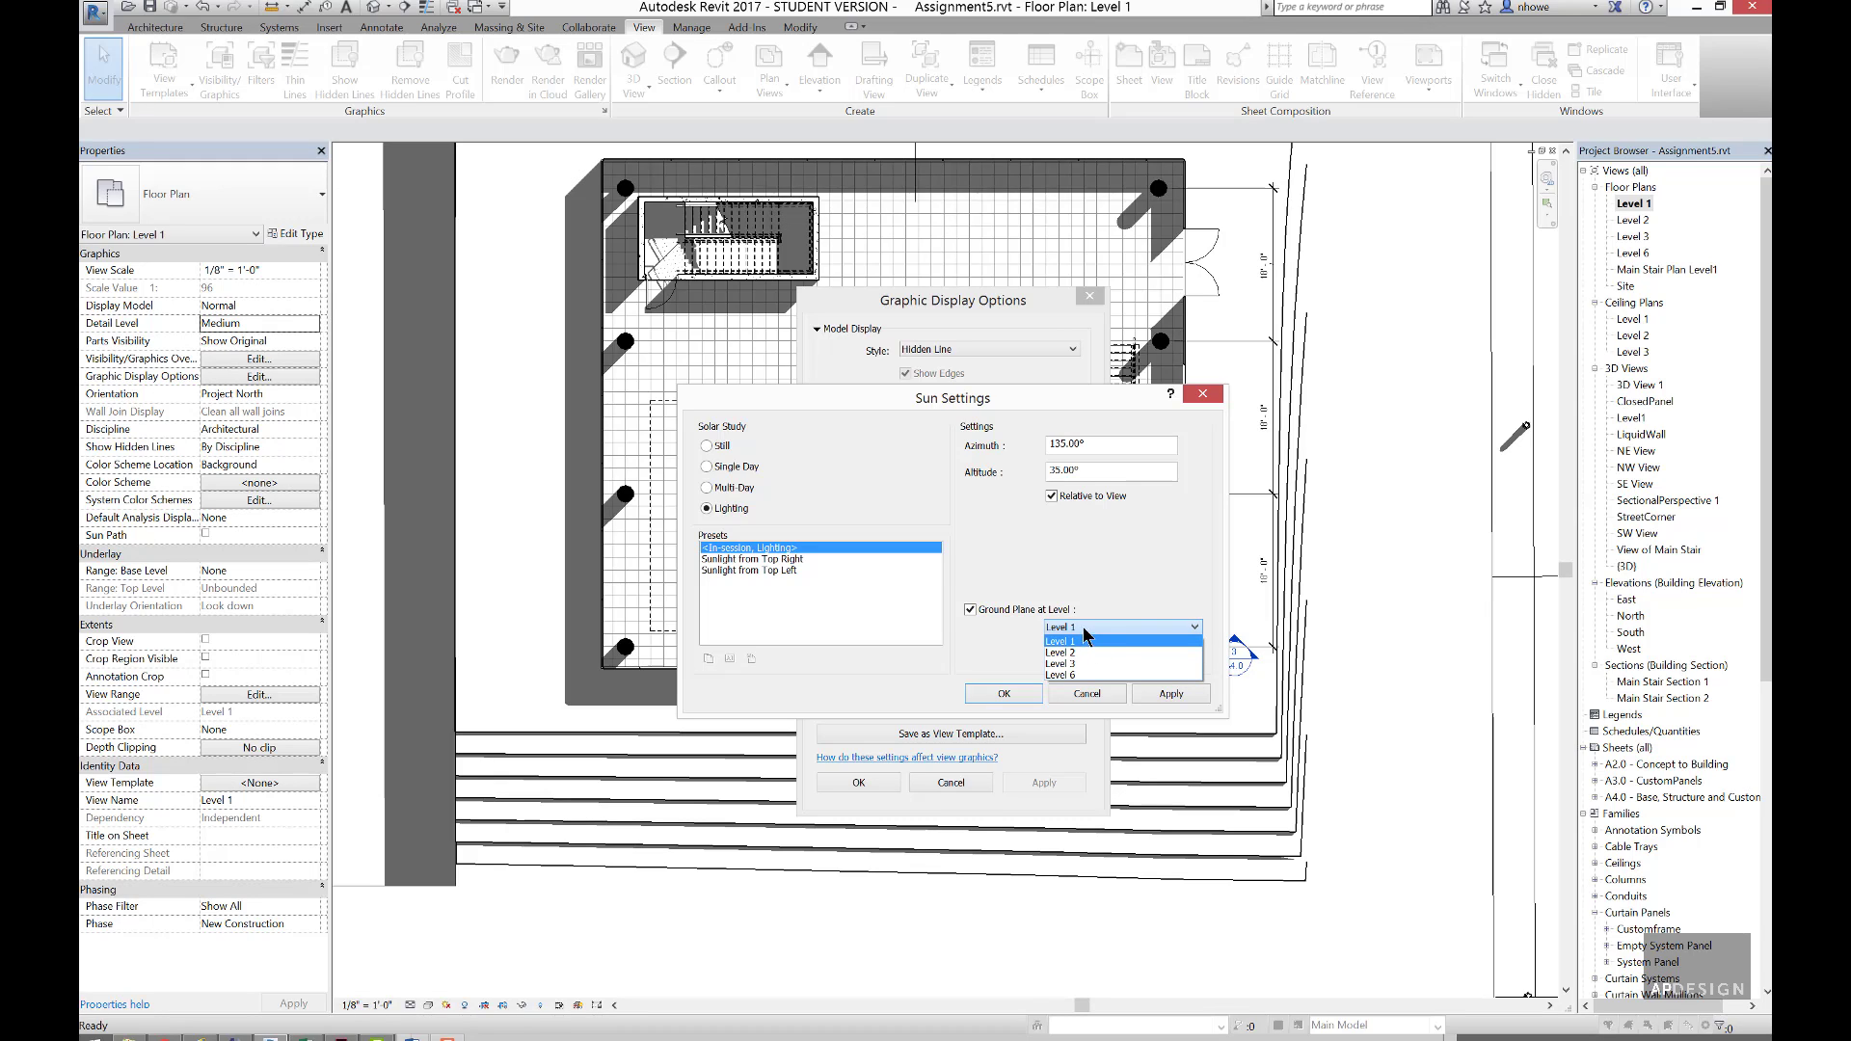
{"action": "left_click", "coordinate": [990, 619]}
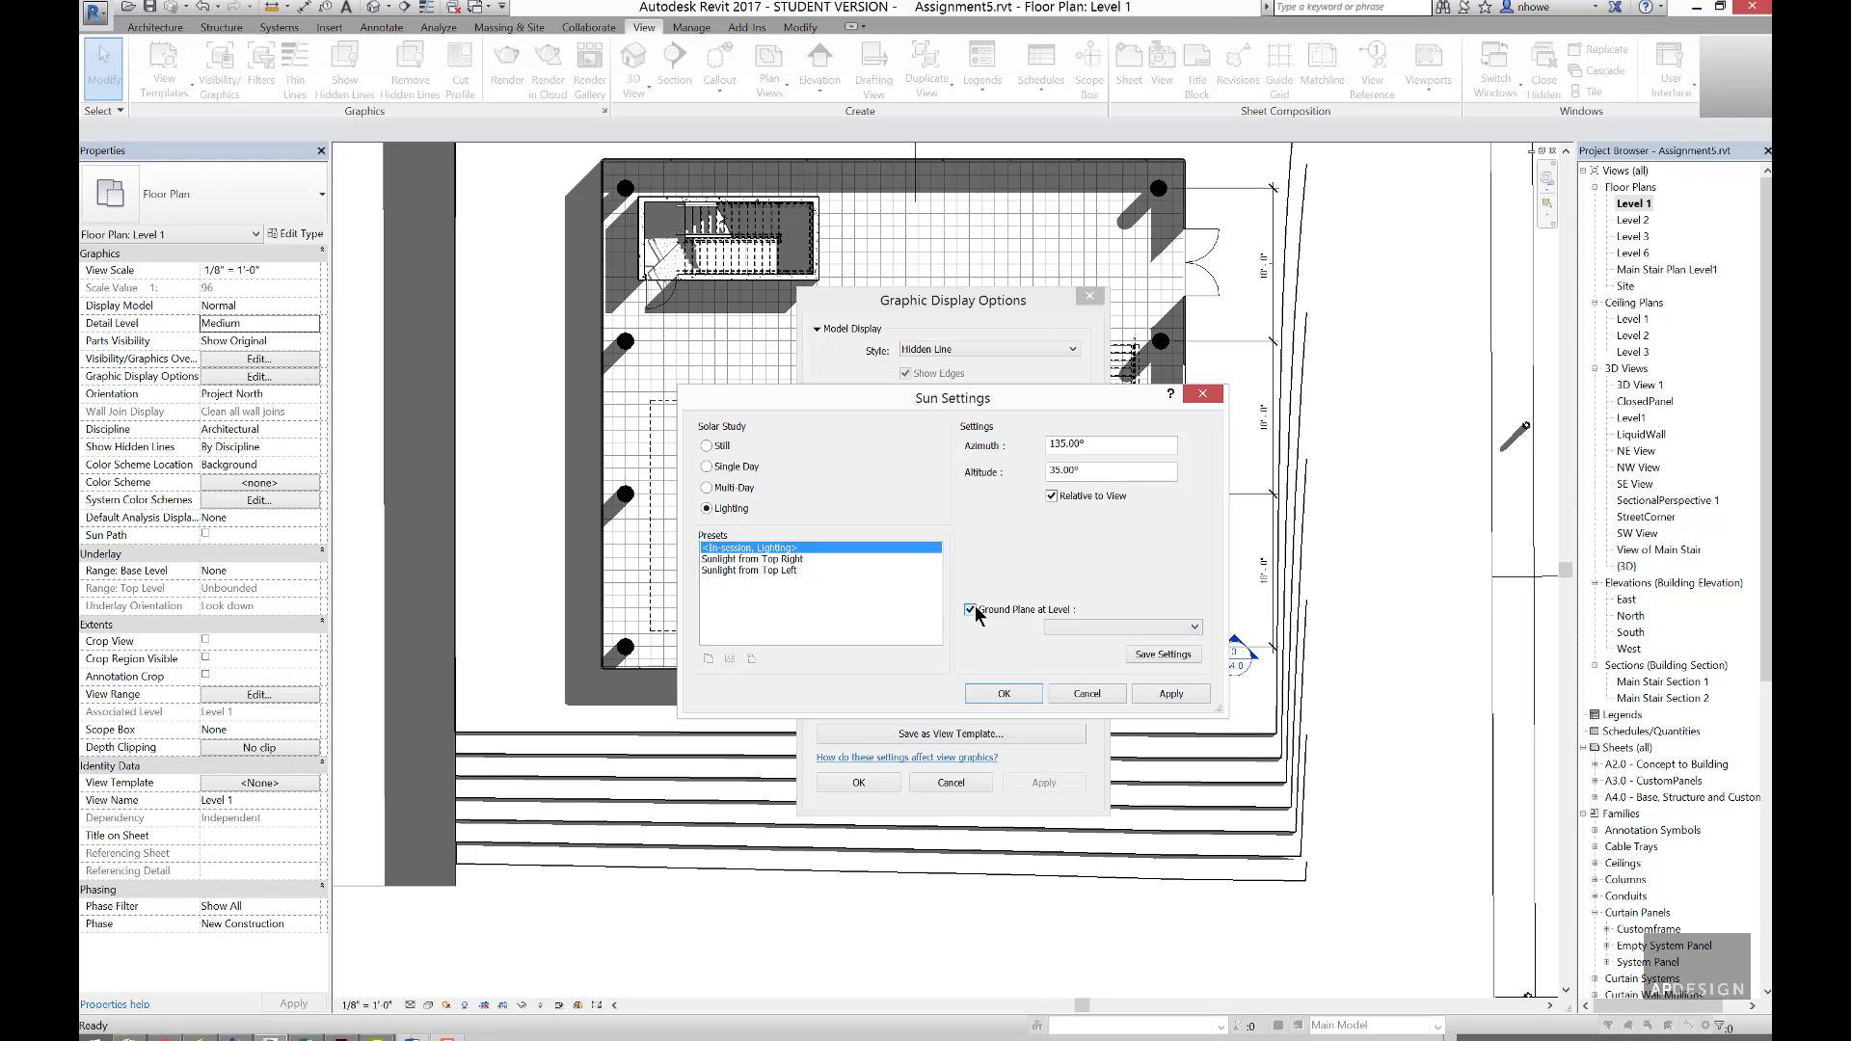
{"action": "left_click", "coordinate": [967, 606]}
{"action": "left_click", "coordinate": [1061, 611]}
{"action": "left_click", "coordinate": [1167, 695]}
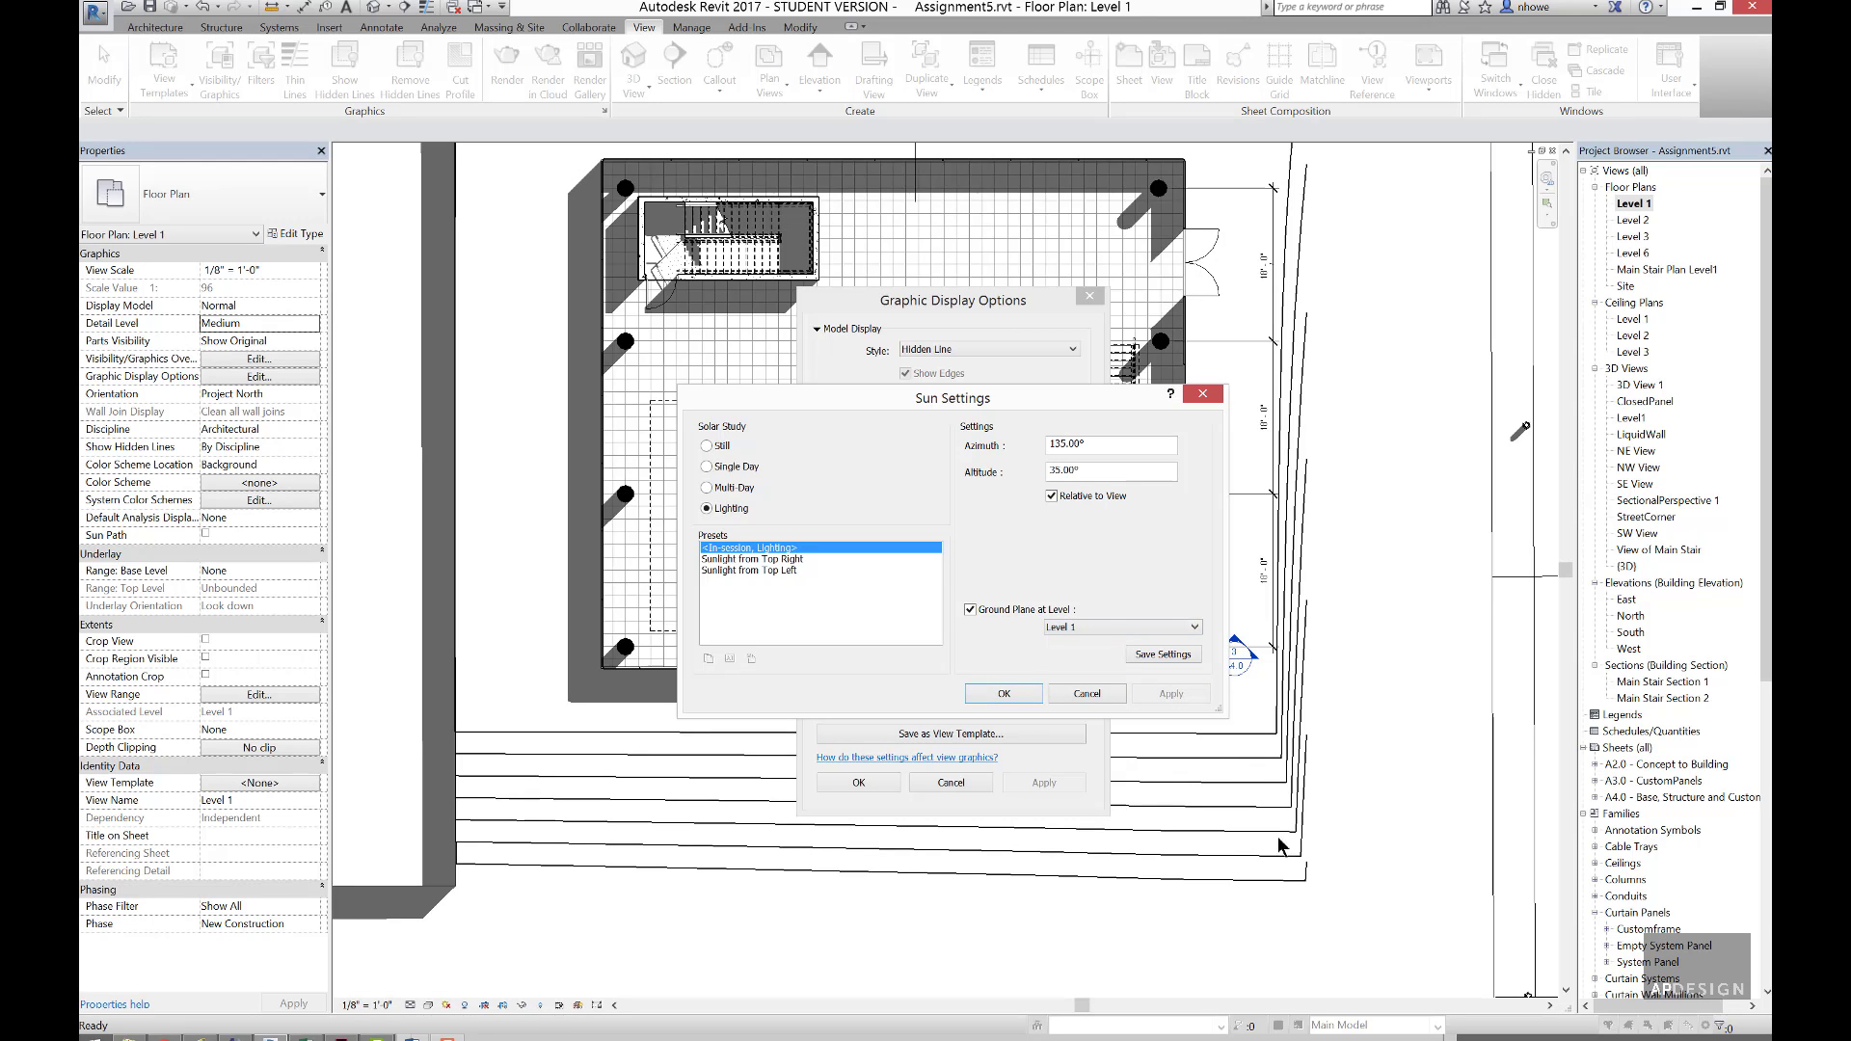
- Disable the ground plane in the sun settings, apply it, and accept the graphic display options
{"action": "left_click", "coordinate": [1095, 628]}
{"action": "left_click", "coordinate": [993, 617]}
{"action": "left_click", "coordinate": [971, 610]}
{"action": "left_click", "coordinate": [1162, 696]}
{"action": "left_click", "coordinate": [1007, 699]}
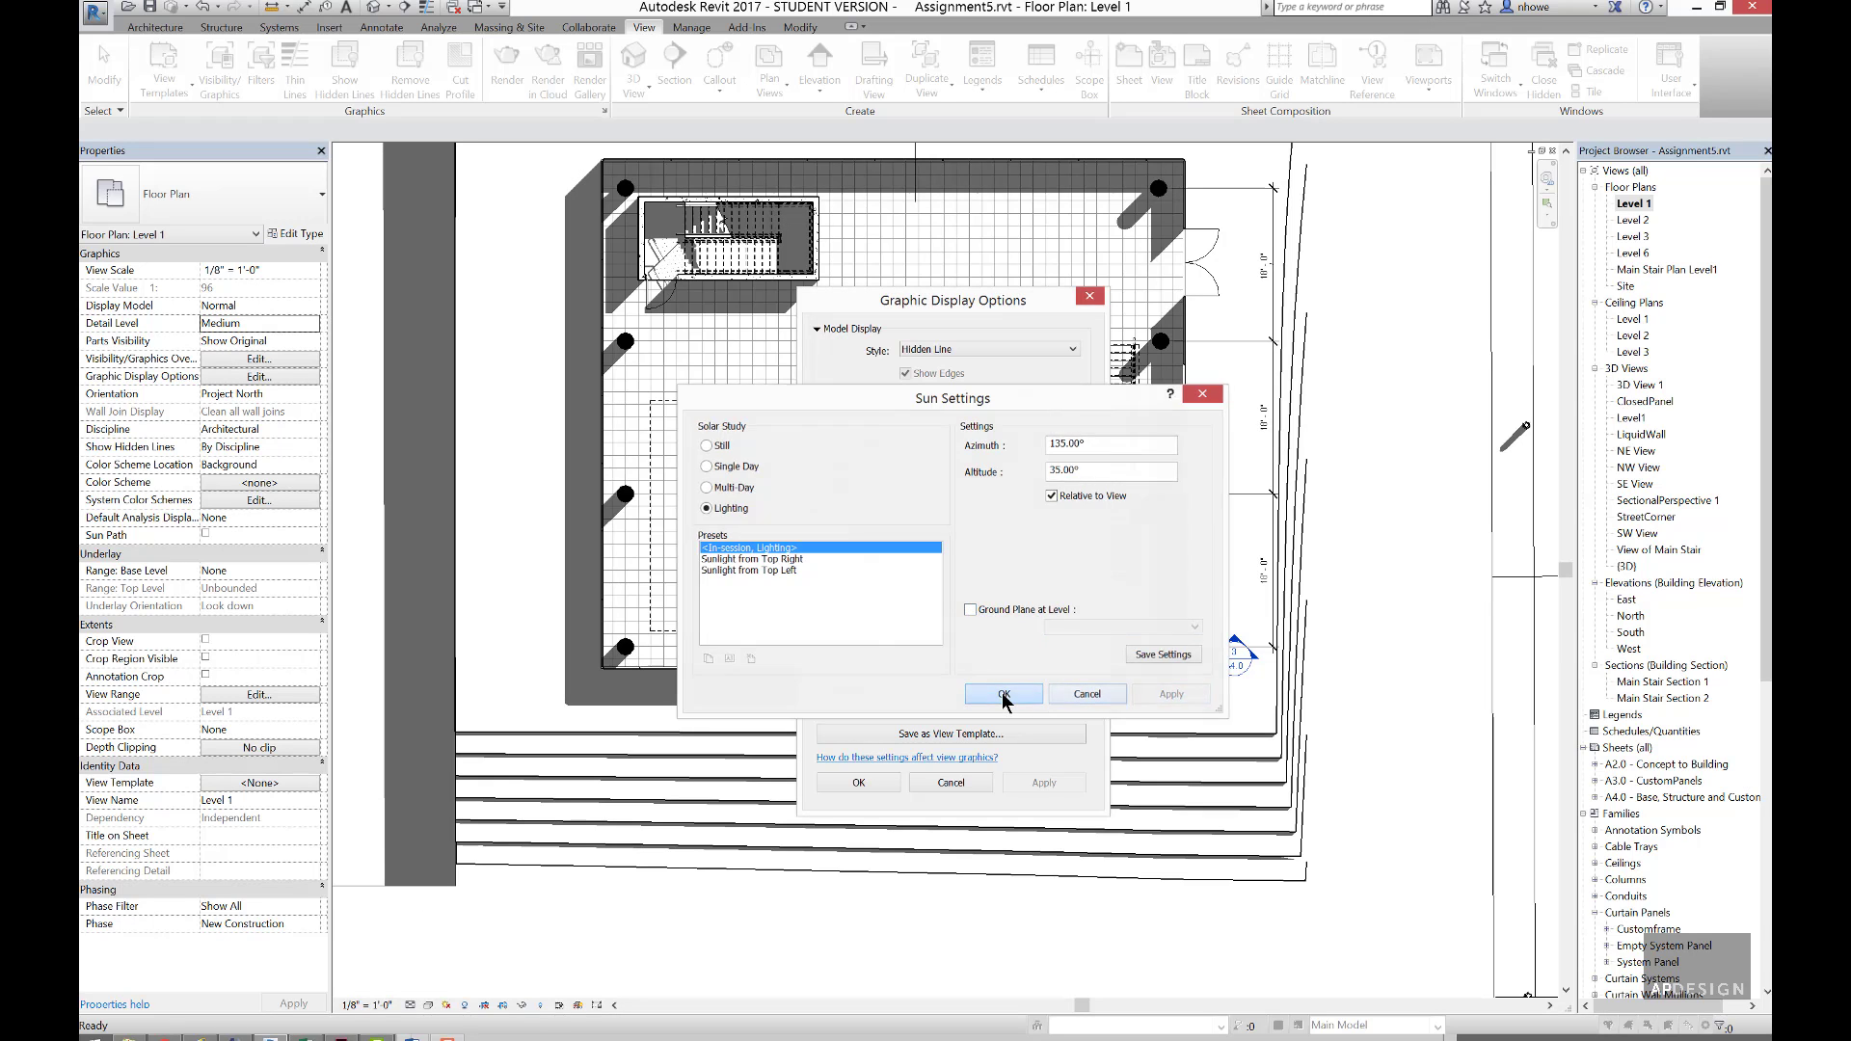
{"action": "left_click", "coordinate": [858, 782]}
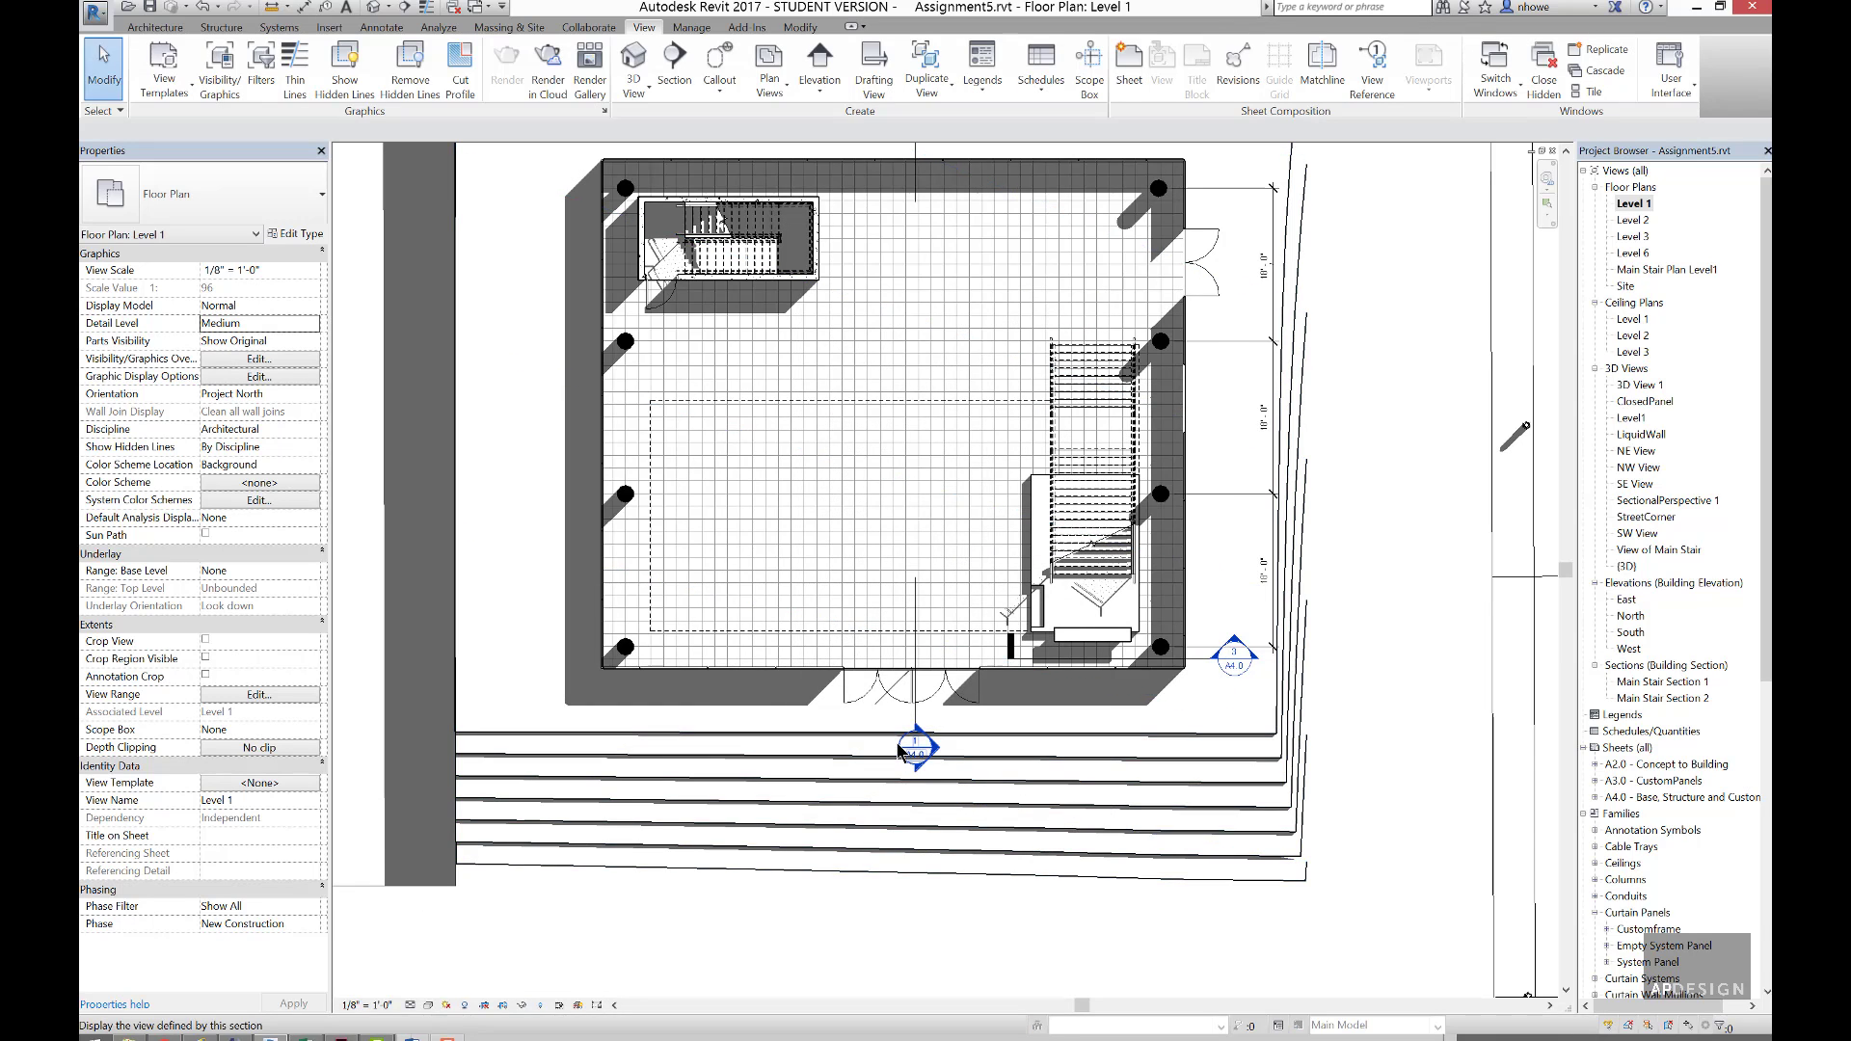
- Examine the shadows cast by the columns, exterior walls, stairs and side door in the Level 1 plan
{"action": "scroll", "coordinate": [904, 542], "scroll_direction": "down", "scroll_amount": 2}
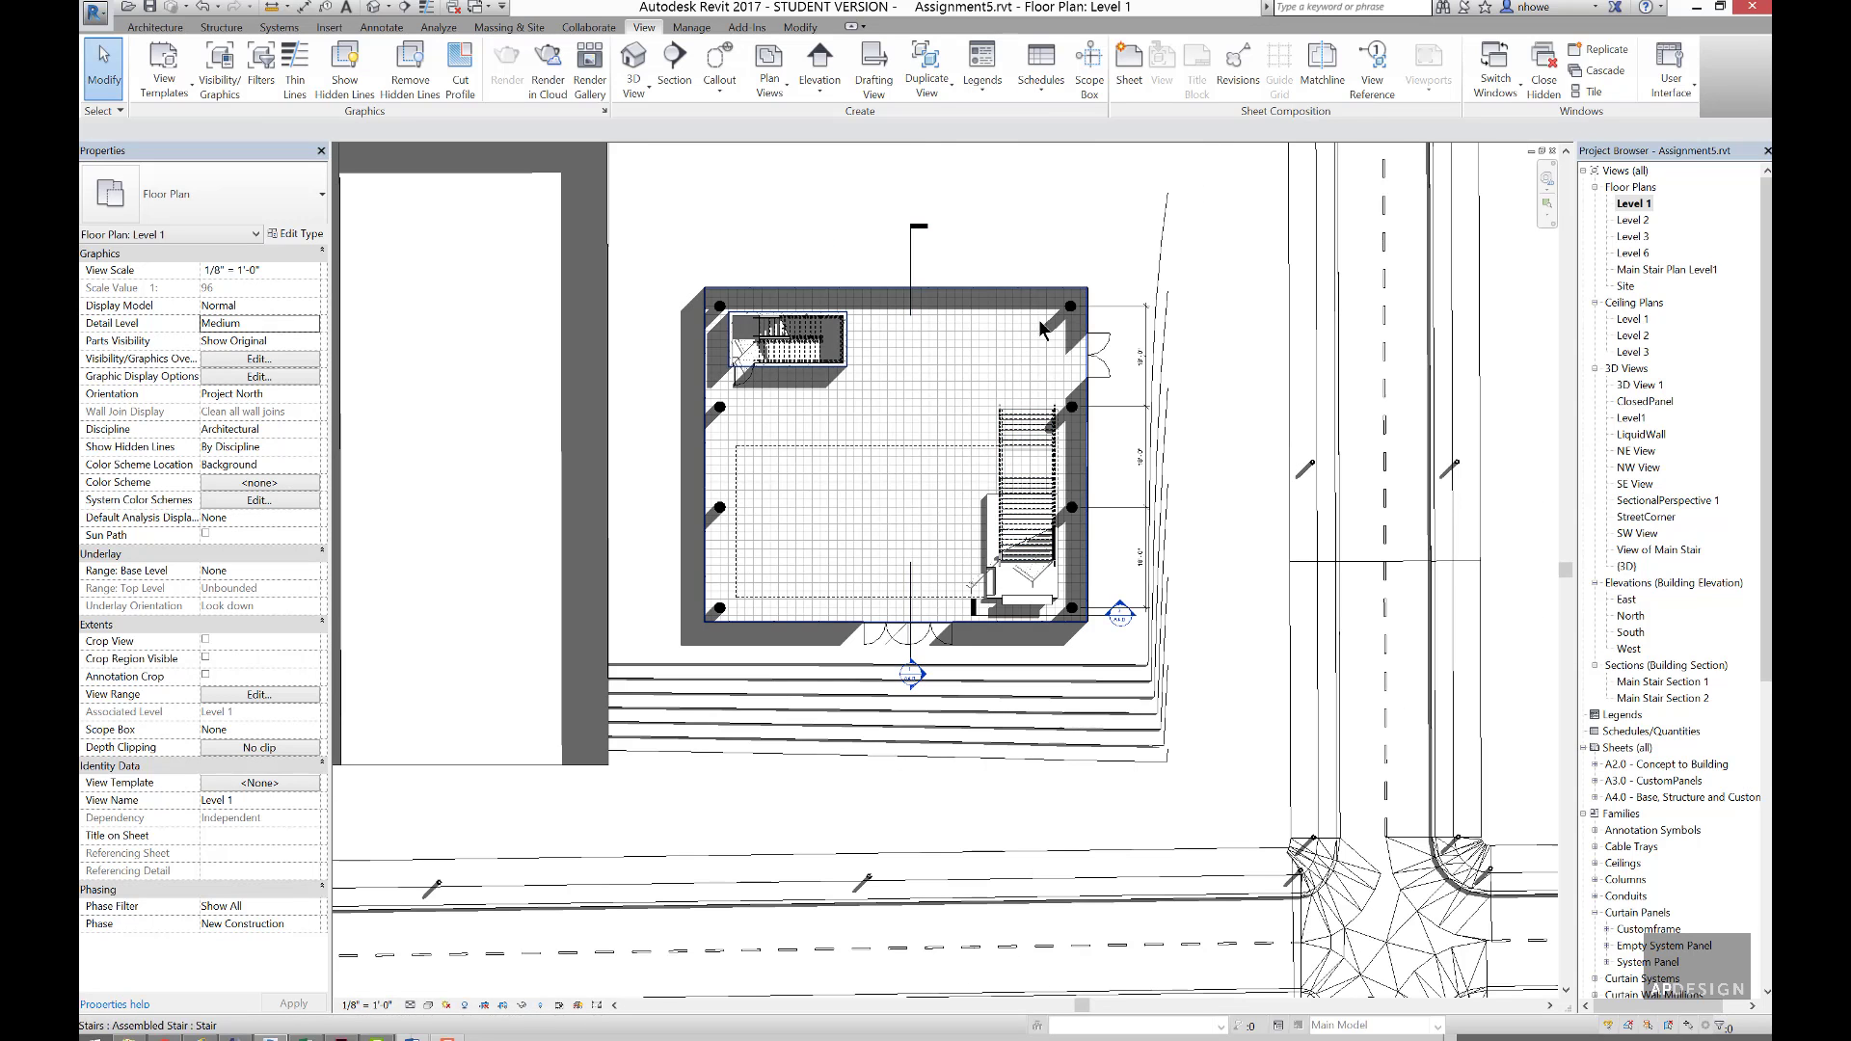
{"action": "scroll", "coordinate": [1077, 309], "scroll_direction": "up", "scroll_amount": 4}
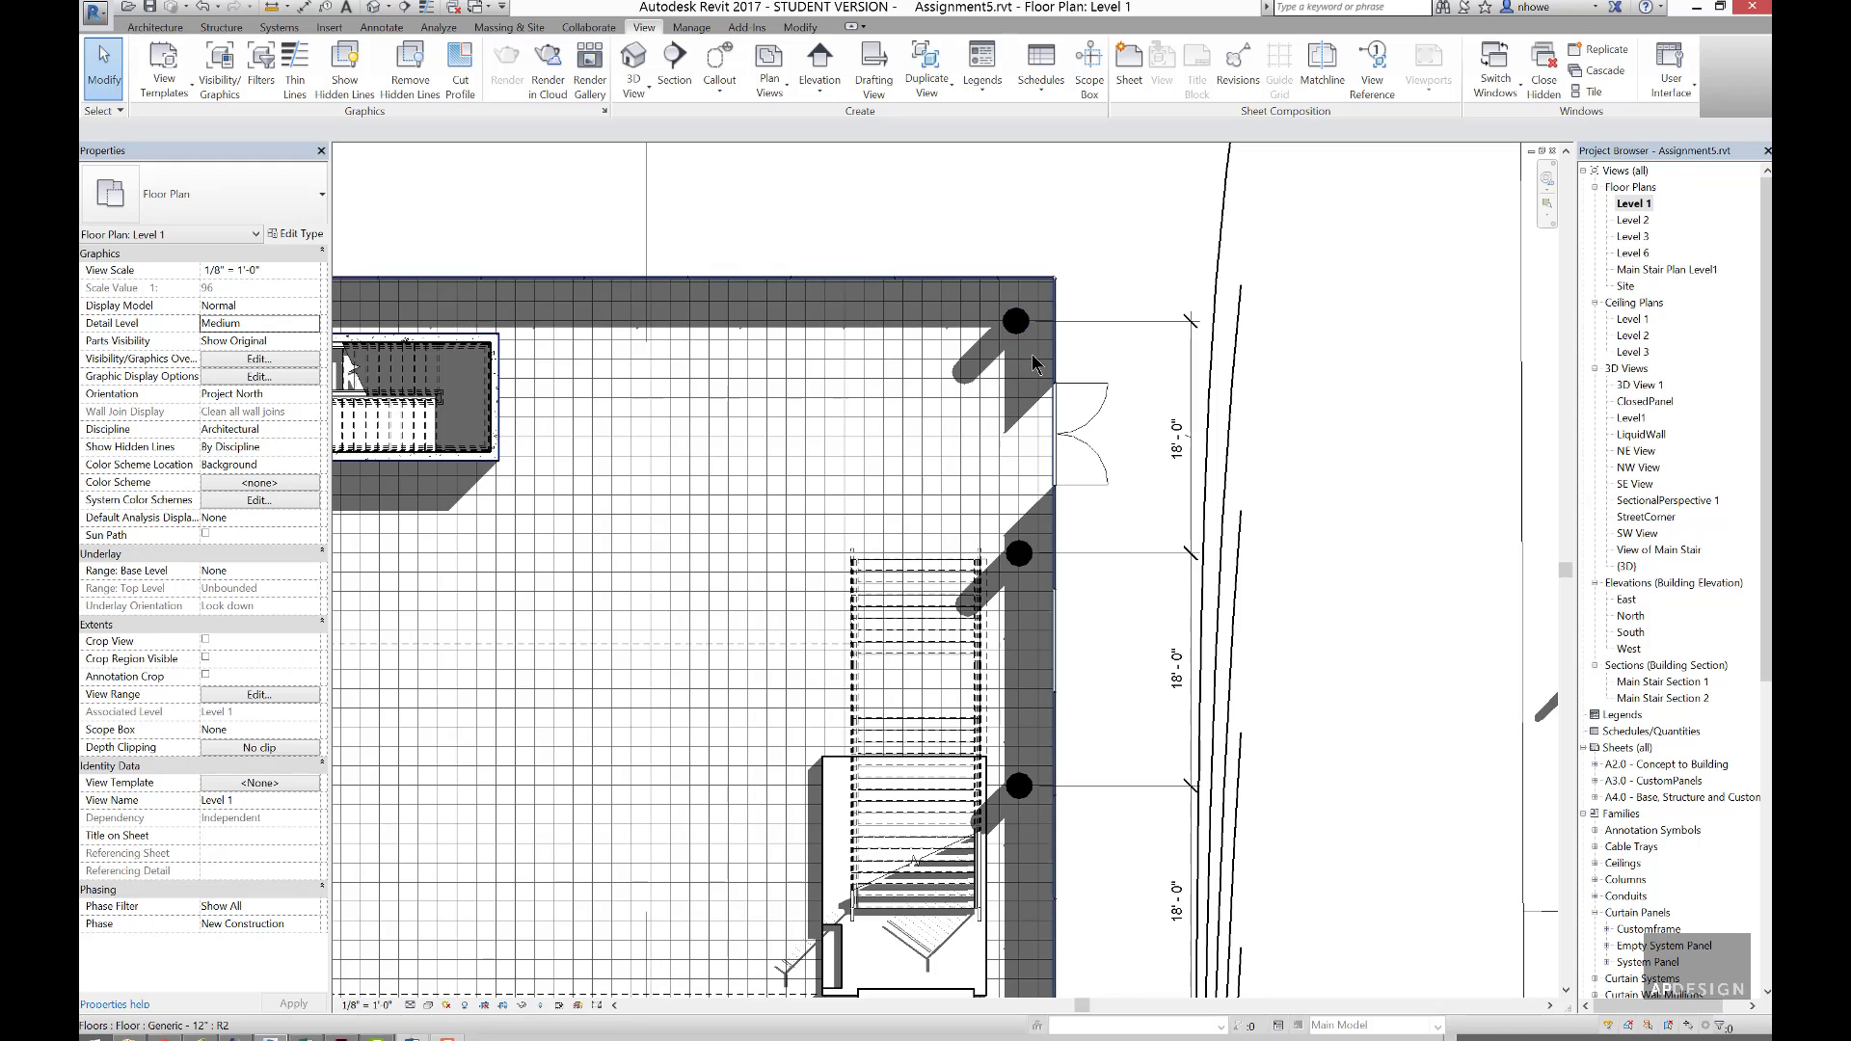
{"action": "scroll", "coordinate": [1032, 354], "scroll_direction": "up", "scroll_amount": 5}
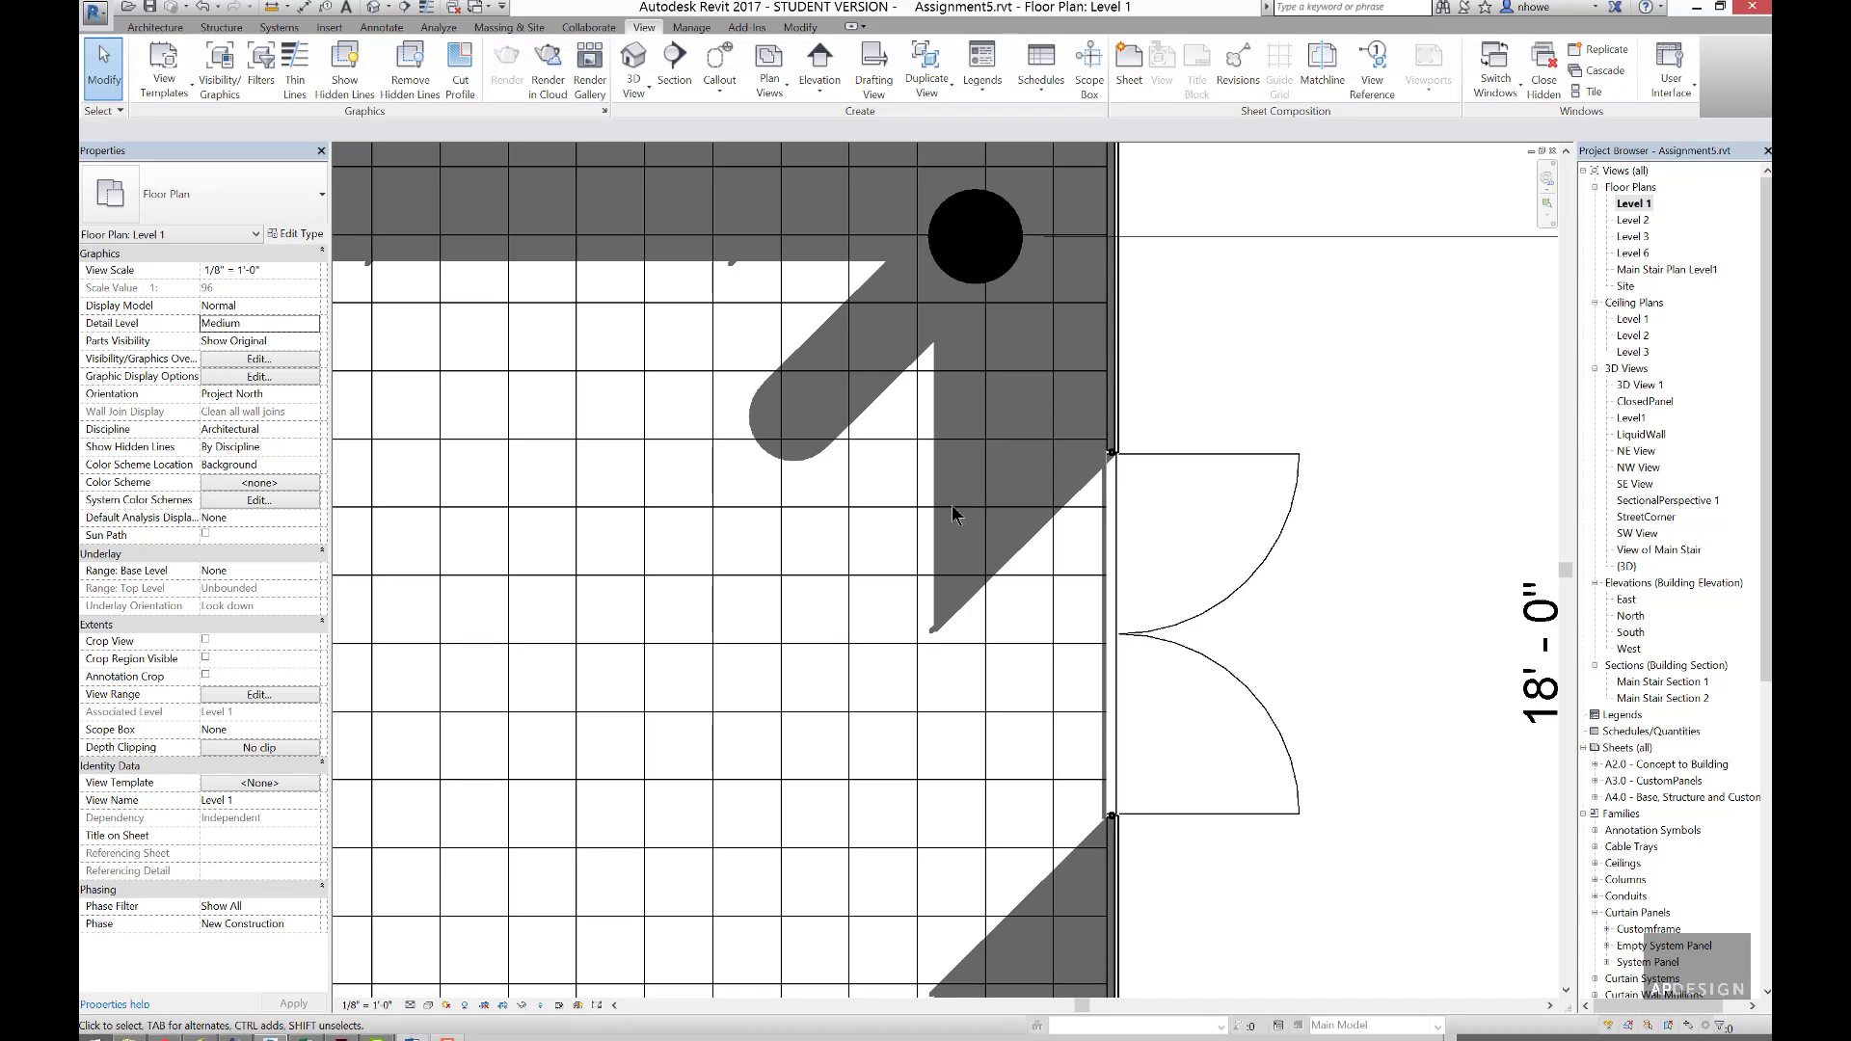
{"action": "scroll", "coordinate": [1000, 457], "scroll_direction": "down", "scroll_amount": 1}
{"action": "scroll", "coordinate": [1000, 459], "scroll_direction": "down", "scroll_amount": 4}
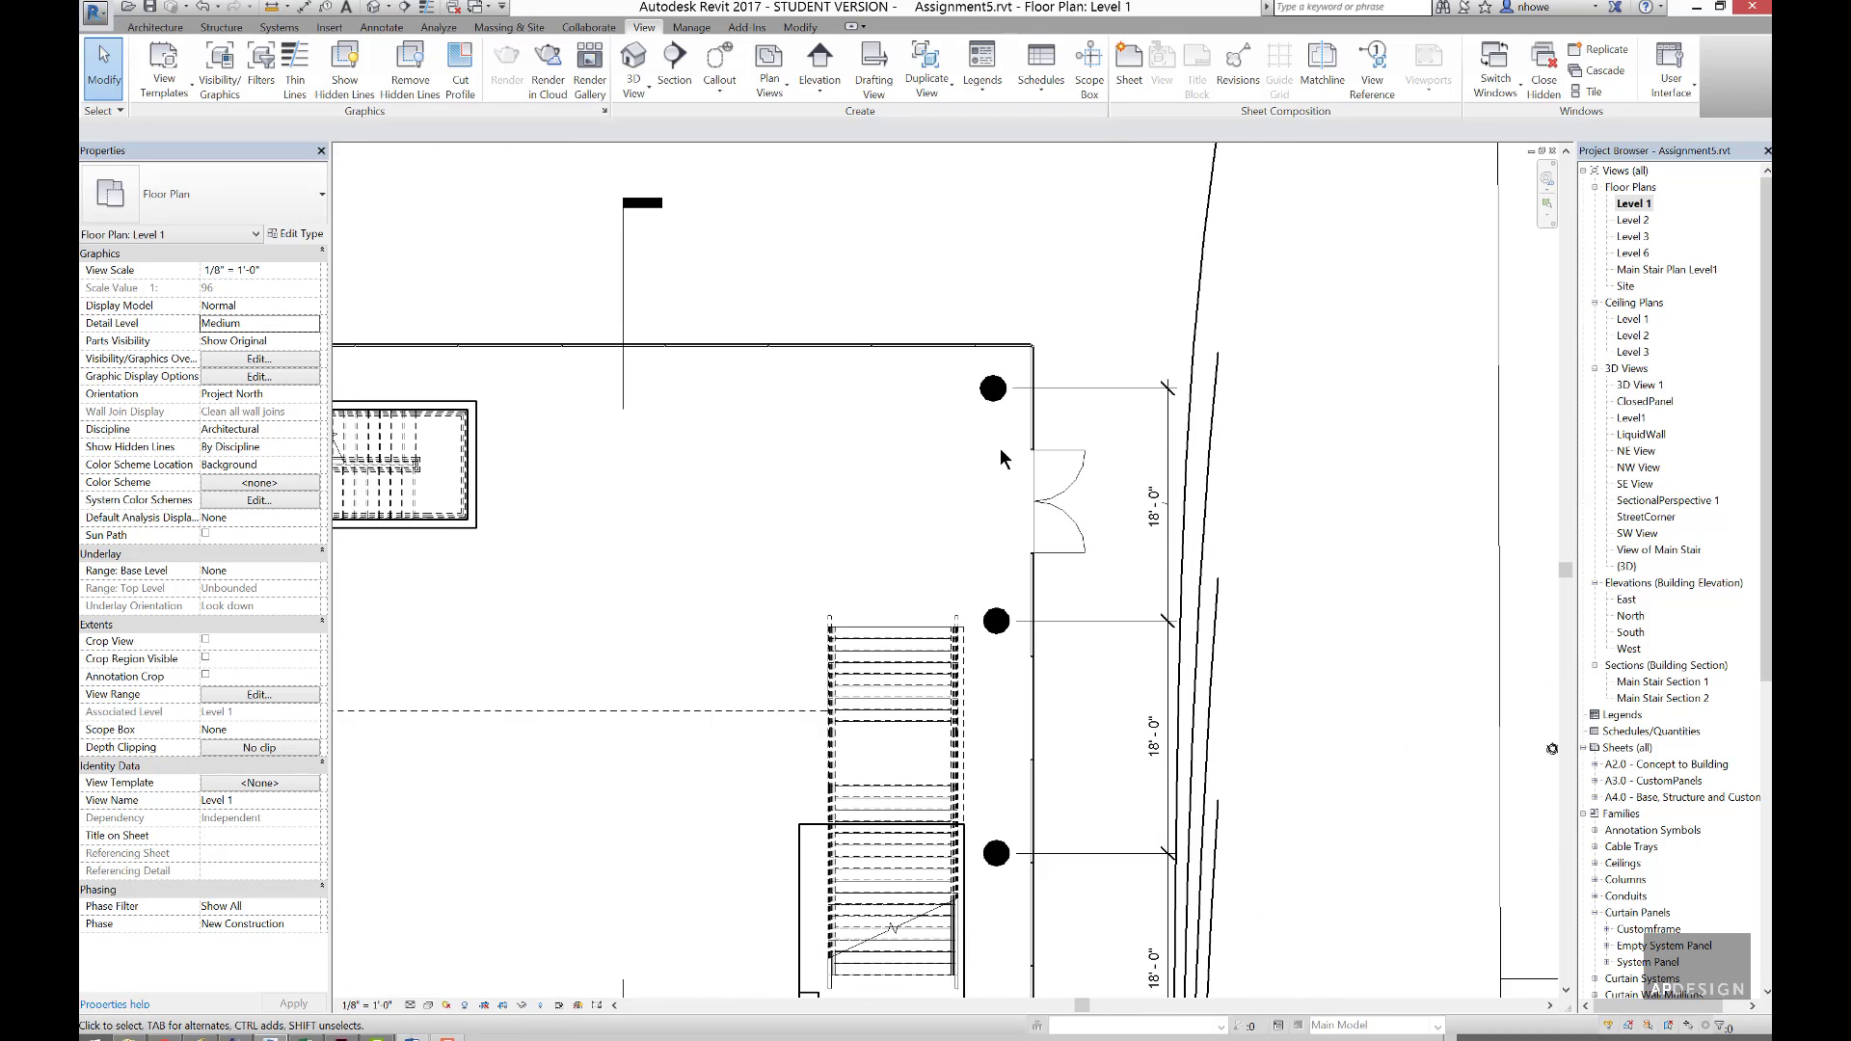
{"action": "scroll", "coordinate": [875, 453], "scroll_direction": "up", "scroll_amount": 1}
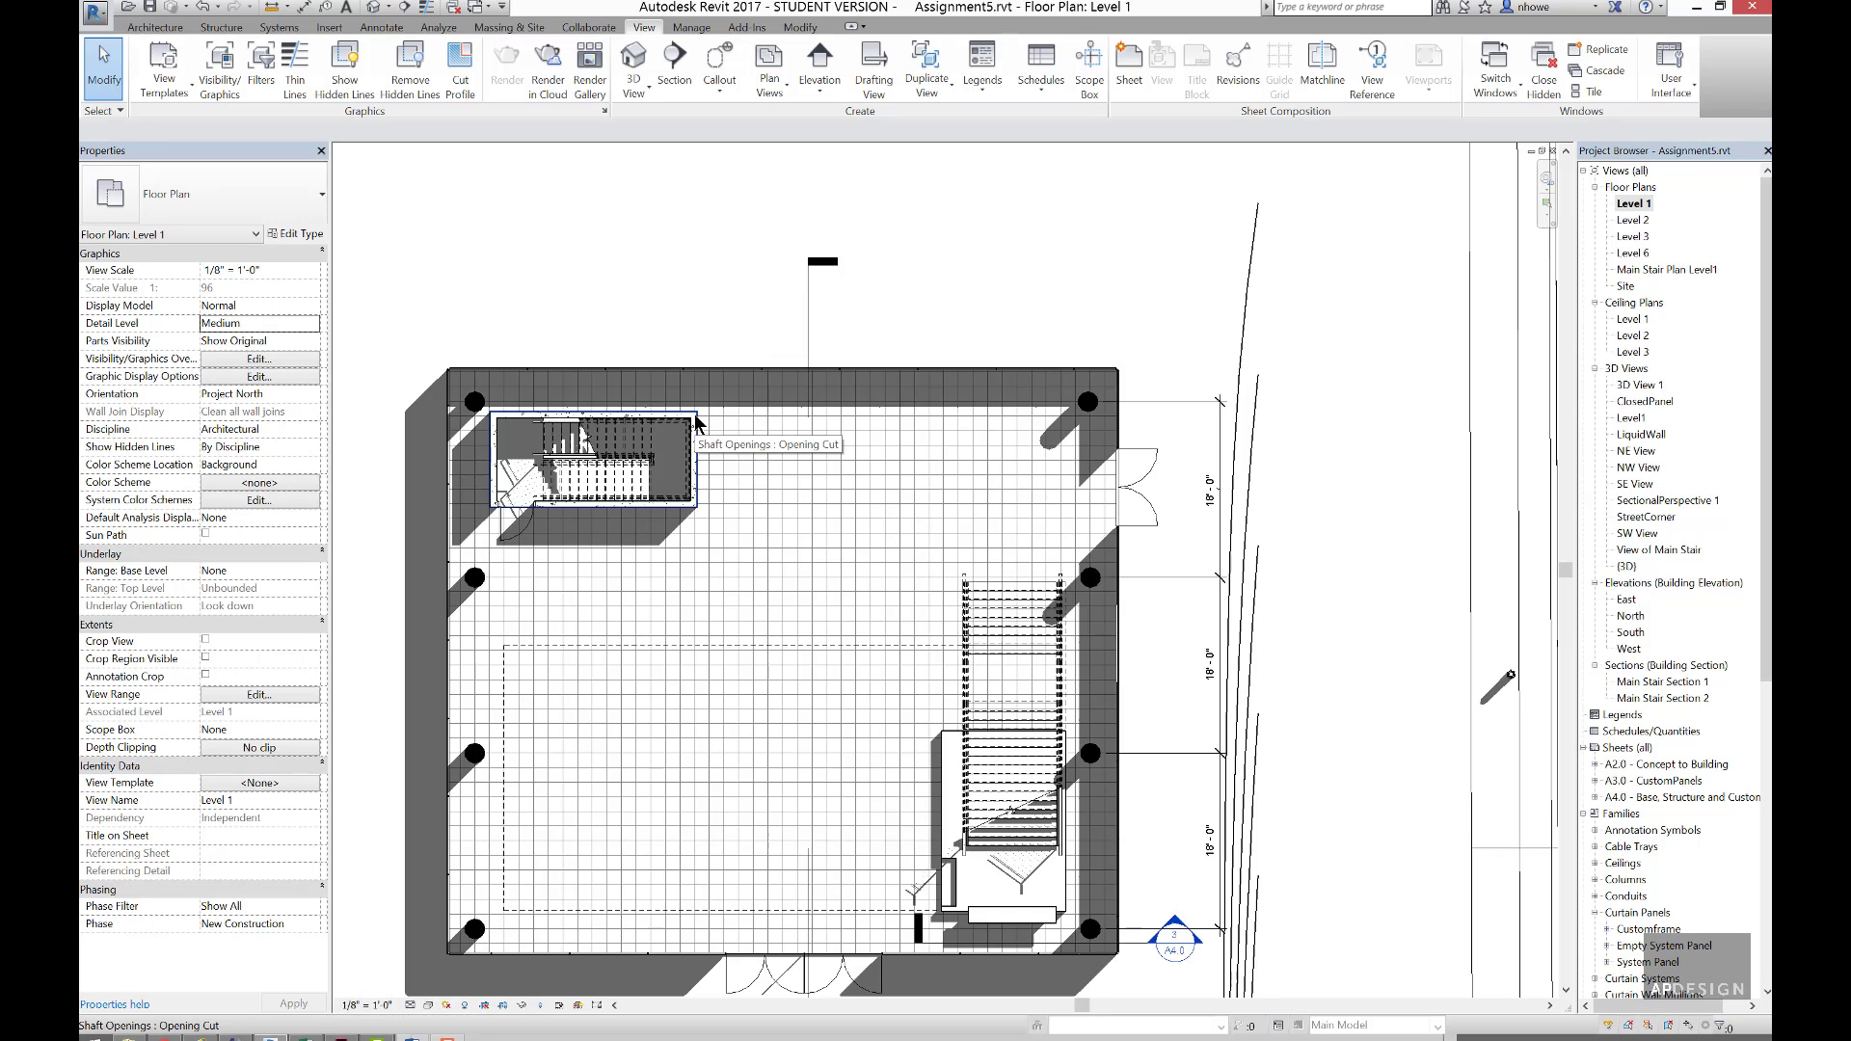
{"action": "scroll", "coordinate": [696, 422], "scroll_direction": "down", "scroll_amount": 2}
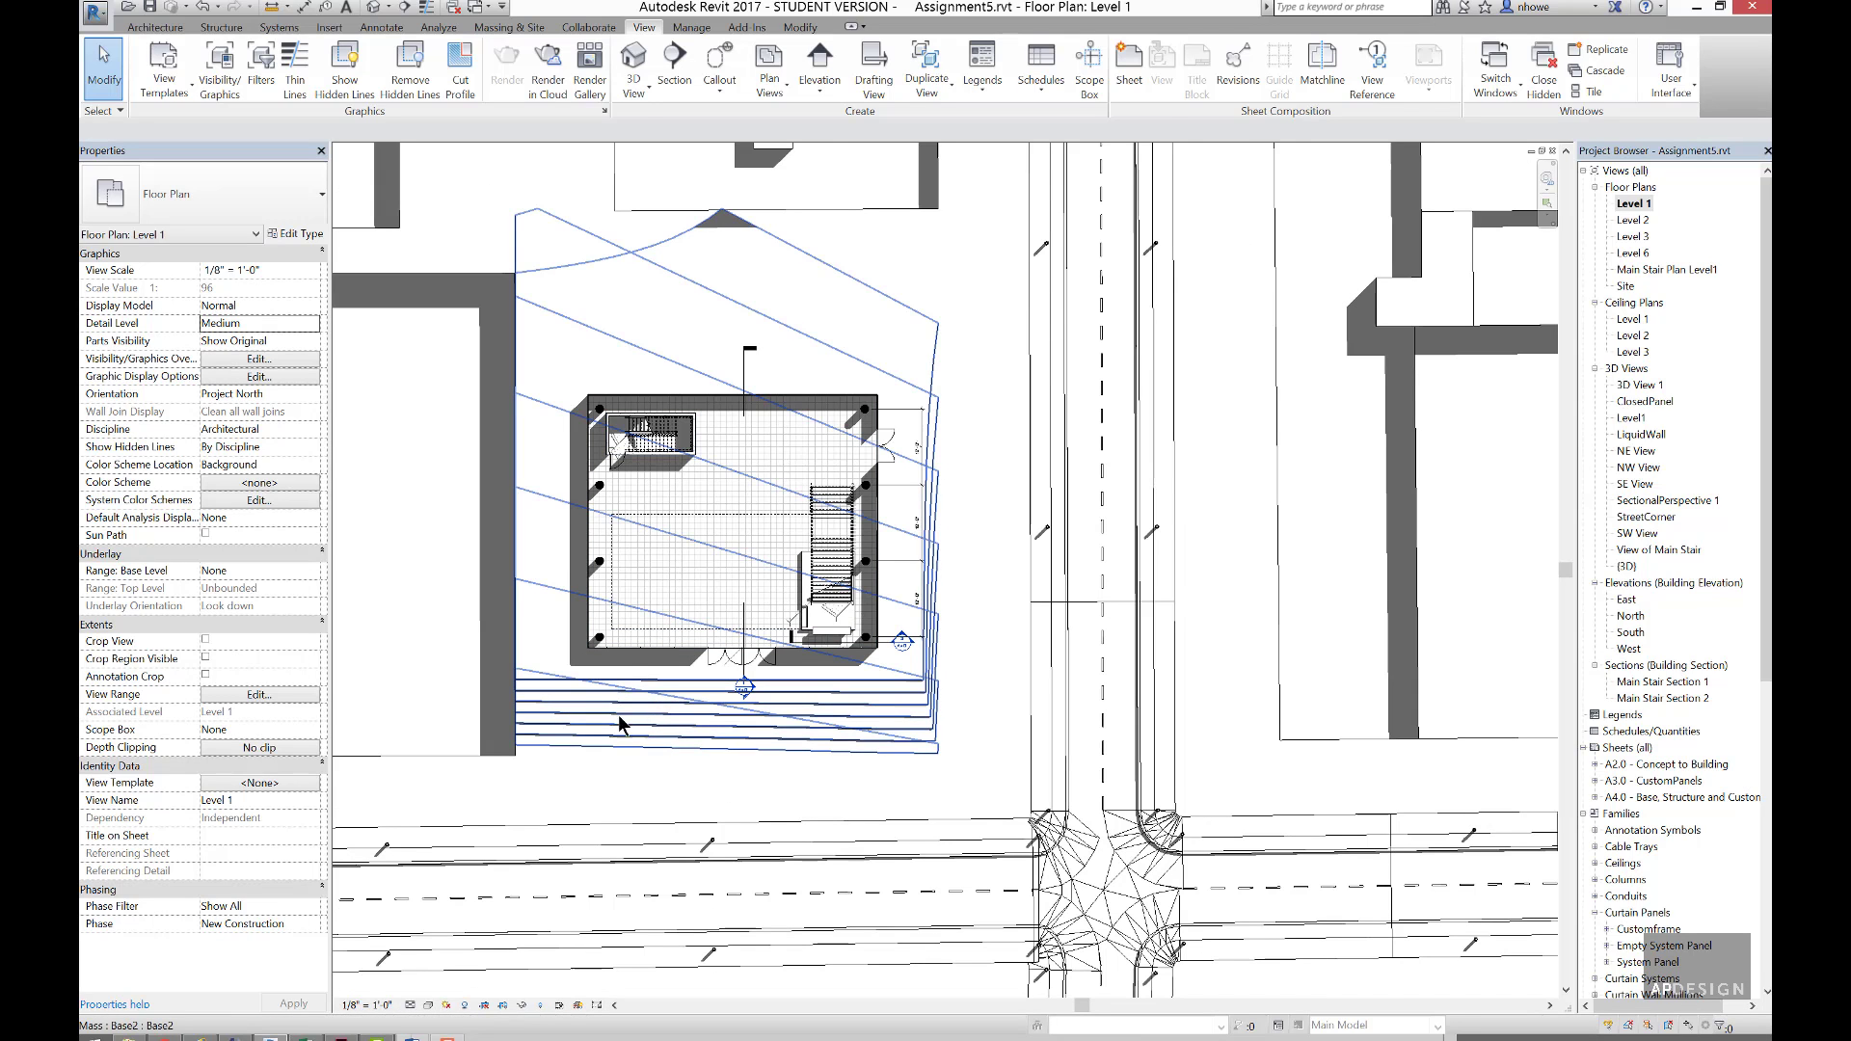
{"action": "scroll", "coordinate": [581, 766], "scroll_direction": "up", "scroll_amount": 2}
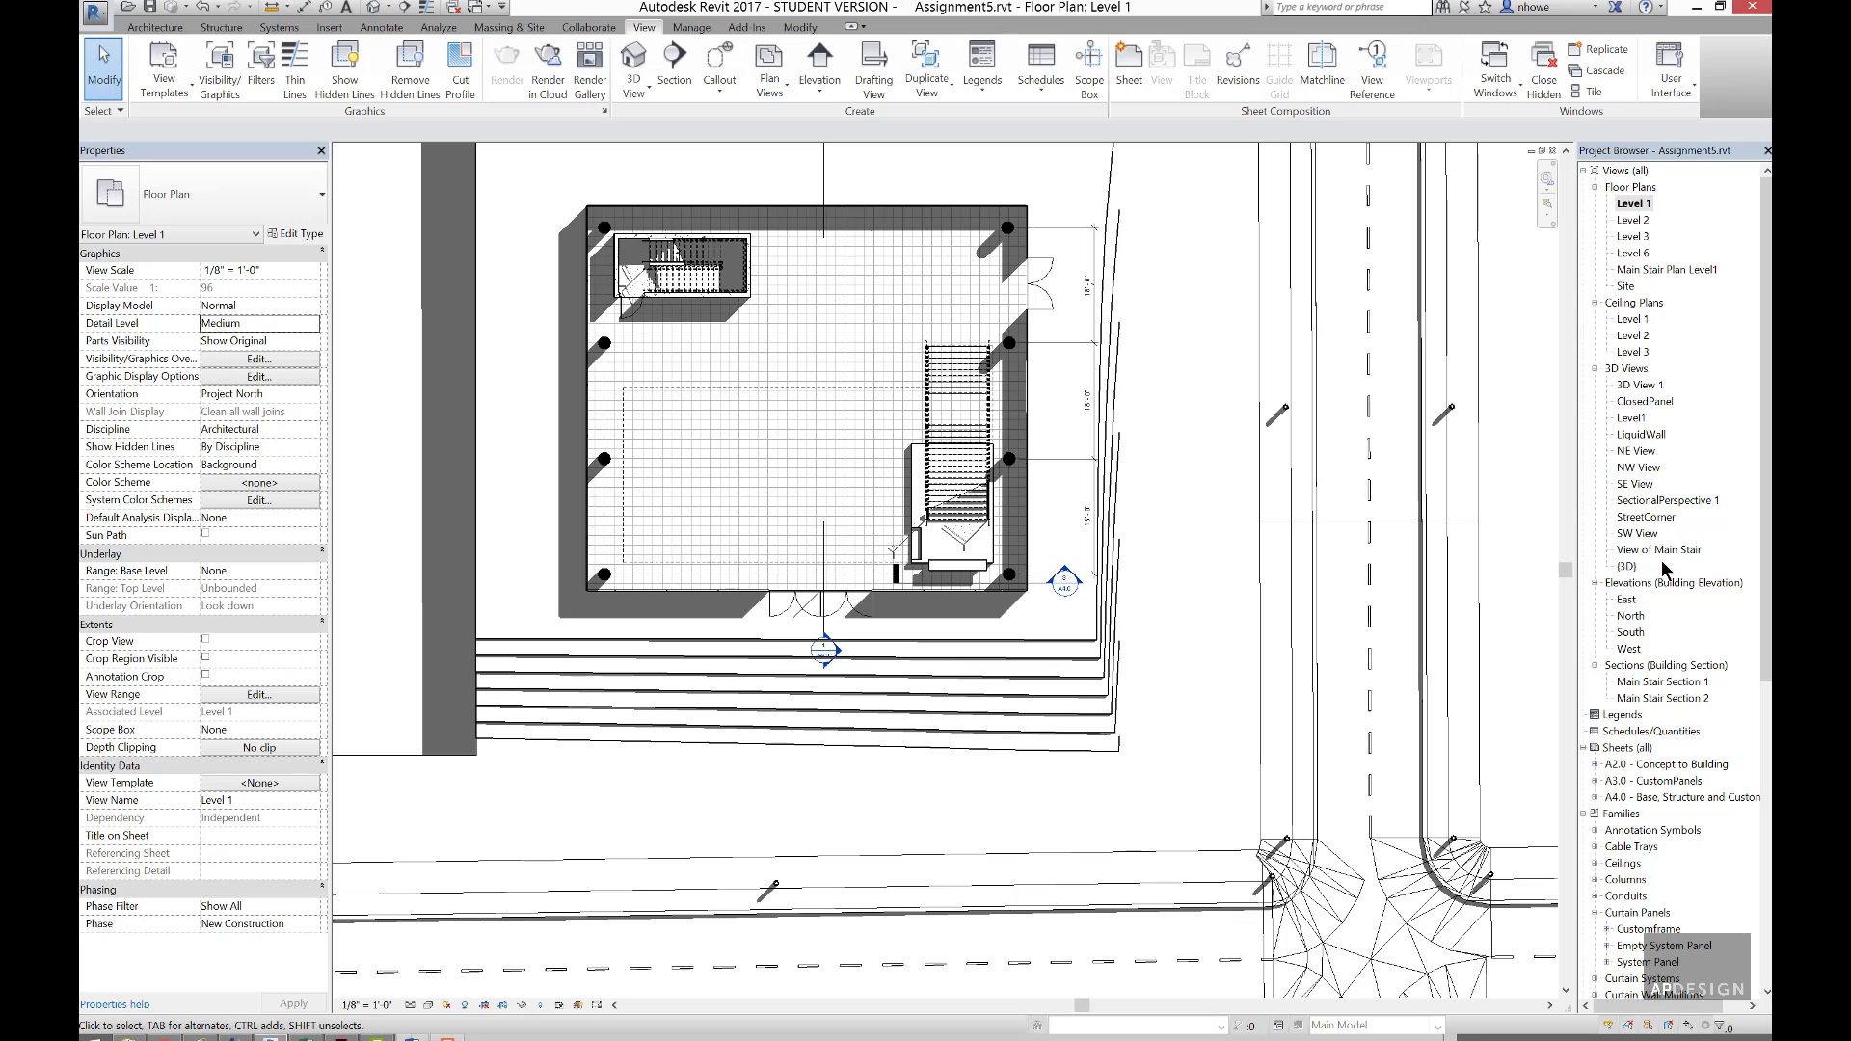
- Delete the existing 3D view named Level1 from the project
{"action": "left_click", "coordinate": [1648, 418]}
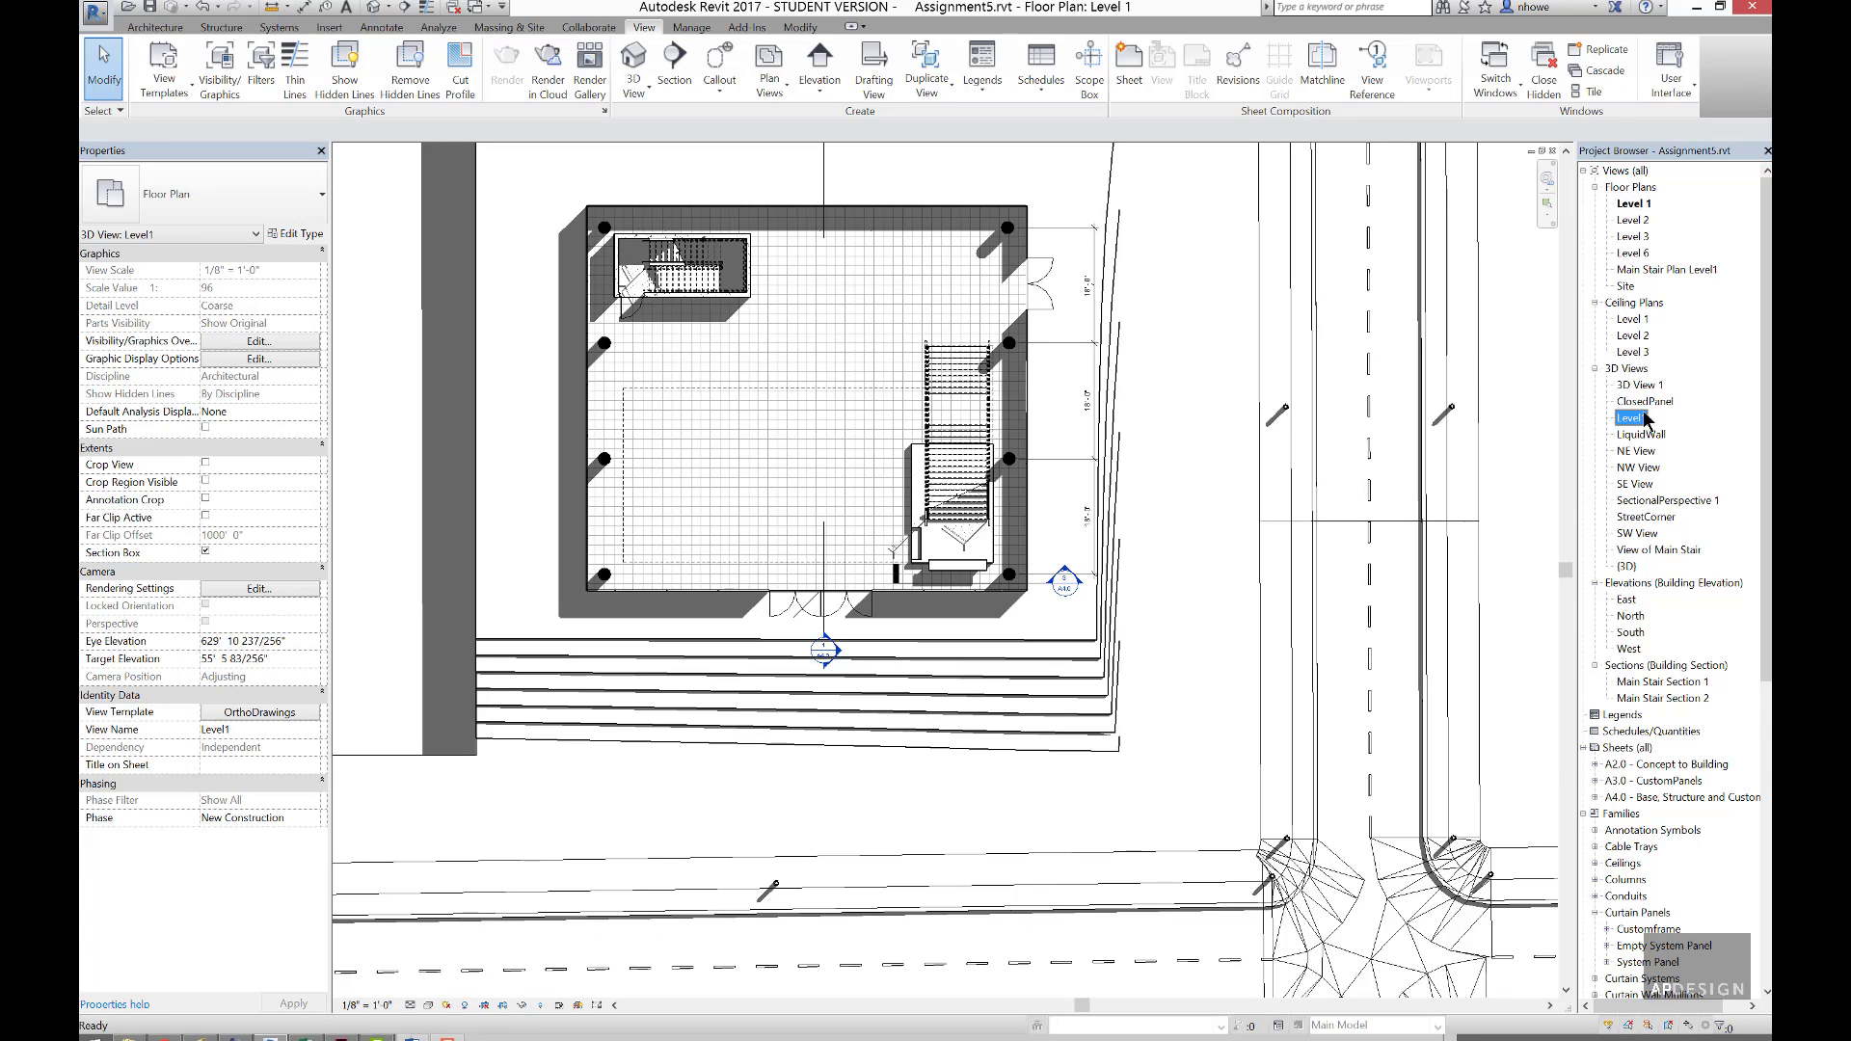
{"action": "right_click", "coordinate": [1648, 418]}
{"action": "left_click", "coordinate": [1592, 635]}
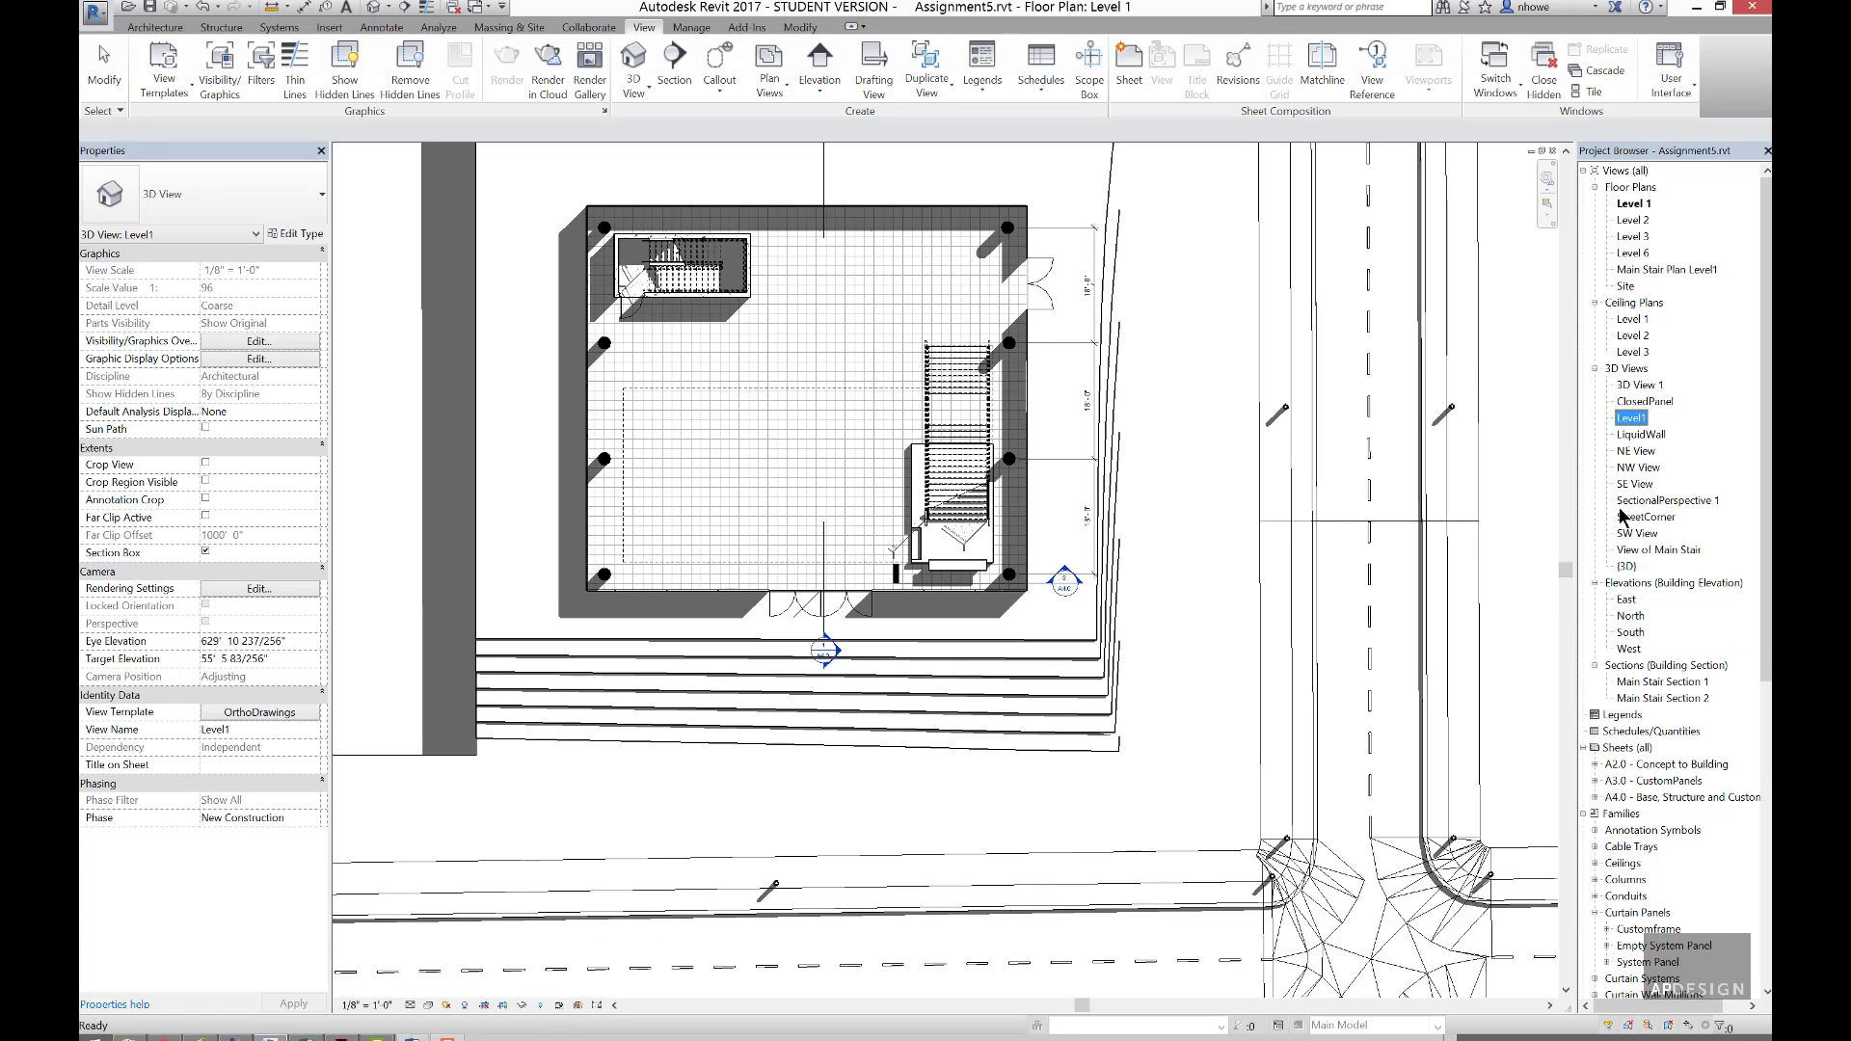
{"action": "left_click", "coordinate": [1131, 433]}
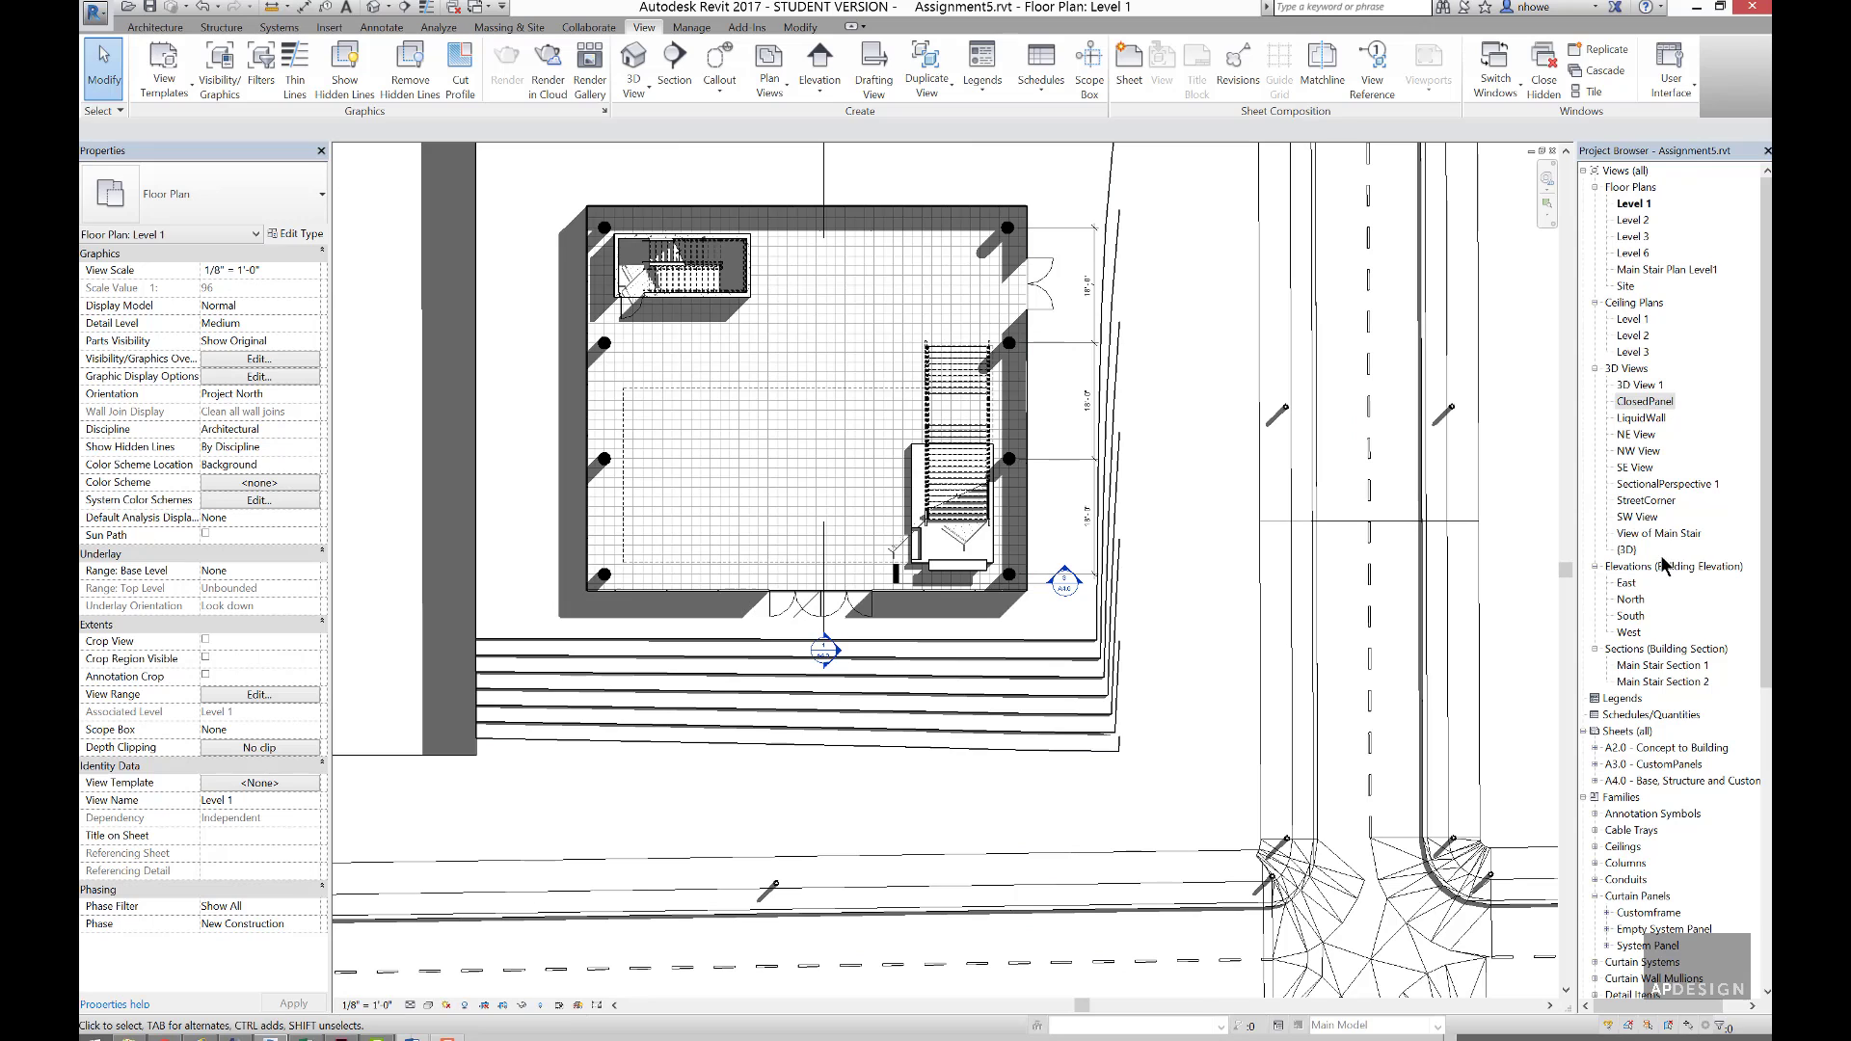
- Open the default {3D} view, orient it to show the building from an upper corner, and duplicate it
{"action": "double_click", "coordinate": [1628, 551]}
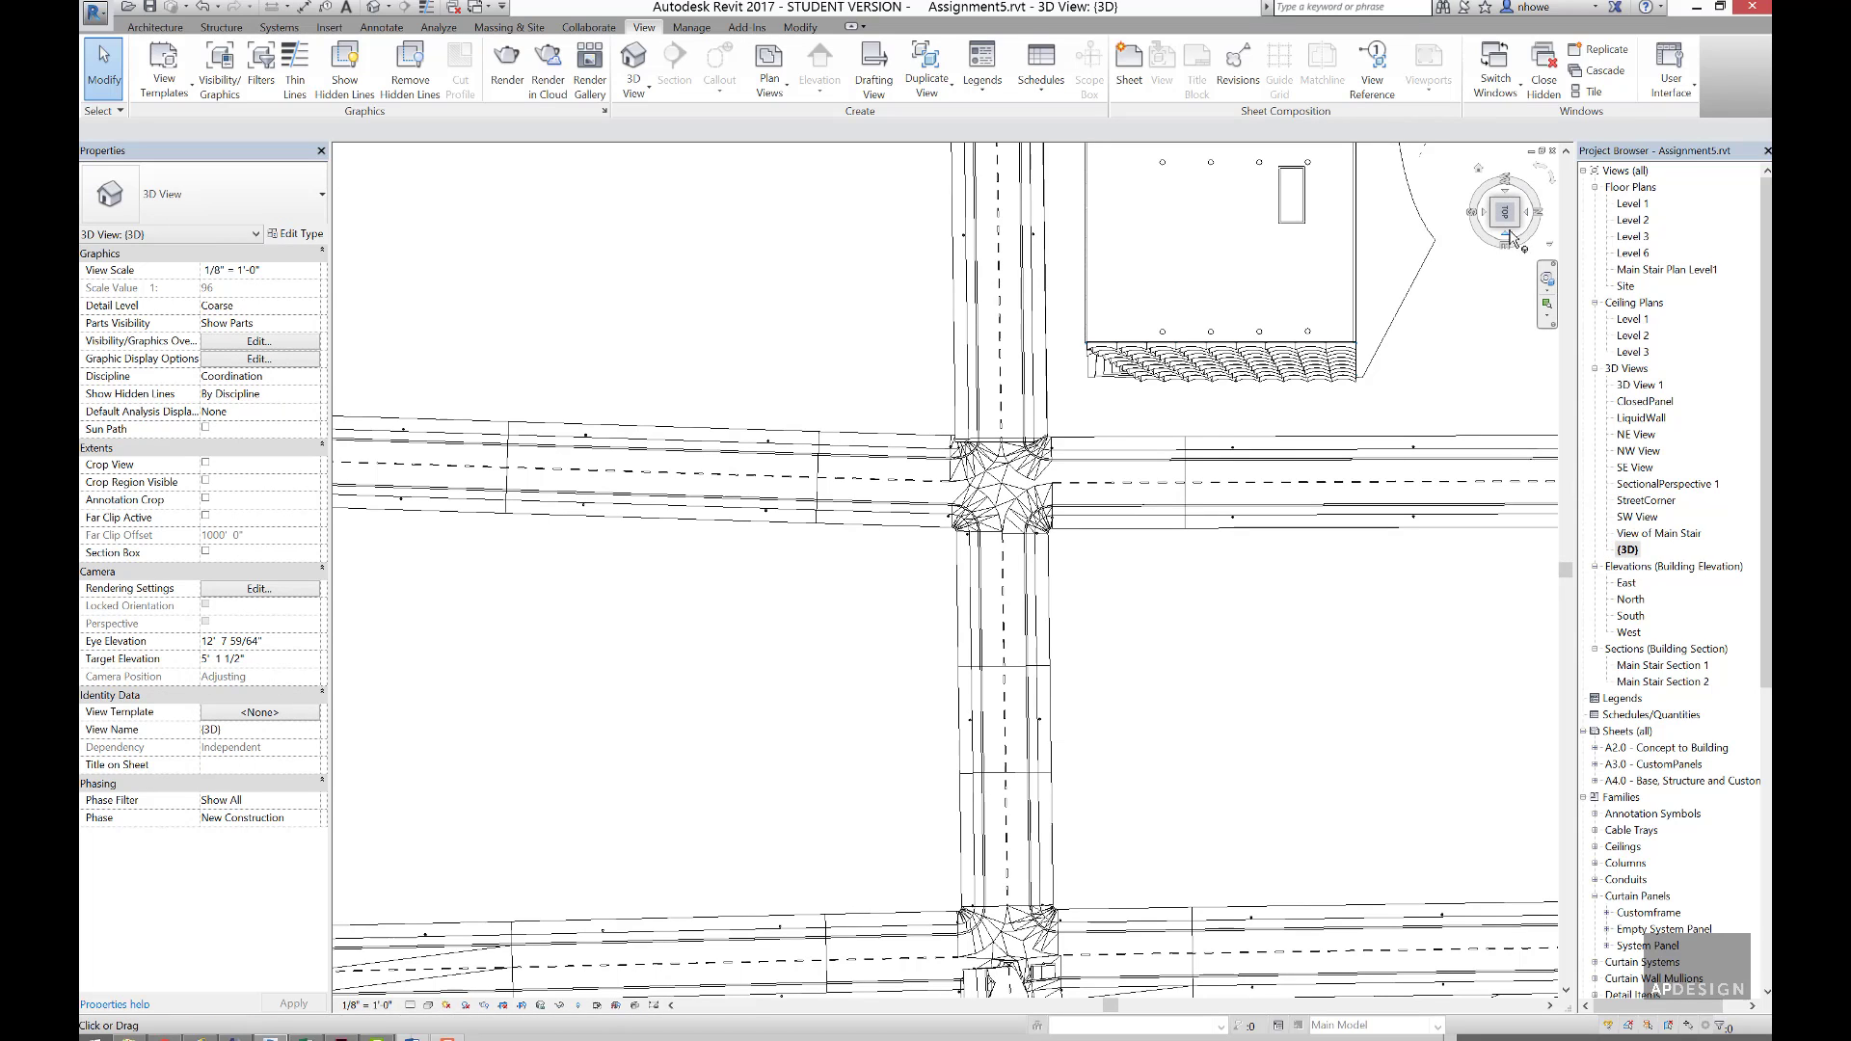
{"action": "left_click_drag", "start_coordinate": [1518, 225], "coordinate": [1494, 175]}
{"action": "scroll", "coordinate": [1511, 333], "scroll_direction": "down", "scroll_amount": 4}
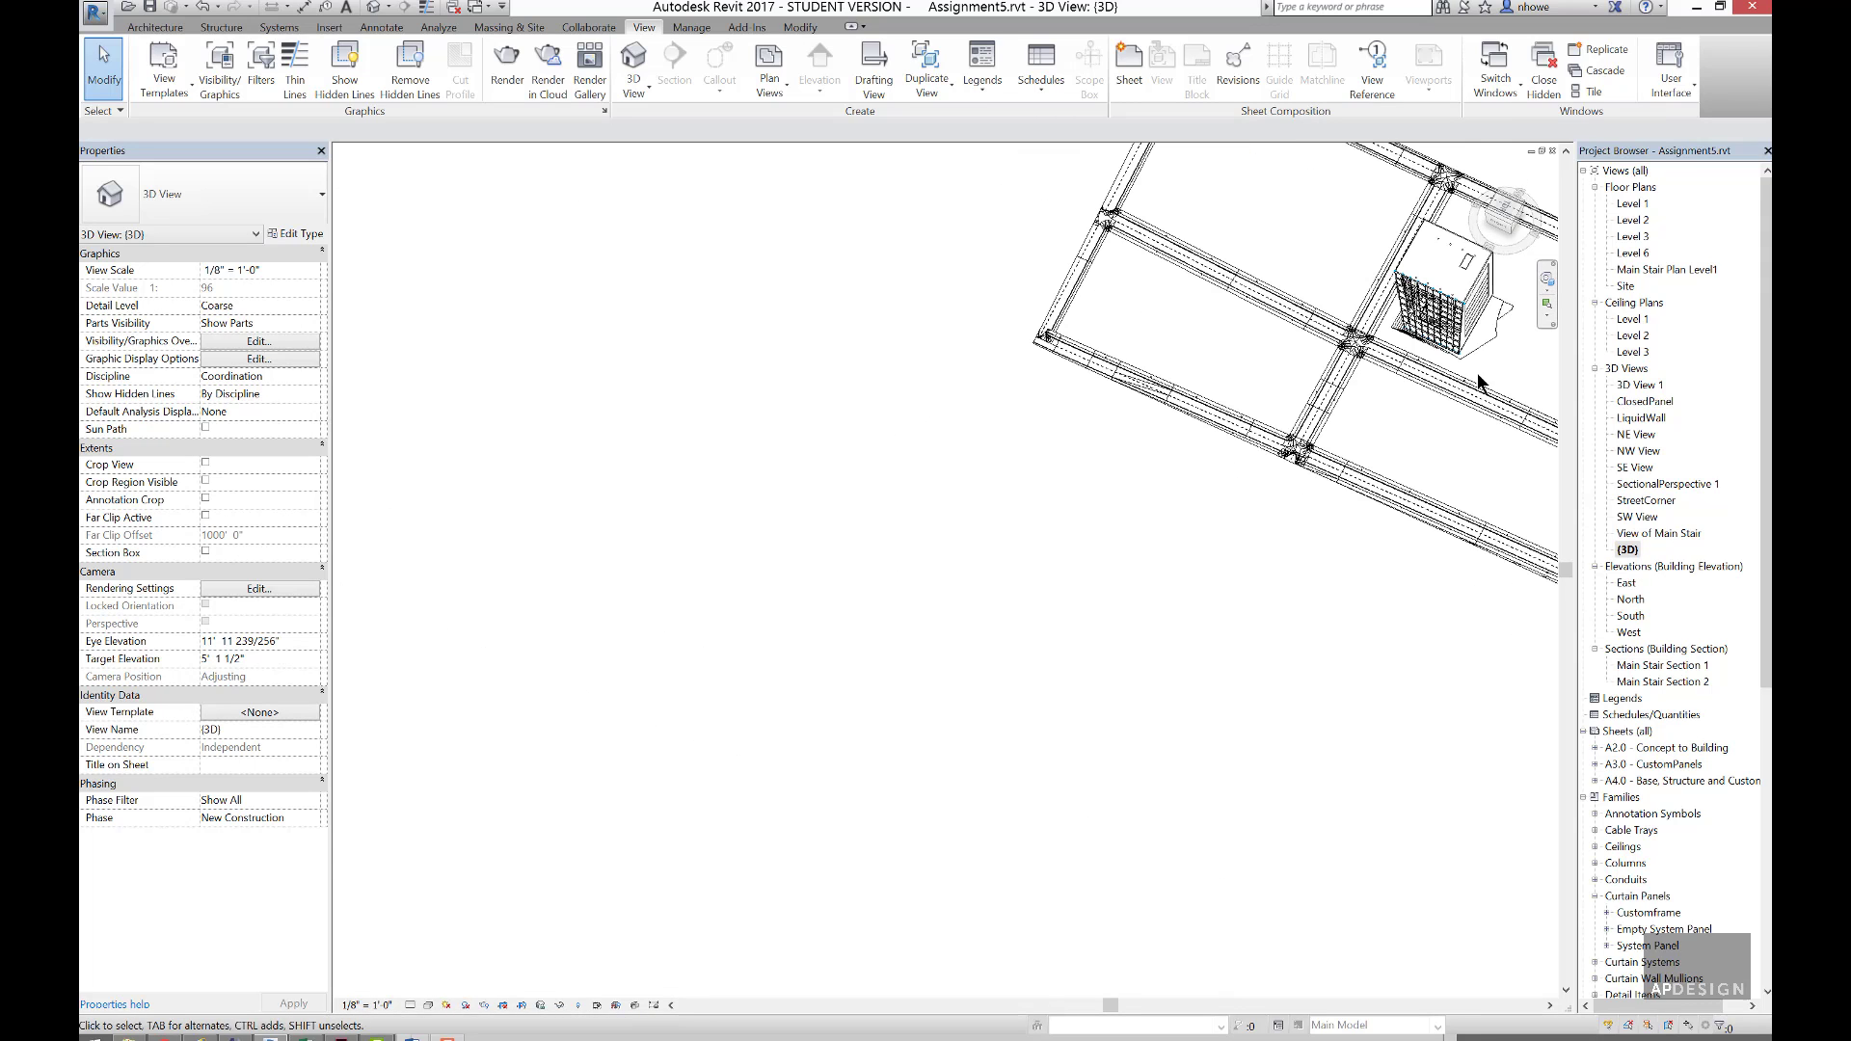
{"action": "scroll", "coordinate": [1508, 285], "scroll_direction": "up", "scroll_amount": 5}
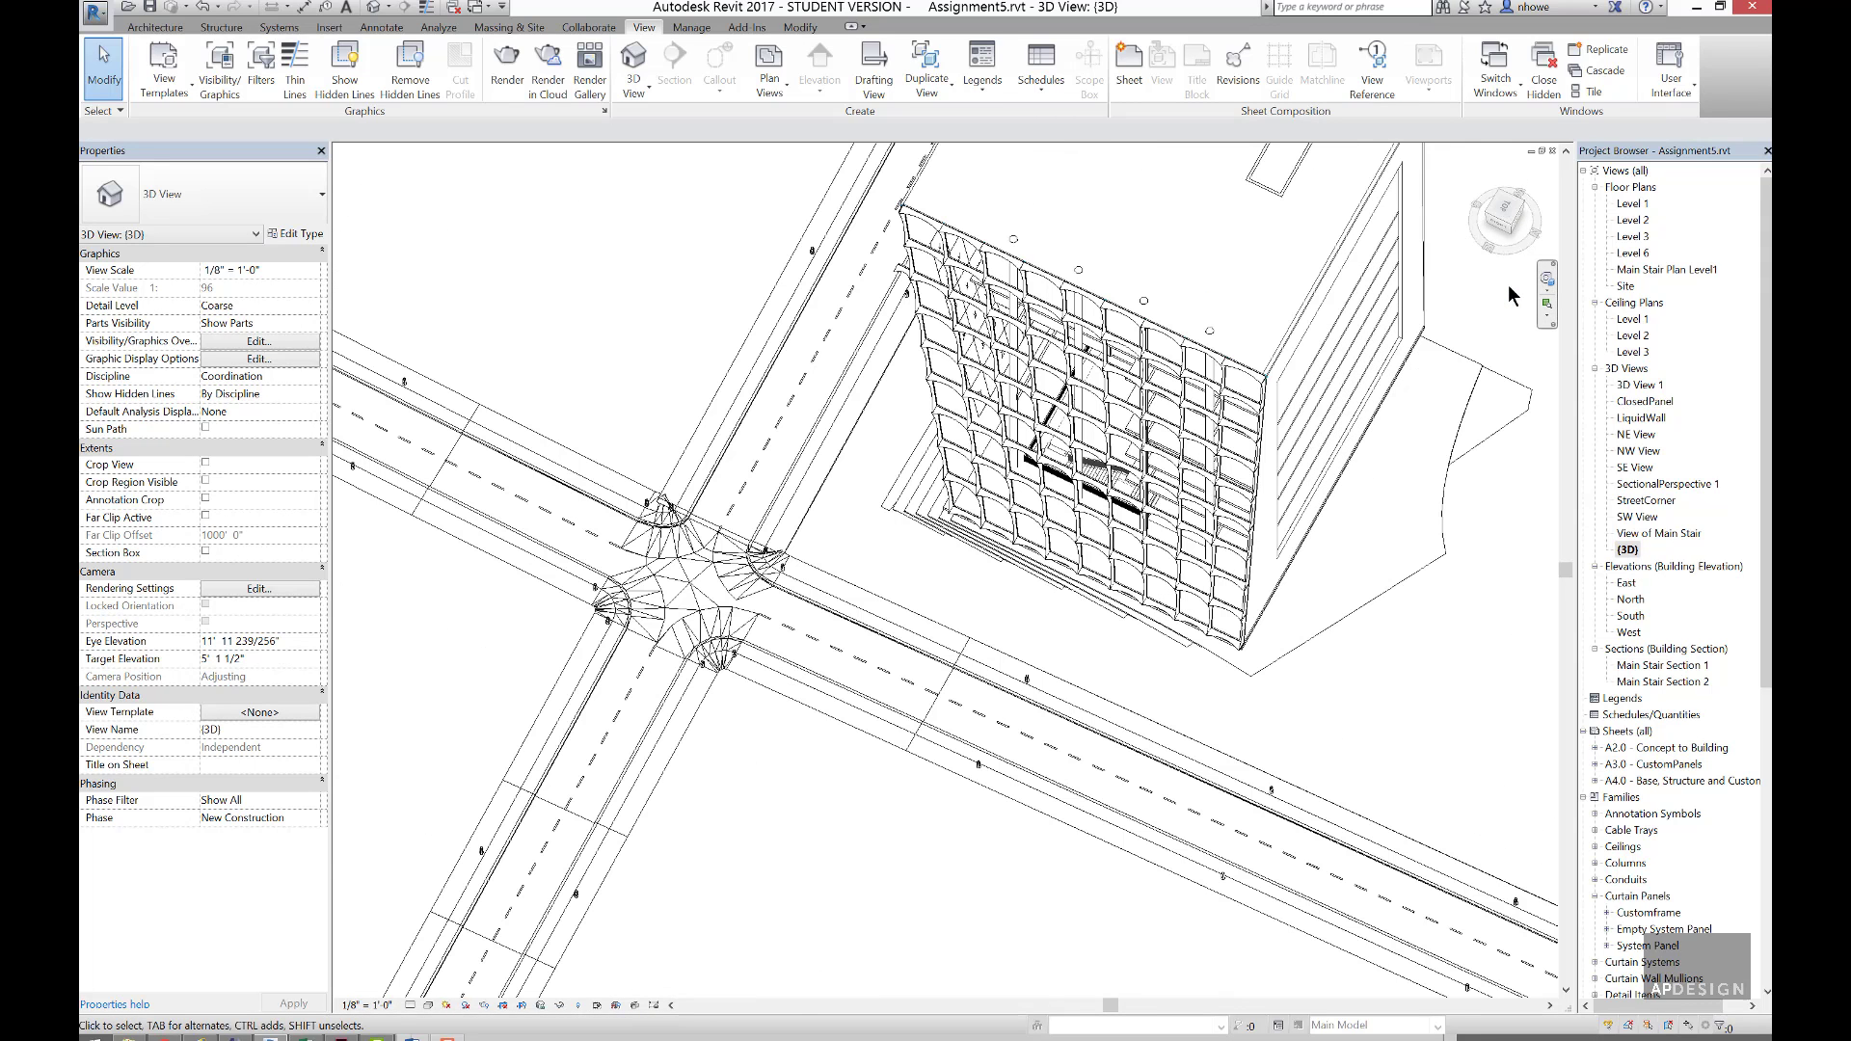
{"action": "left_click", "coordinate": [1510, 228]}
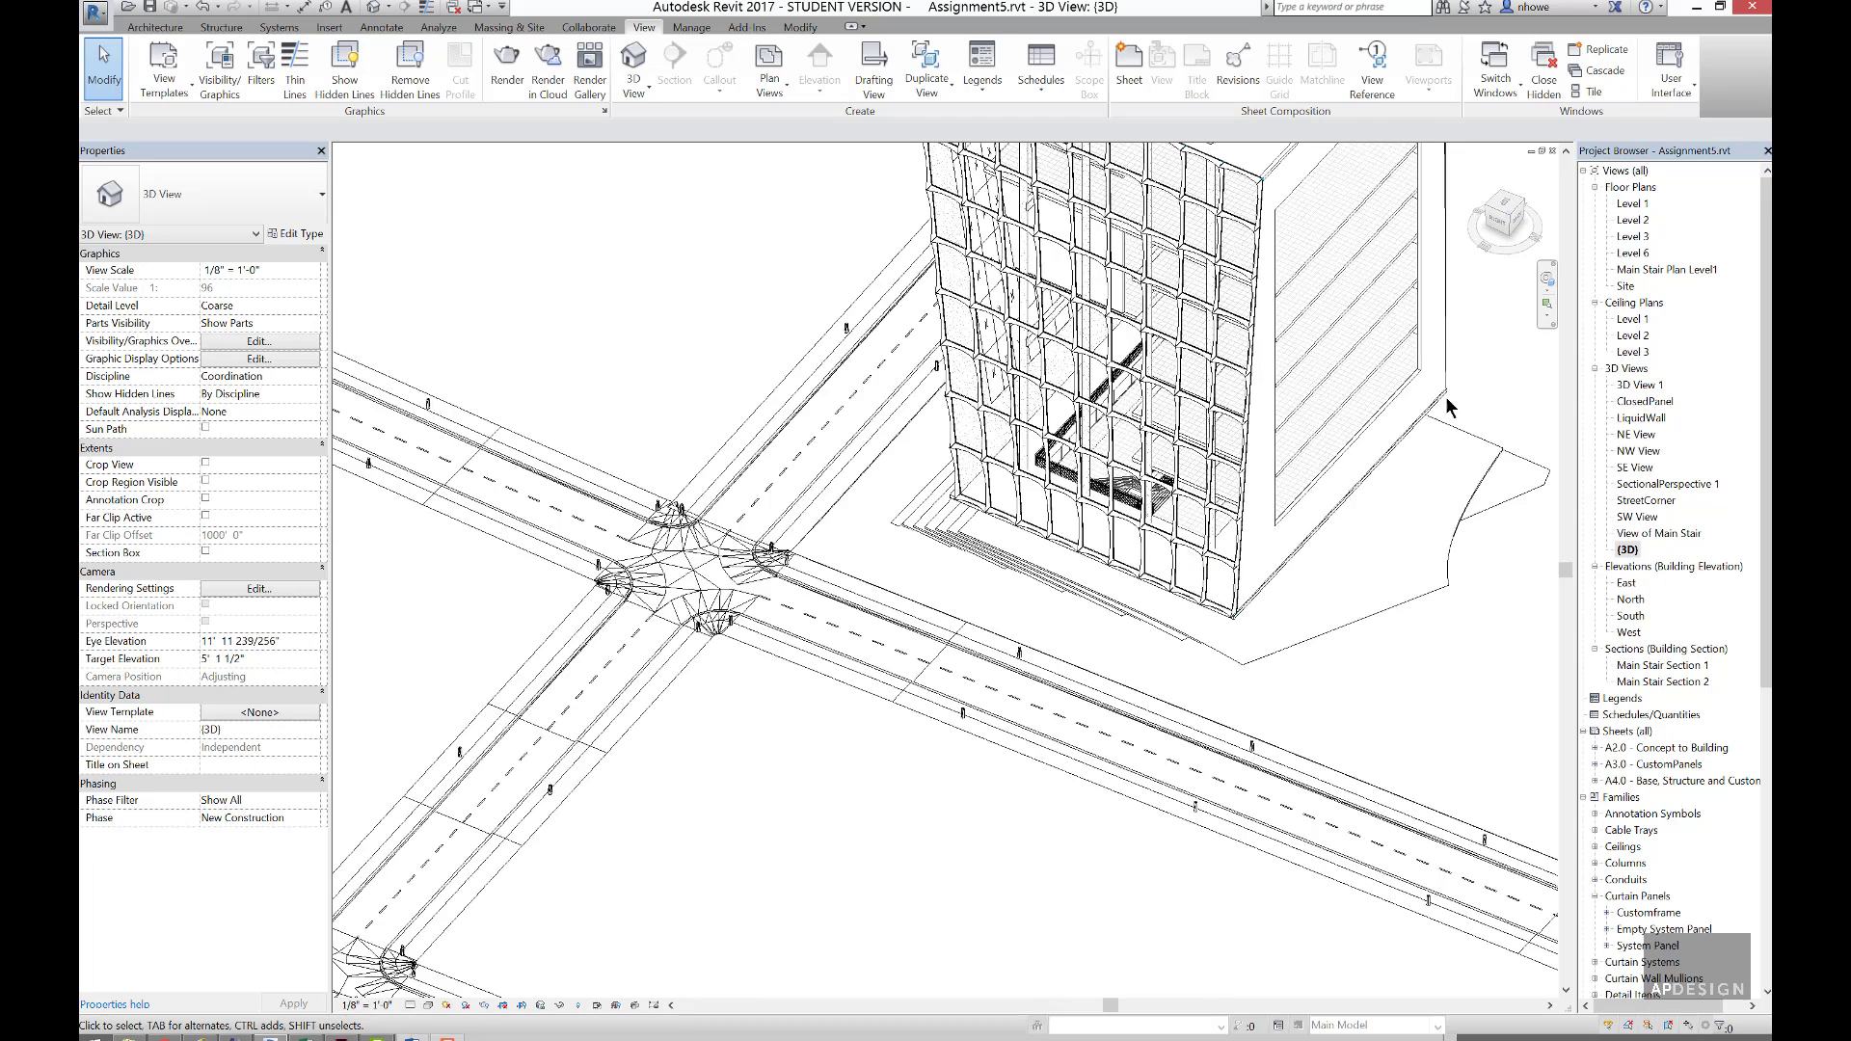
{"action": "scroll", "coordinate": [1436, 441], "scroll_direction": "down", "scroll_amount": 4}
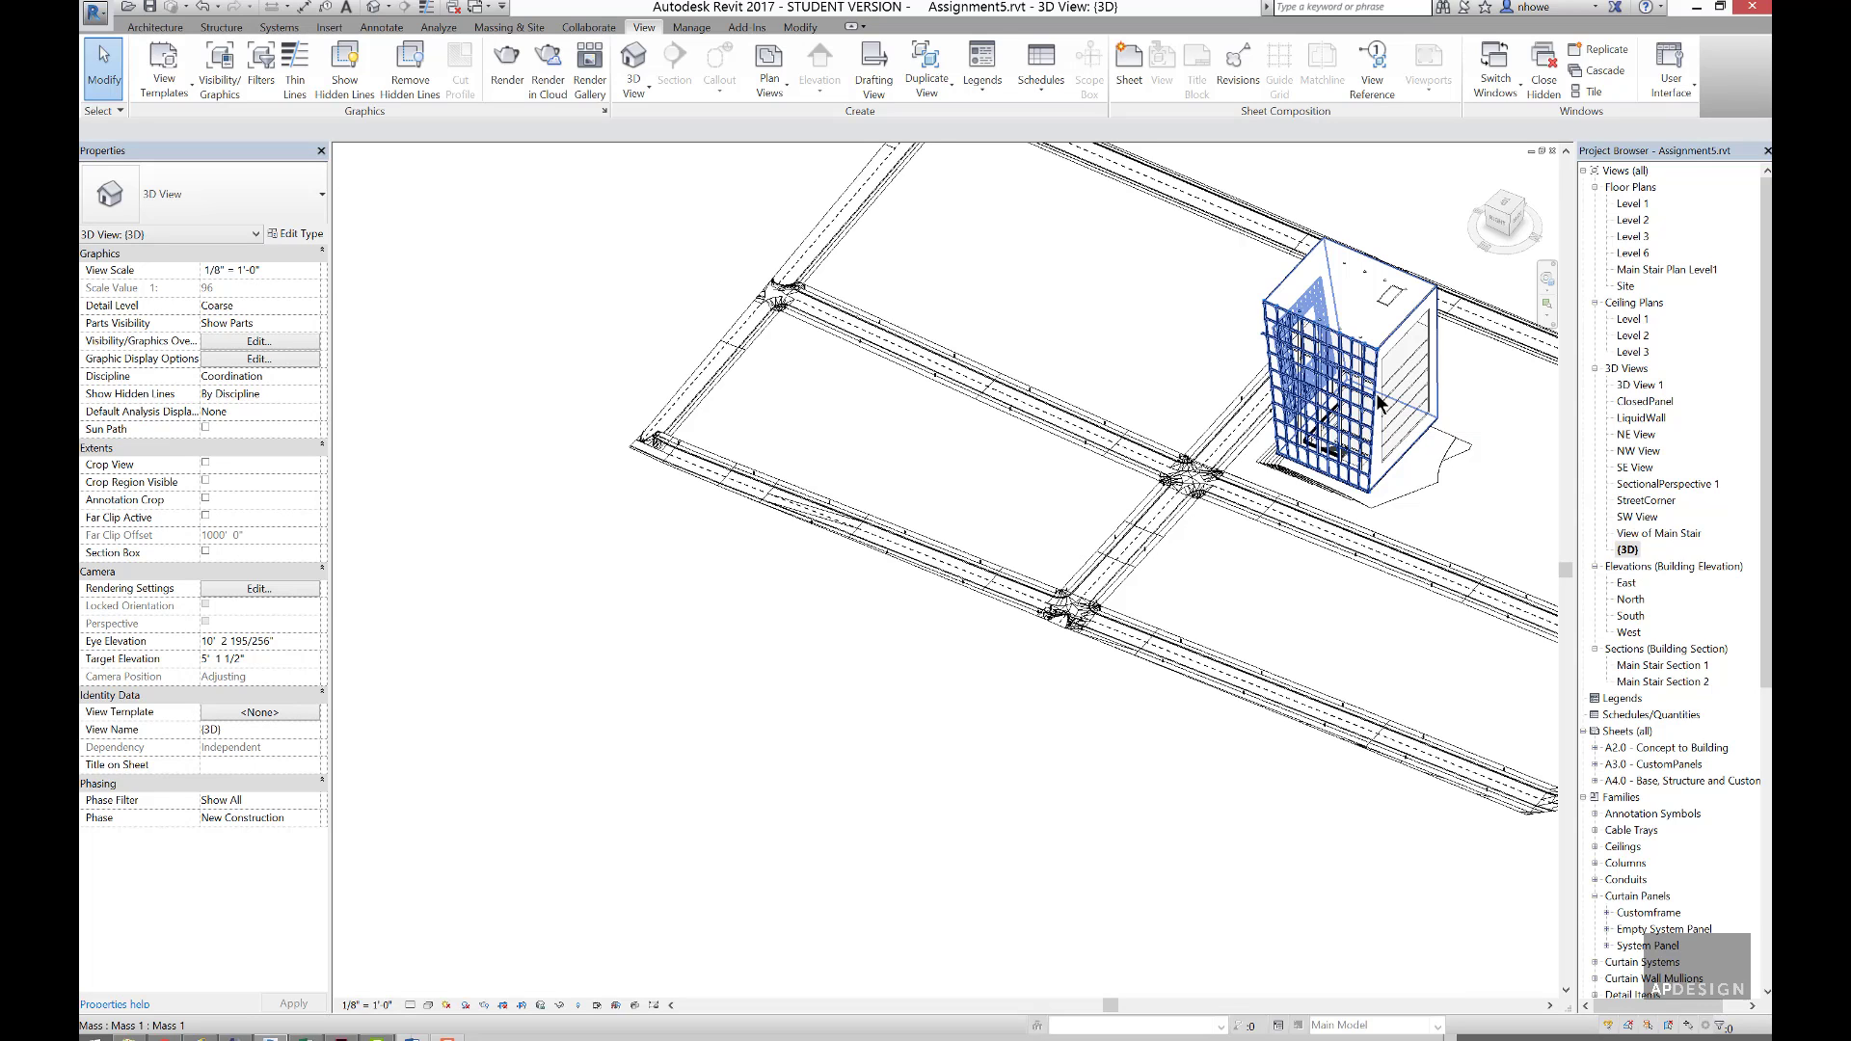
{"action": "right_click", "coordinate": [1627, 551]}
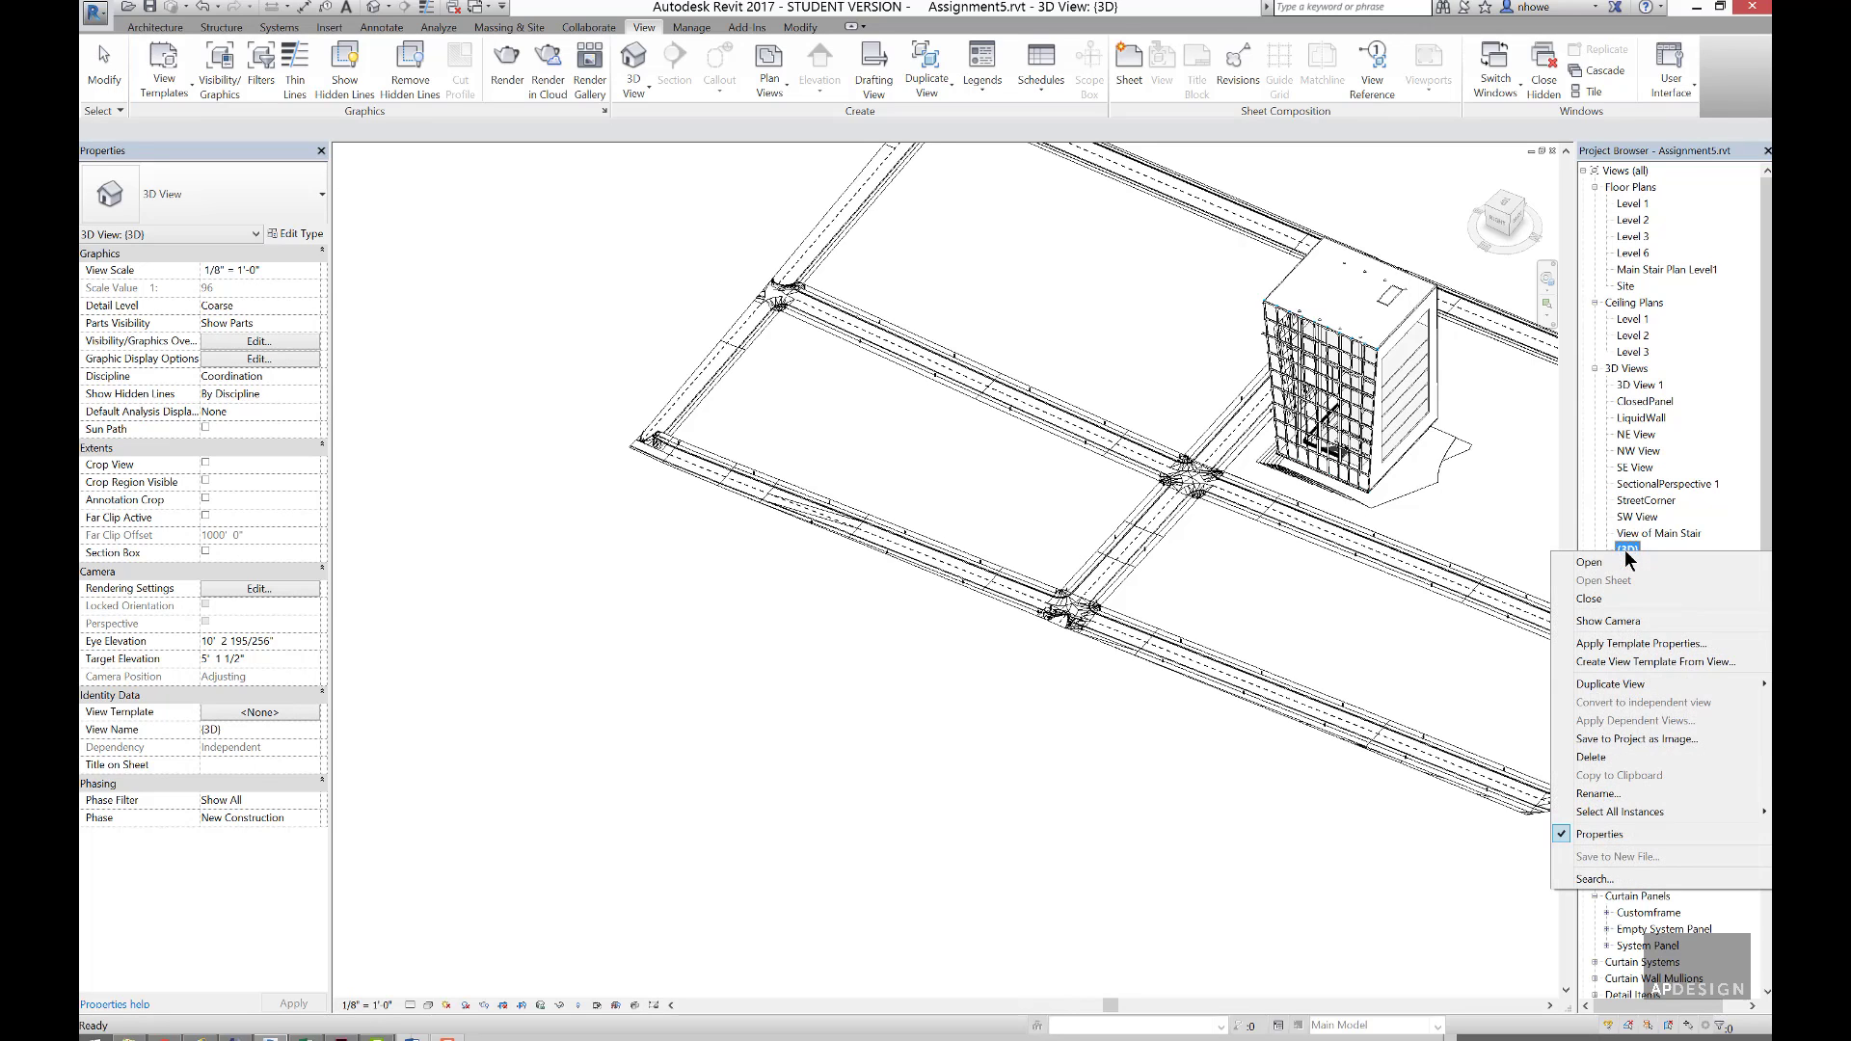
{"action": "mouse_move", "coordinate": [1610, 683]}
{"action": "left_click", "coordinate": [1471, 680]}
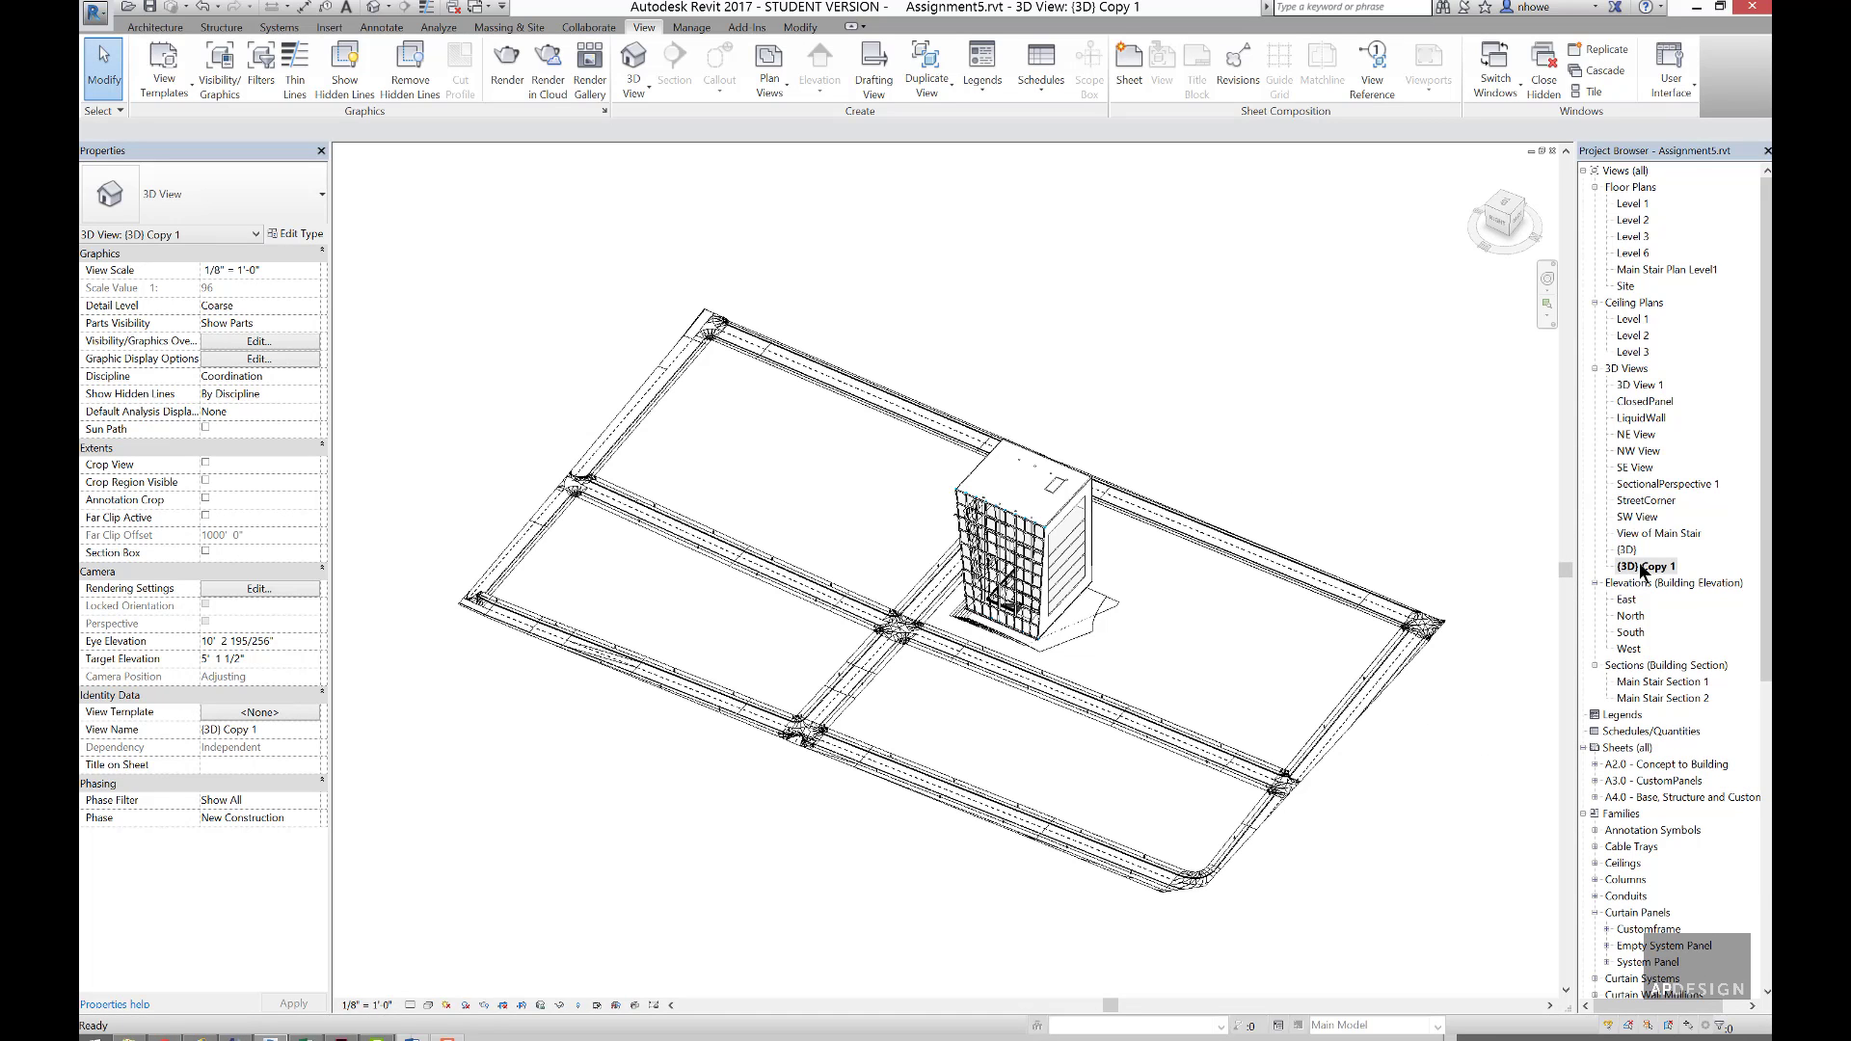
- Rename the duplicated 3D view as Level1
{"action": "right_click", "coordinate": [1640, 566]}
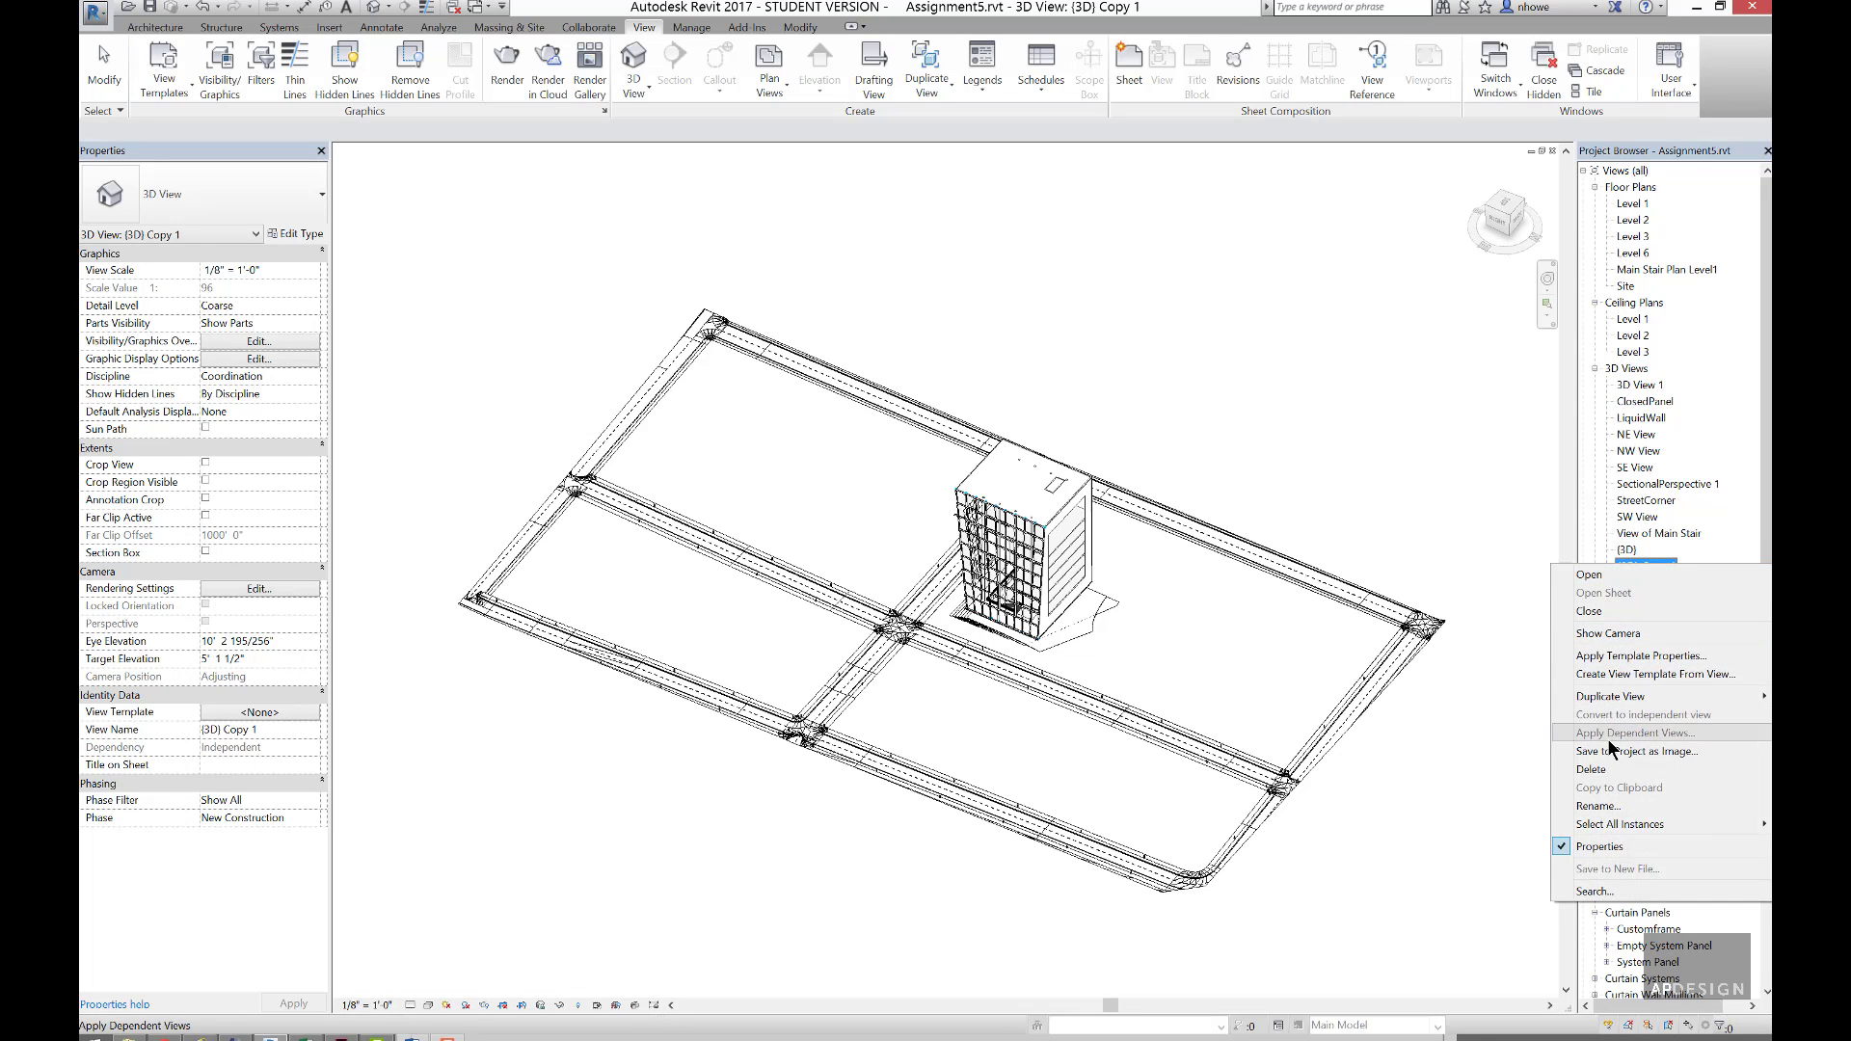
{"action": "left_click", "coordinate": [1598, 806]}
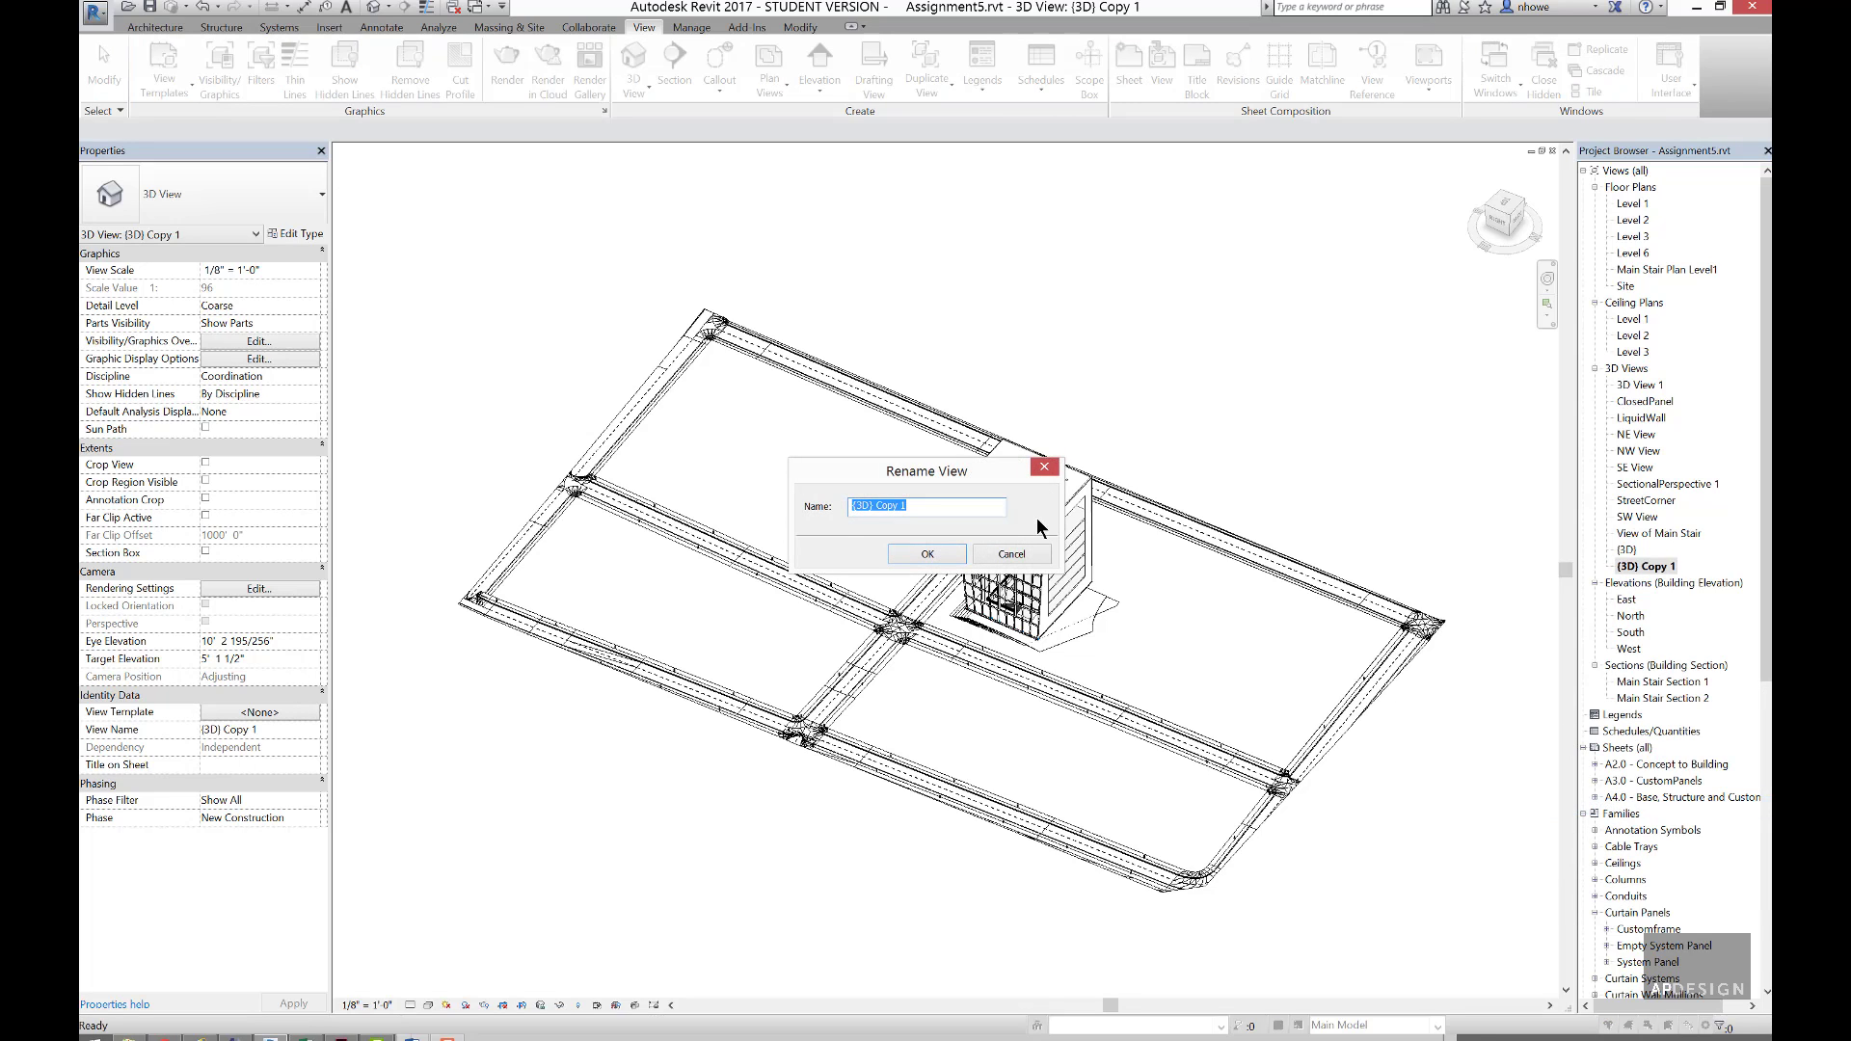
{"action": "type", "text": "Levle"}
{"action": "key", "text": "BackSpace"}
{"action": "key", "text": "BackSpace"}
{"action": "type", "text": "el1"}
{"action": "left_click", "coordinate": [929, 554]}
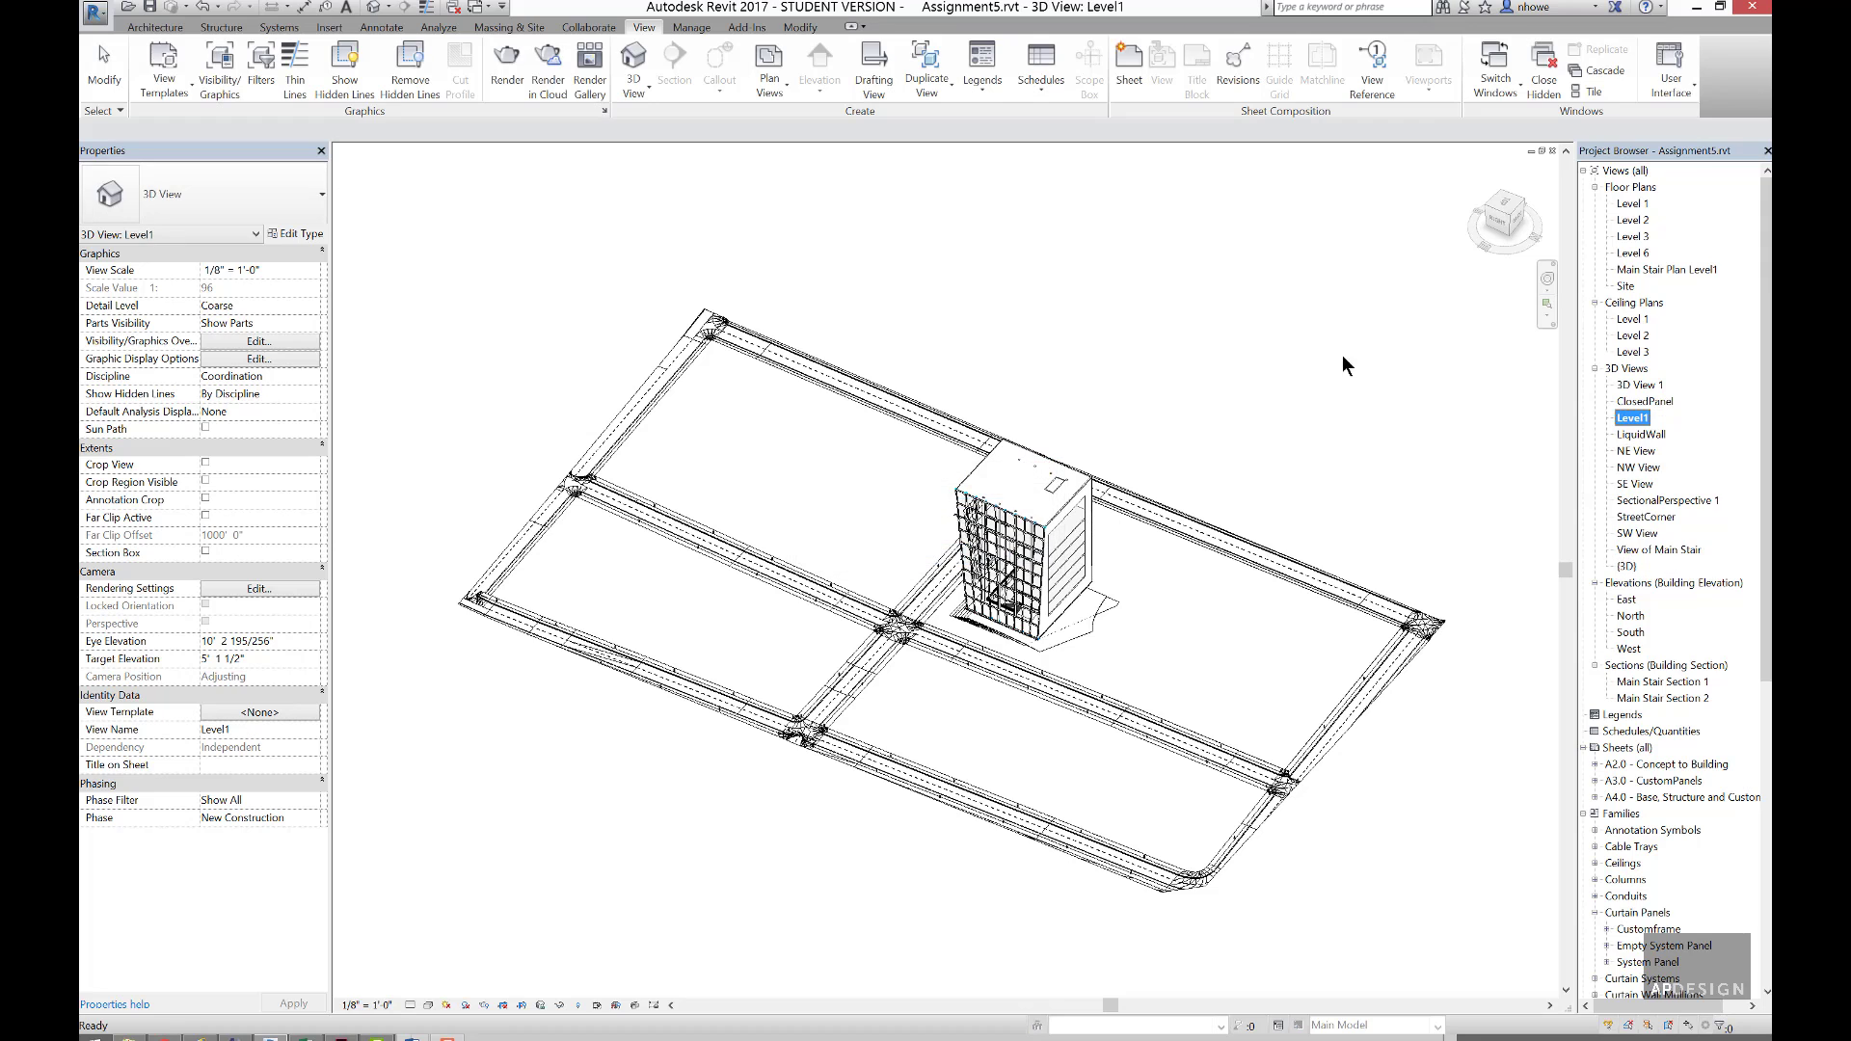
- Orient the Level1 3D view to look straight down from the top
{"action": "left_click", "coordinate": [1508, 206]}
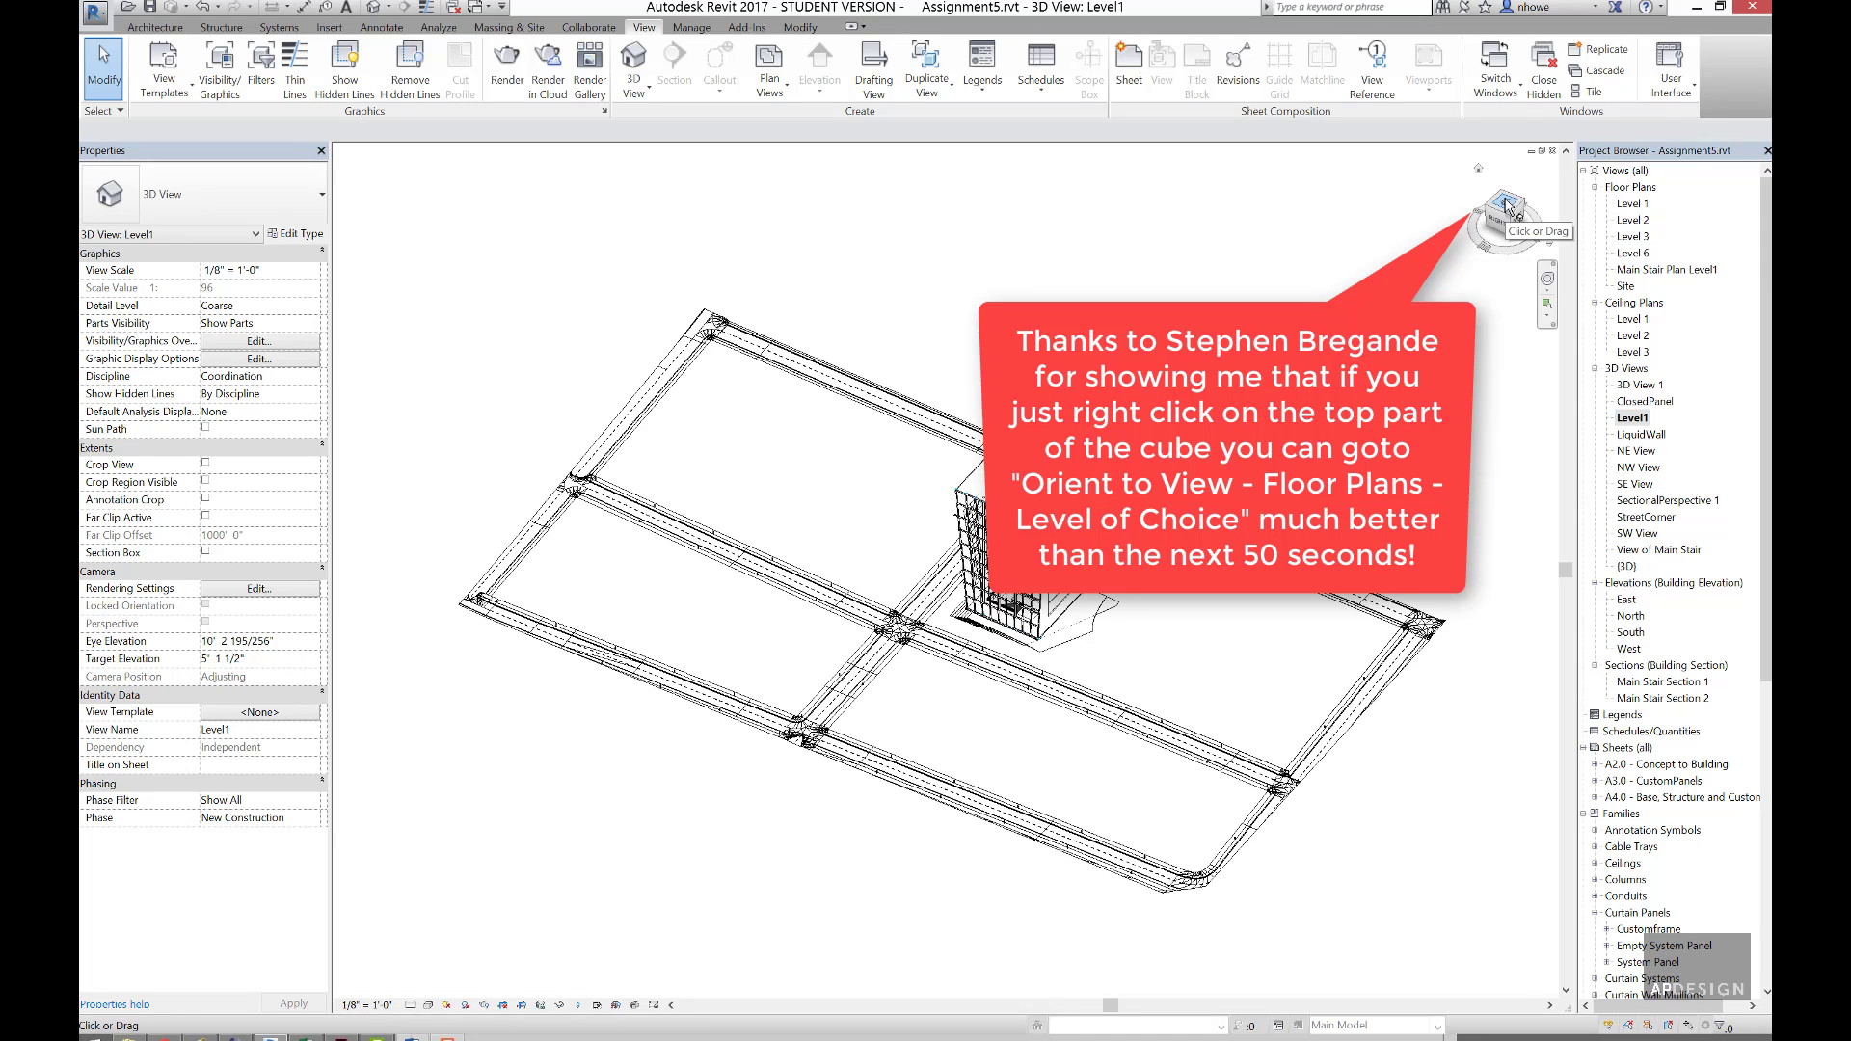
{"action": "left_click", "coordinate": [1508, 206]}
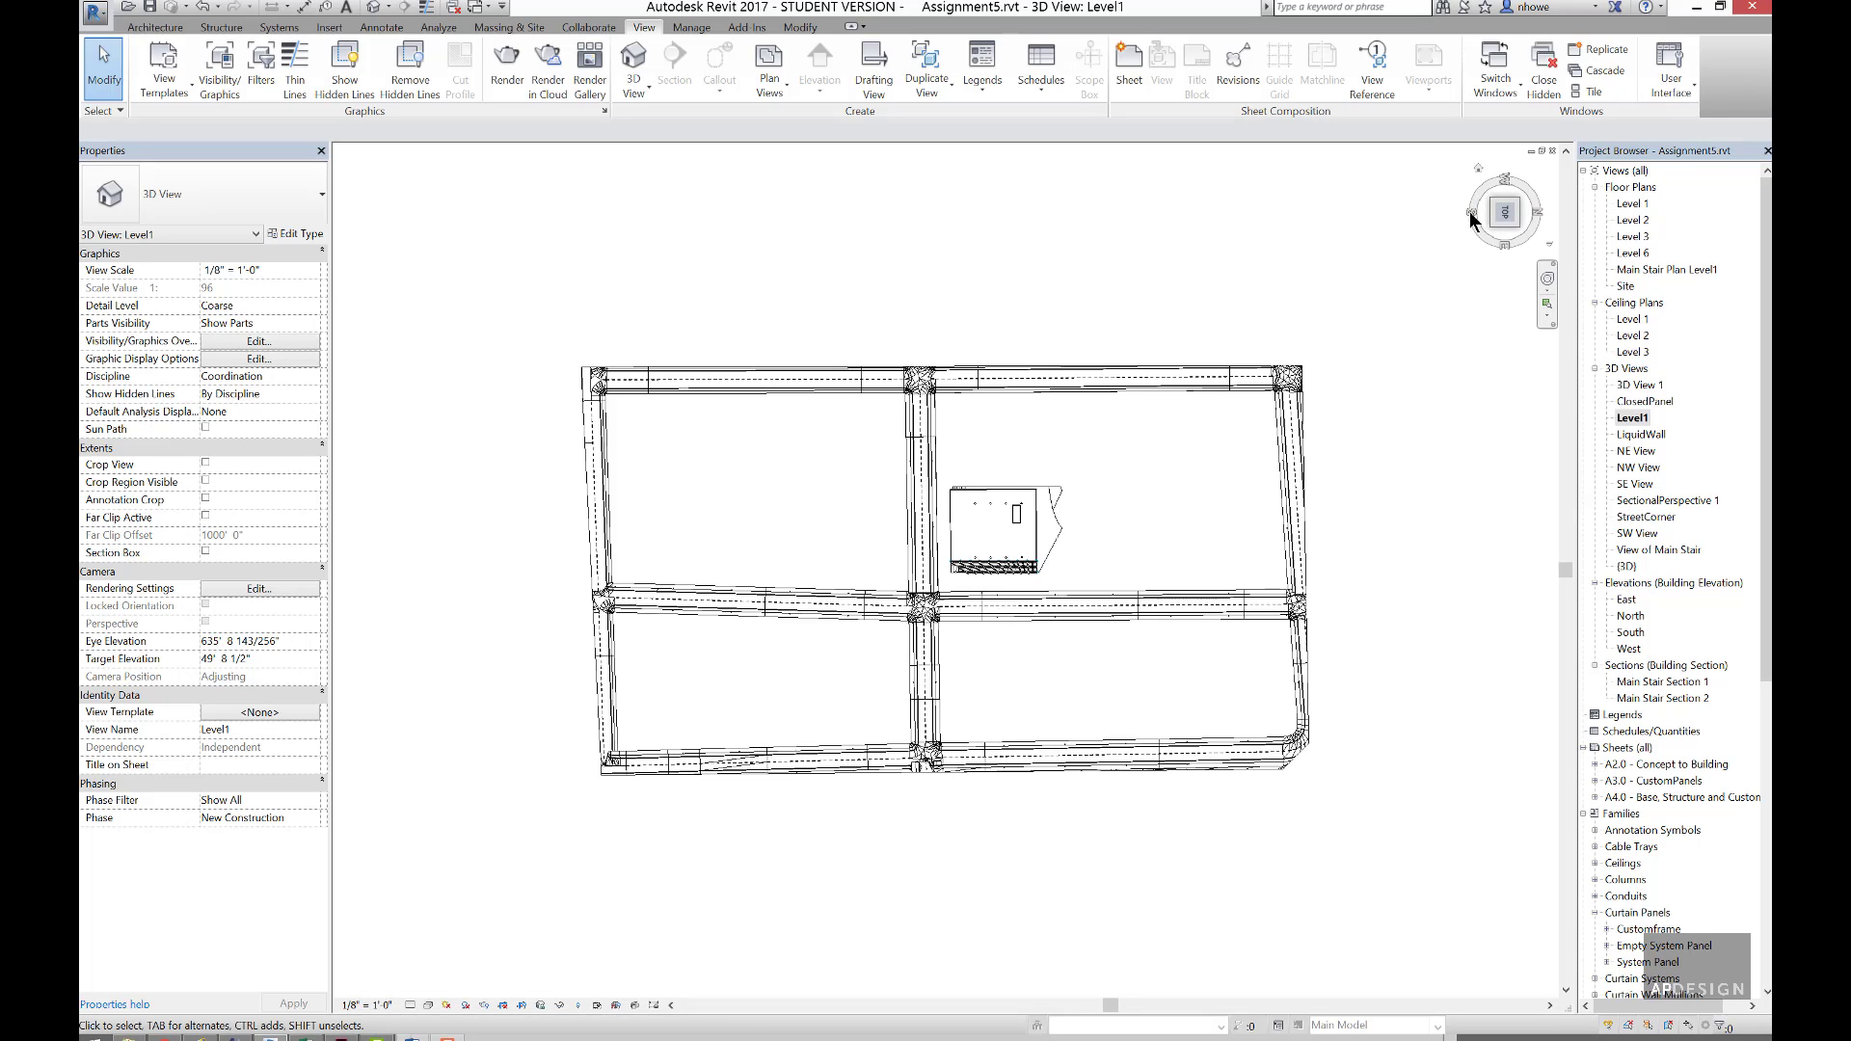
- Reorient the Level1 3D view through the front side to a straight top view, so the plan is turned a quarter turn
{"action": "left_click", "coordinate": [1470, 211]}
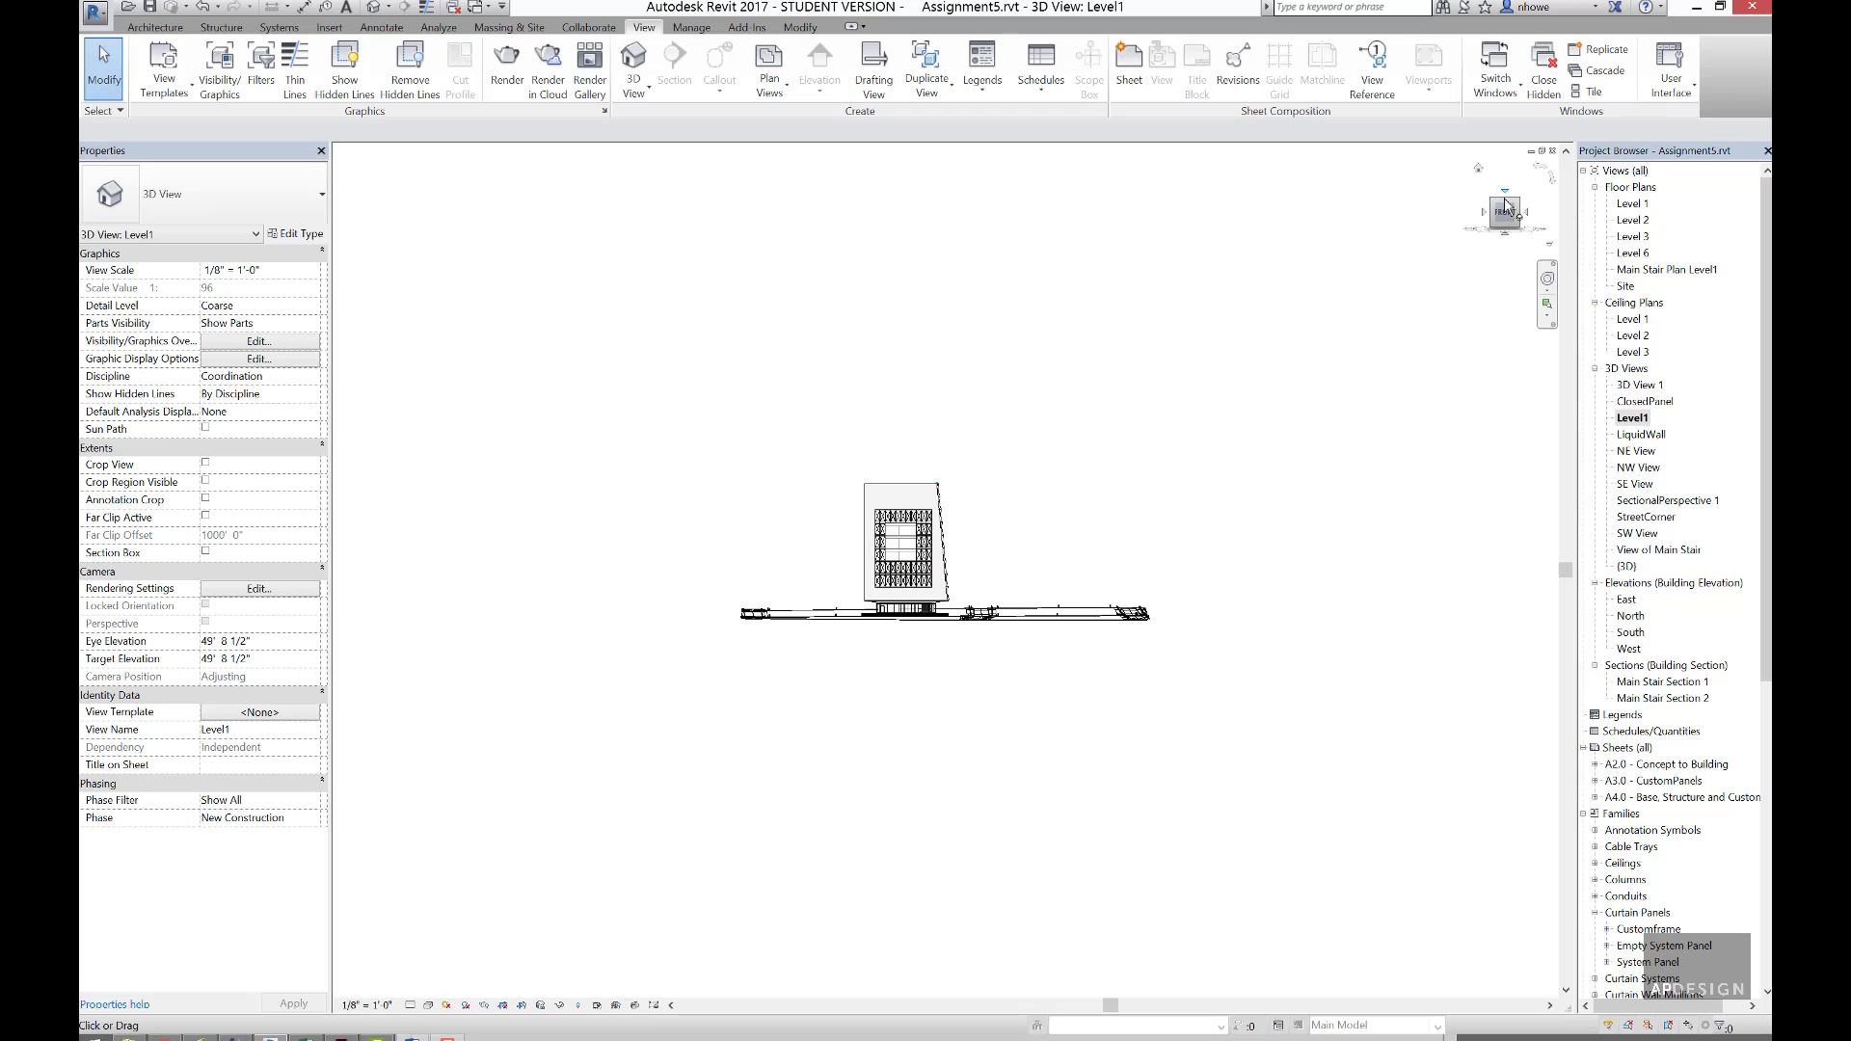
{"action": "mouse_move", "coordinate": [1505, 209]}
{"action": "left_mouse_down"}
{"action": "mouse_move", "coordinate": [1507, 258]}
{"action": "mouse_move", "coordinate": [1506, 183]}
{"action": "left_mouse_up"}
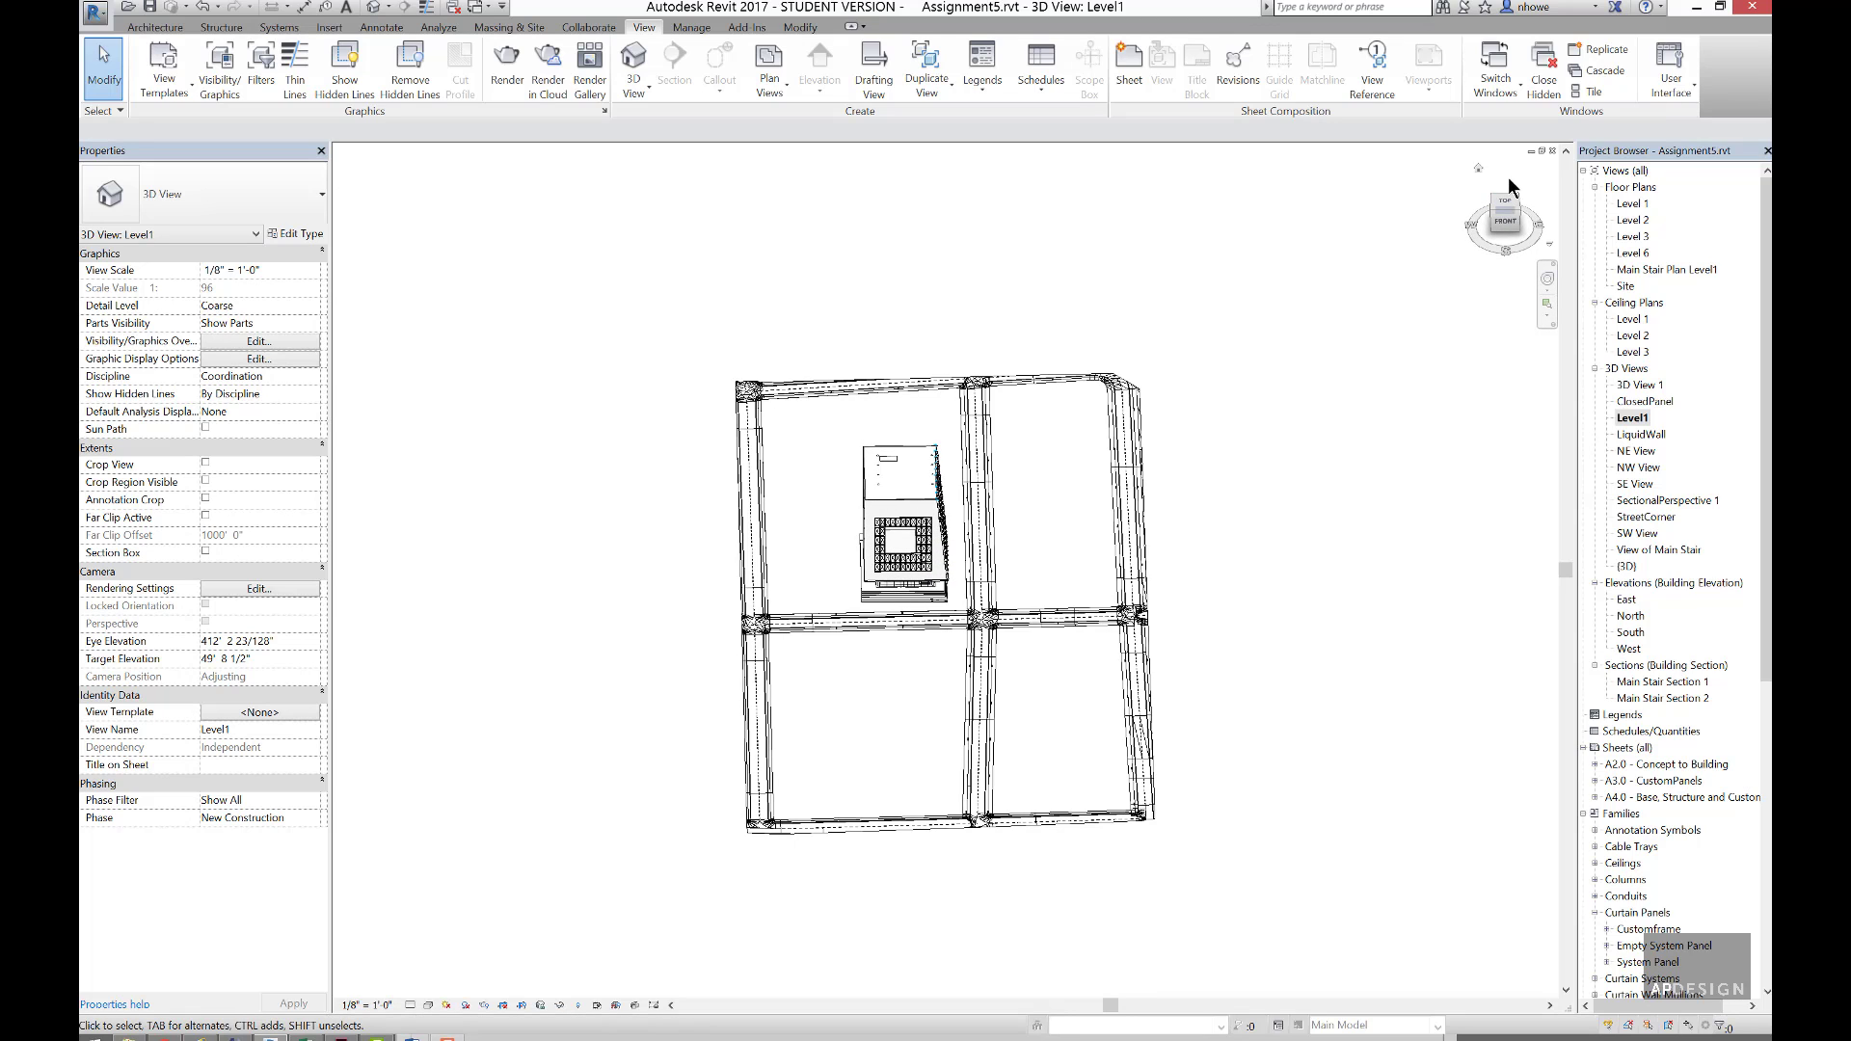
{"action": "left_click", "coordinate": [1506, 205]}
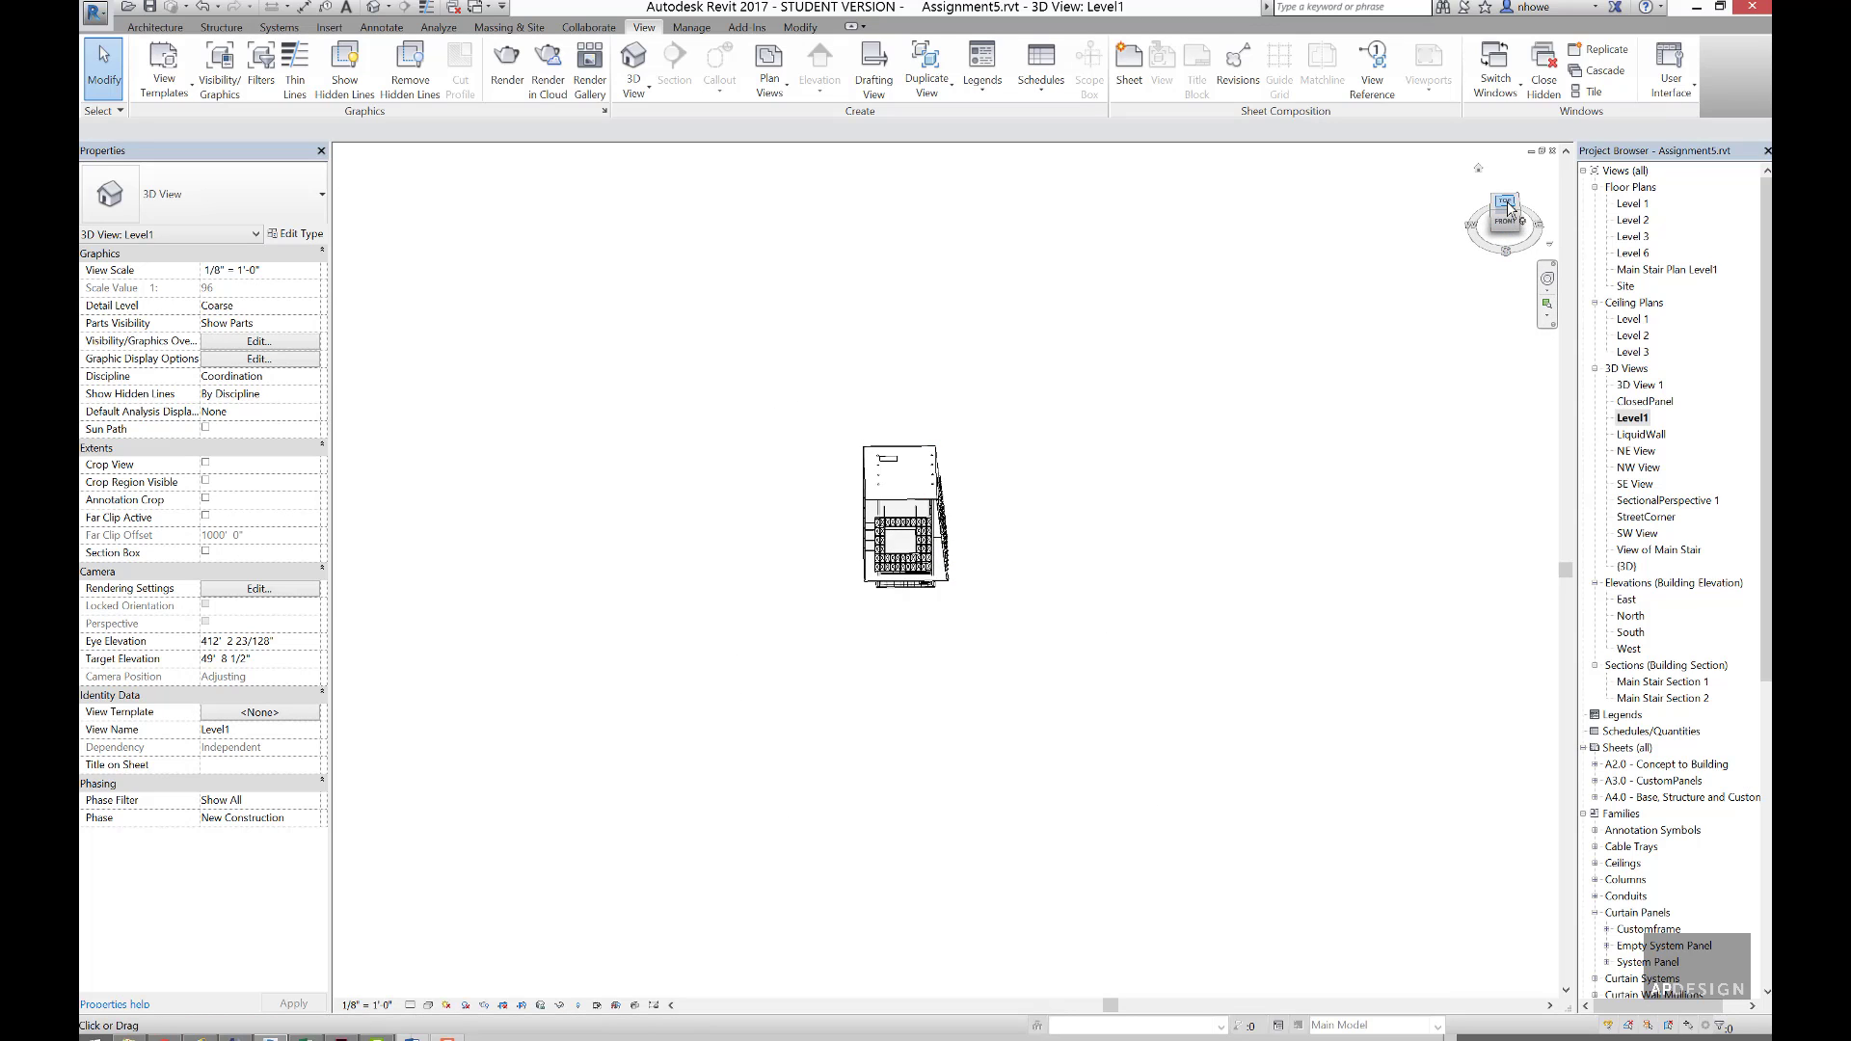
{"action": "left_click", "coordinate": [1507, 204]}
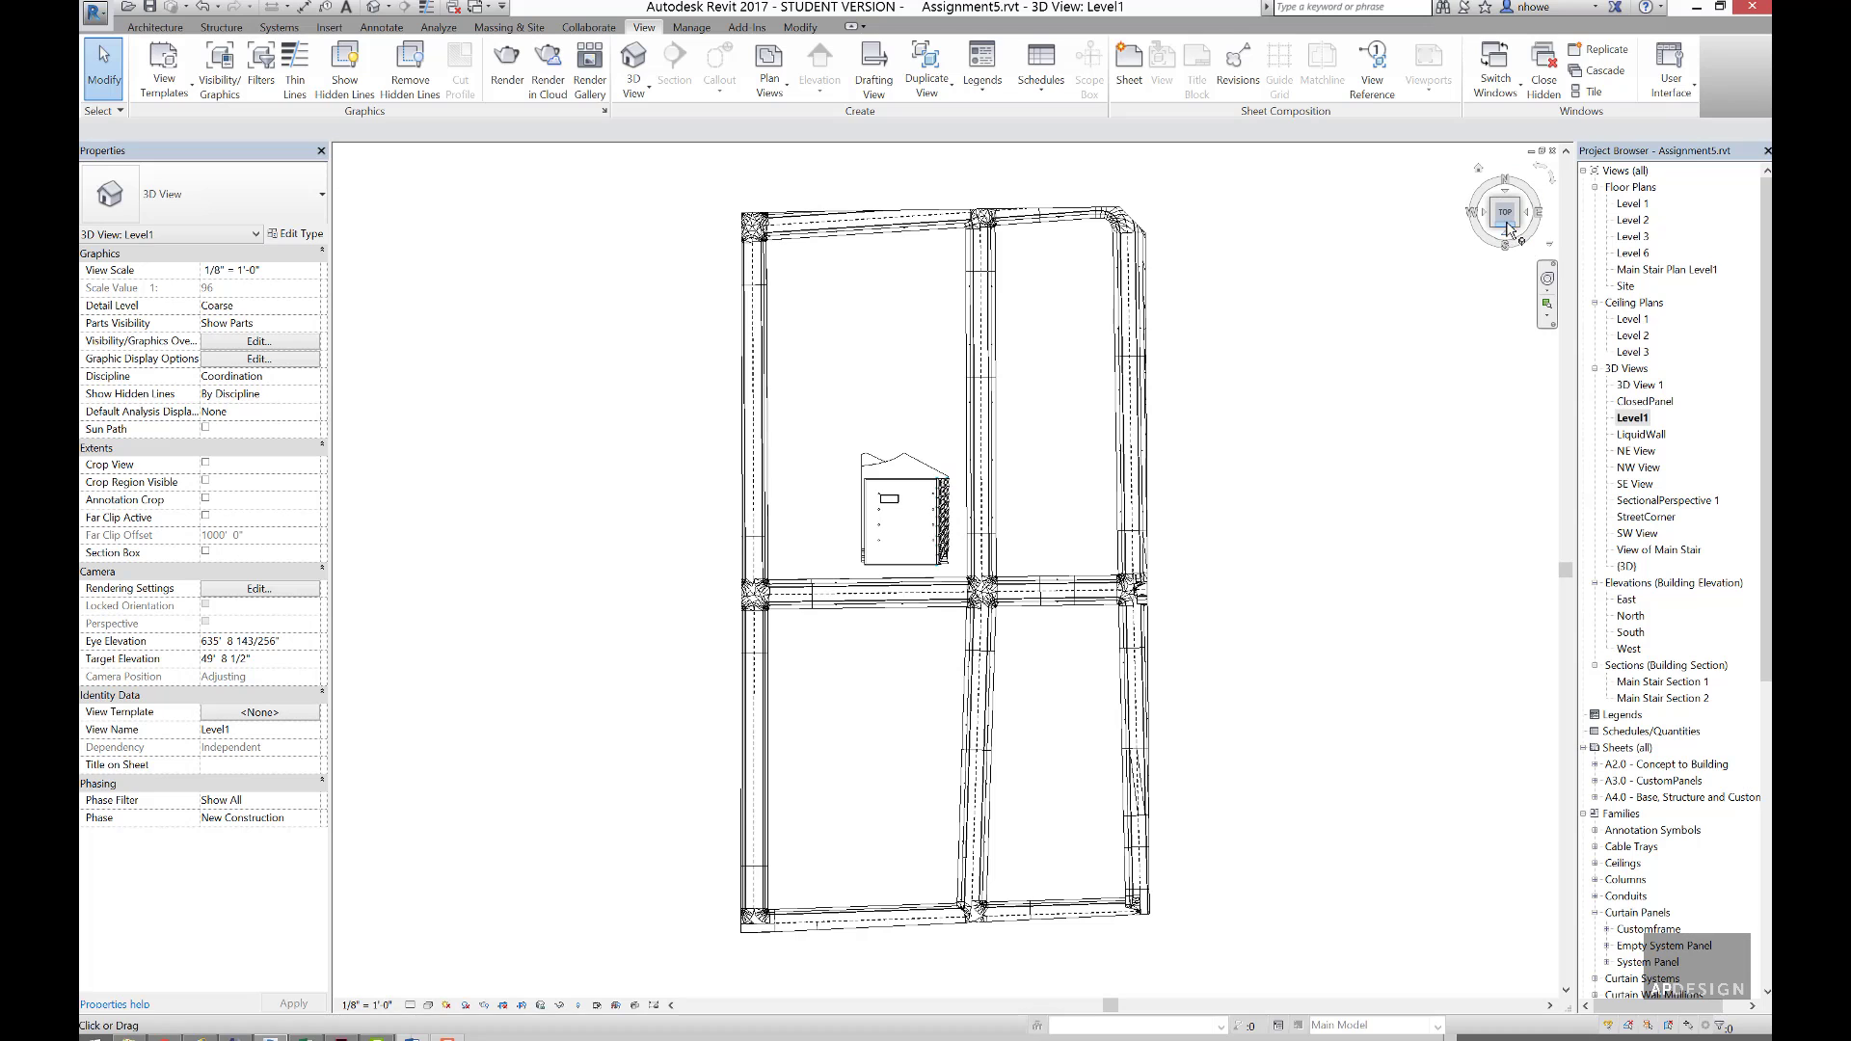
{"action": "scroll", "coordinate": [900, 534], "scroll_direction": "up", "scroll_amount": 5}
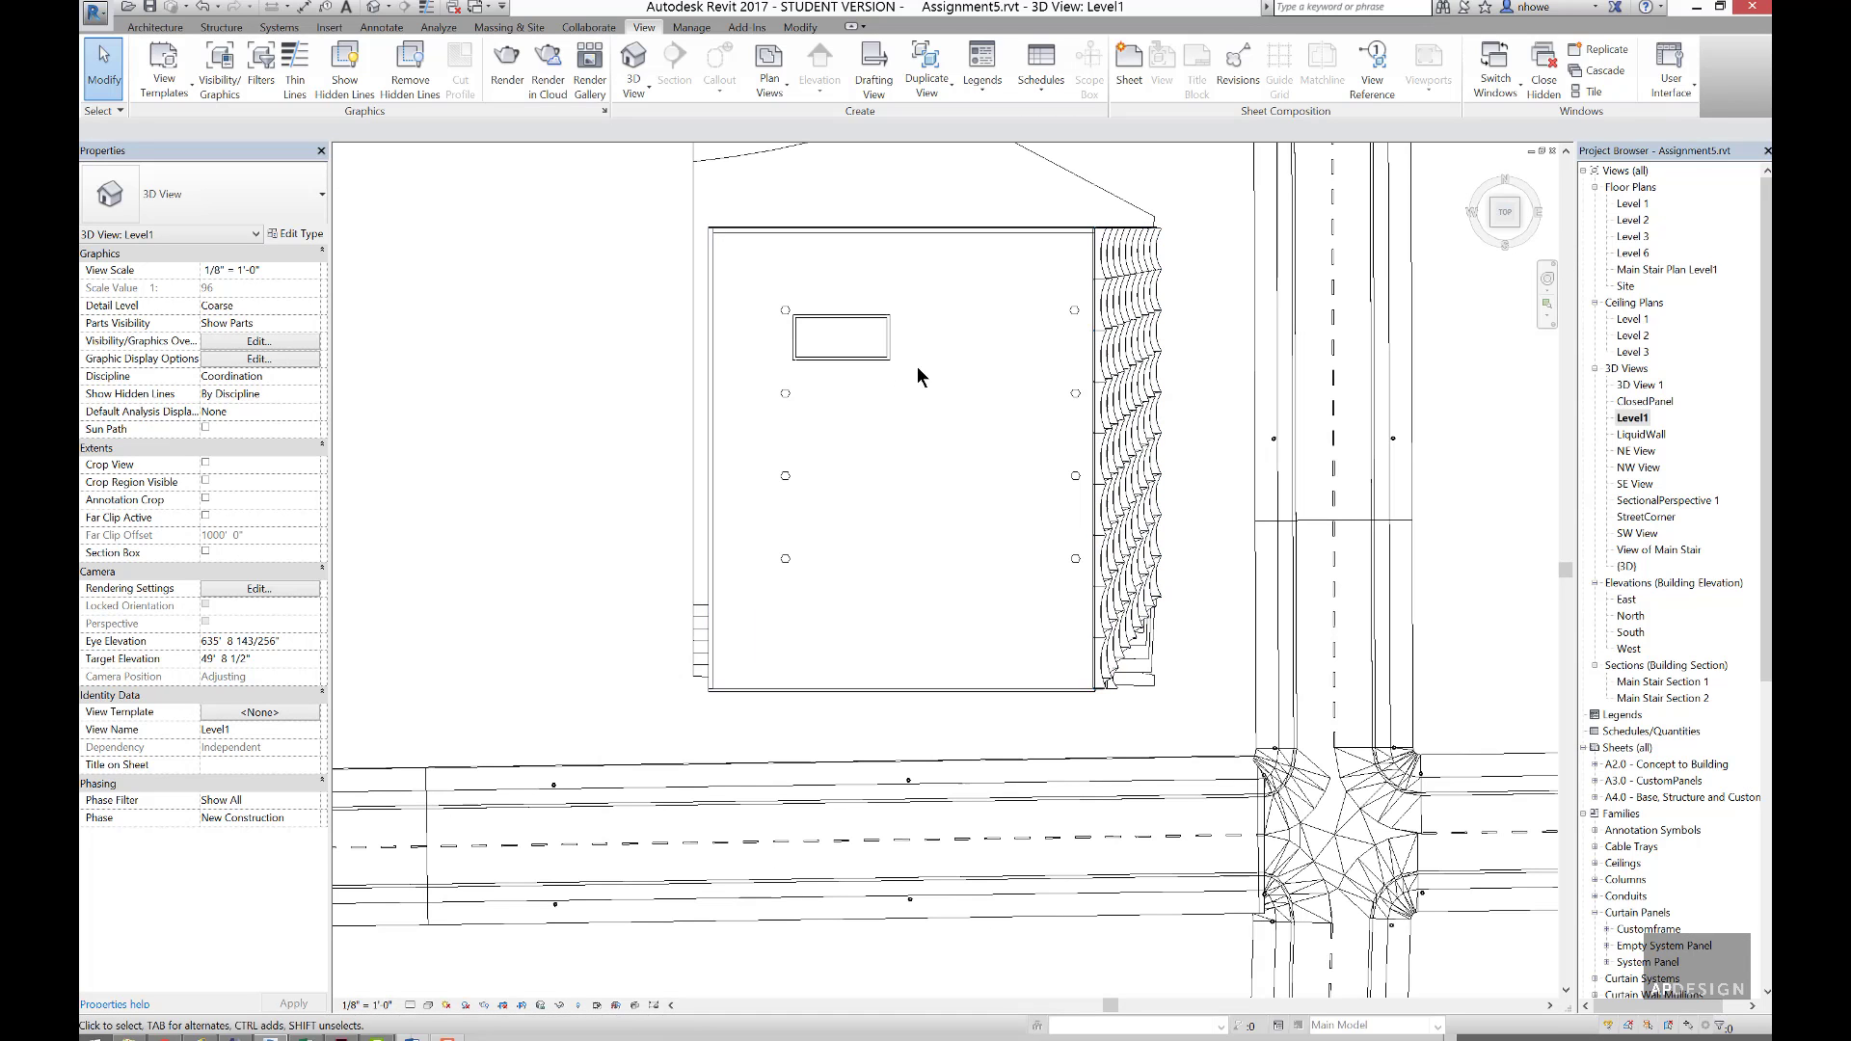
{"action": "scroll", "coordinate": [1255, 545], "scroll_direction": "down", "scroll_amount": 3}
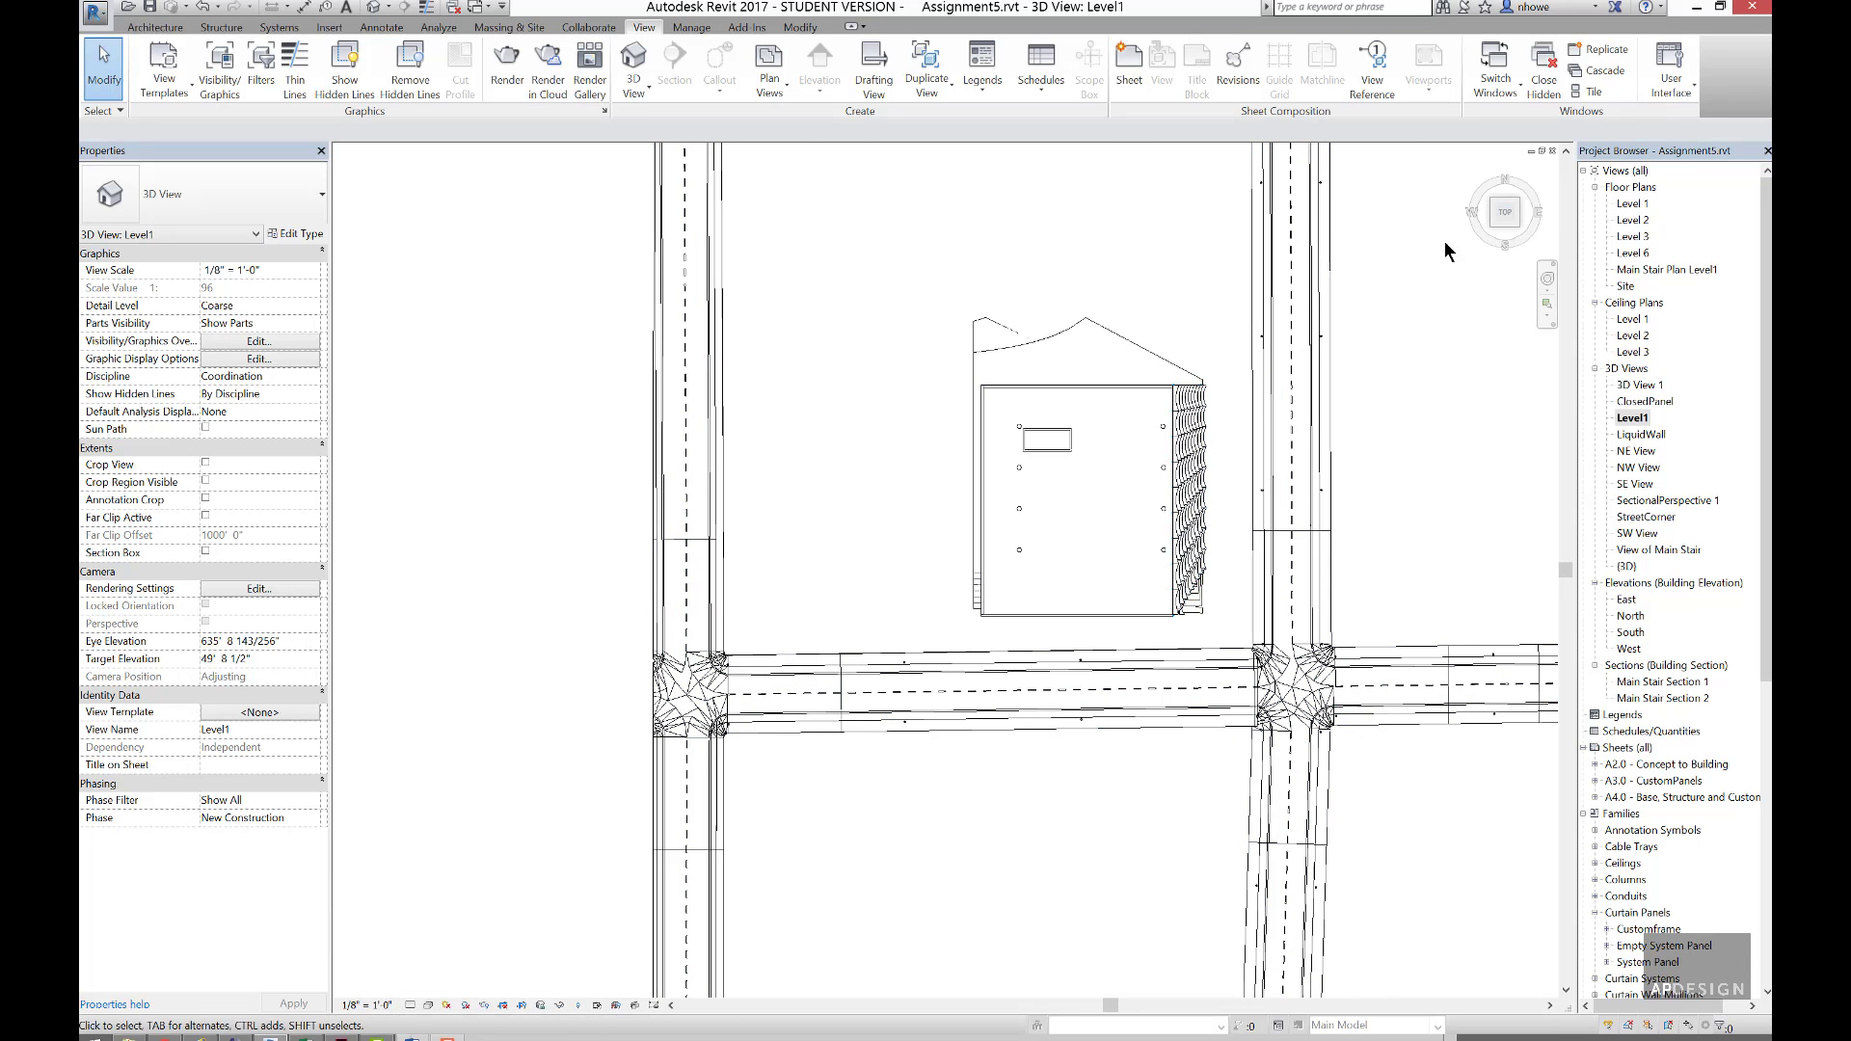
{"action": "left_click_drag", "start_coordinate": [1527, 196], "coordinate": [1524, 187]}
- Turn on the section box for the Level1 3D view and show that section box in the East elevation
{"action": "left_click", "coordinate": [206, 552]}
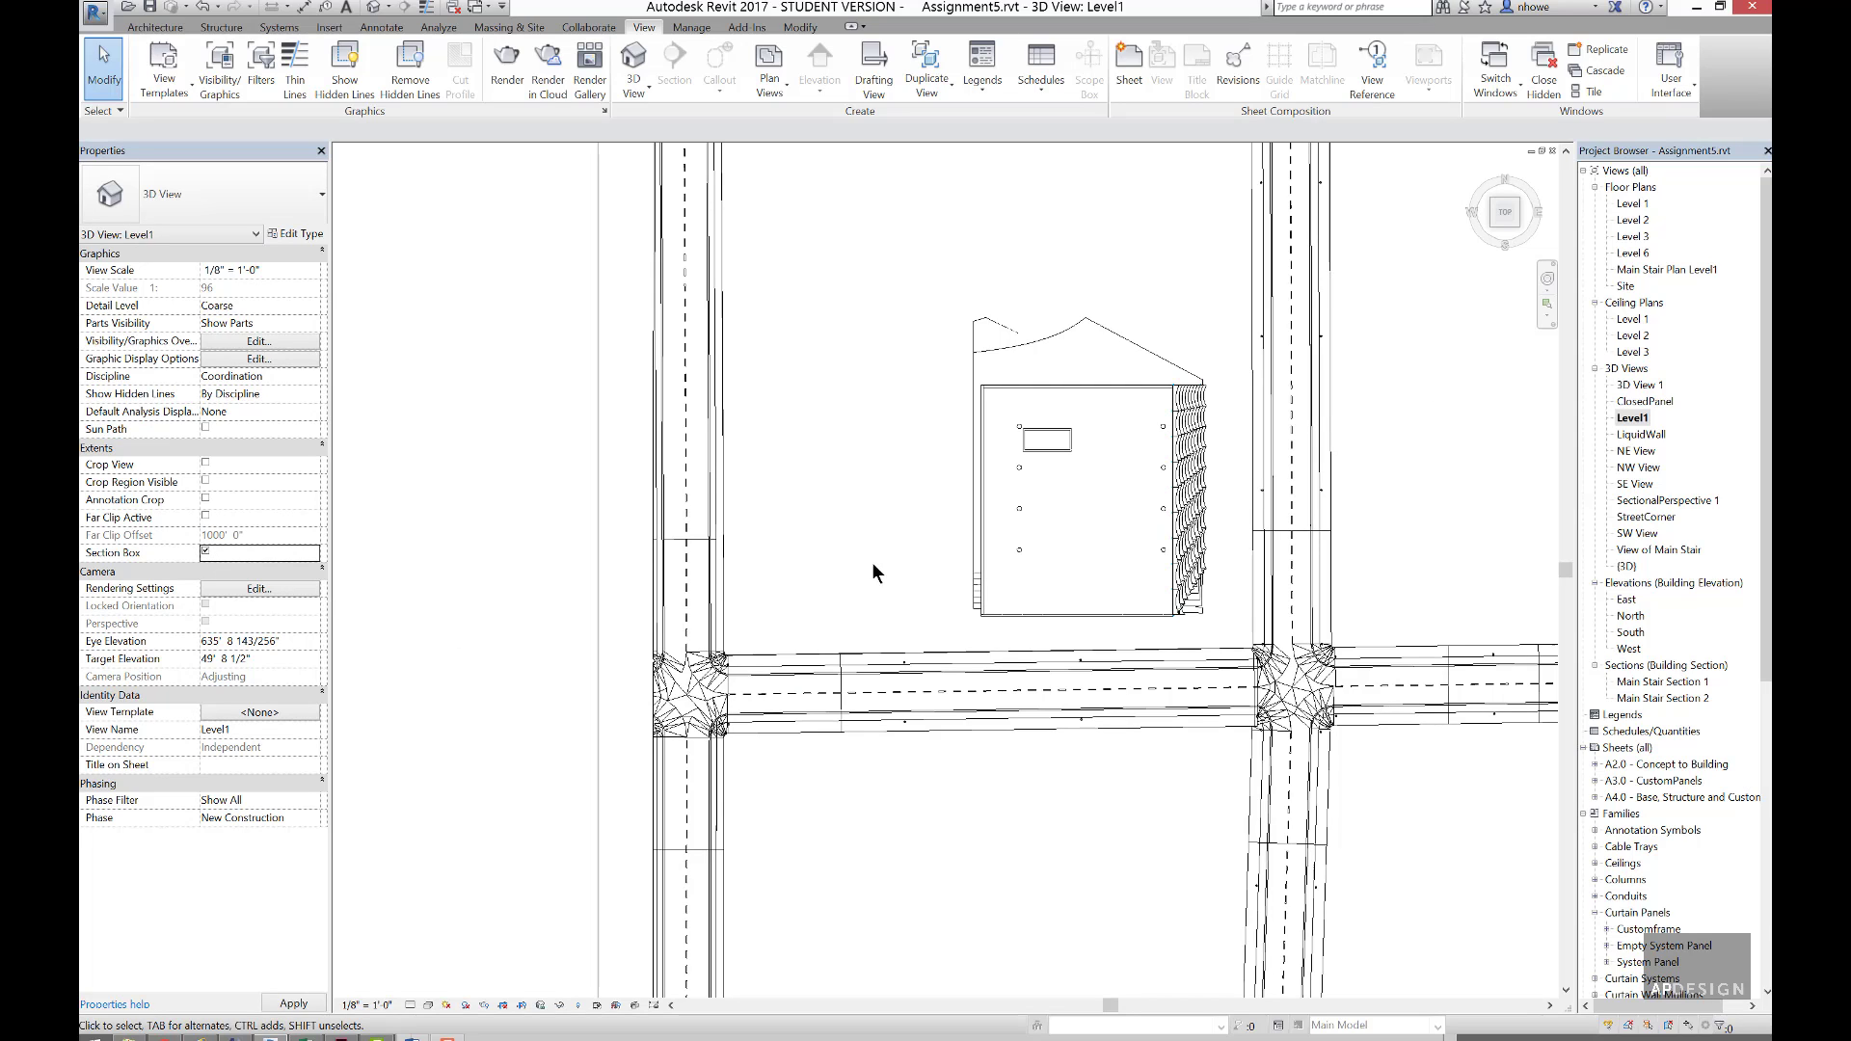
{"action": "double_click", "coordinate": [1627, 603]}
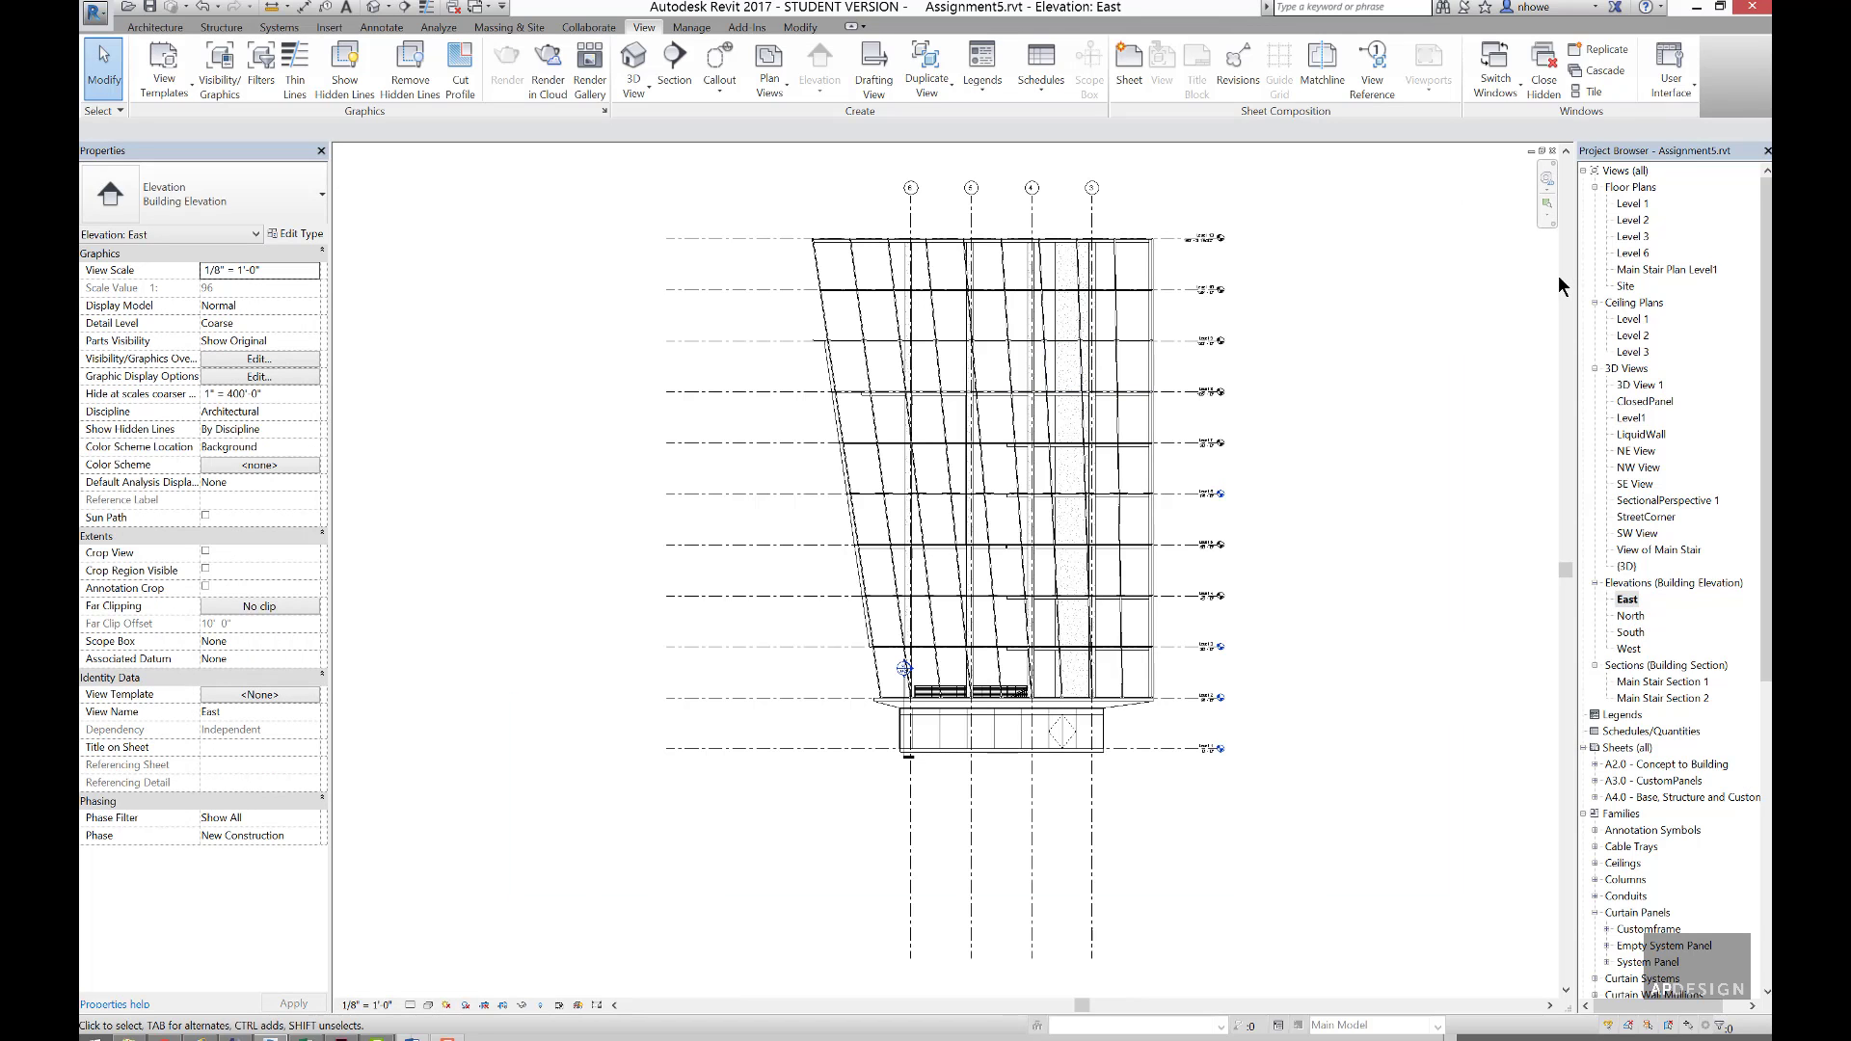
{"action": "left_click", "coordinate": [1635, 422]}
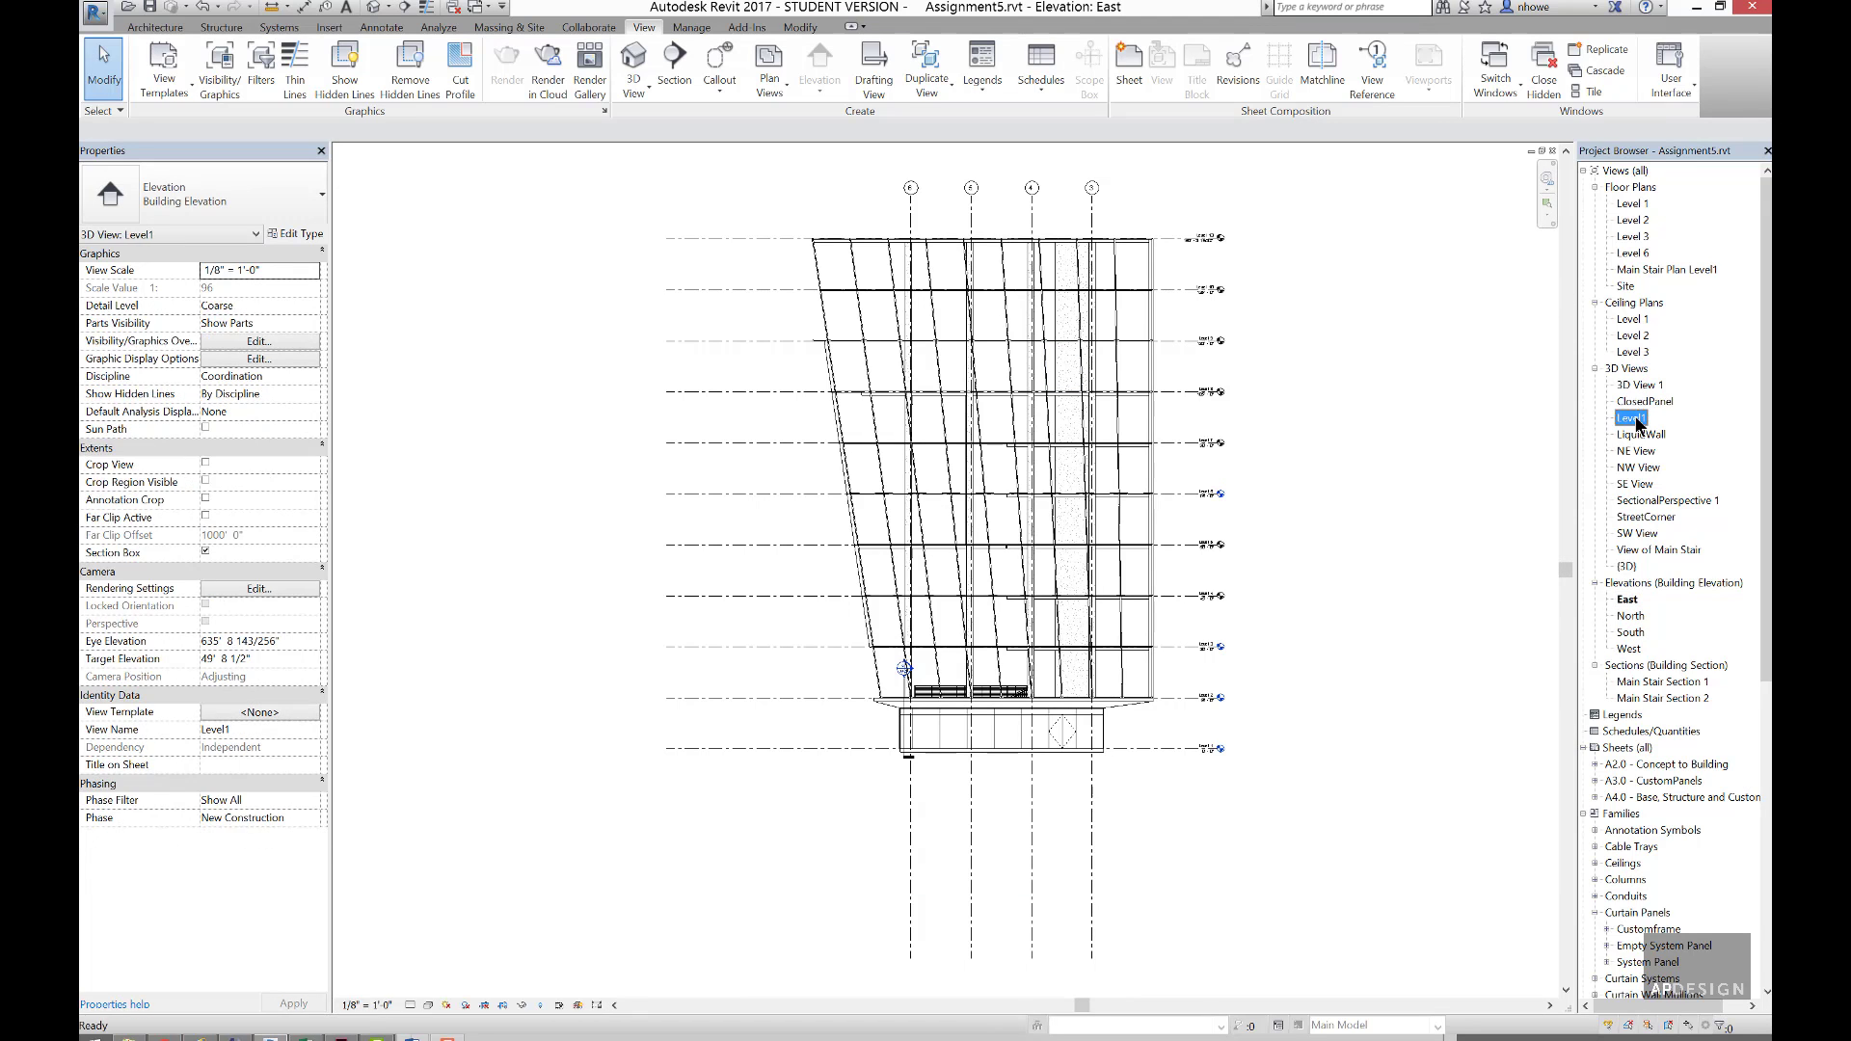
{"action": "right_click", "coordinate": [1635, 421]}
{"action": "left_click", "coordinate": [1633, 508]}
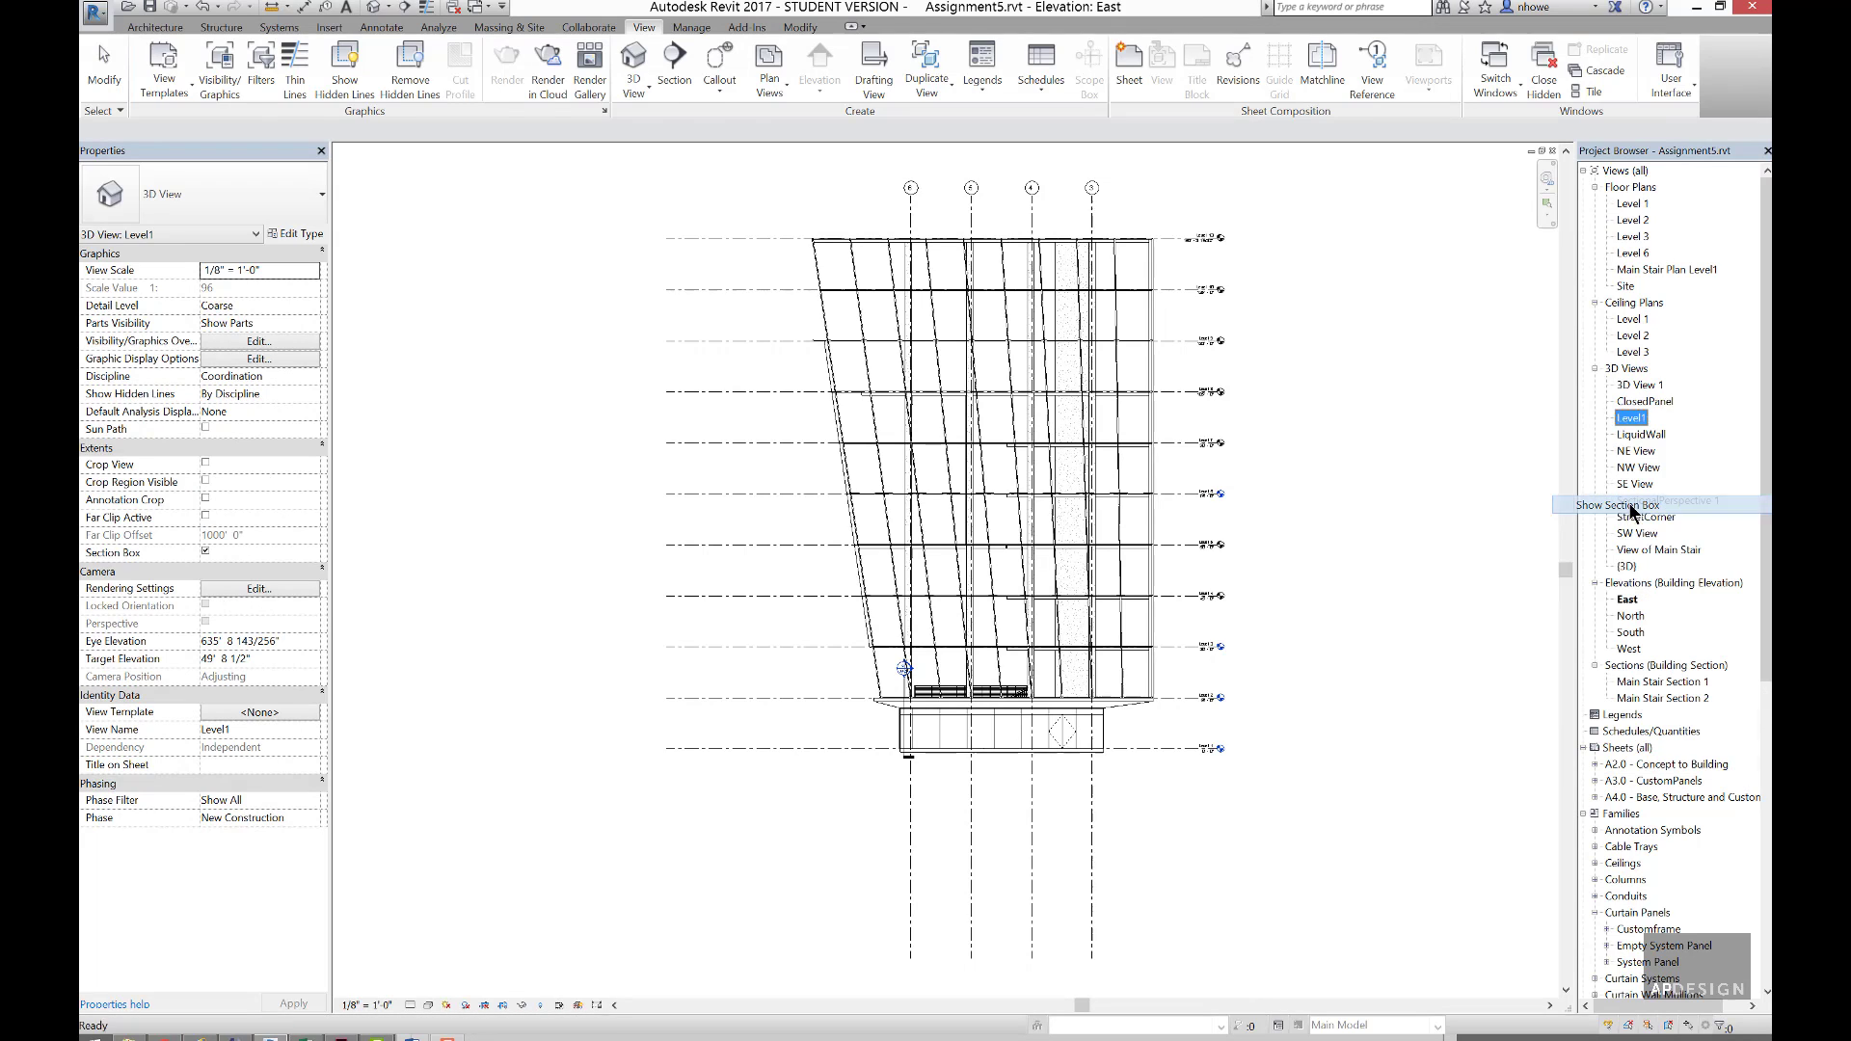
- Lower the section box's upper boundary in the East elevation to cut through the first storey, and reopen the Level1 3D view
{"action": "left_click_drag", "start_coordinate": [790, 162], "coordinate": [818, 740]}
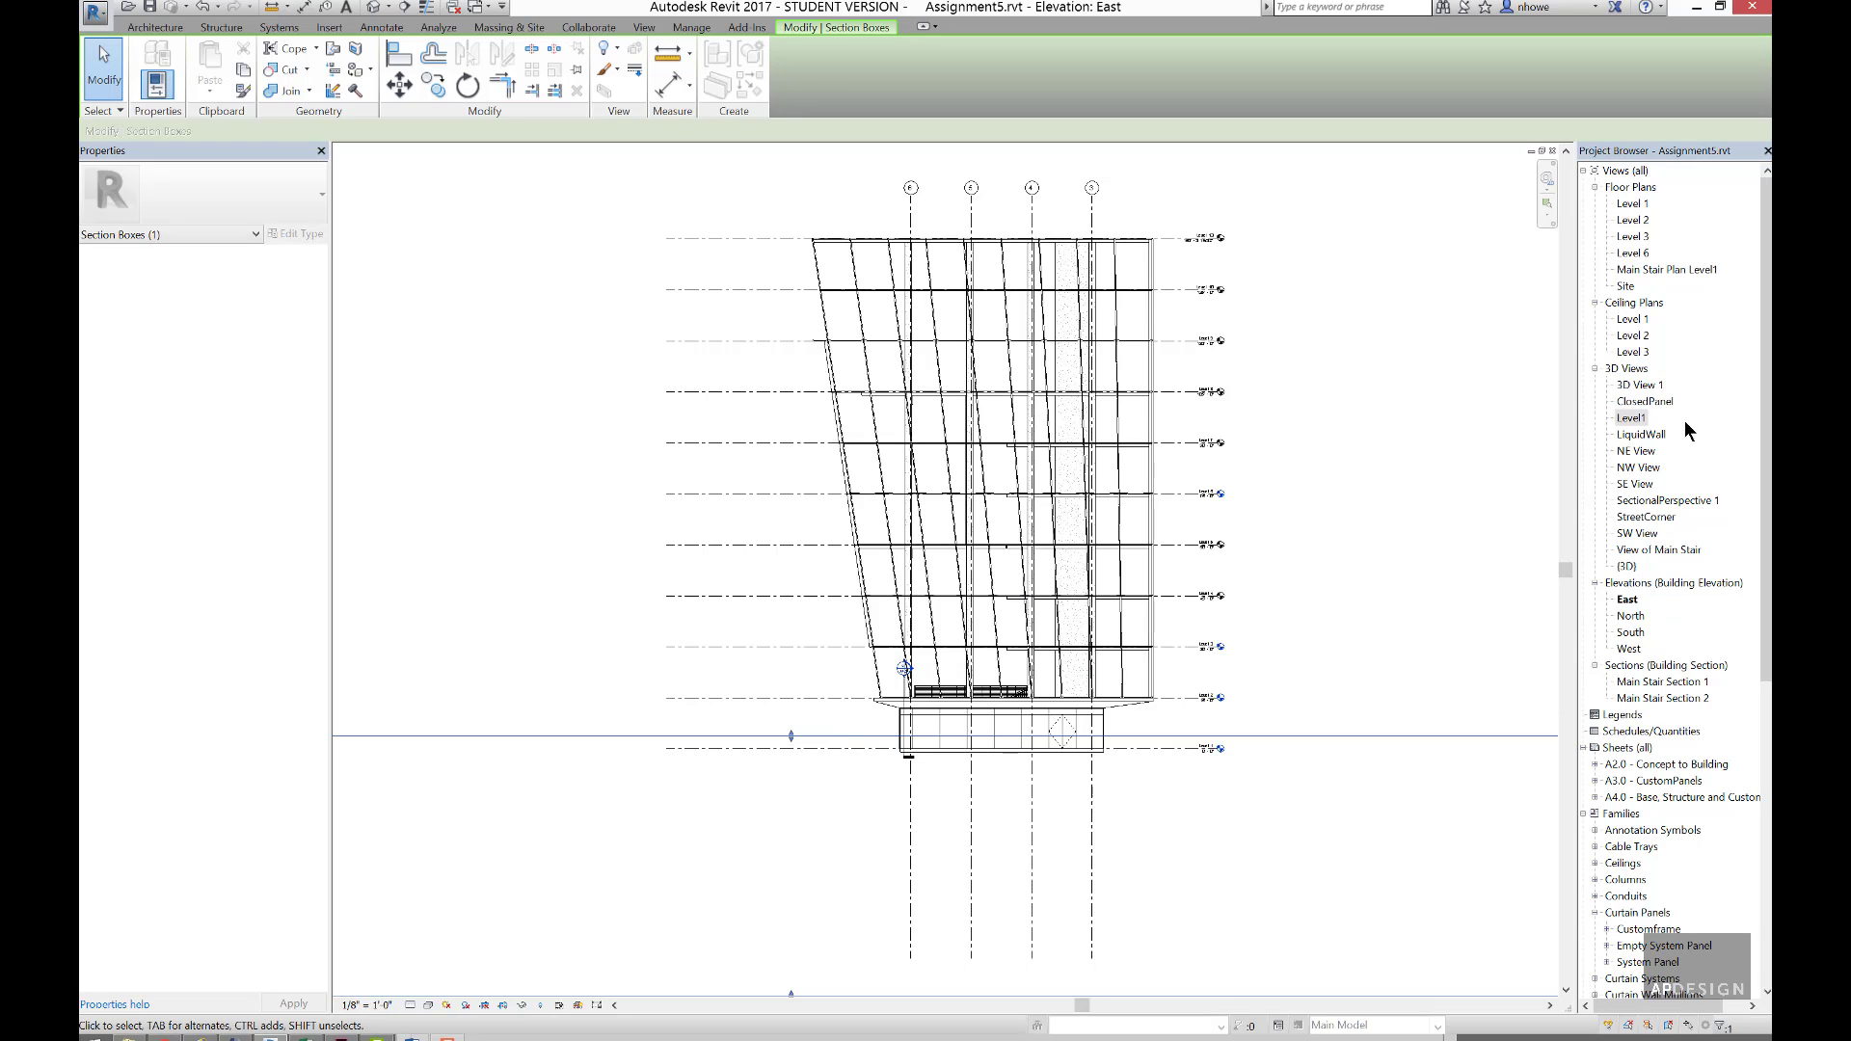
{"action": "double_click", "coordinate": [1633, 418]}
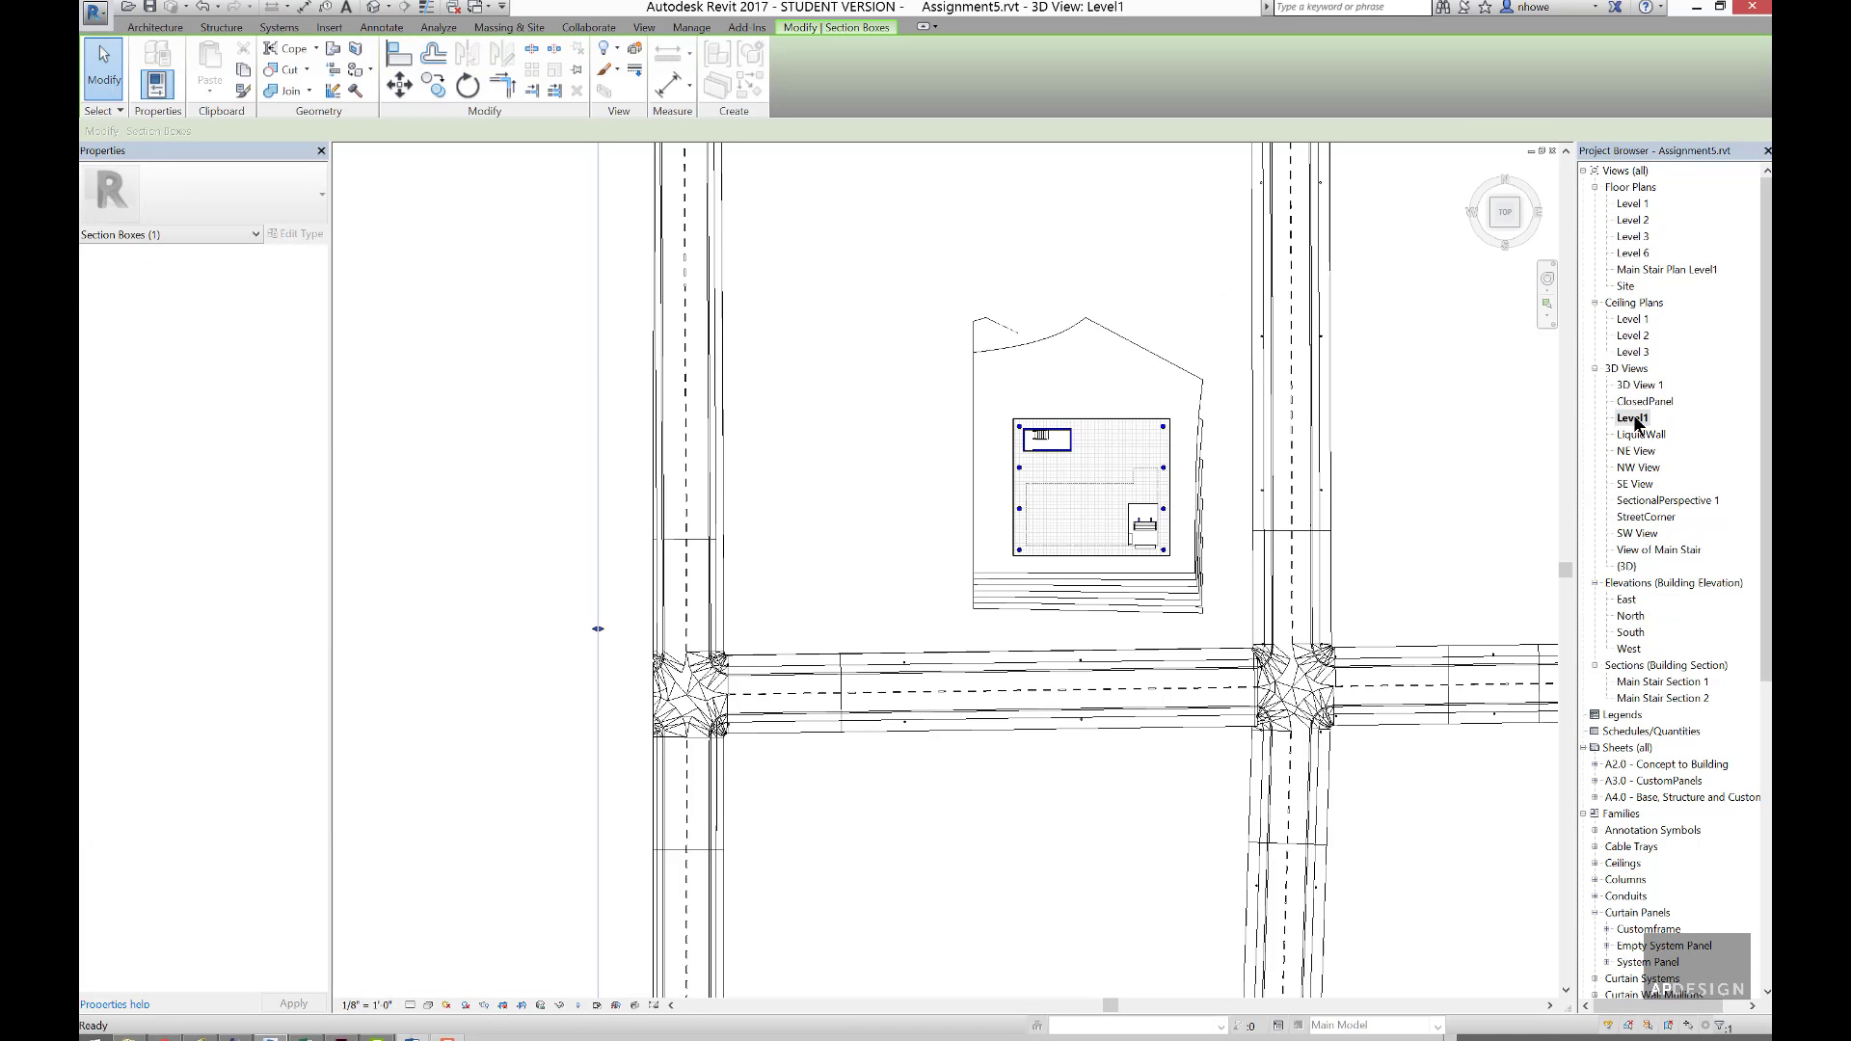
{"action": "scroll", "coordinate": [1202, 537], "scroll_direction": "up", "scroll_amount": 5}
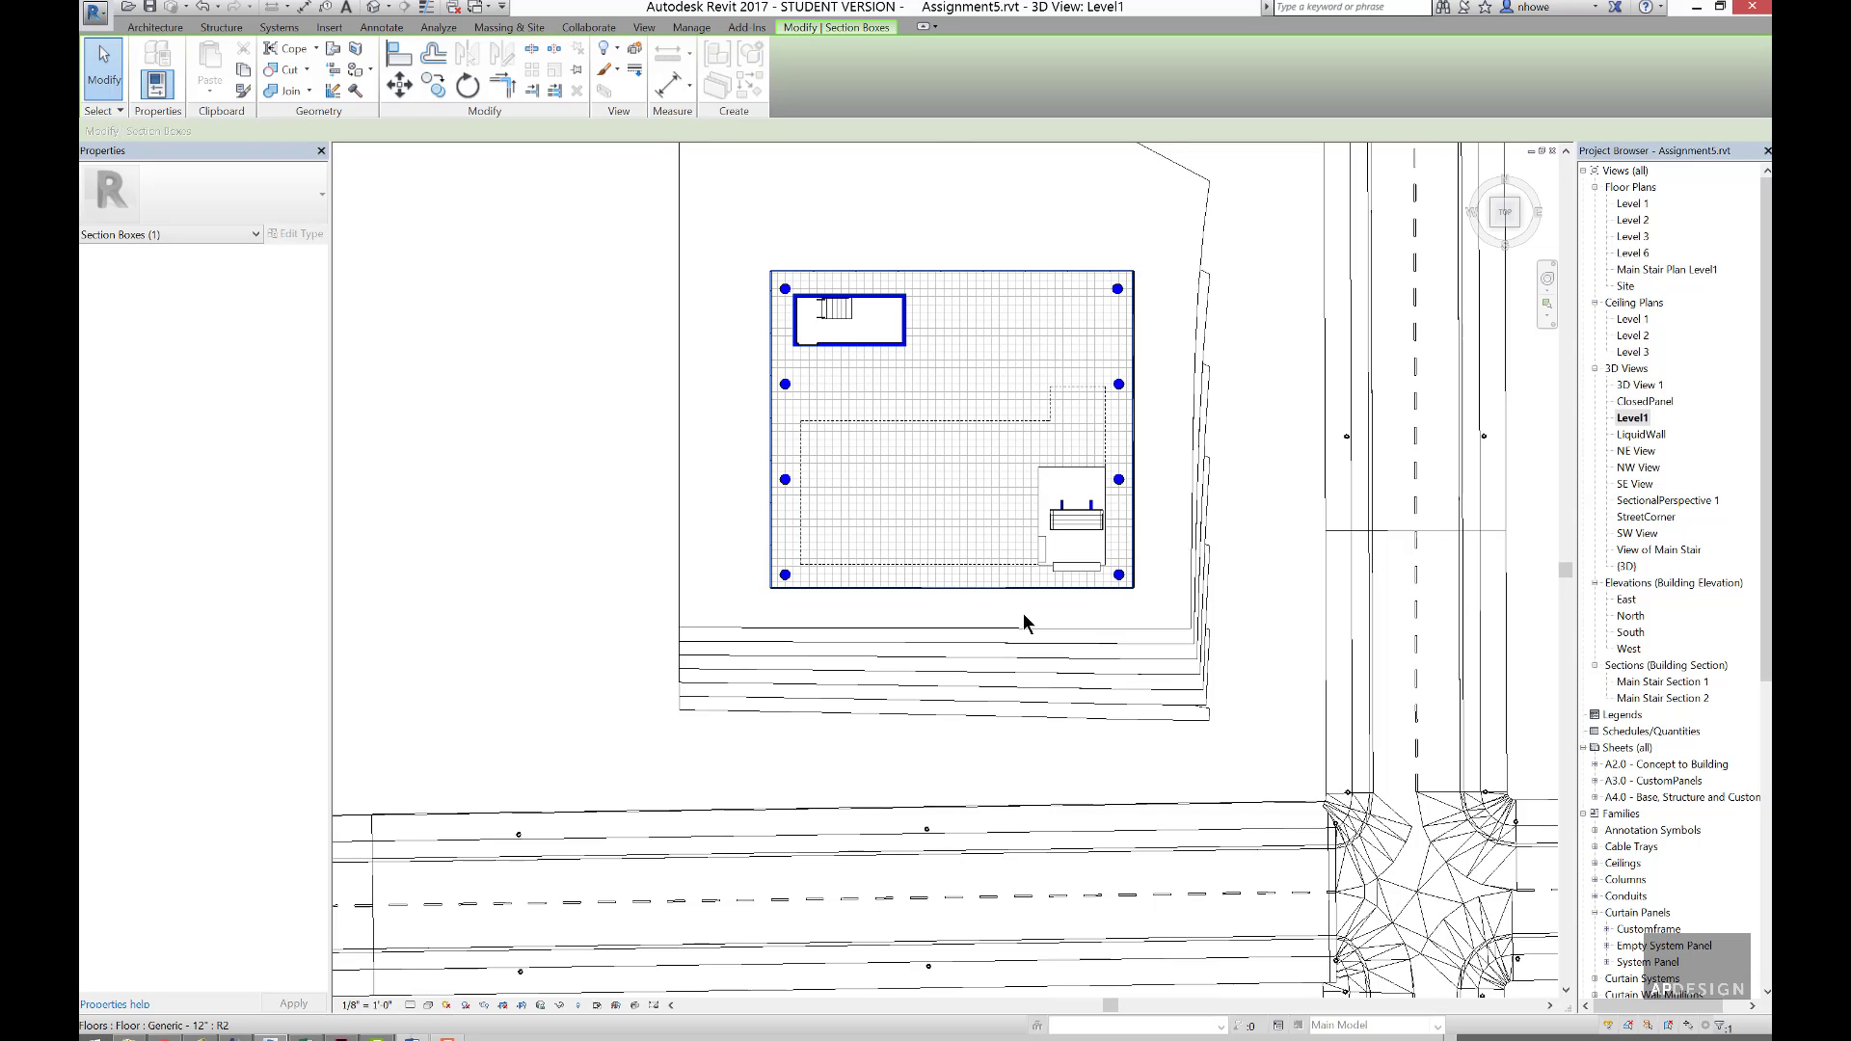
- Turn on shadows in the Level1 3D view and examine how they fall around the columns and stair core
{"action": "left_click", "coordinate": [465, 1005]}
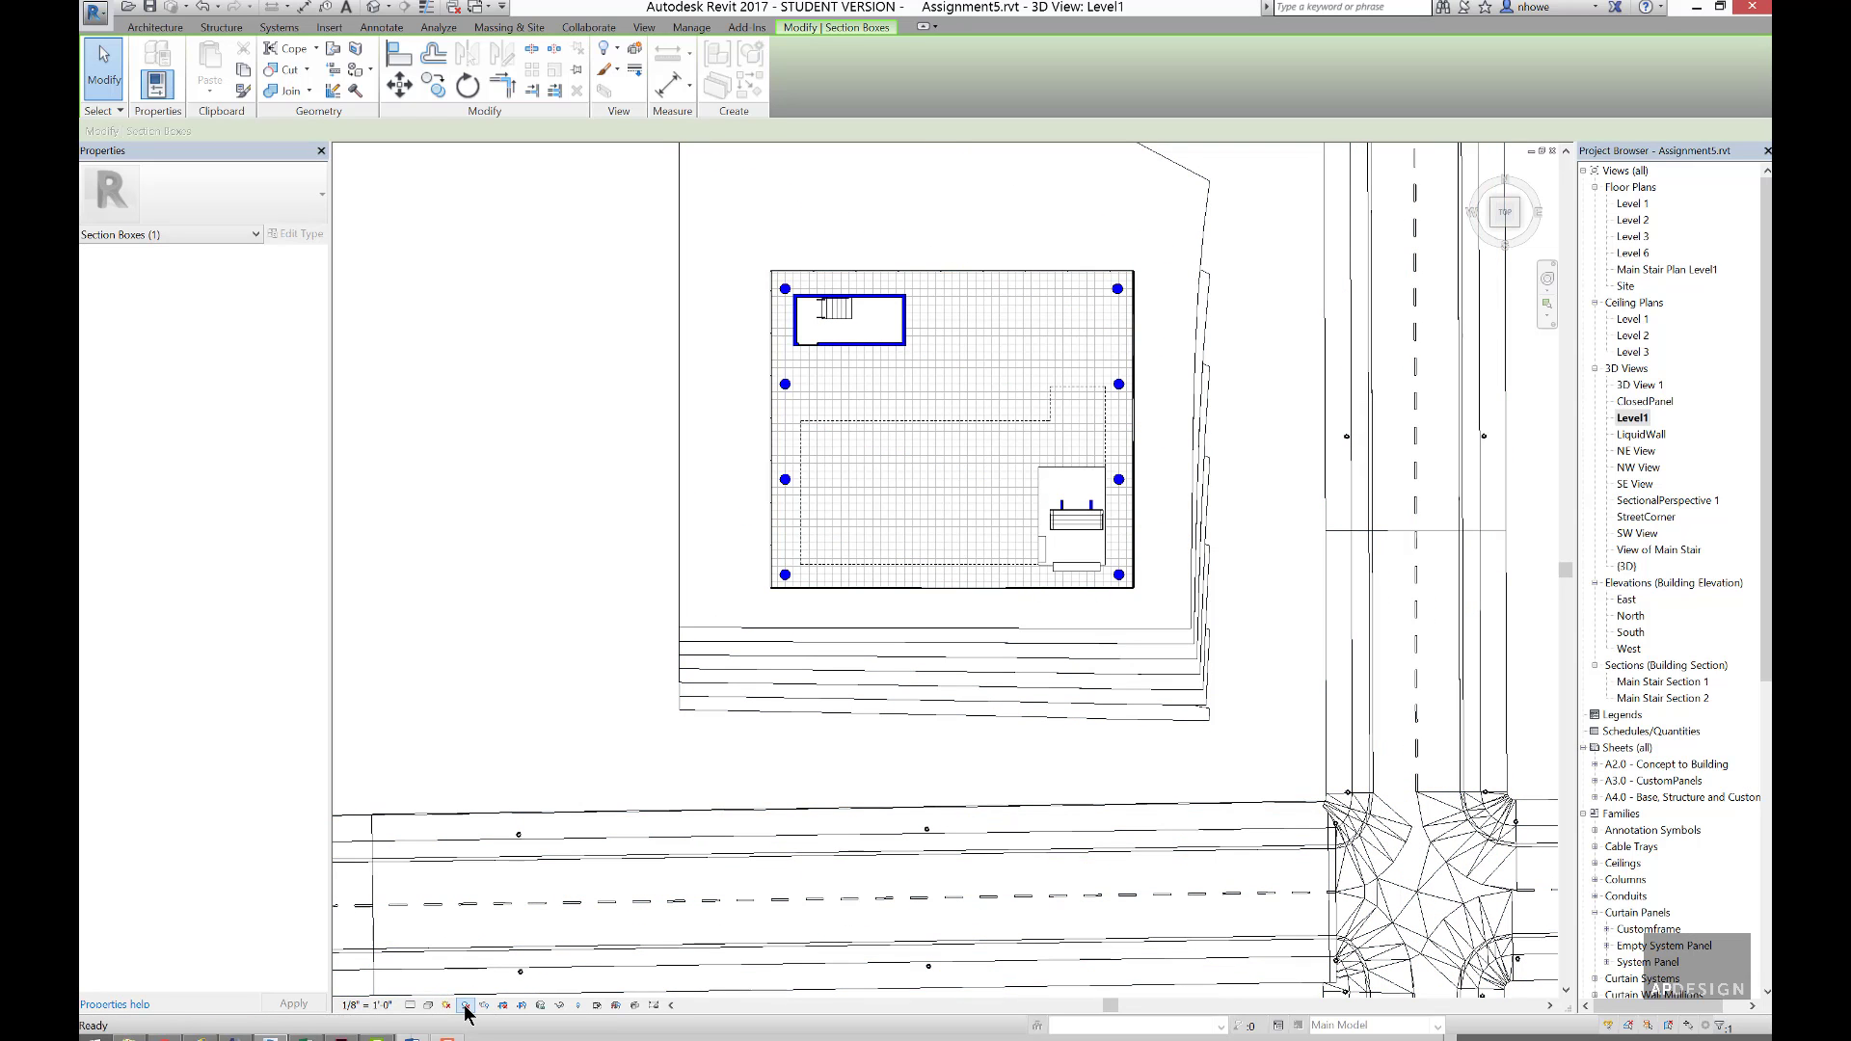
{"action": "scroll", "coordinate": [1118, 470], "scroll_direction": "up", "scroll_amount": 5}
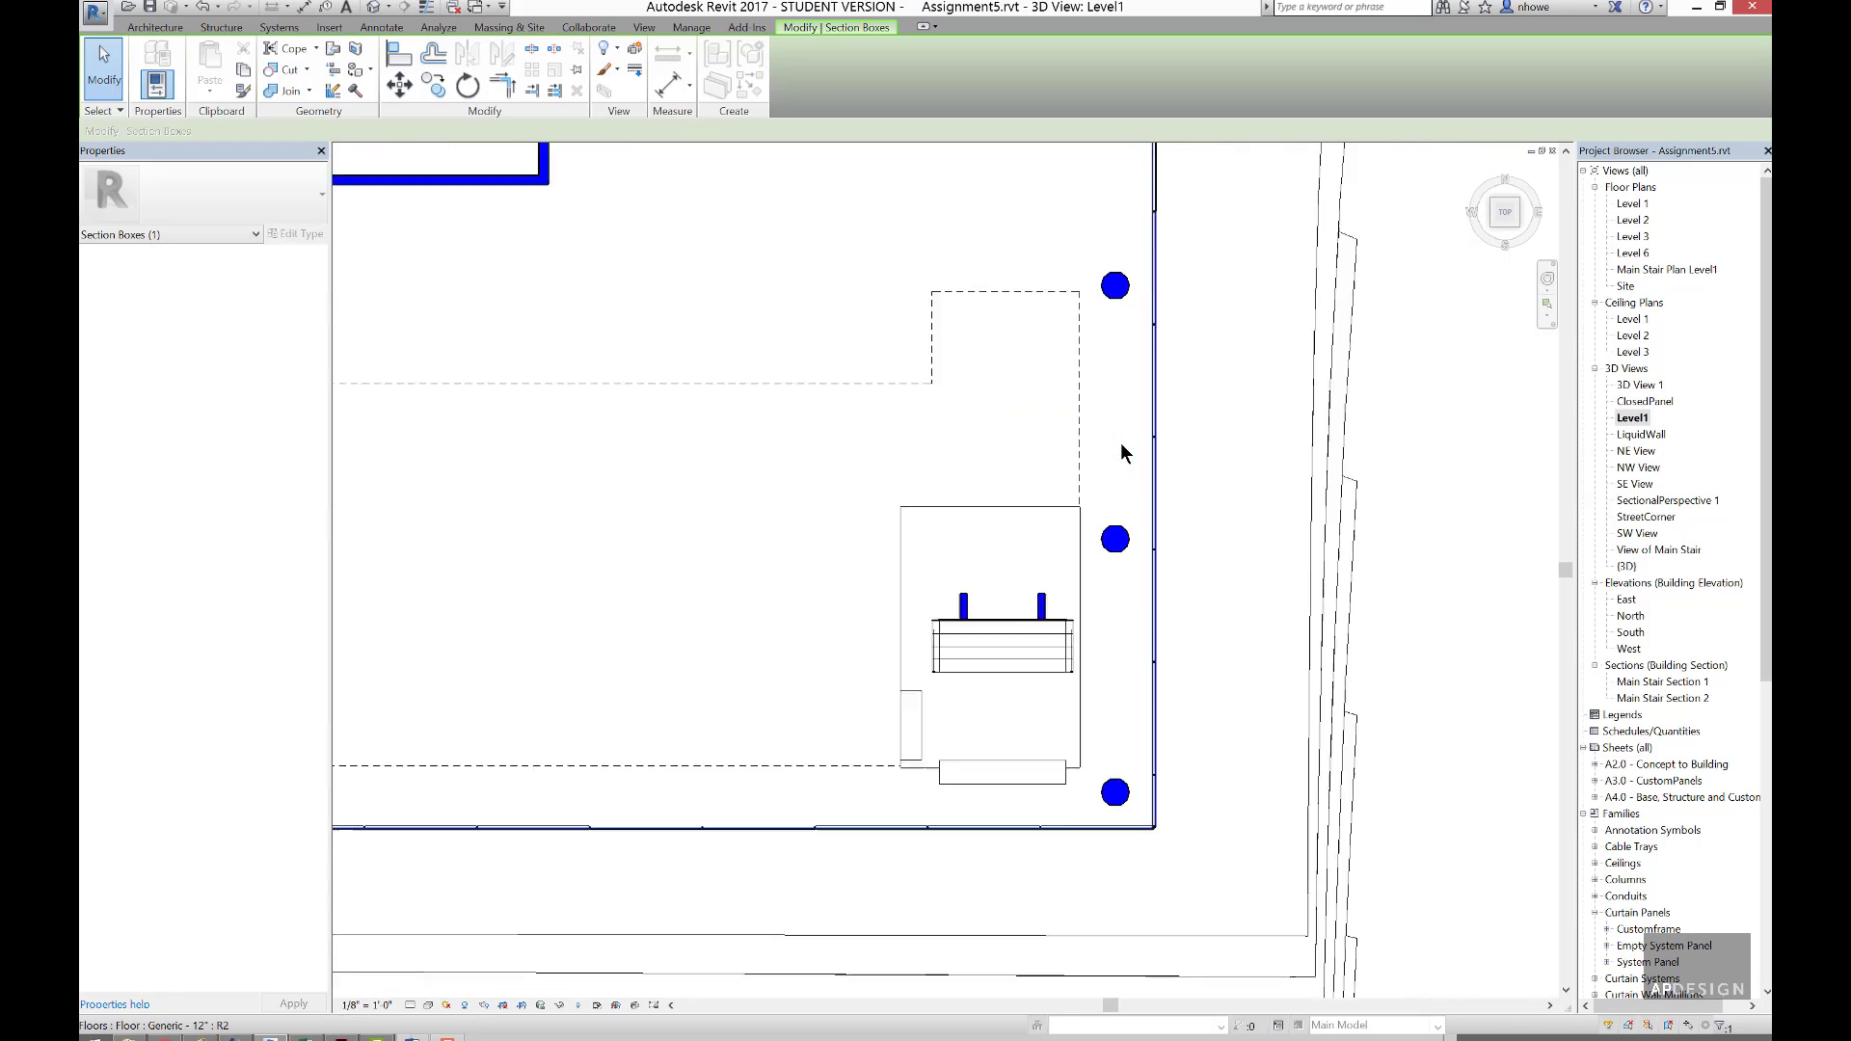
{"action": "scroll", "coordinate": [1177, 482], "scroll_direction": "down", "scroll_amount": 4}
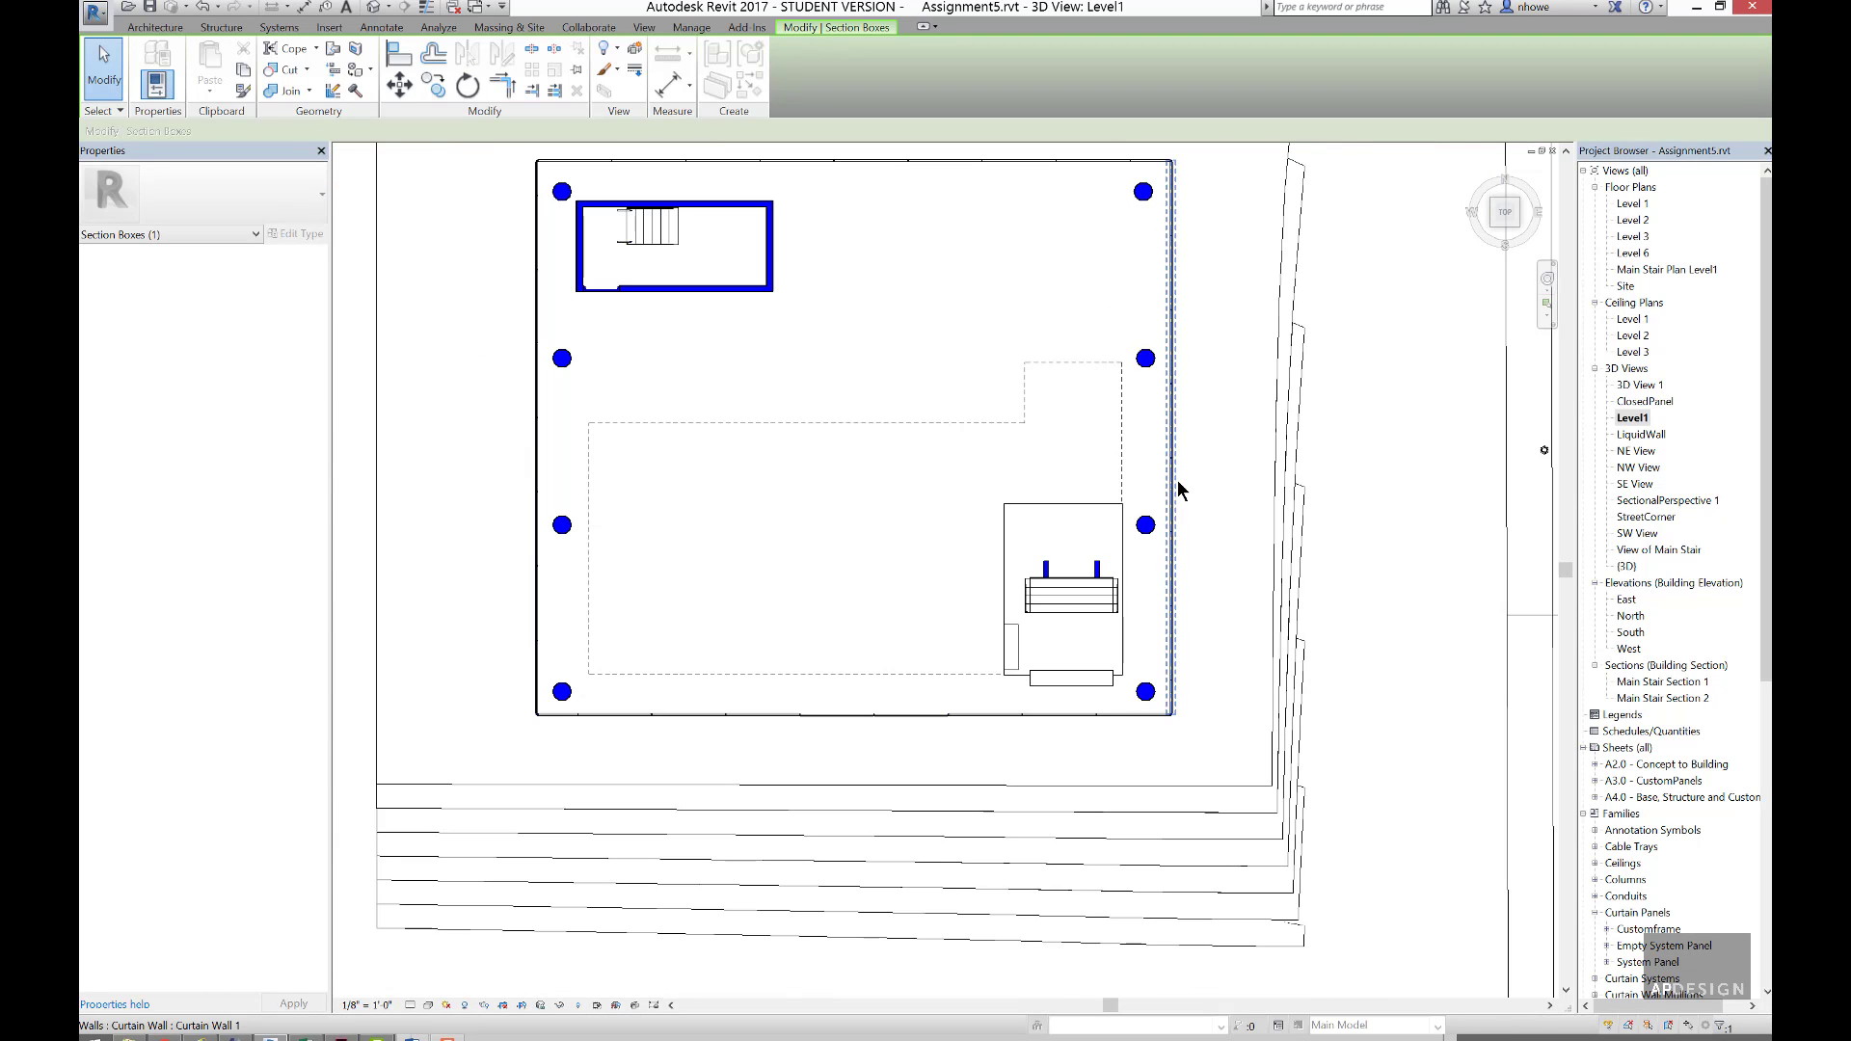
{"action": "scroll", "coordinate": [715, 302], "scroll_direction": "up", "scroll_amount": 3}
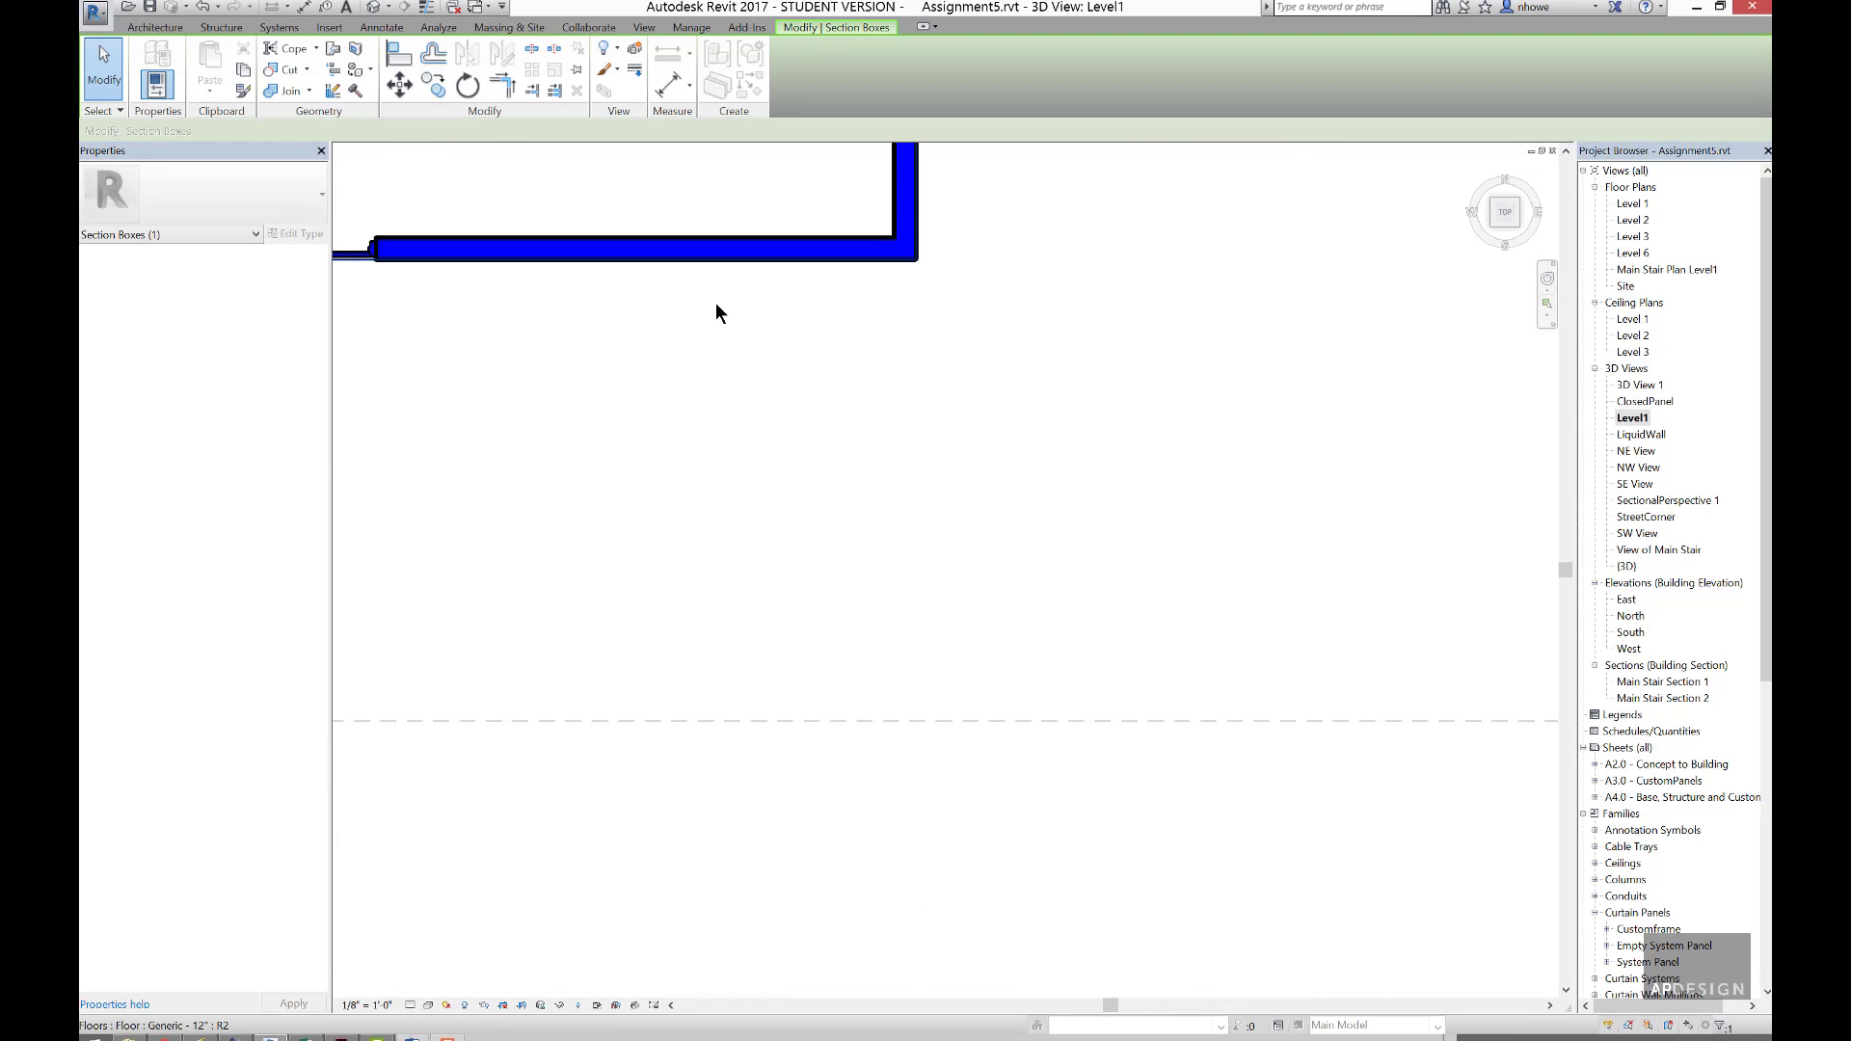
{"action": "scroll", "coordinate": [715, 303], "scroll_direction": "down", "scroll_amount": 3}
{"action": "scroll", "coordinate": [571, 291], "scroll_direction": "up", "scroll_amount": 4}
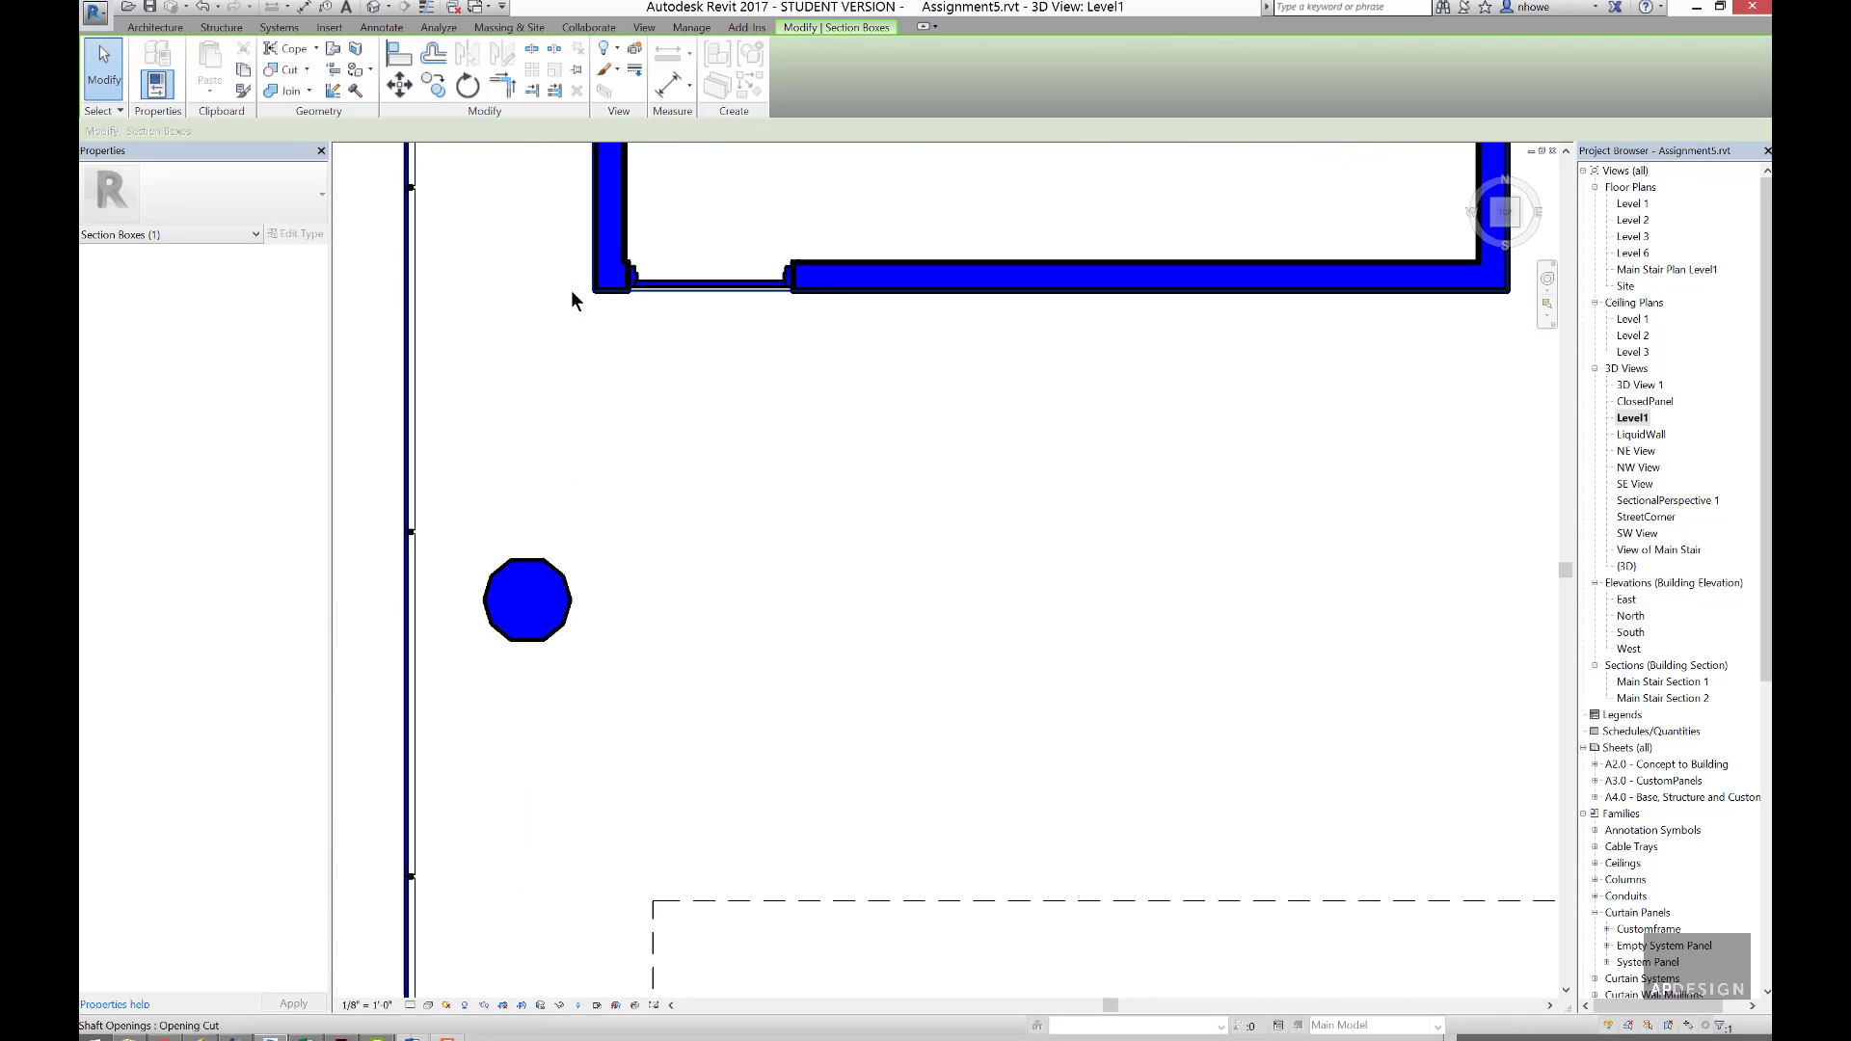
{"action": "scroll", "coordinate": [571, 291], "scroll_direction": "down", "scroll_amount": 4}
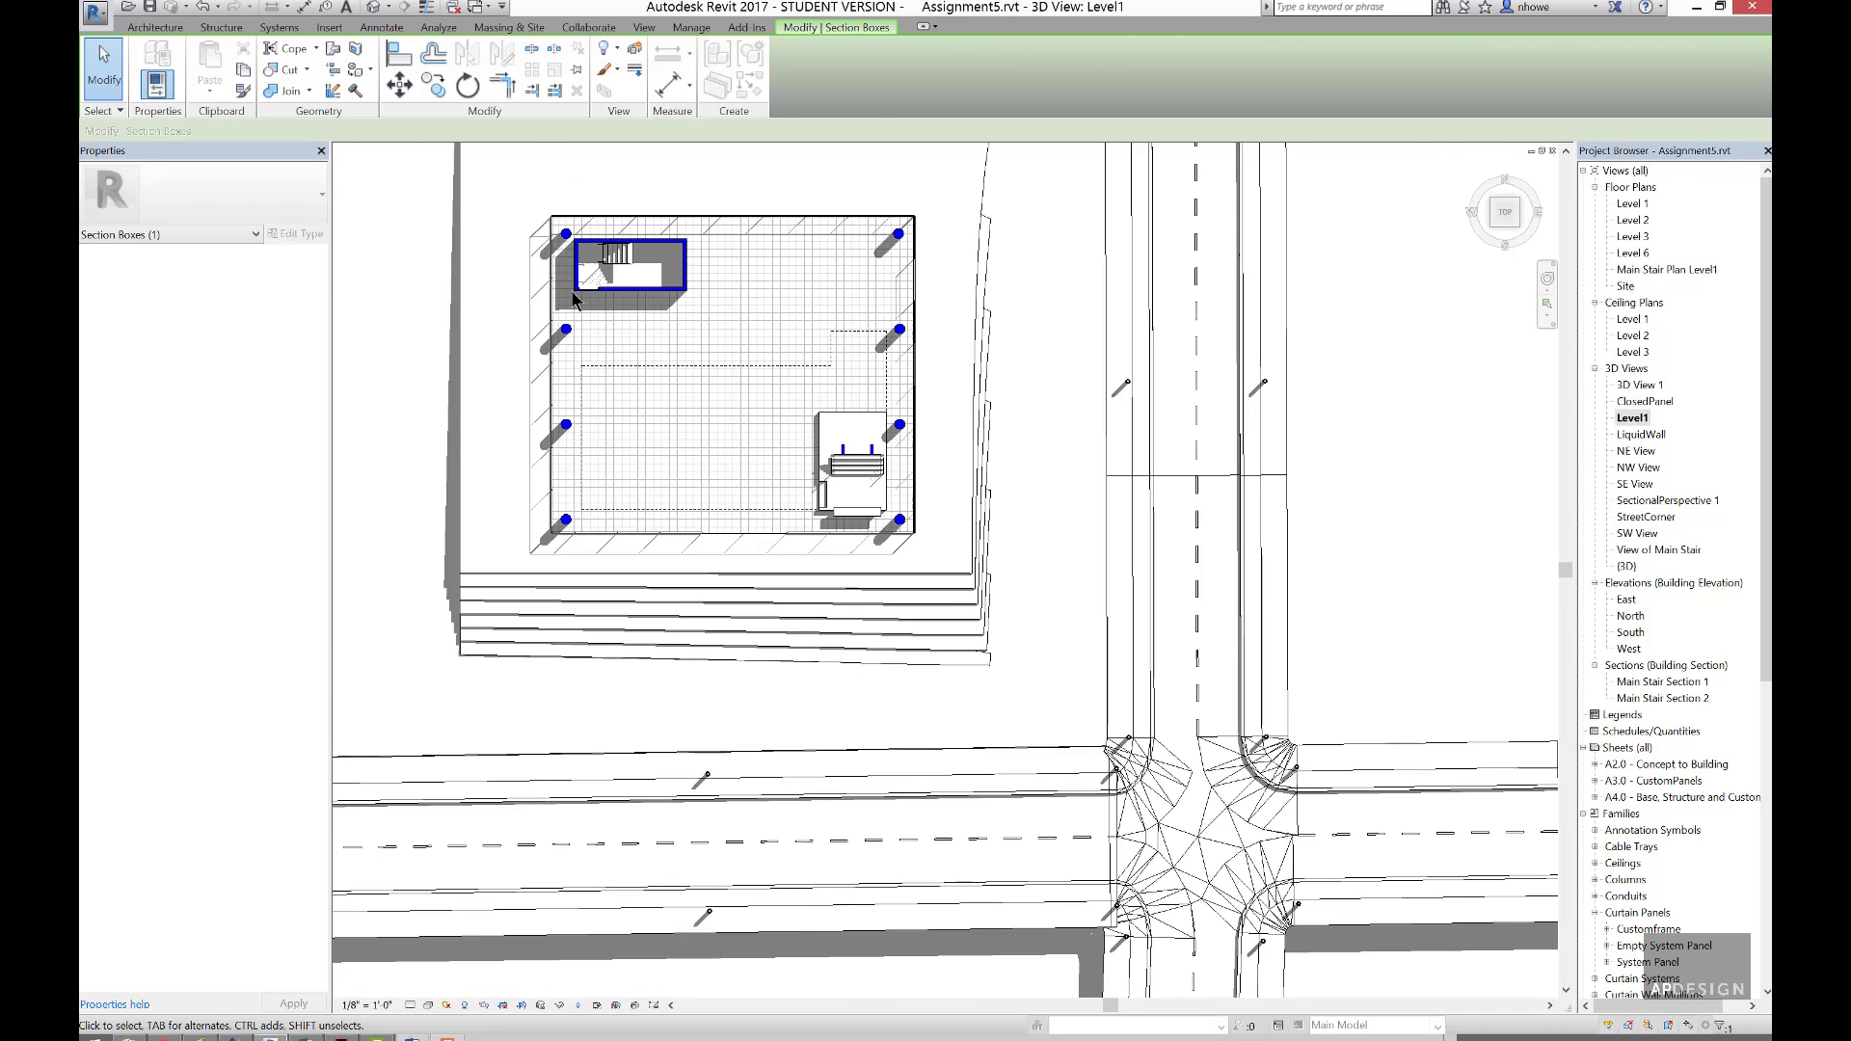
{"action": "scroll", "coordinate": [571, 295], "scroll_direction": "up", "scroll_amount": 3}
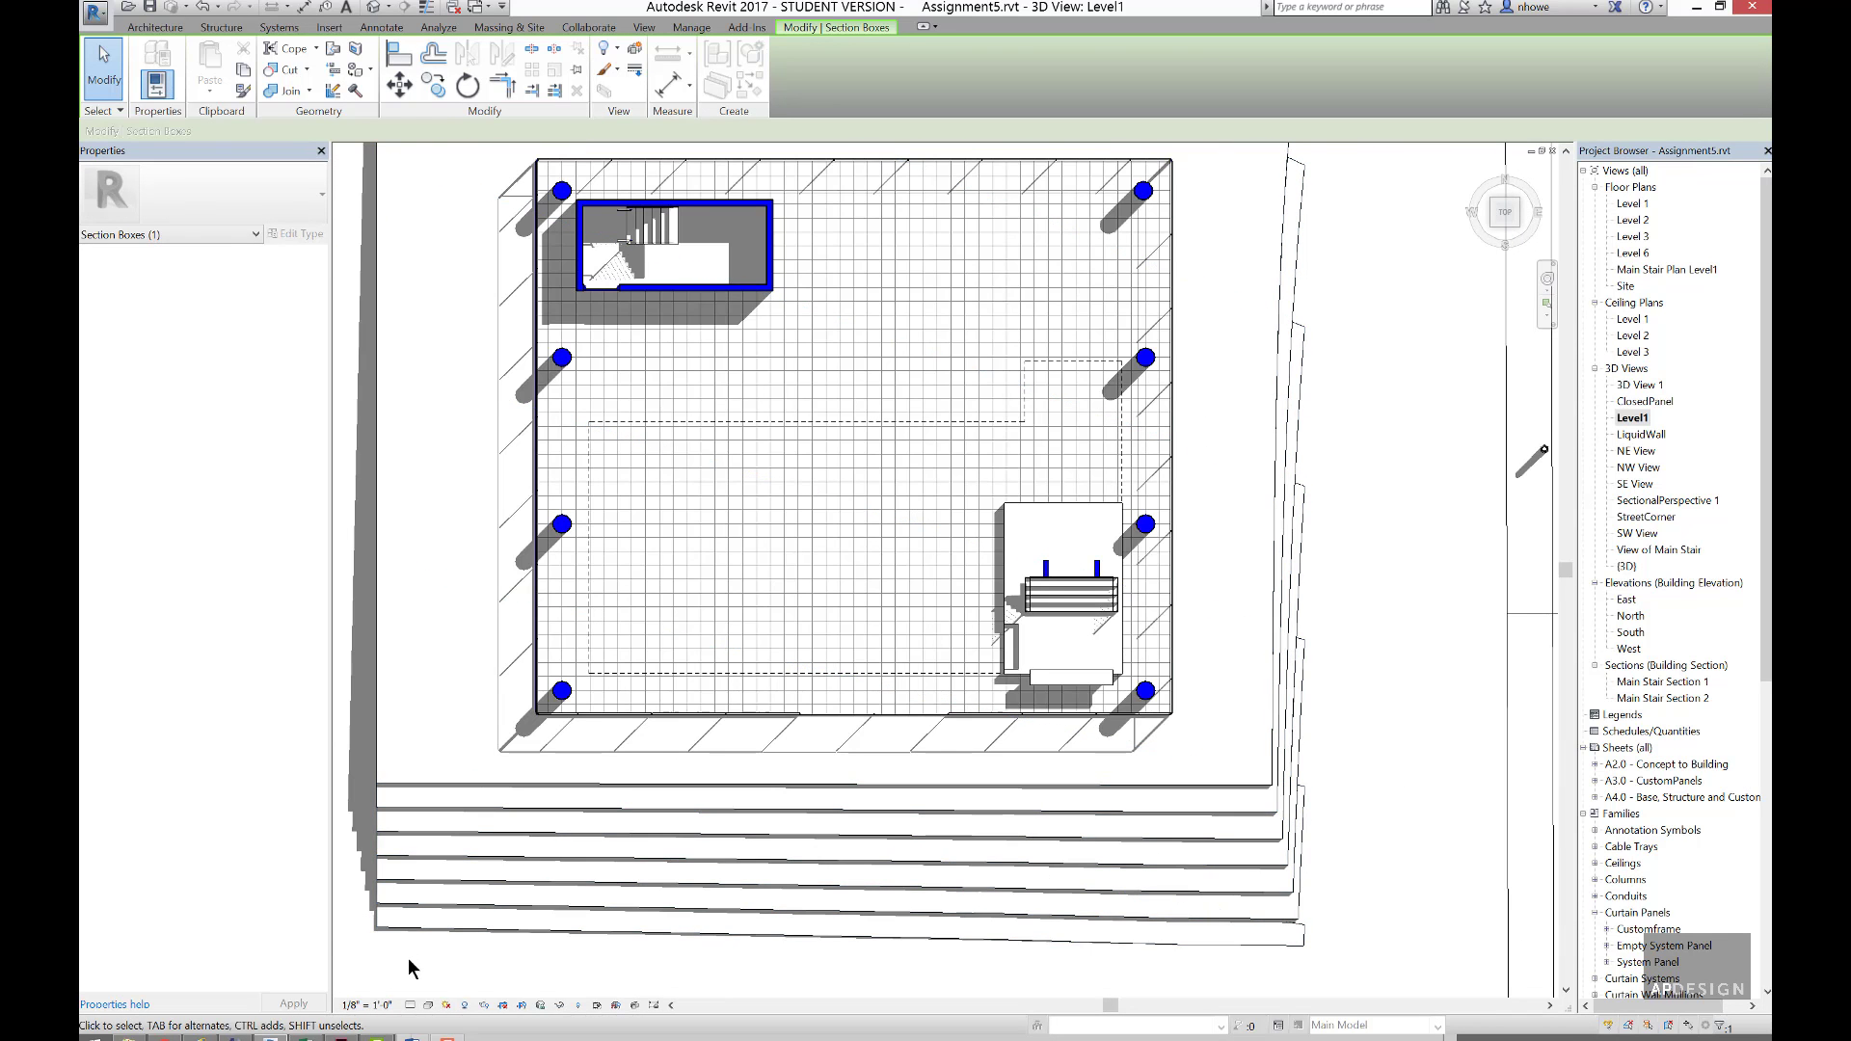
- Apply the OrthoDrawings view template to the Level1 3D view, listing templates of all view types
{"action": "left_click", "coordinate": [408, 958]}
{"action": "left_click", "coordinate": [259, 713]}
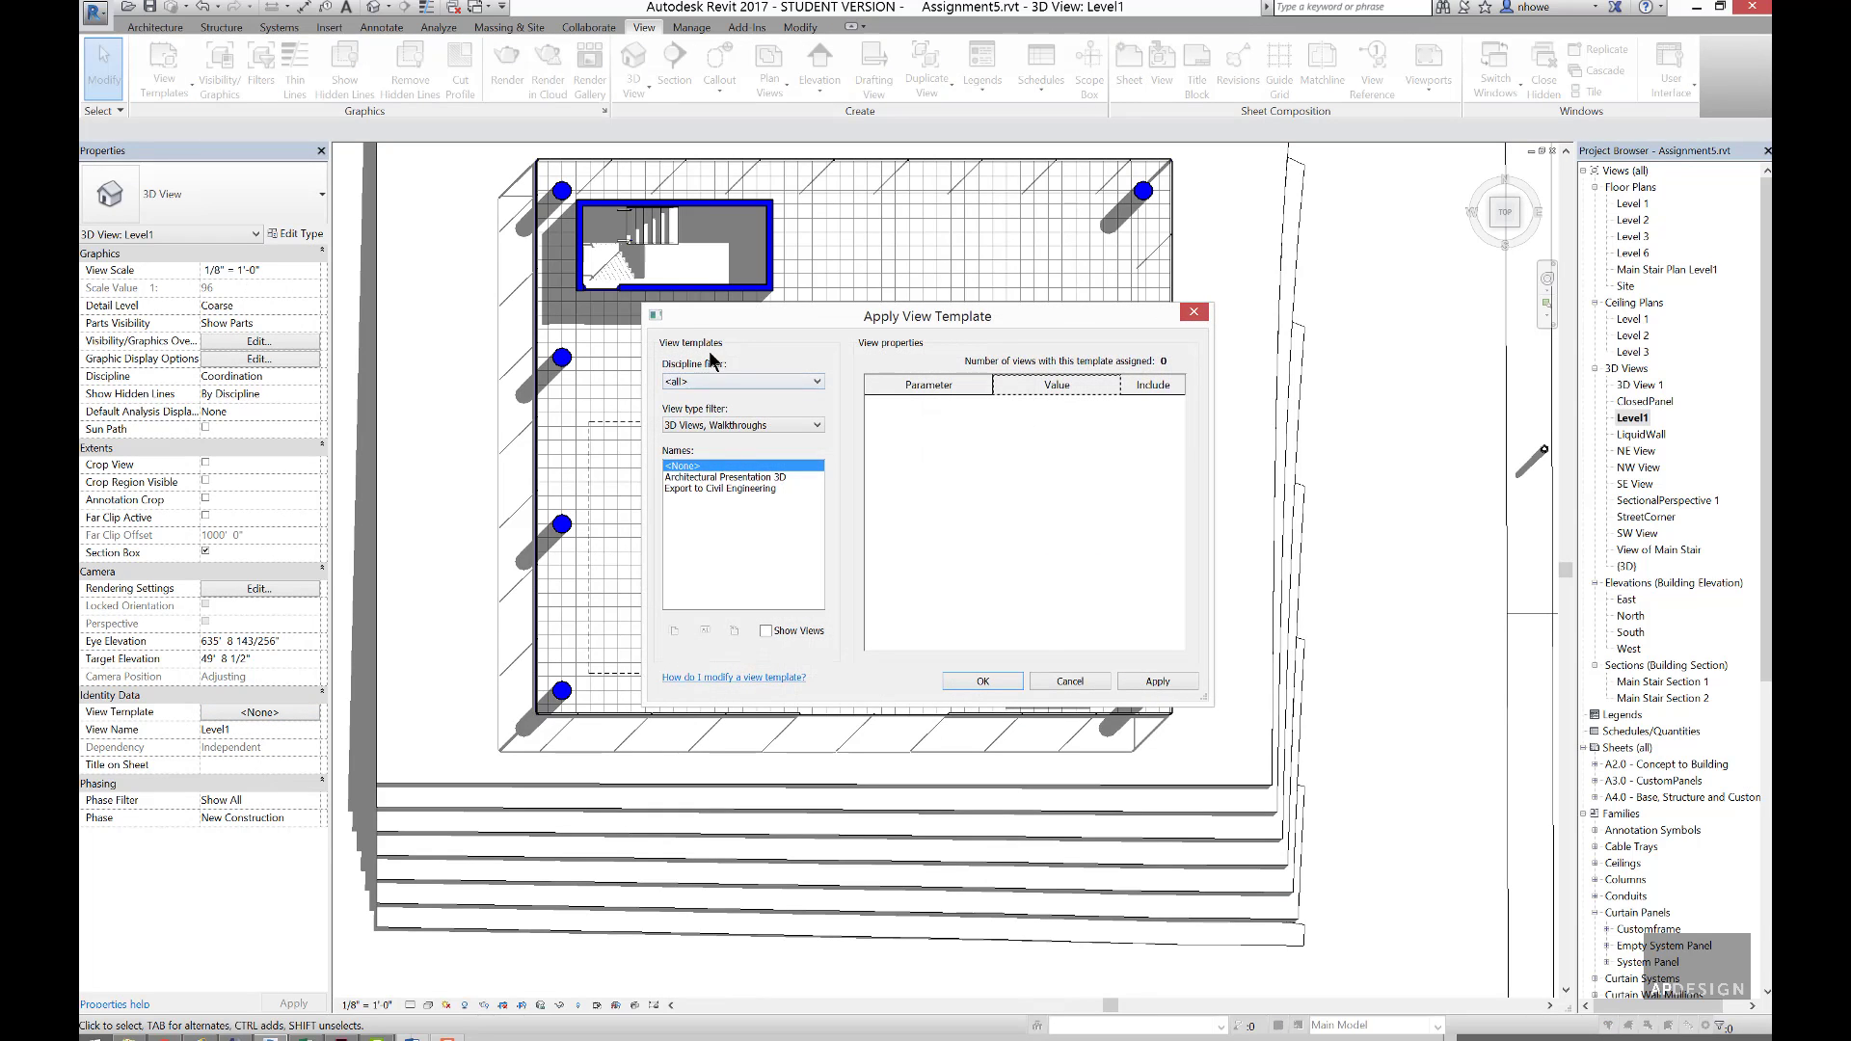
{"action": "left_click", "coordinate": [716, 429]}
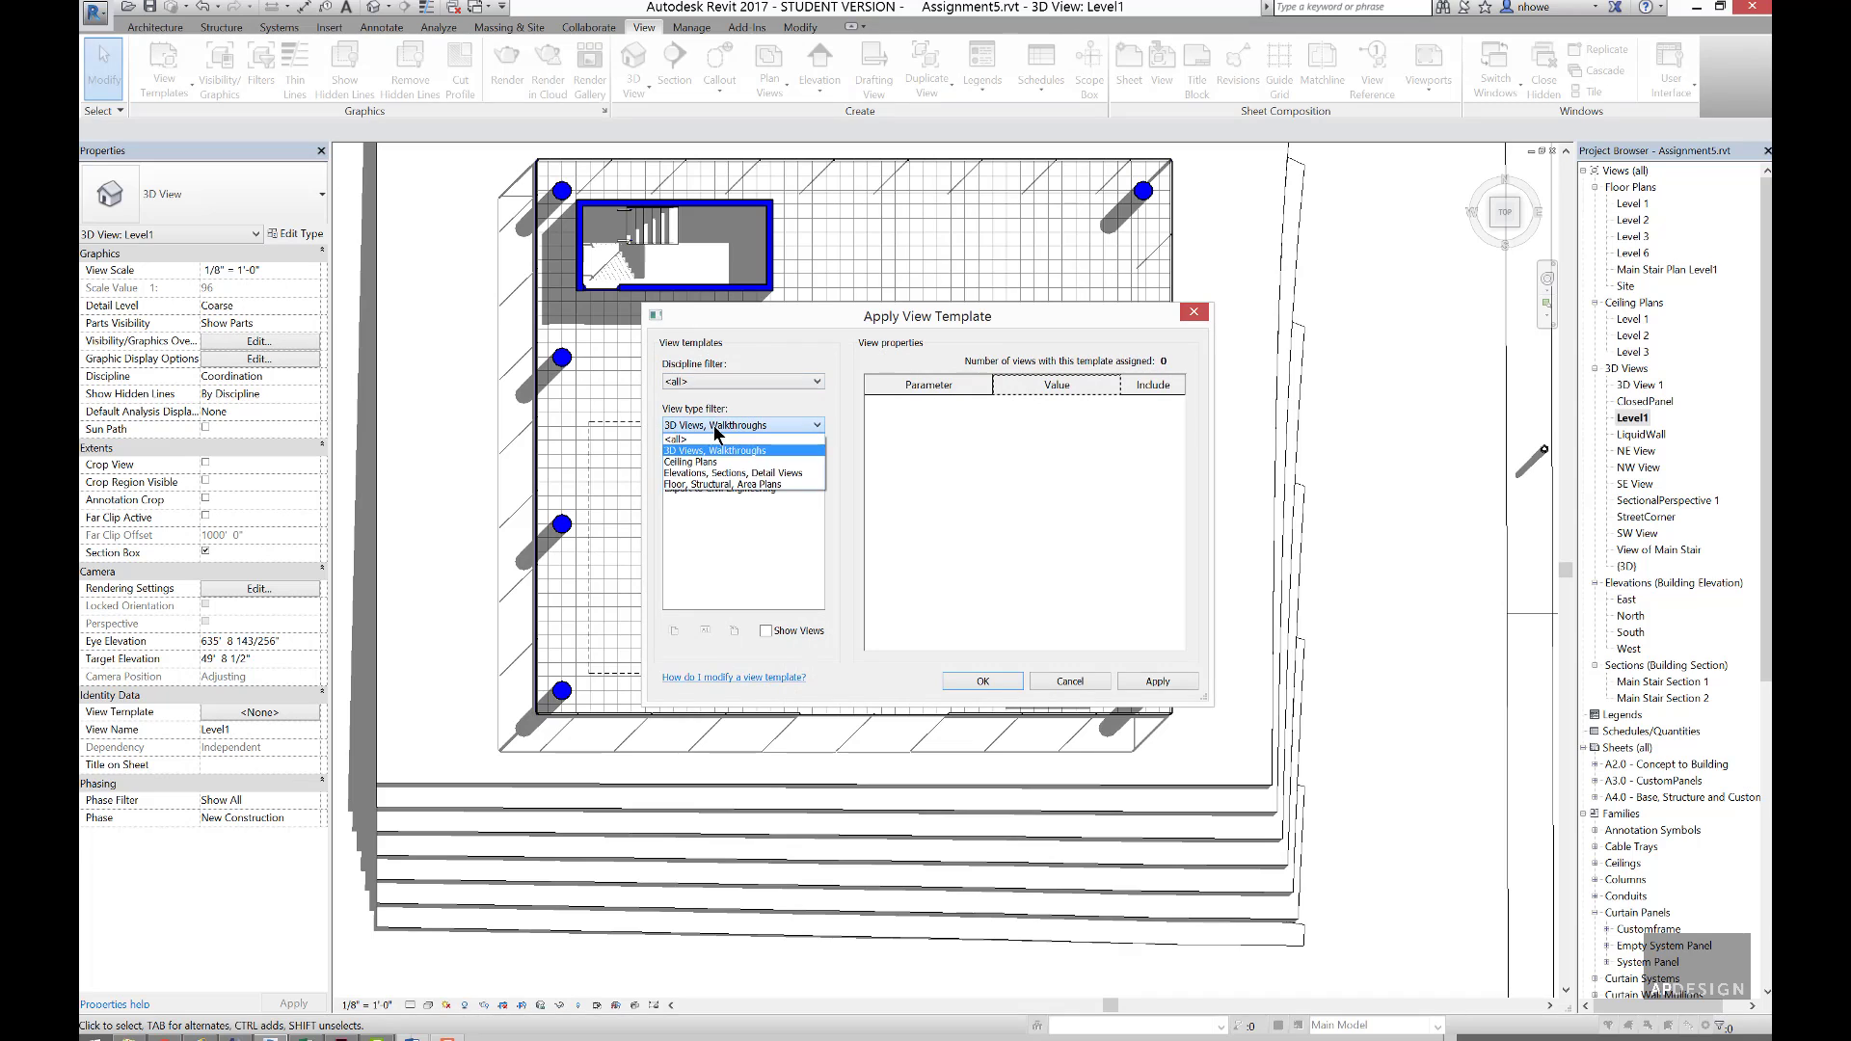
{"action": "left_click", "coordinate": [696, 440]}
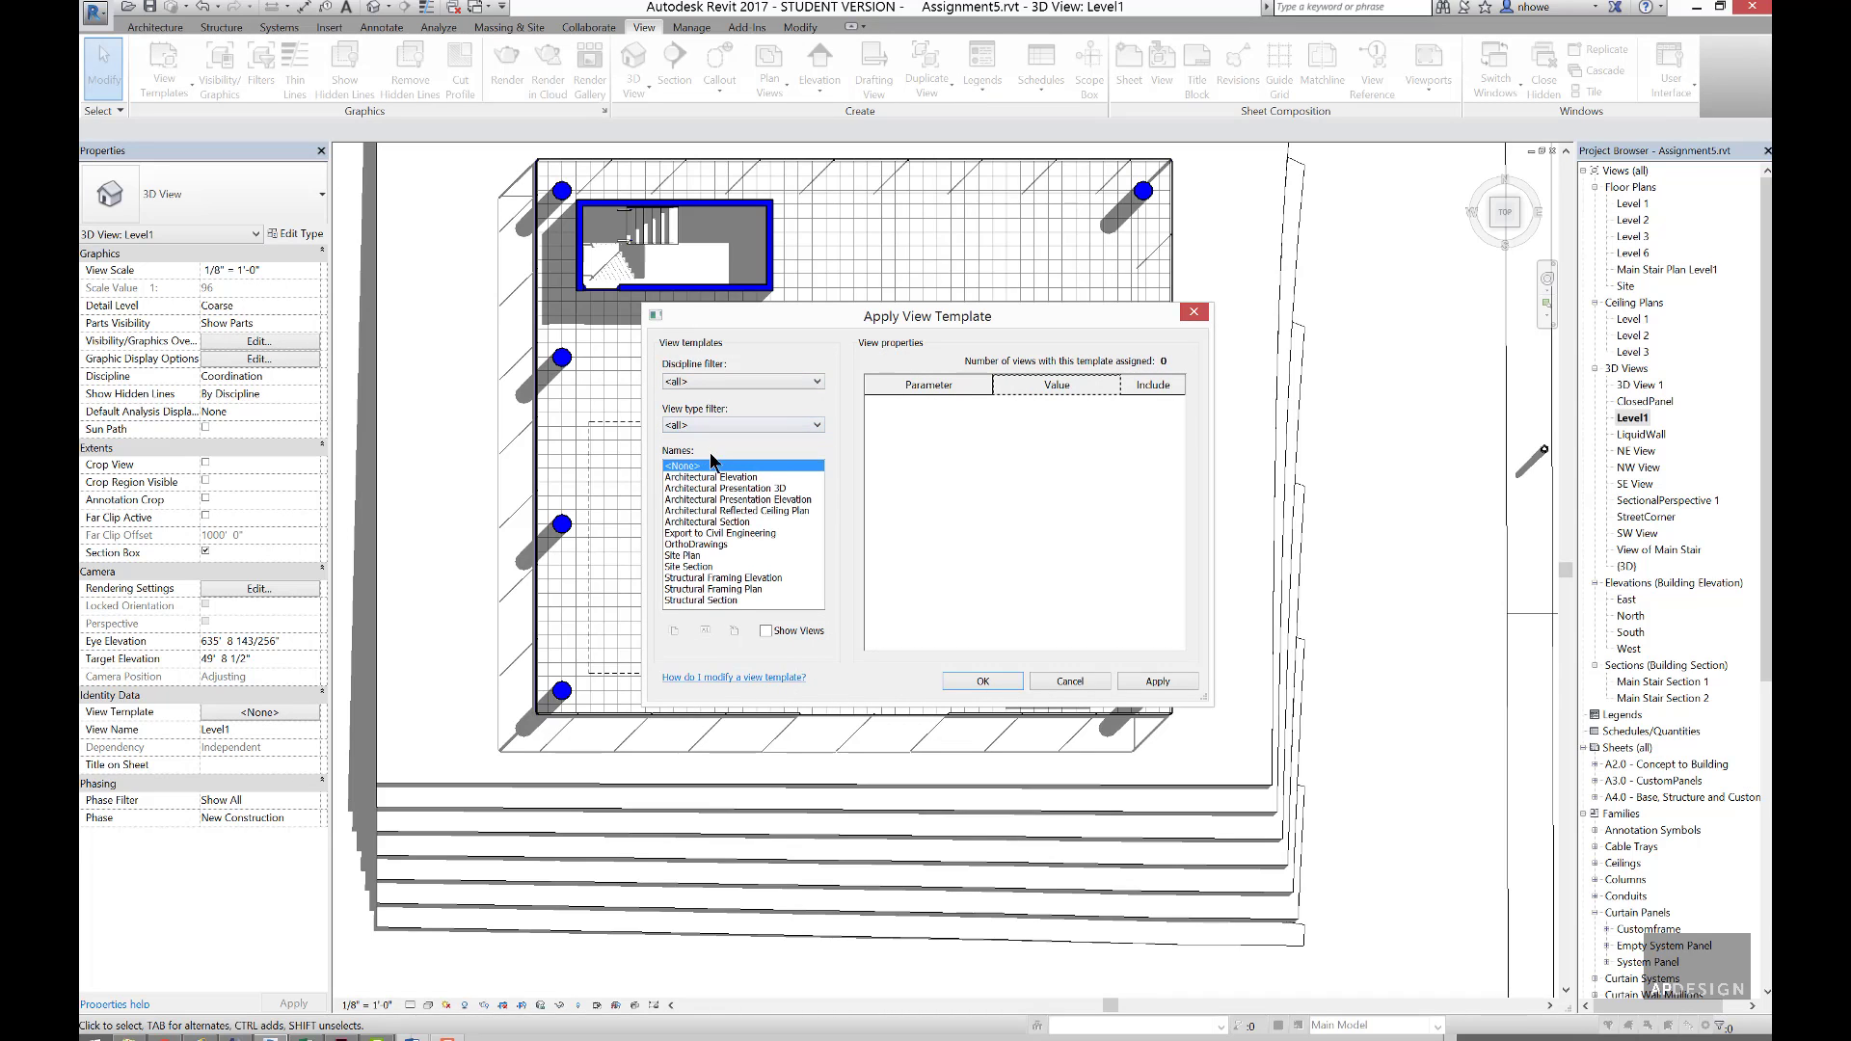
{"action": "left_click", "coordinate": [718, 545]}
{"action": "left_click", "coordinate": [1141, 681]}
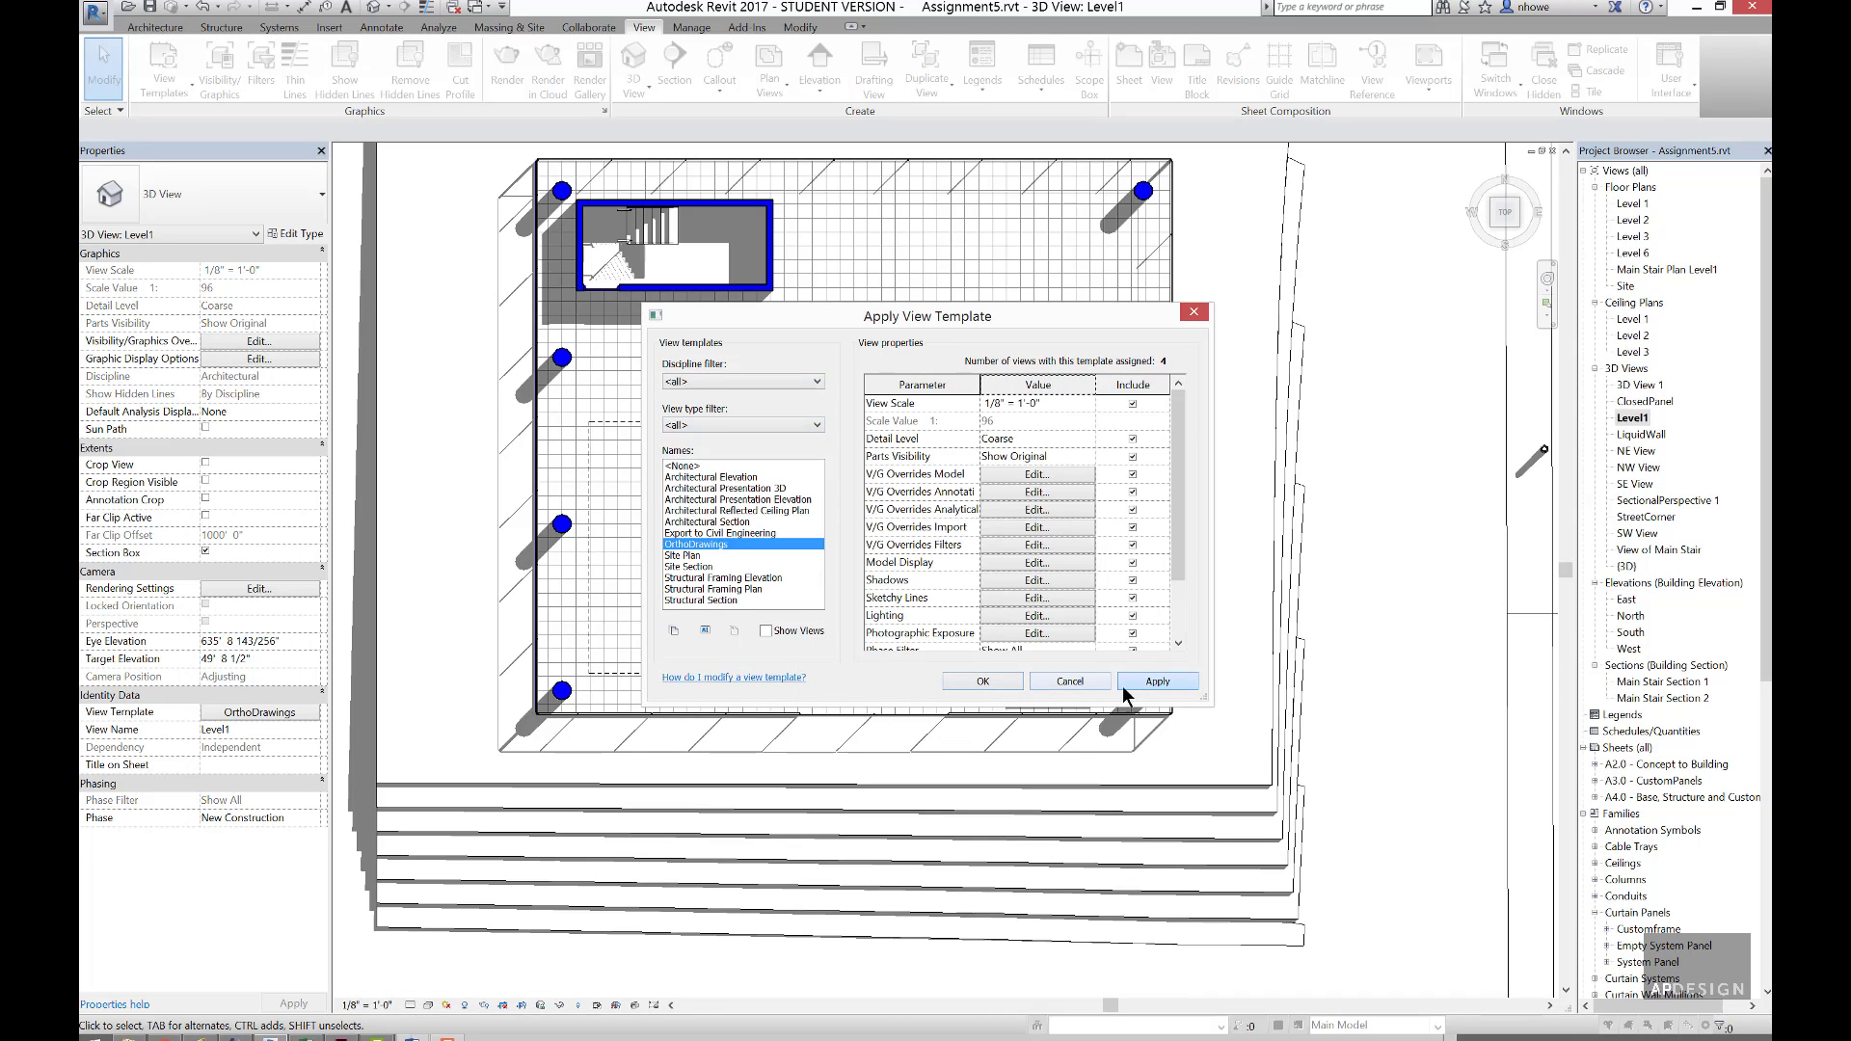
{"action": "left_click", "coordinate": [985, 681]}
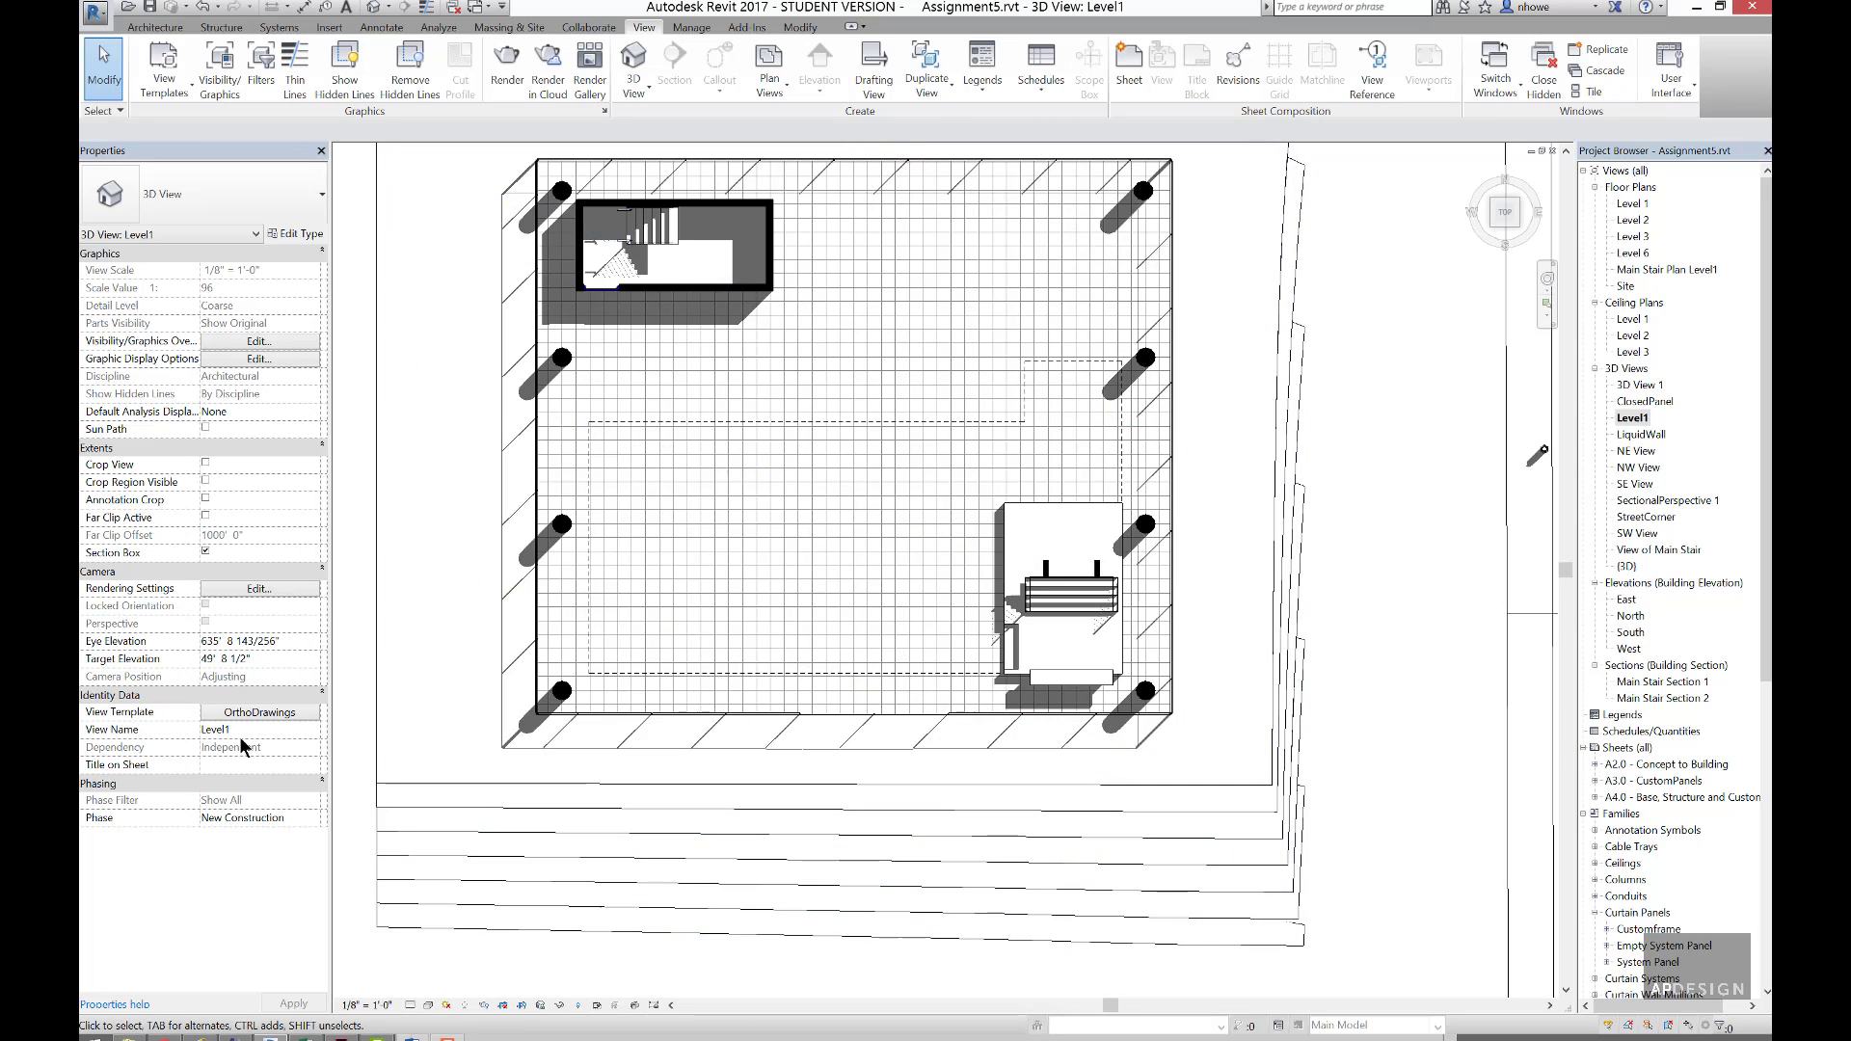
- Turn off Ground Plane at Level in the OrthoDrawings template's lighting sun settings, and apply the template to the Level1 view
{"action": "left_click", "coordinate": [258, 711]}
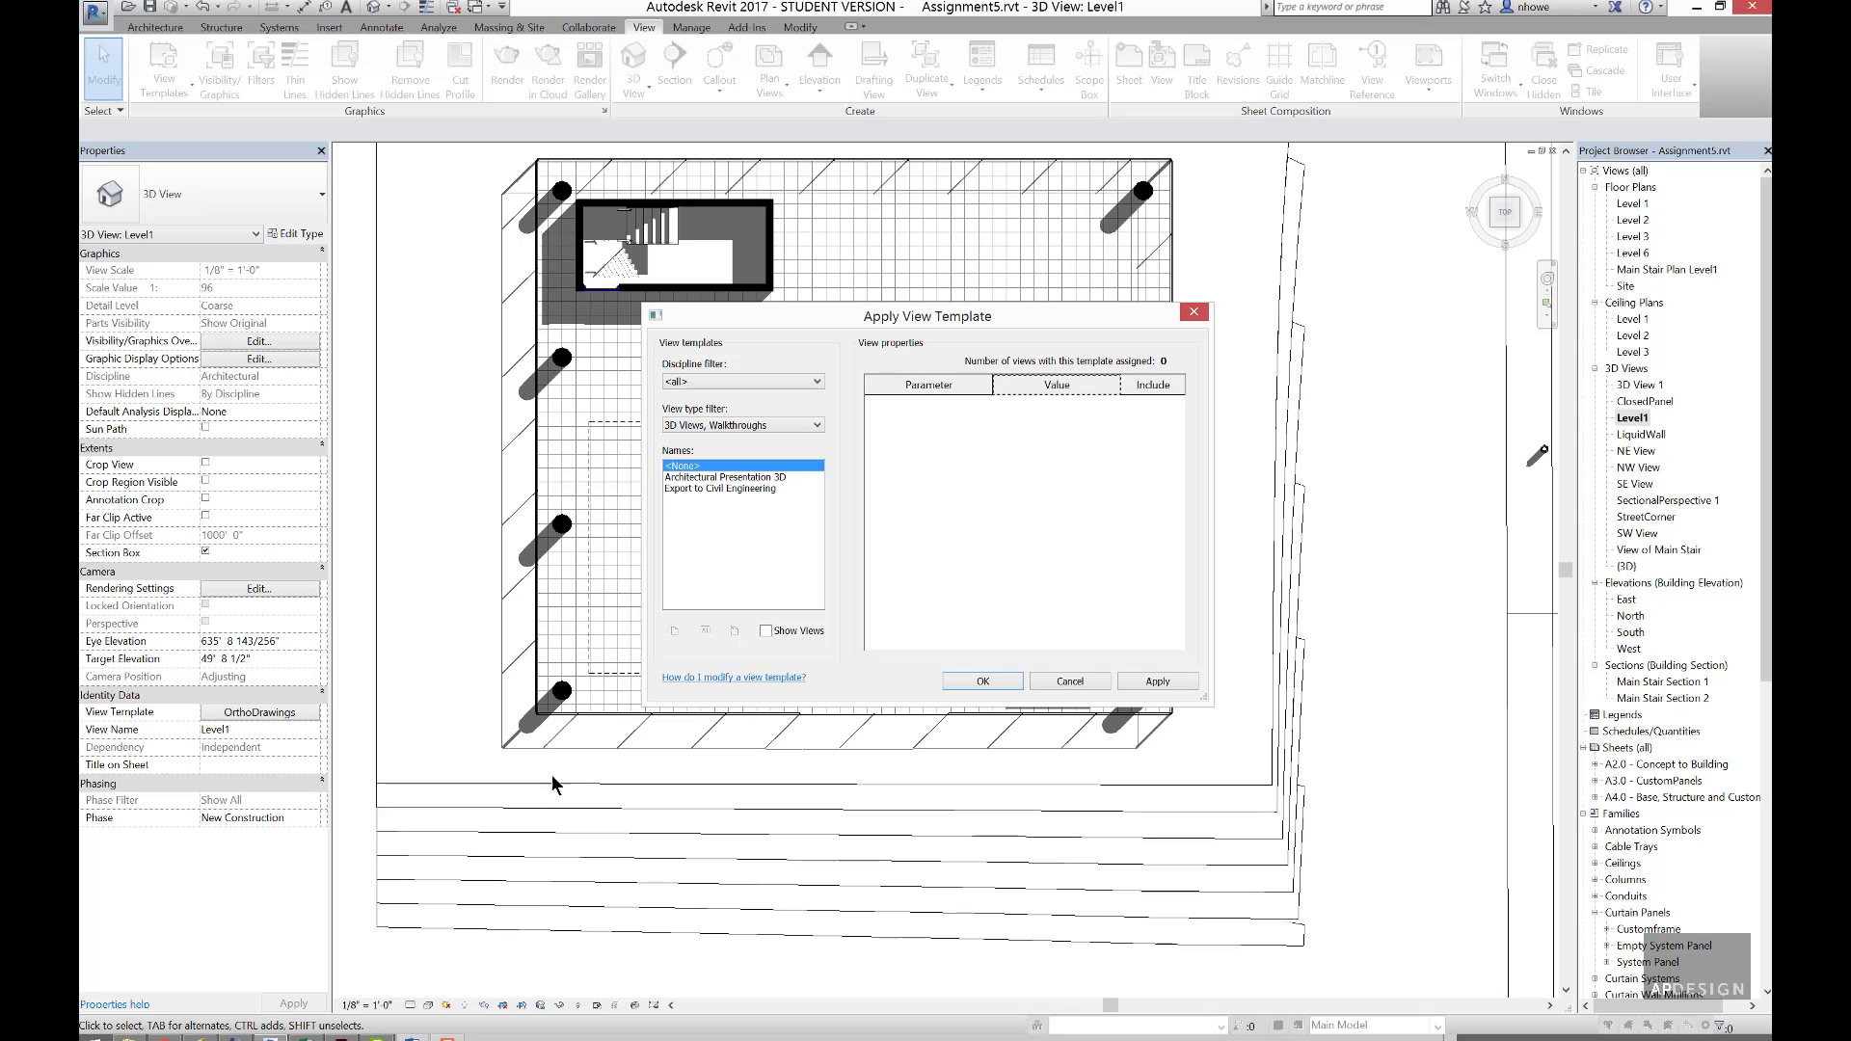
{"action": "left_click", "coordinate": [767, 424]}
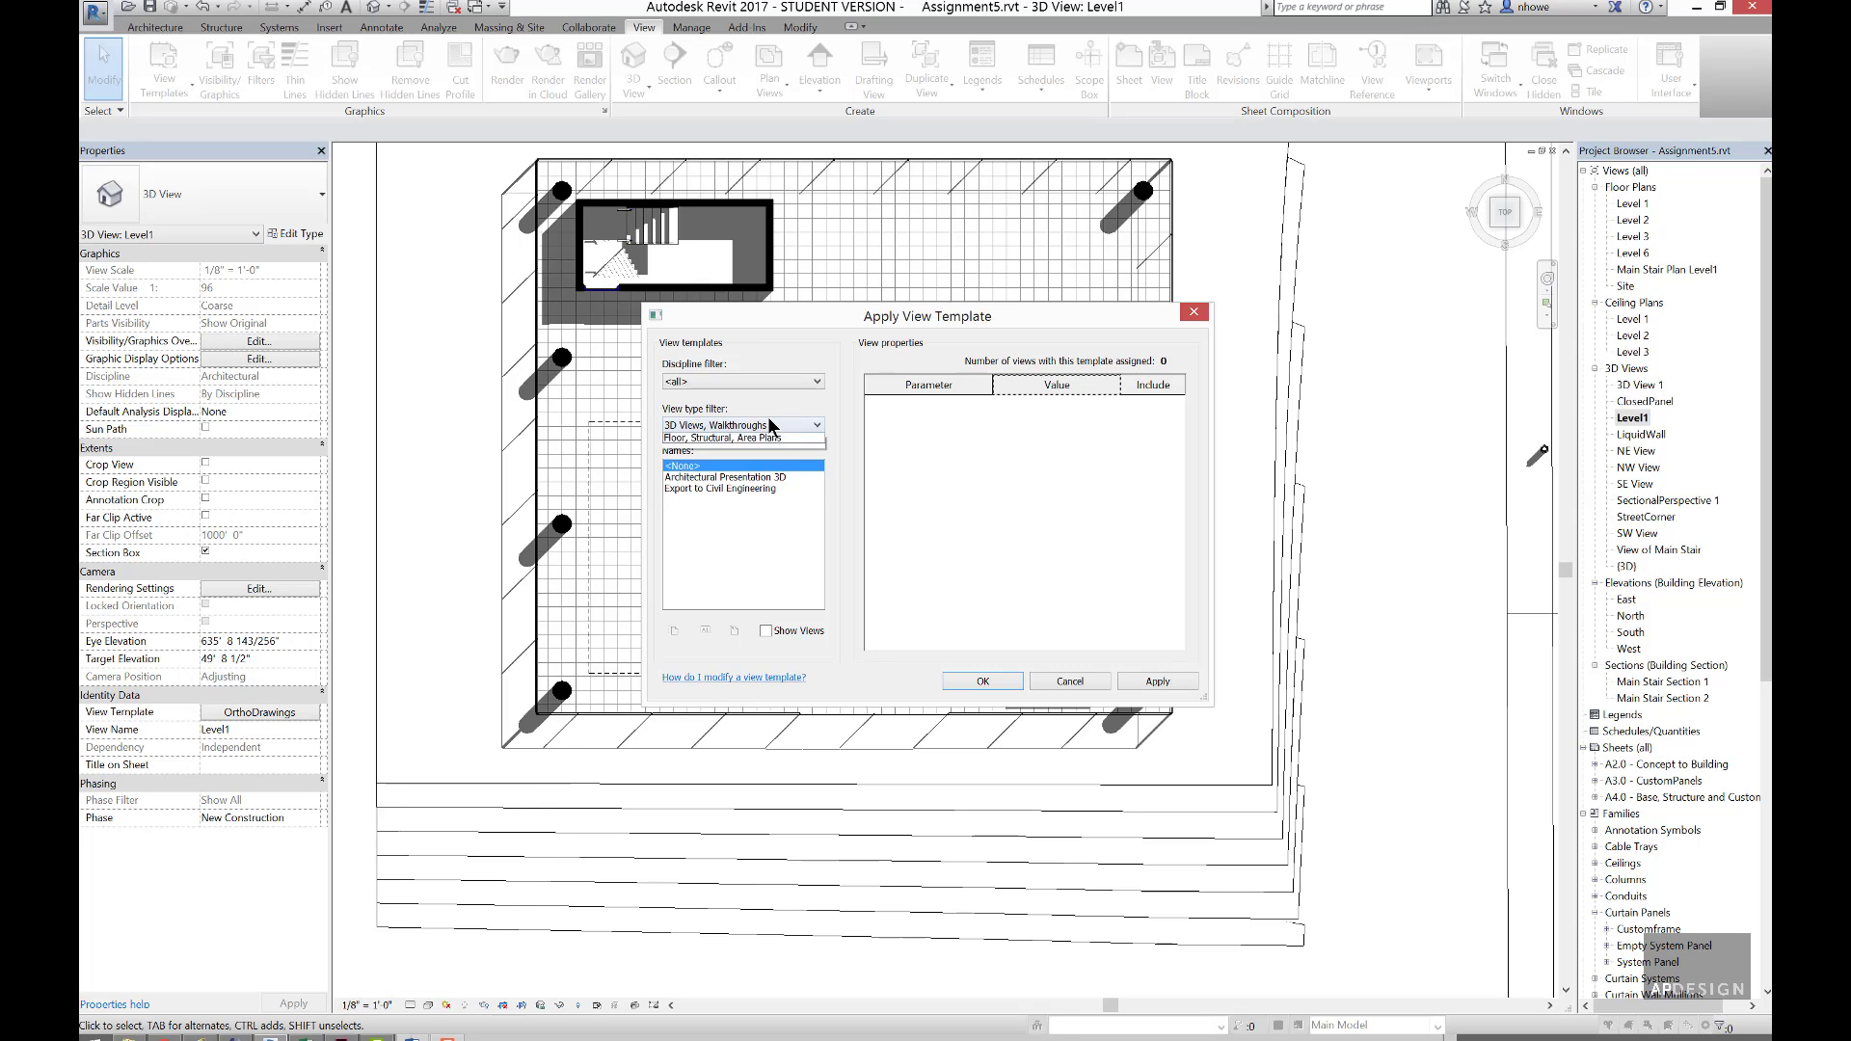
{"action": "left_click", "coordinate": [740, 442]}
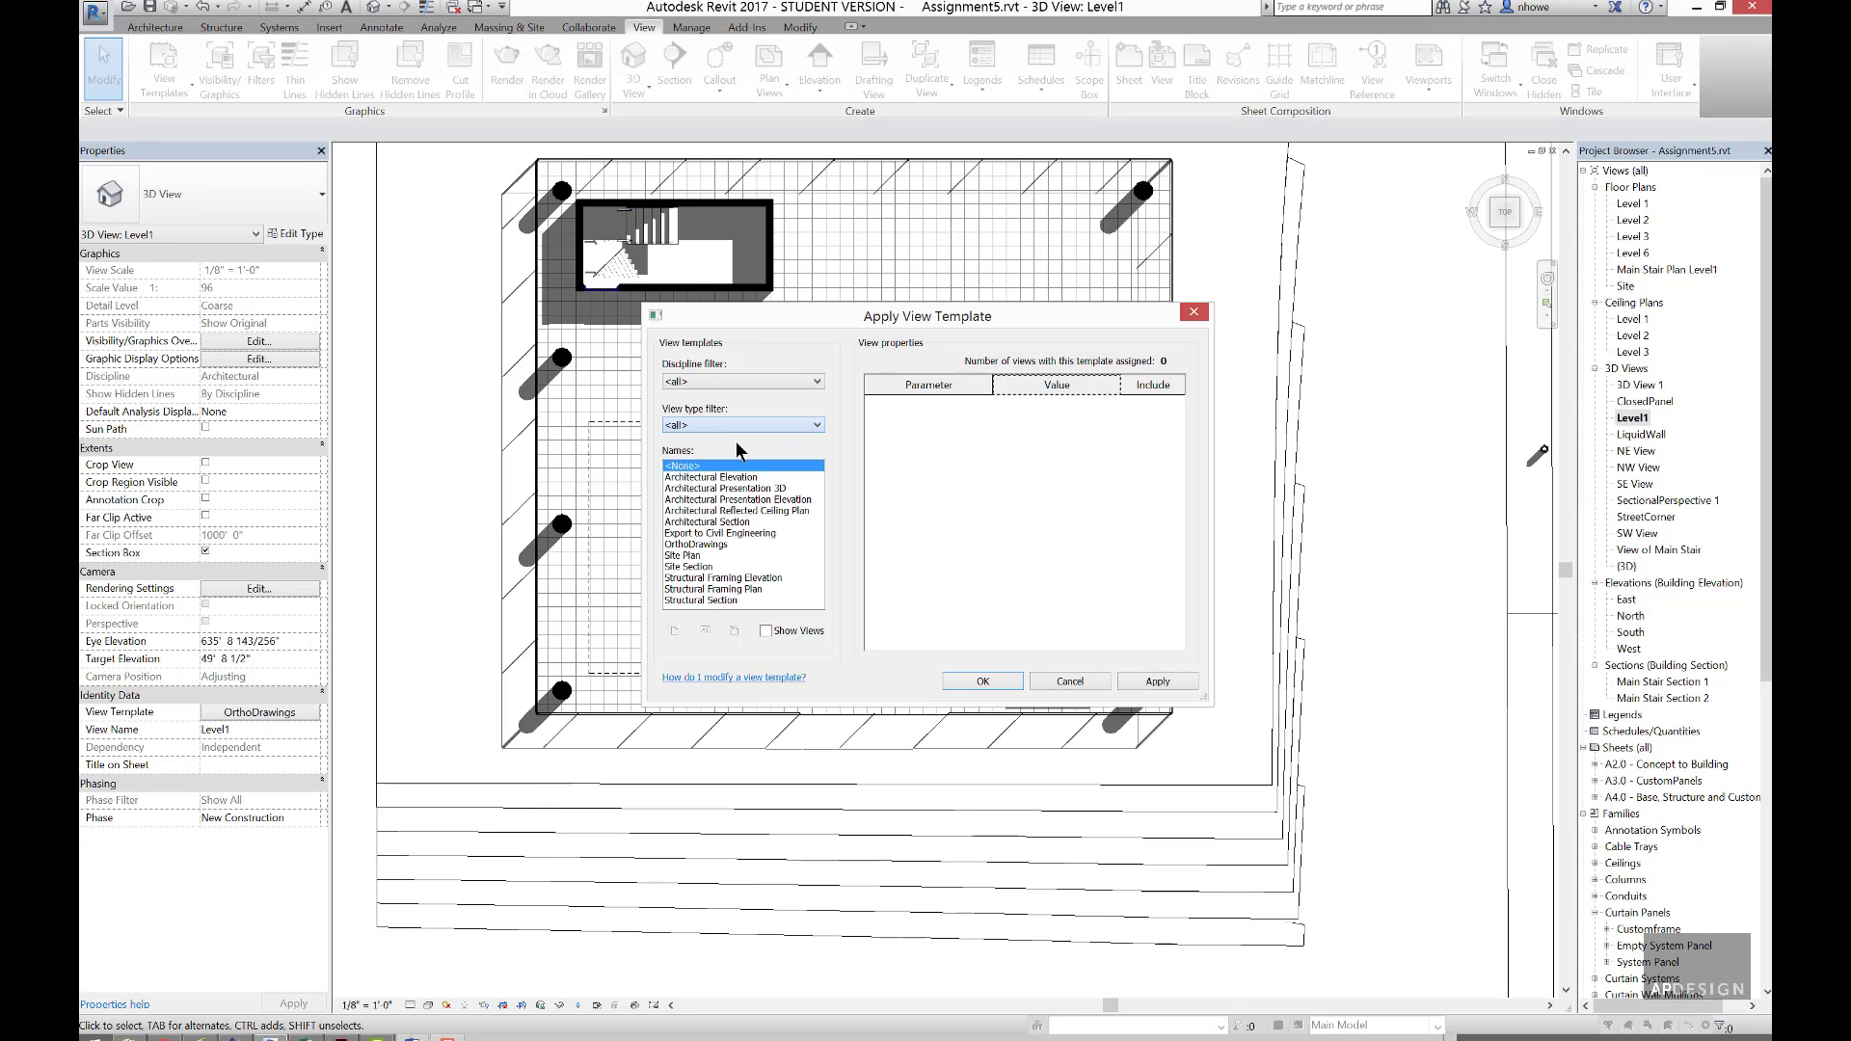
{"action": "left_click", "coordinate": [738, 544]}
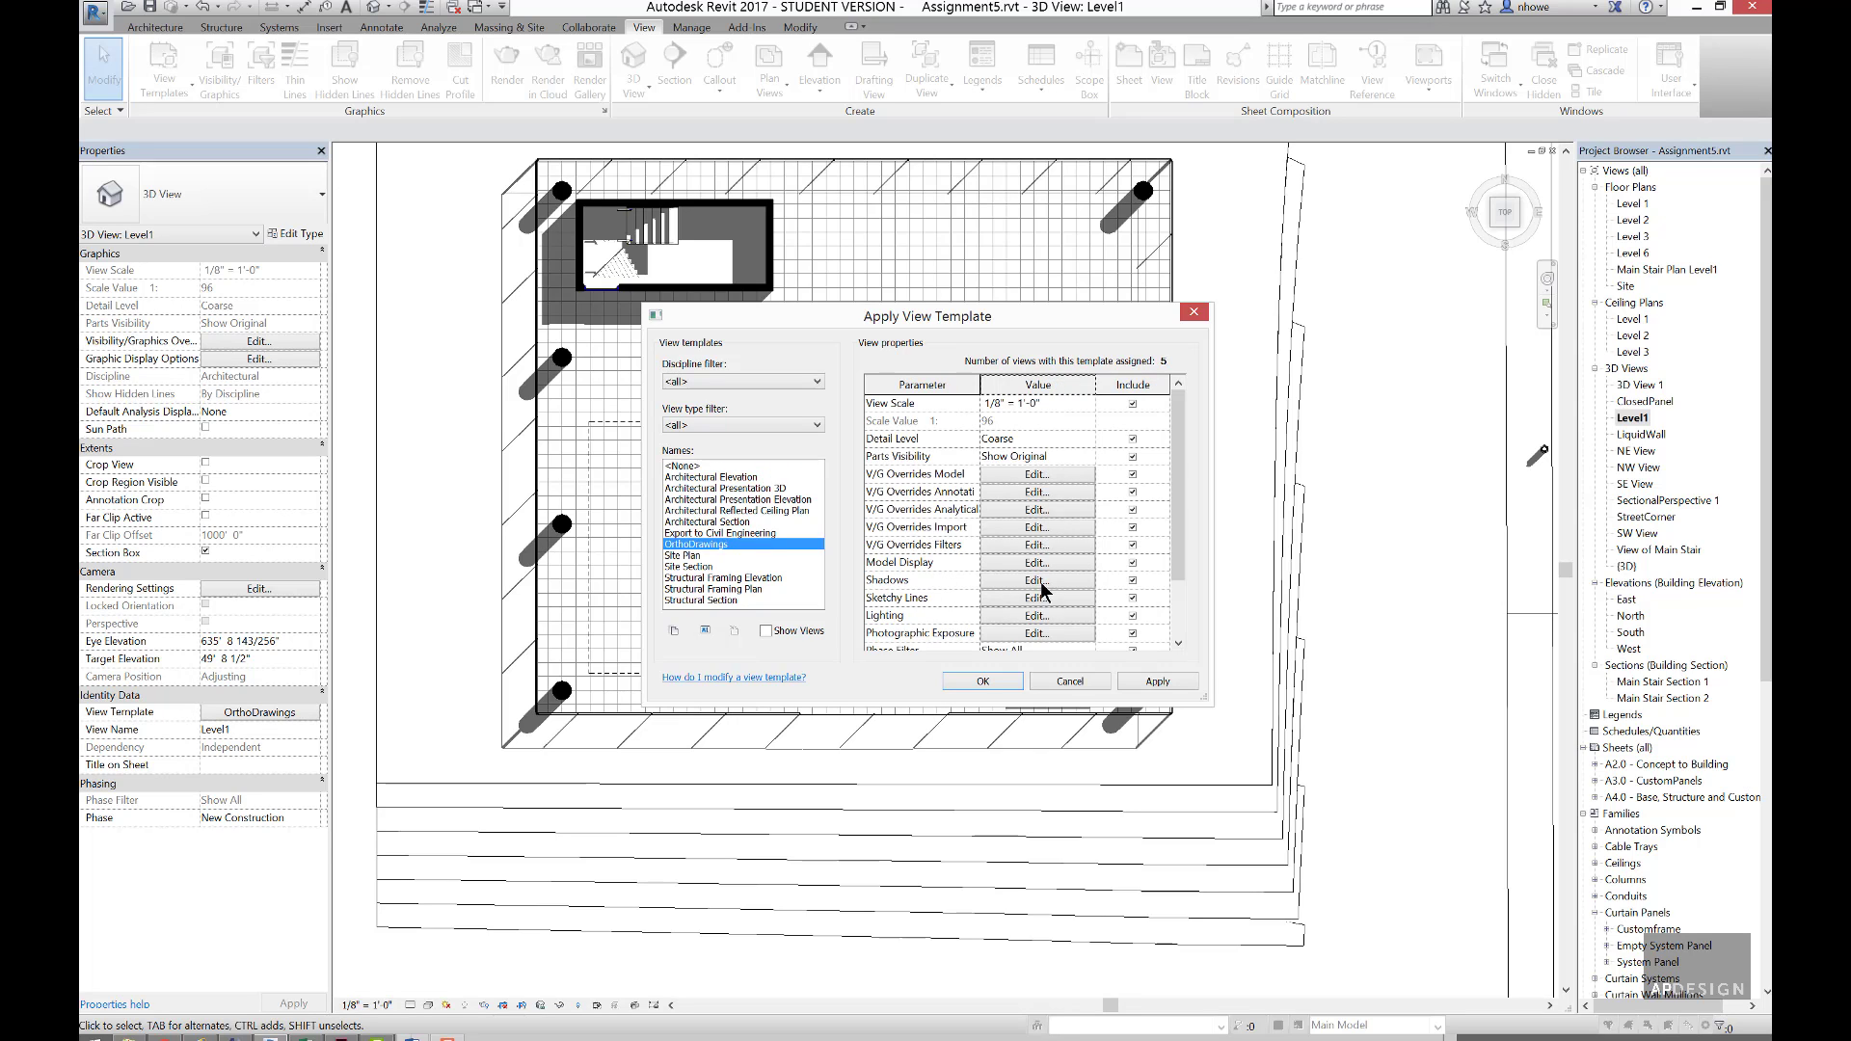
{"action": "left_click", "coordinate": [1037, 615]}
{"action": "left_click", "coordinate": [967, 440]}
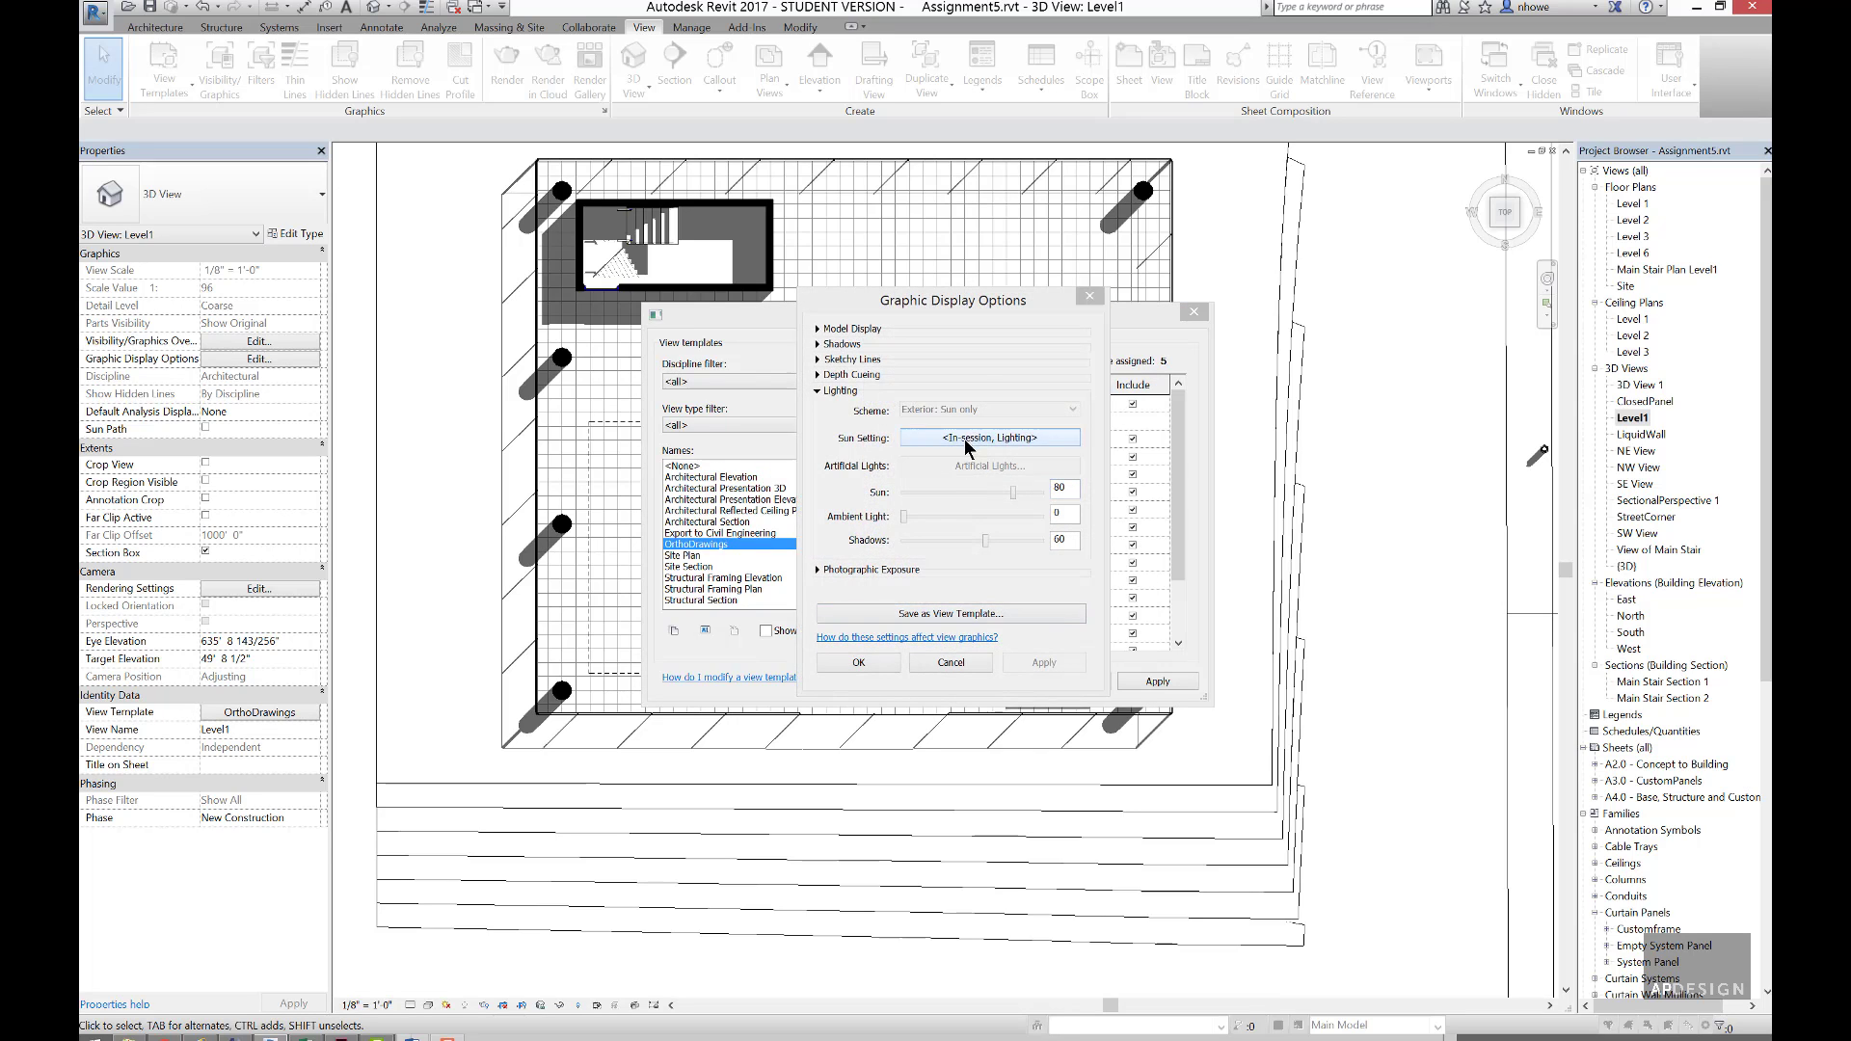
{"action": "left_click", "coordinate": [991, 554]}
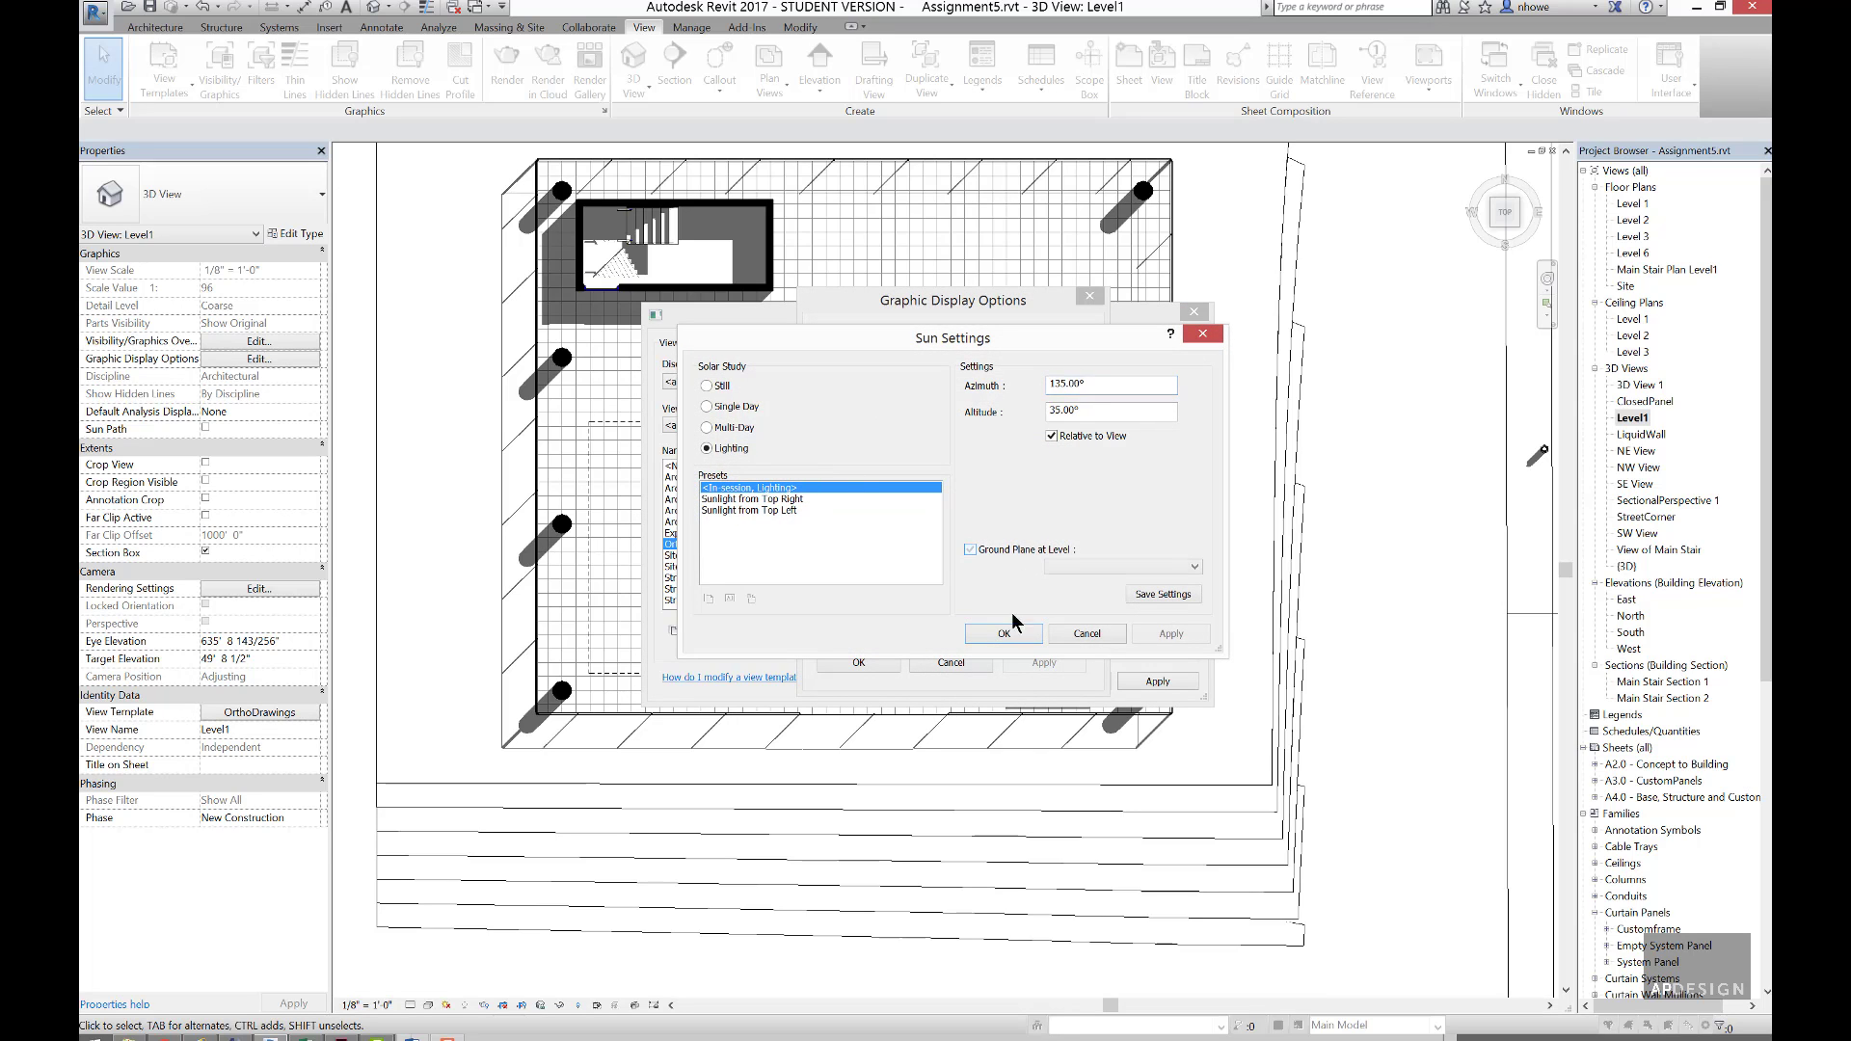
{"action": "left_click", "coordinate": [1169, 633]}
{"action": "left_click", "coordinate": [1004, 634]}
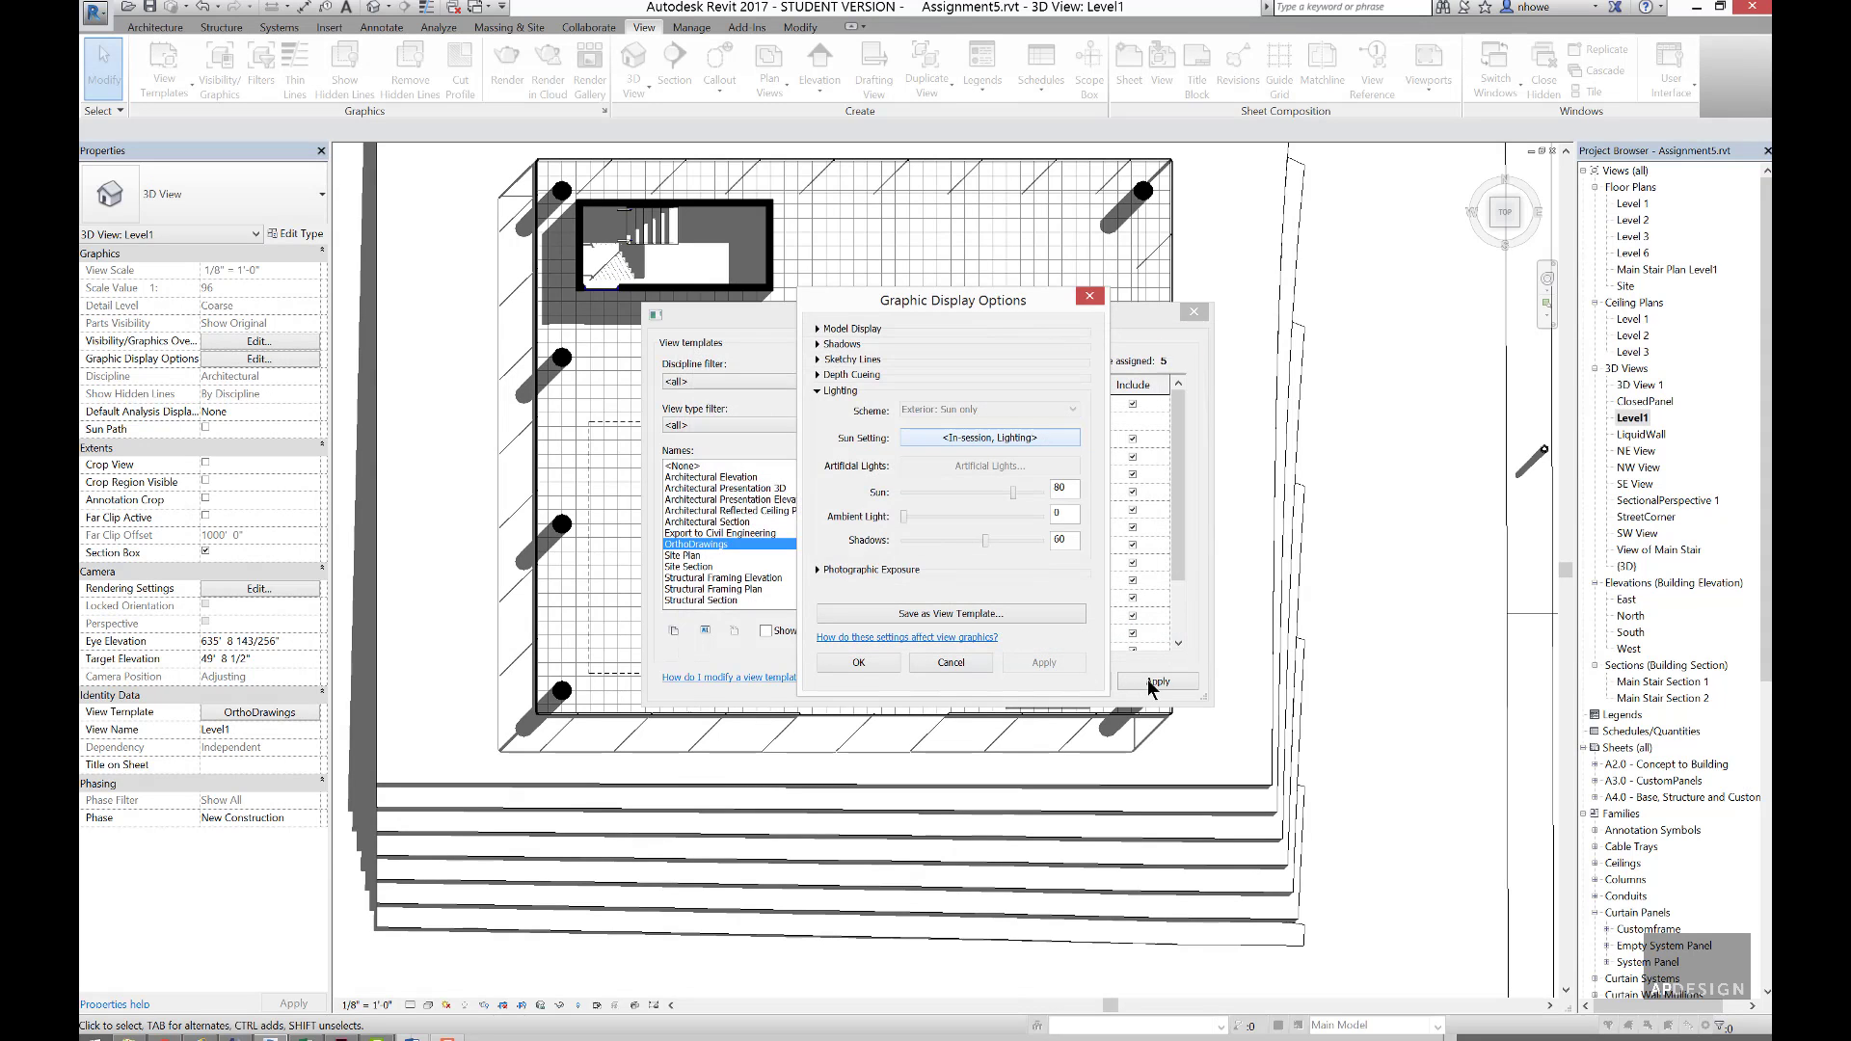
{"action": "left_click", "coordinate": [858, 662]}
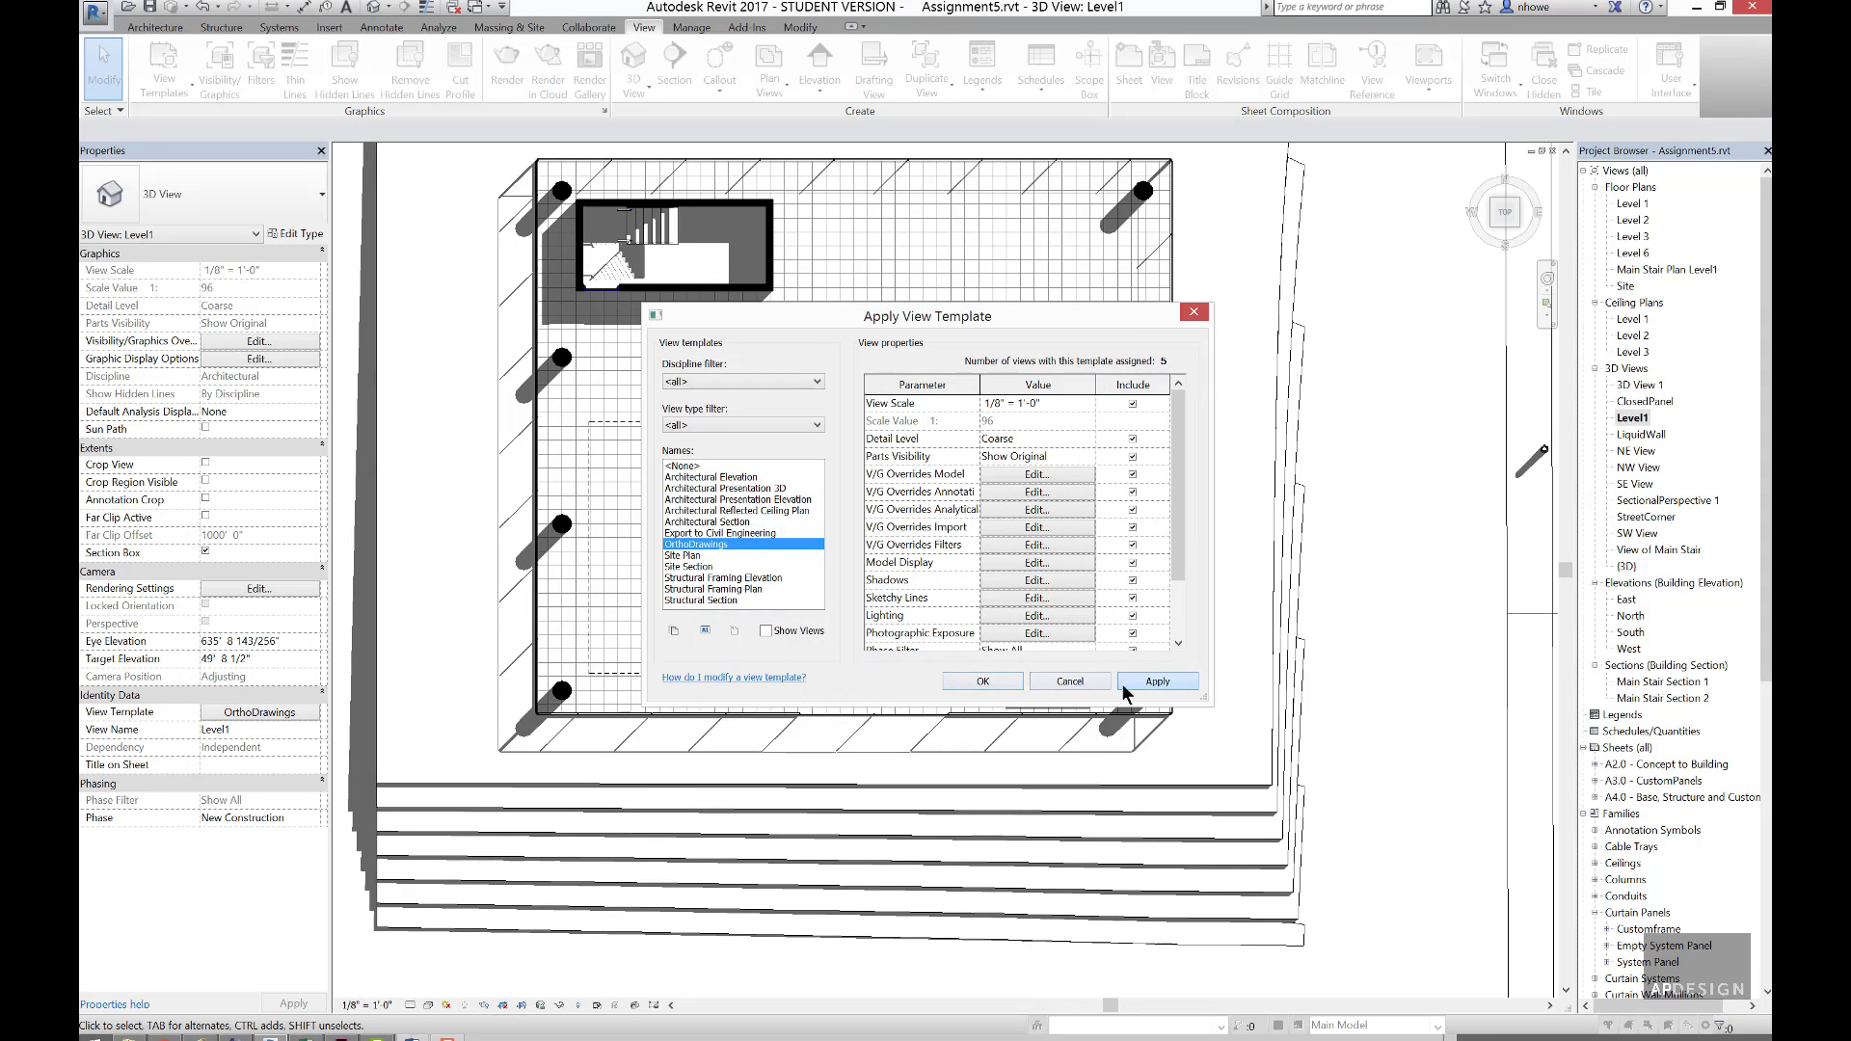
{"action": "left_click", "coordinate": [1005, 684]}
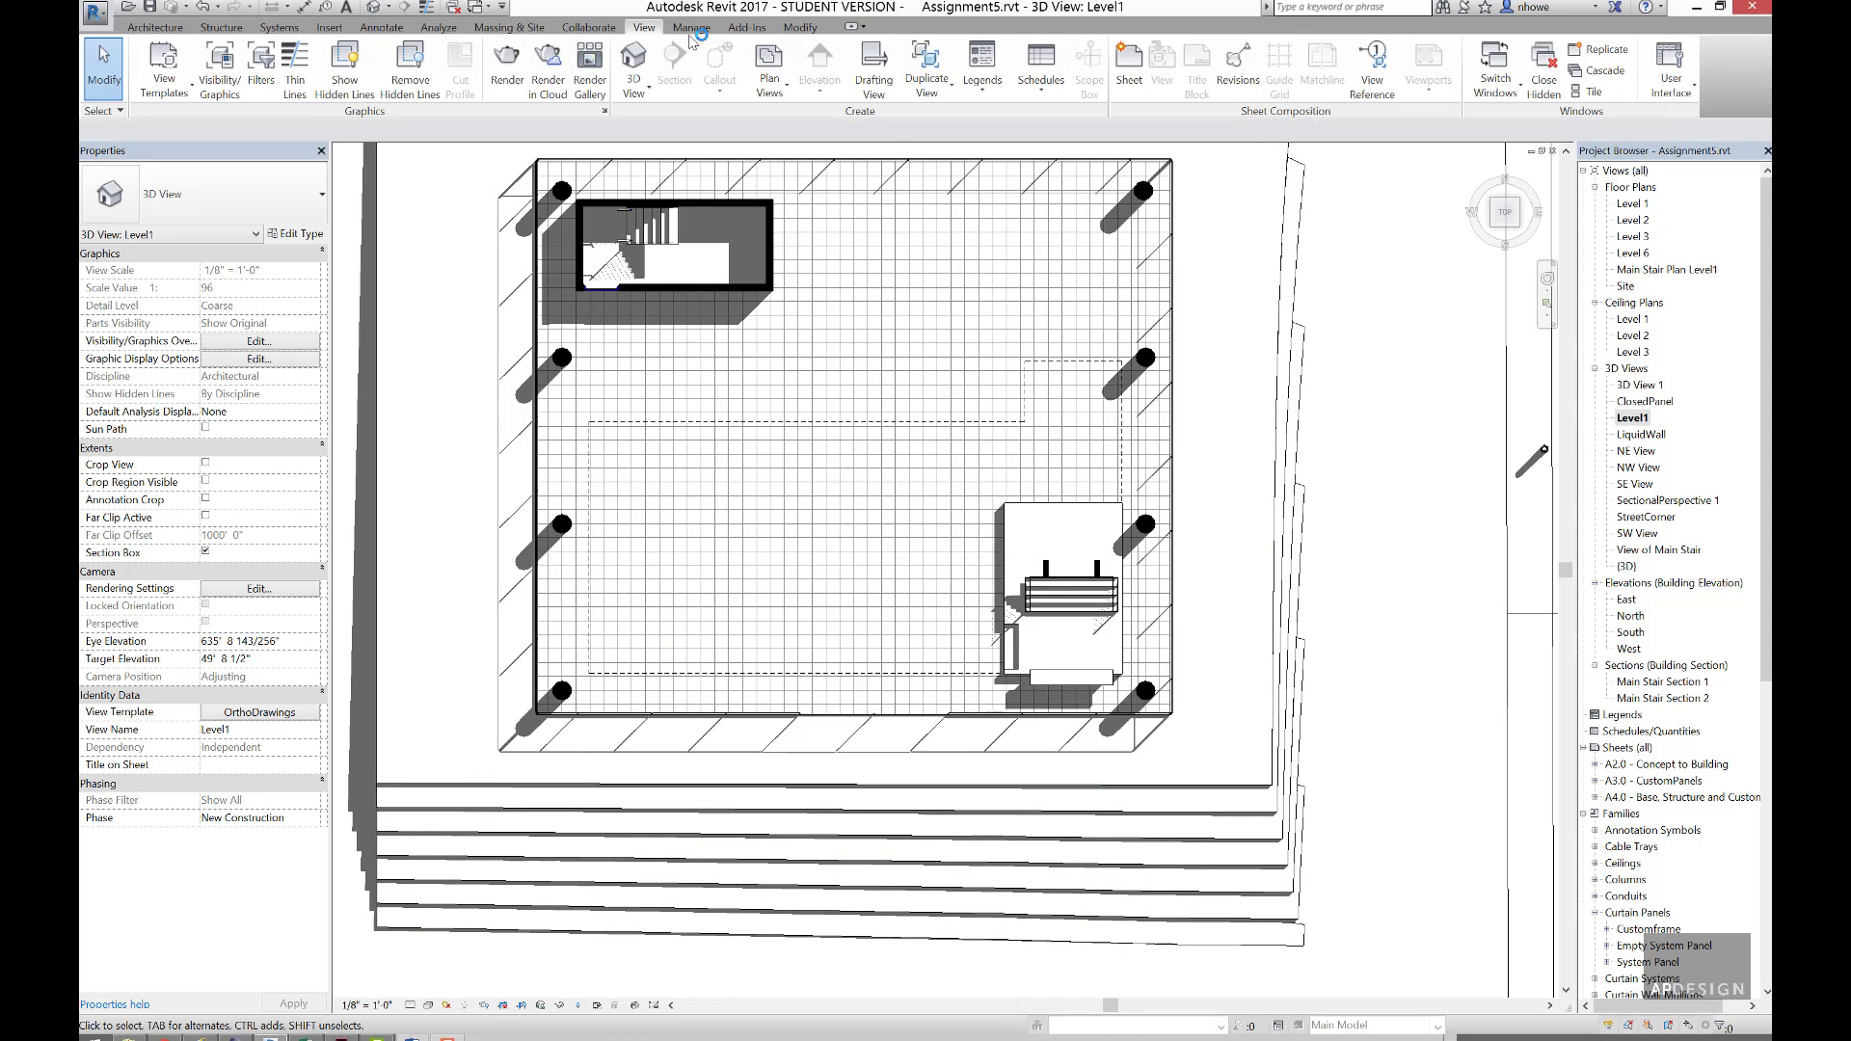
{"action": "left_click", "coordinate": [507, 66]}
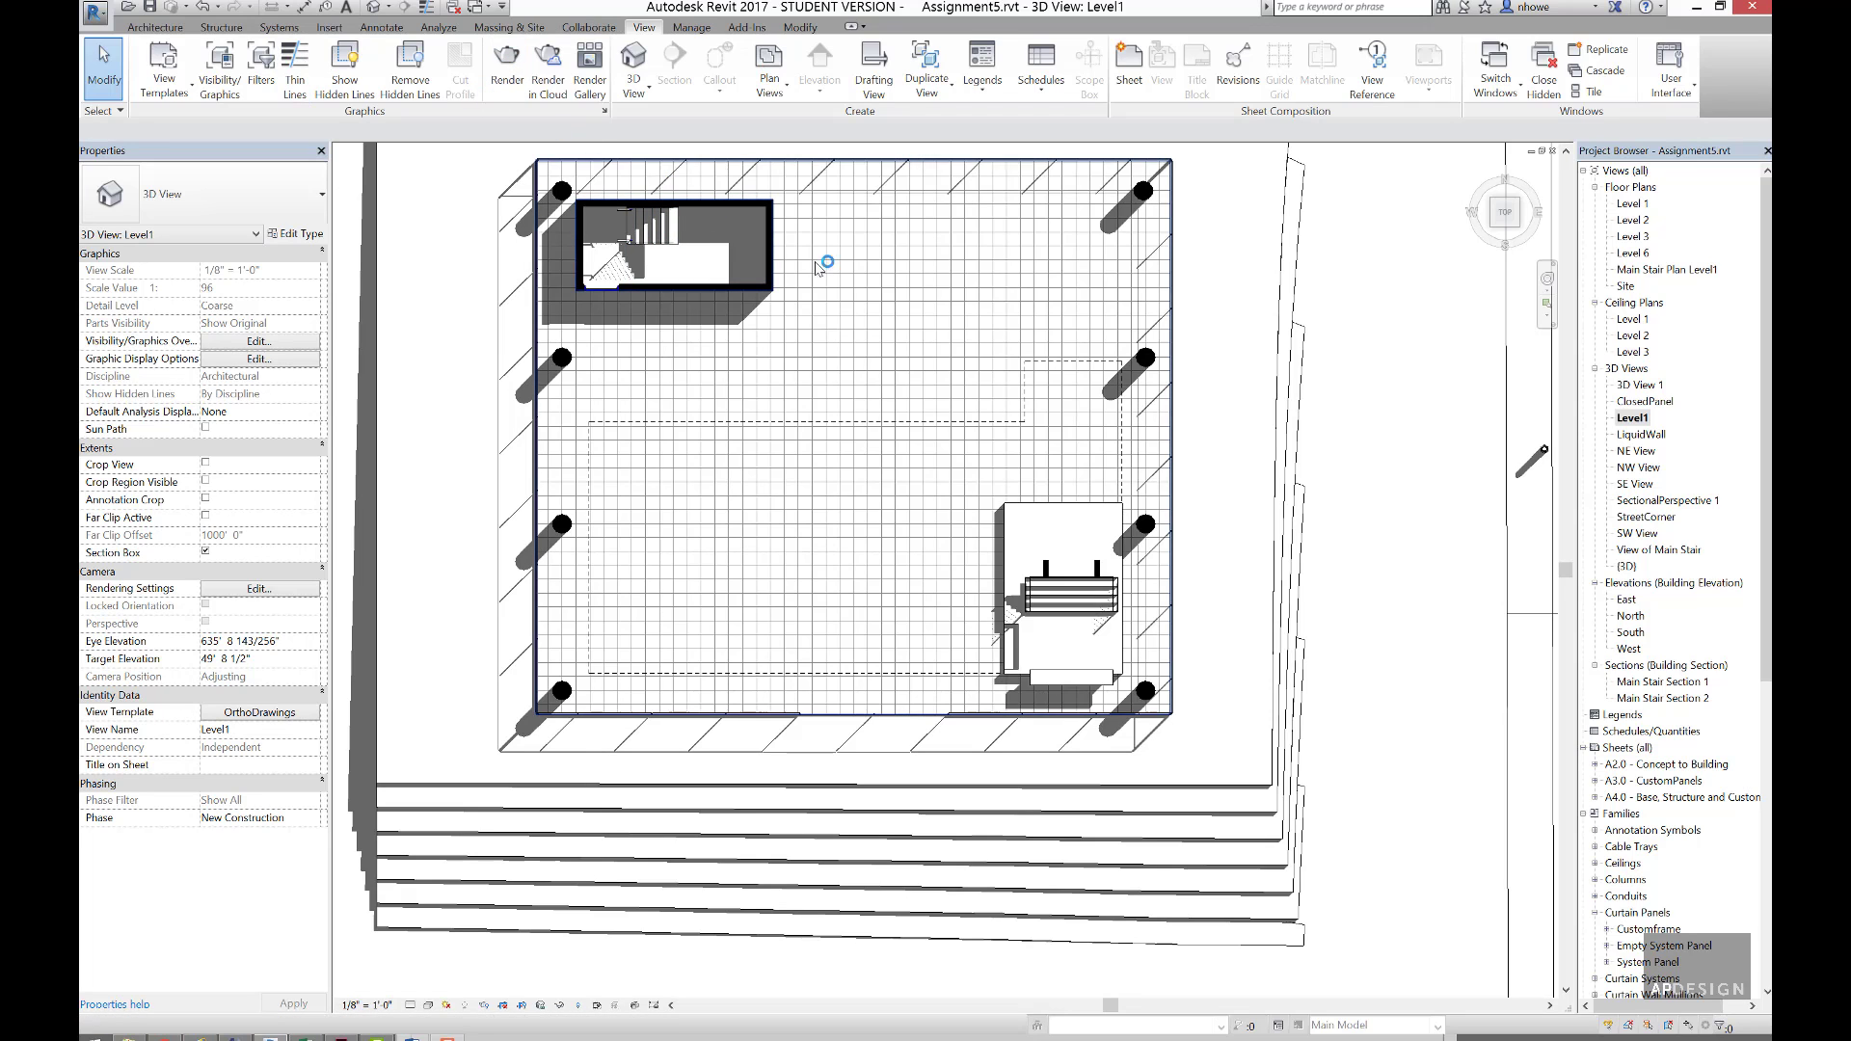
- Hide the base mass's stray edge lines beyond the building's far side in the Level1 view, using Linework set to <Invisible lines>
{"action": "left_click", "coordinate": [1280, 786]}
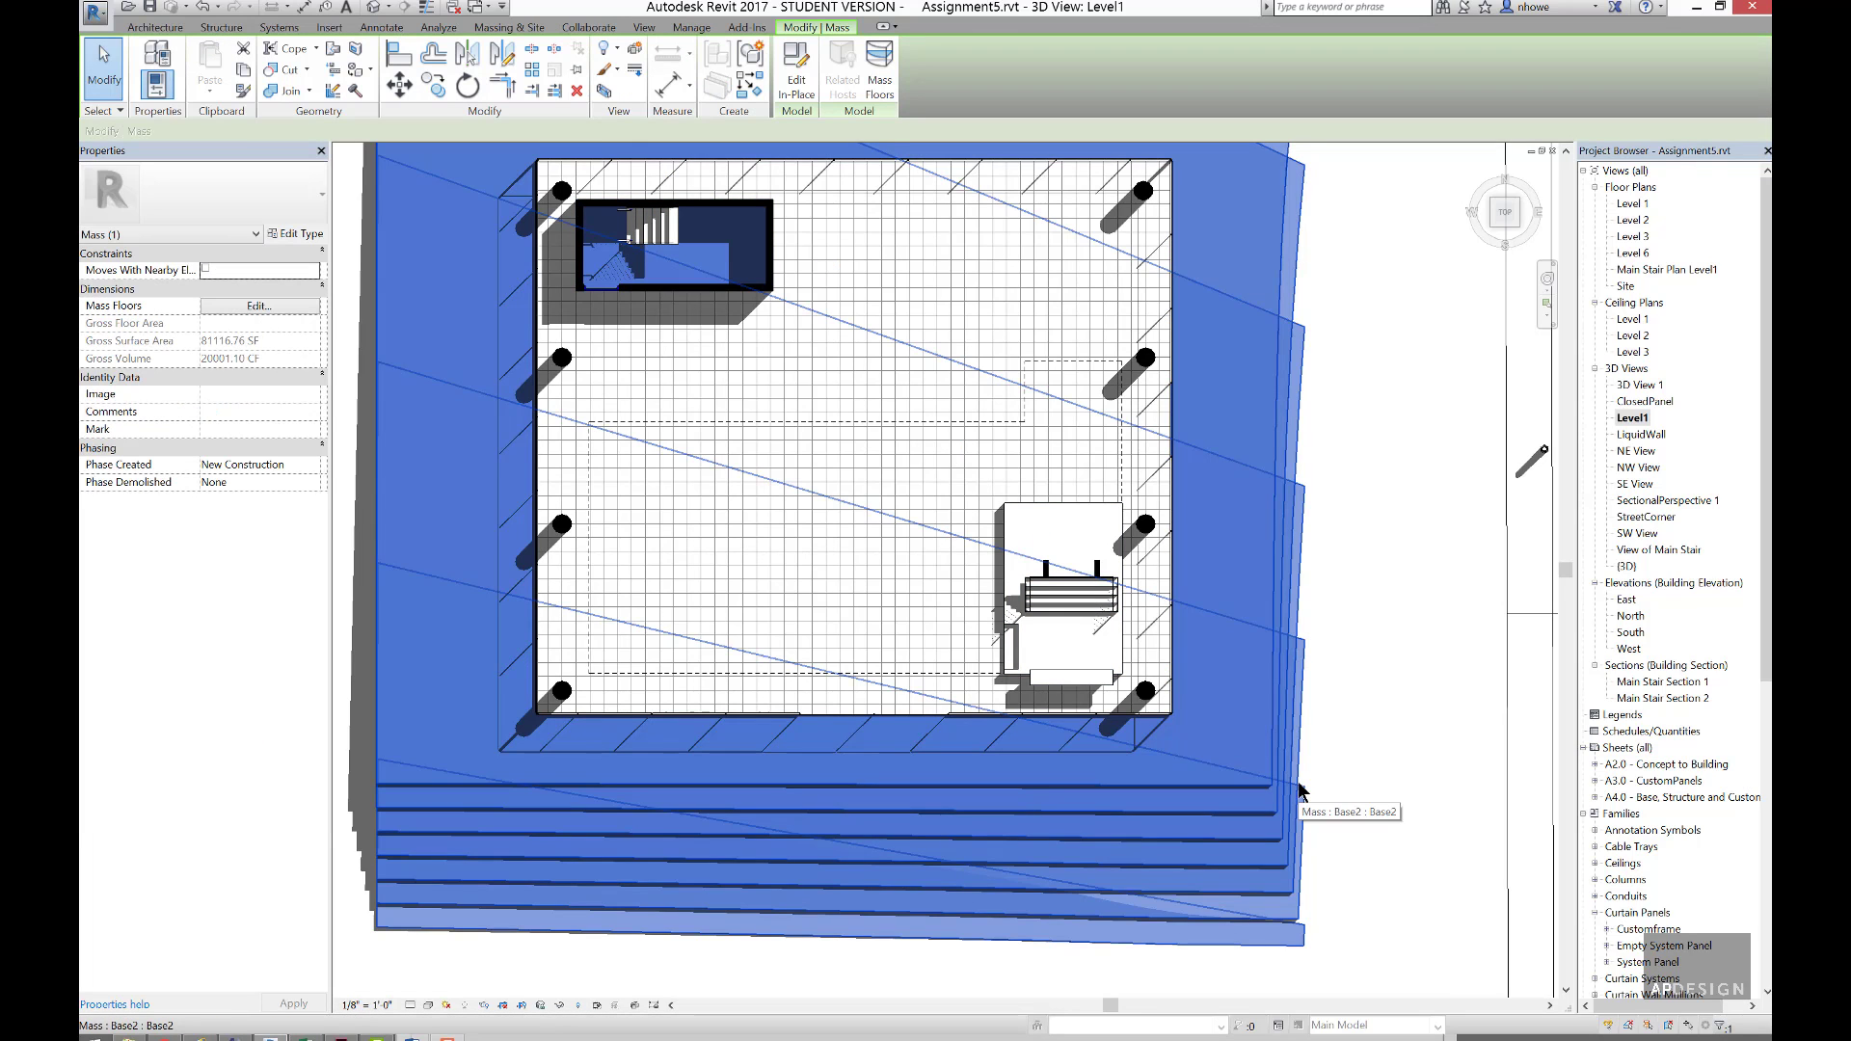
{"action": "left_click", "coordinate": [636, 71]}
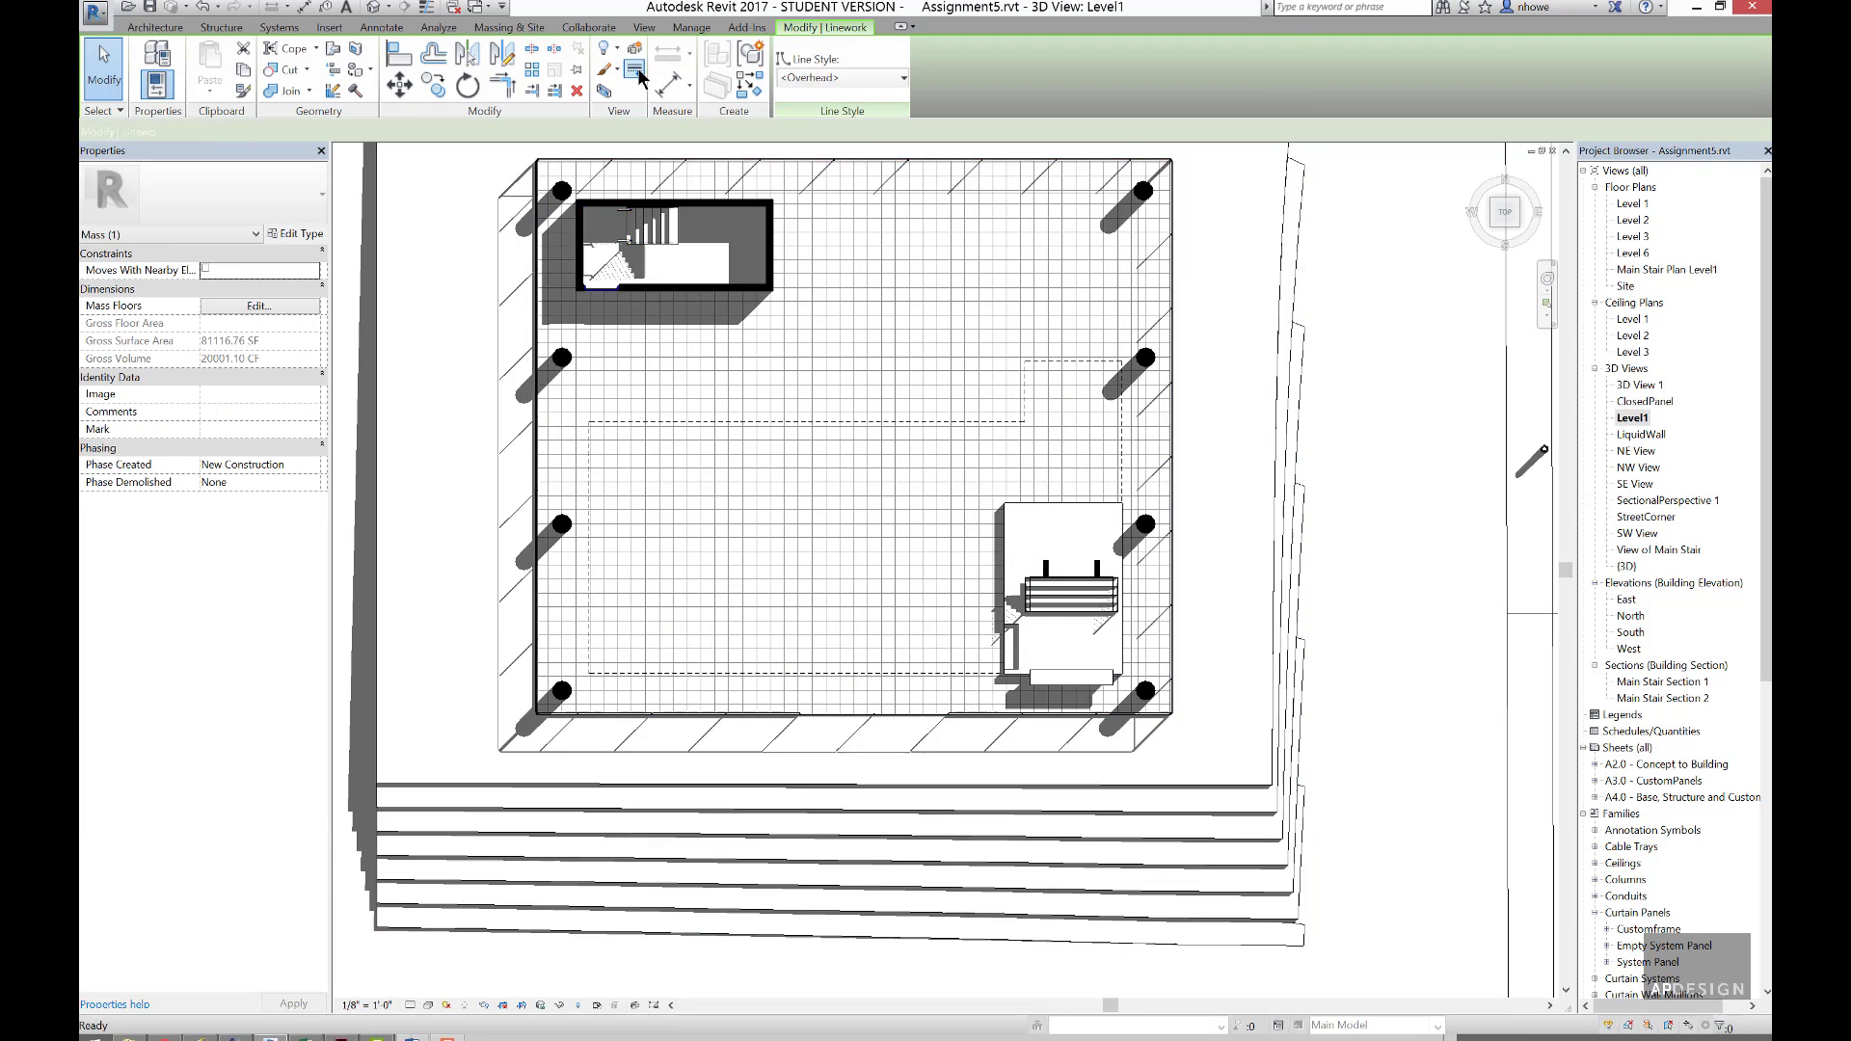
{"action": "left_click", "coordinate": [820, 85]}
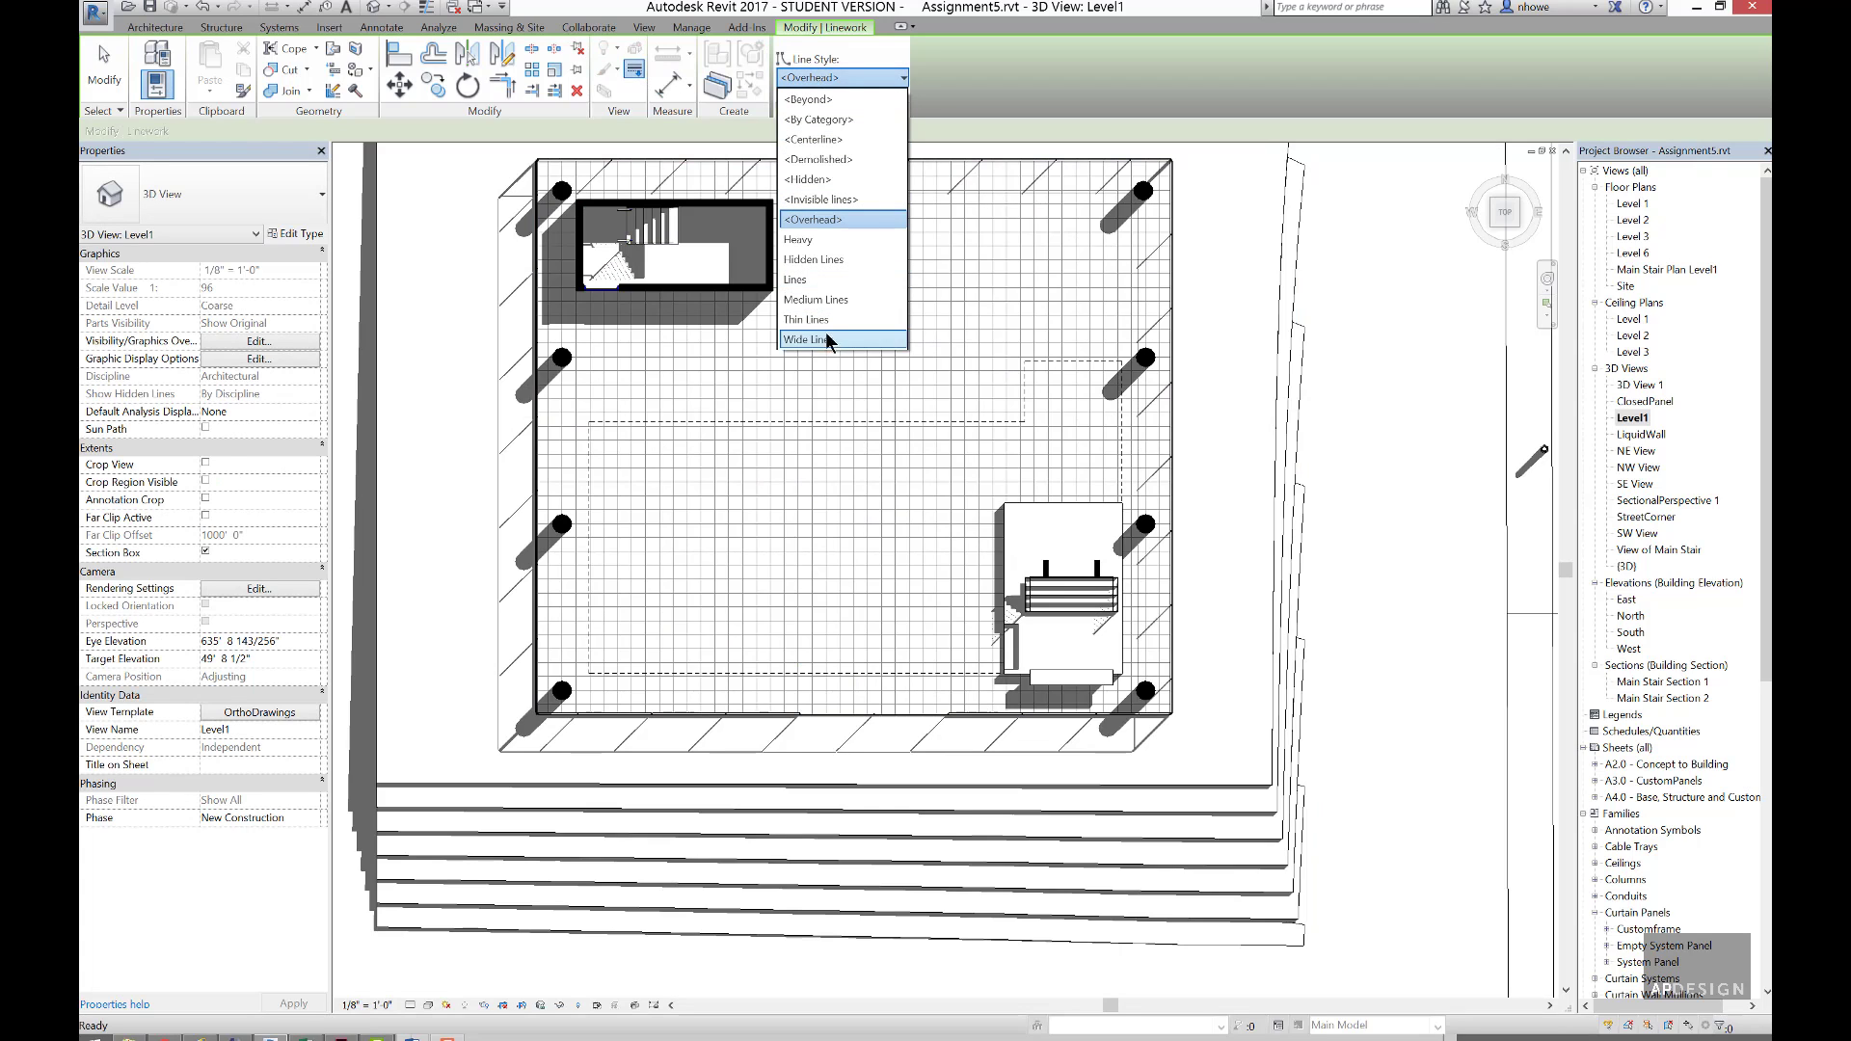
{"action": "left_click", "coordinate": [835, 208]}
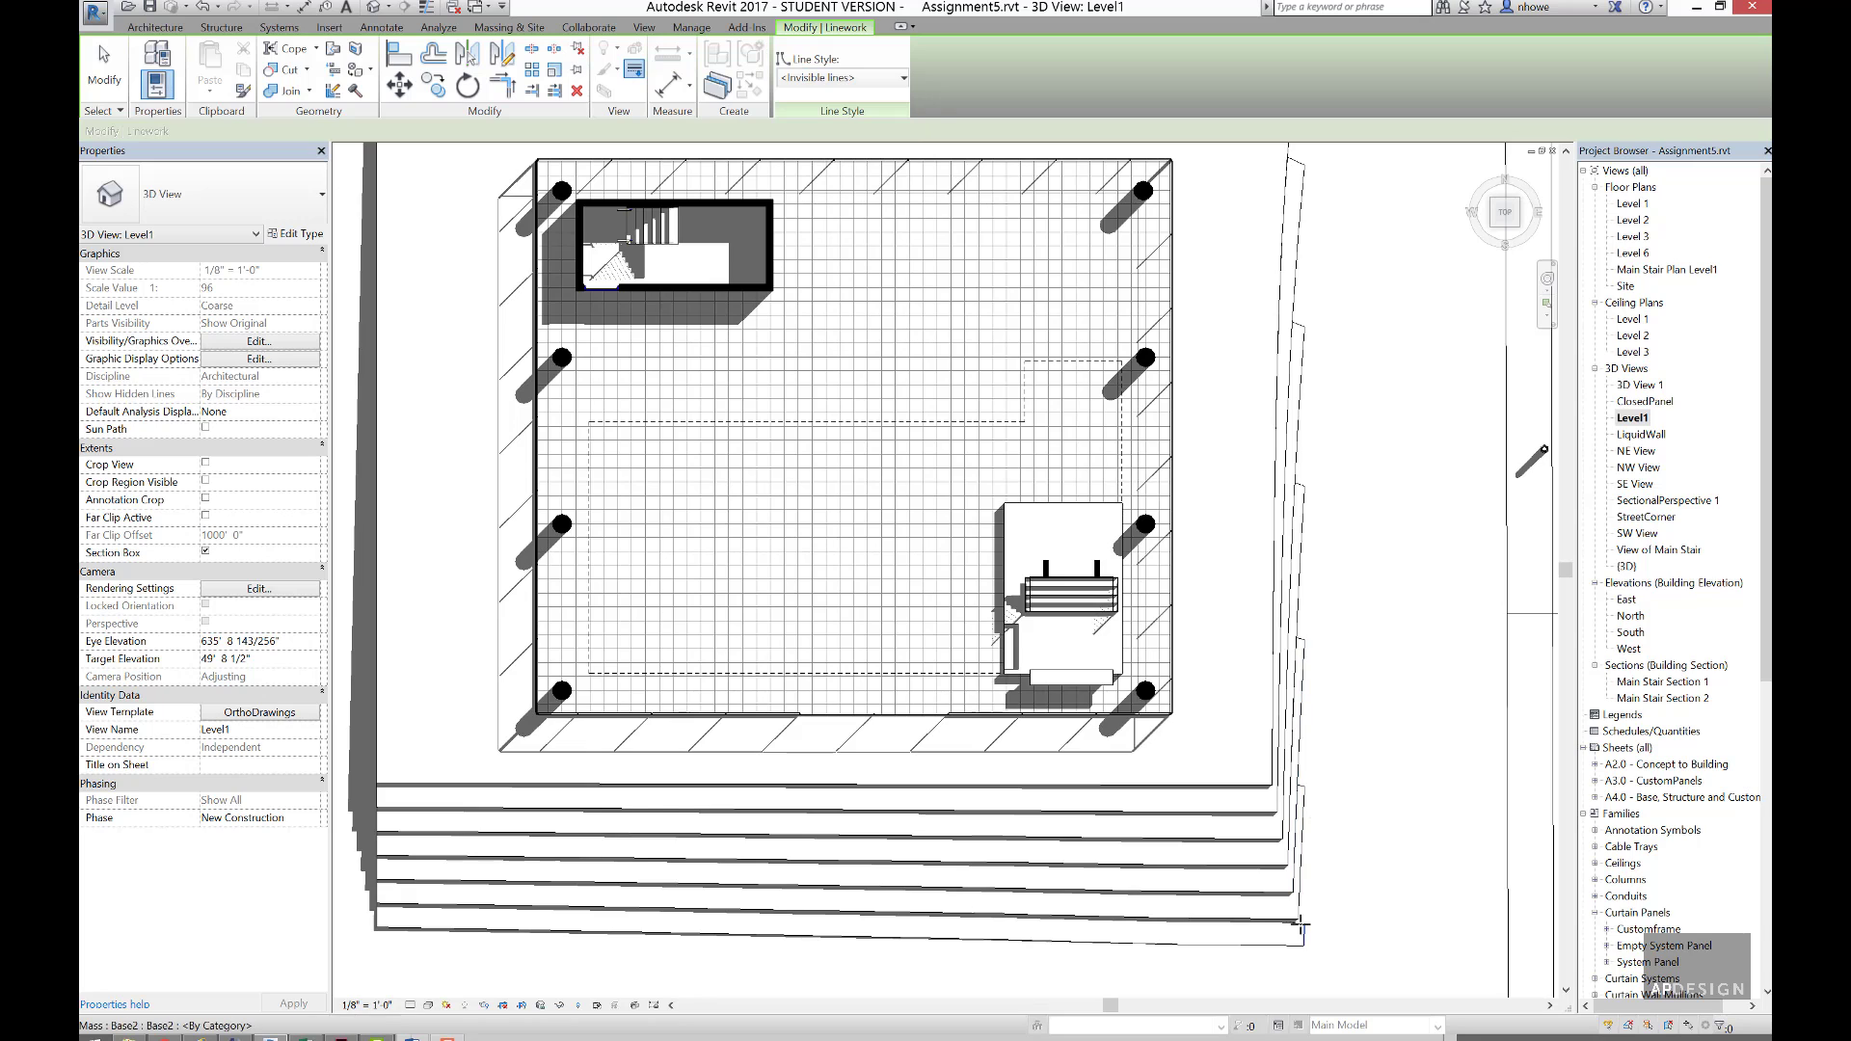
{"action": "scroll", "coordinate": [1302, 783], "scroll_direction": "up", "scroll_amount": 3}
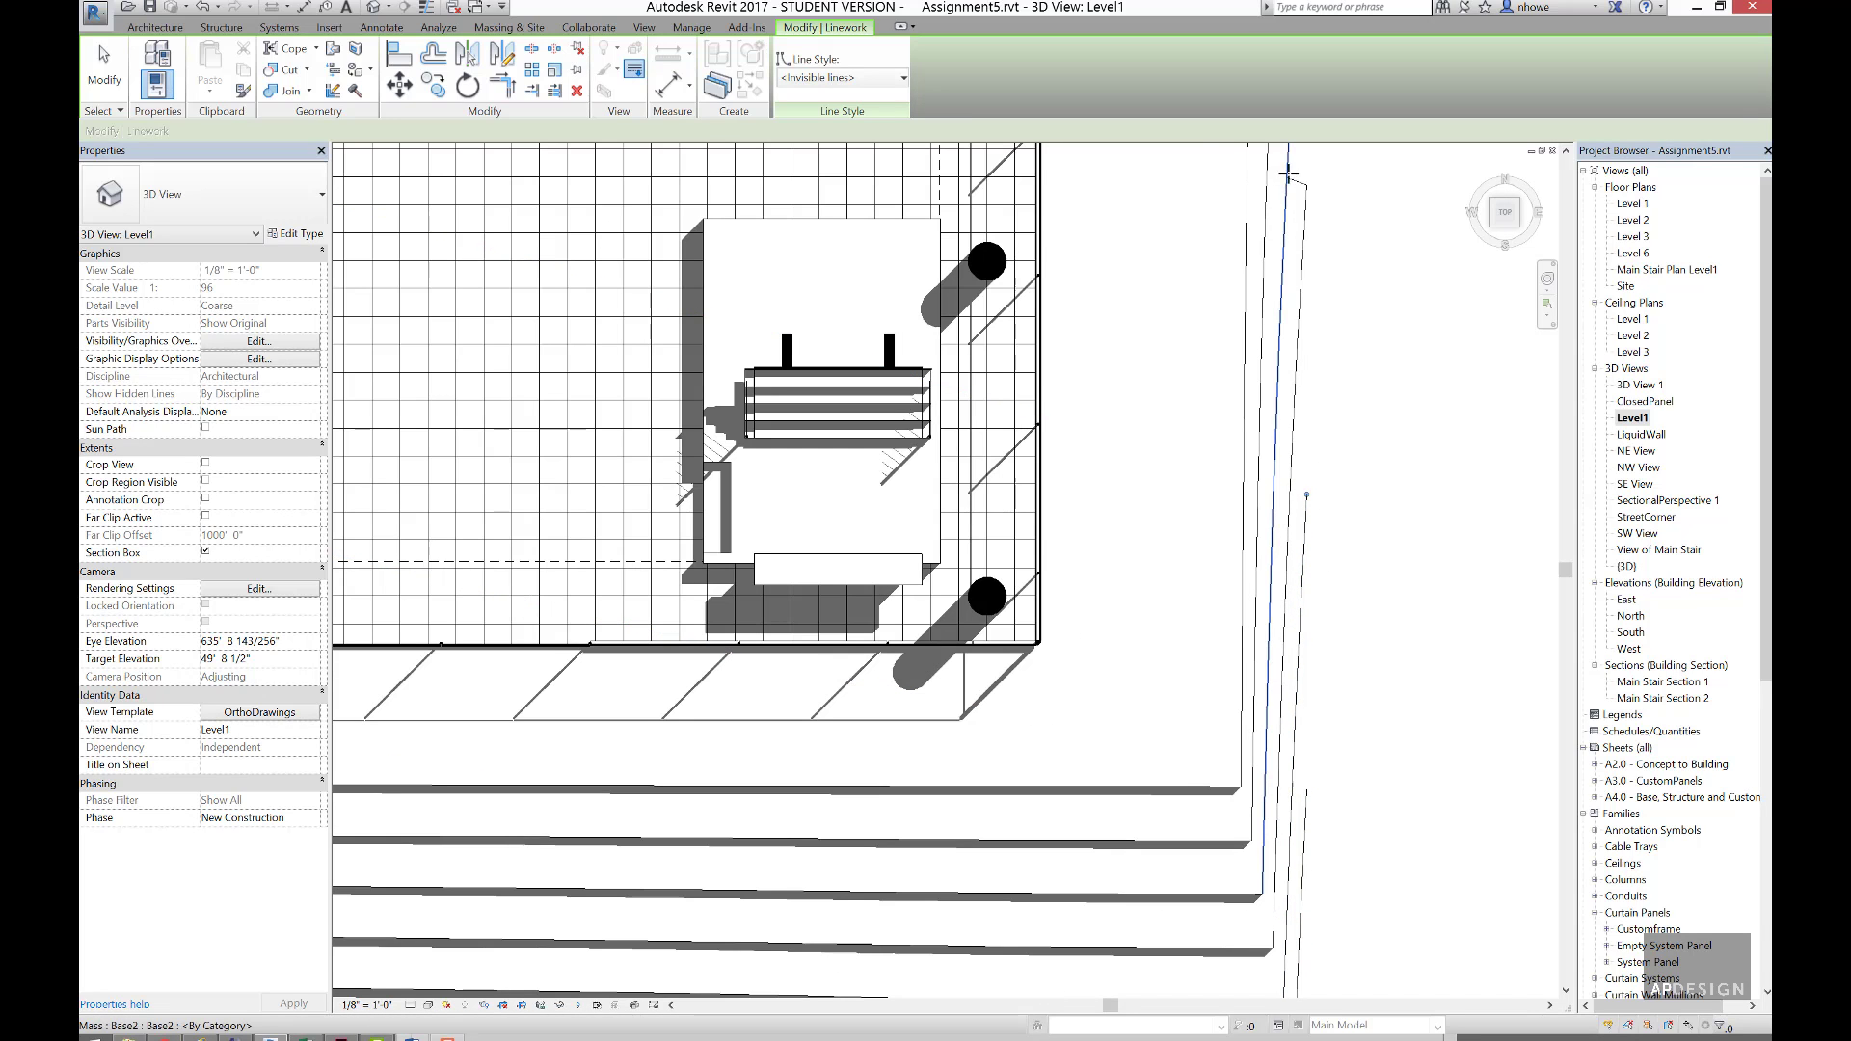
{"action": "scroll", "coordinate": [1285, 256], "scroll_direction": "down", "scroll_amount": 5}
{"action": "scroll", "coordinate": [1285, 255], "scroll_direction": "up", "scroll_amount": 2}
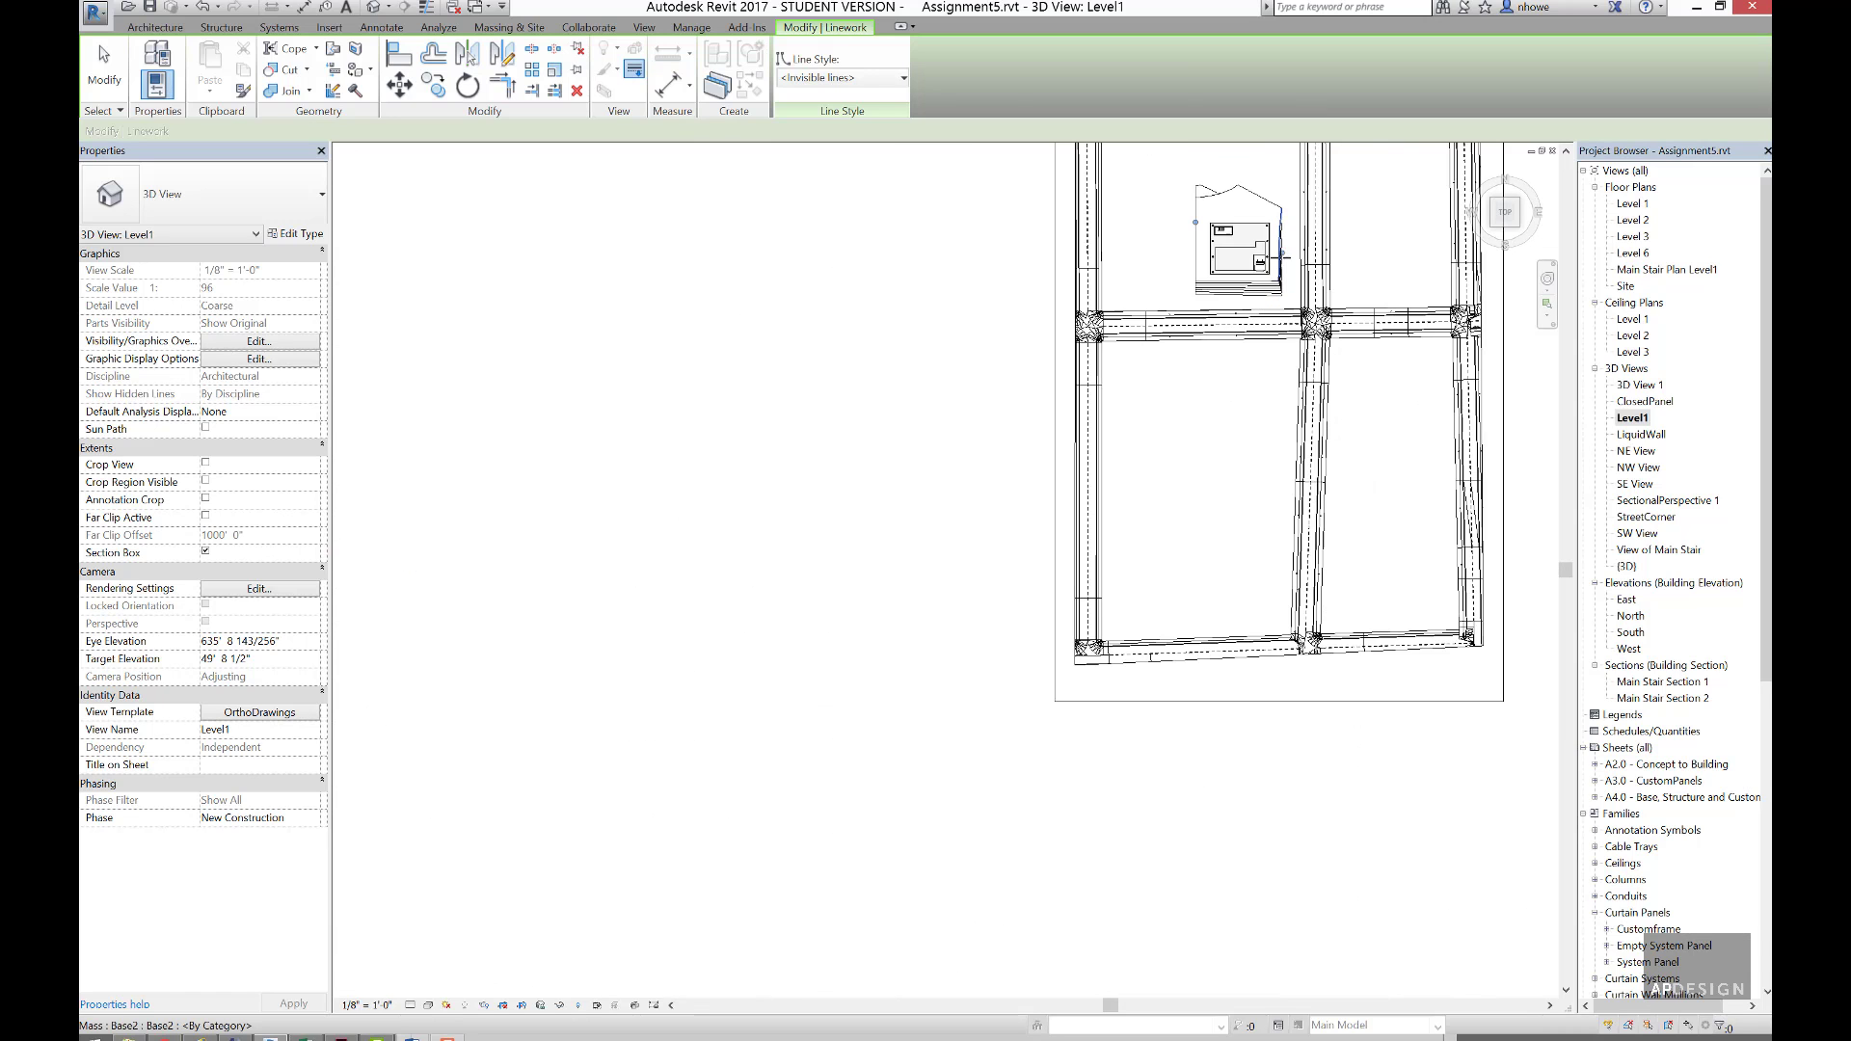
{"action": "scroll", "coordinate": [1282, 199], "scroll_direction": "down", "scroll_amount": 3}
{"action": "scroll", "coordinate": [1258, 356], "scroll_direction": "up", "scroll_amount": 2}
{"action": "scroll", "coordinate": [1258, 355], "scroll_direction": "up", "scroll_amount": 2}
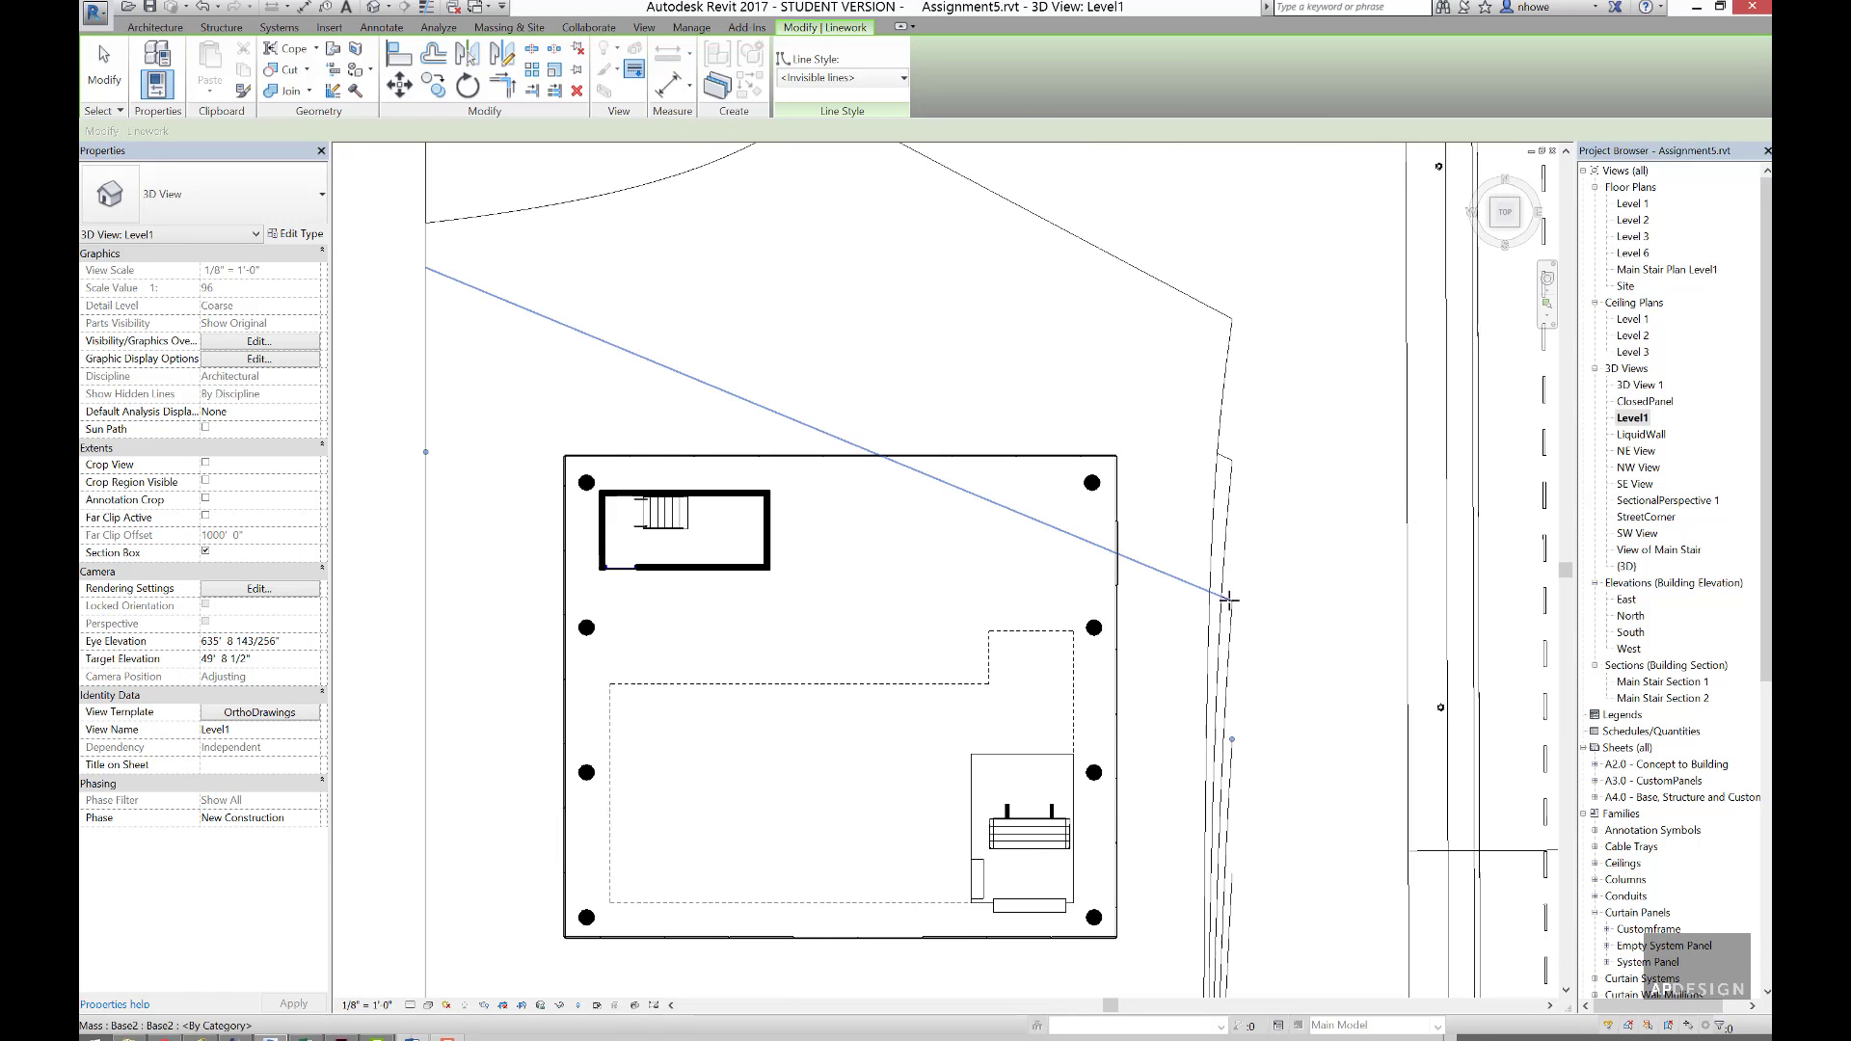
{"action": "left_click", "coordinate": [1222, 457]}
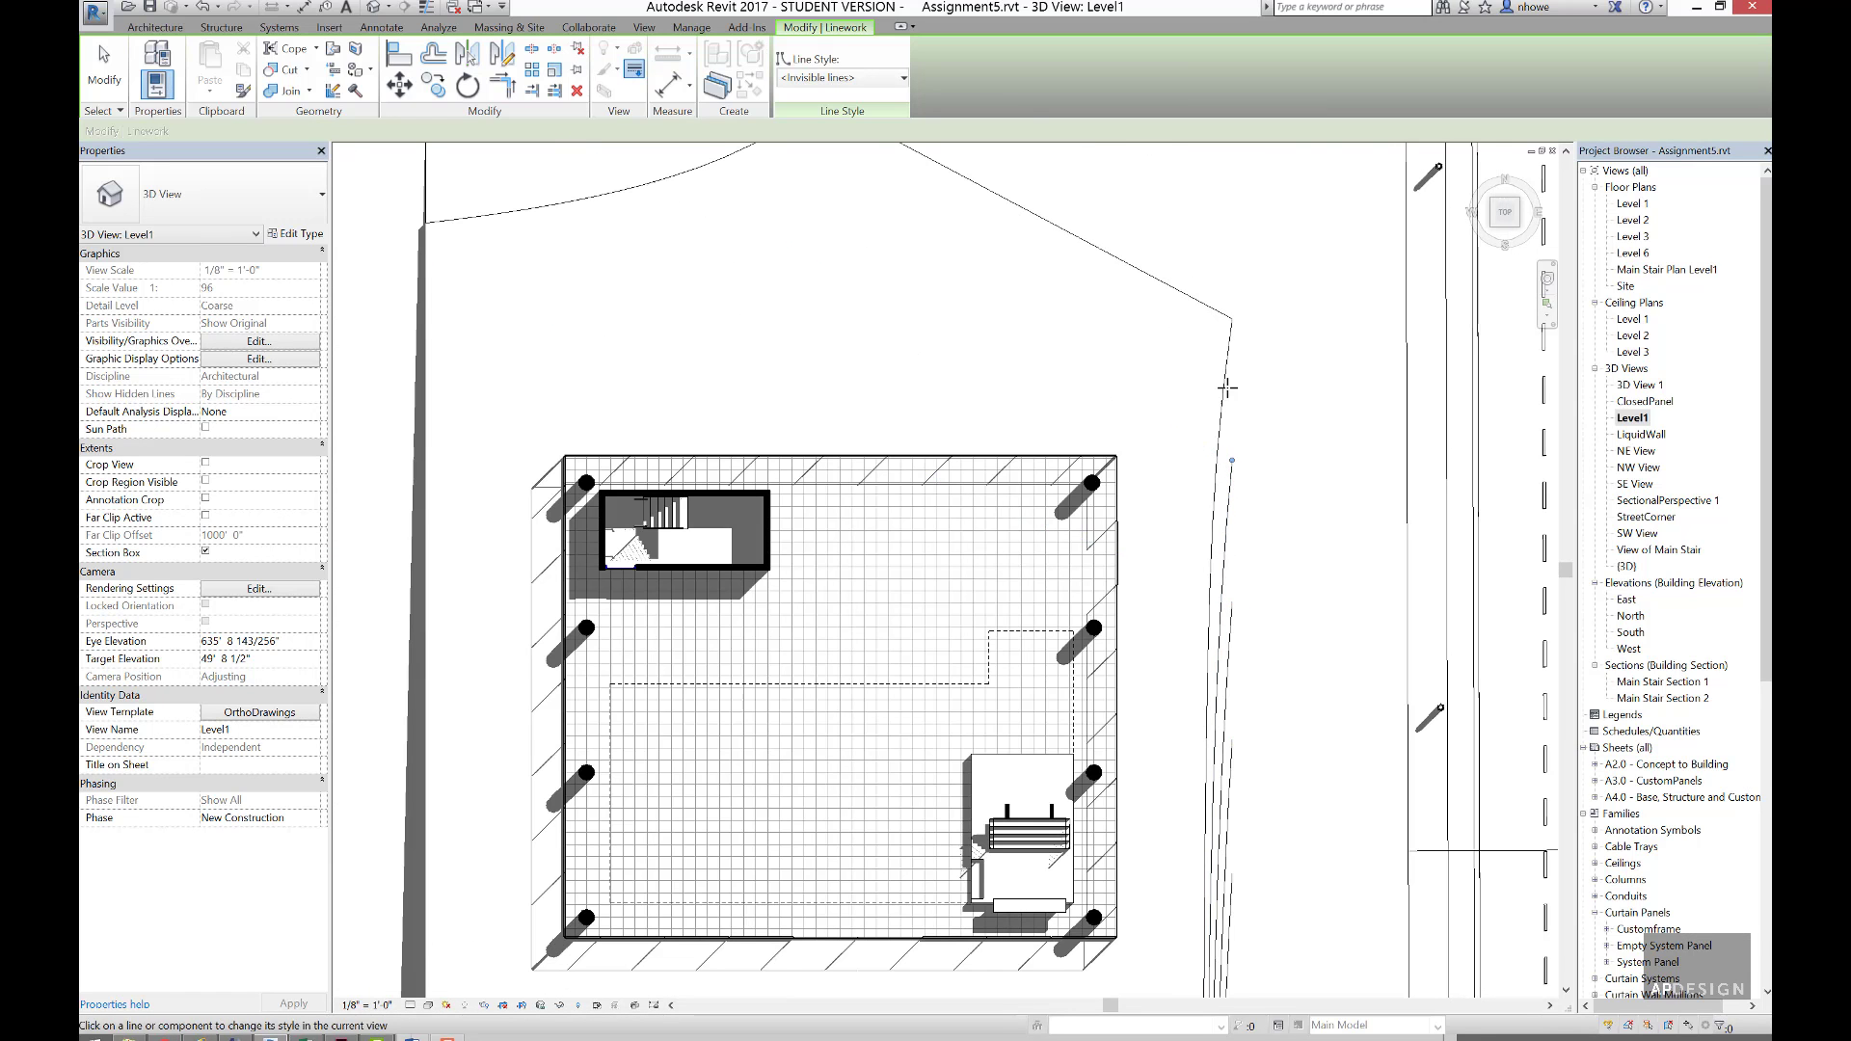
{"action": "left_click", "coordinate": [1206, 304]}
{"action": "left_click", "coordinate": [631, 190]}
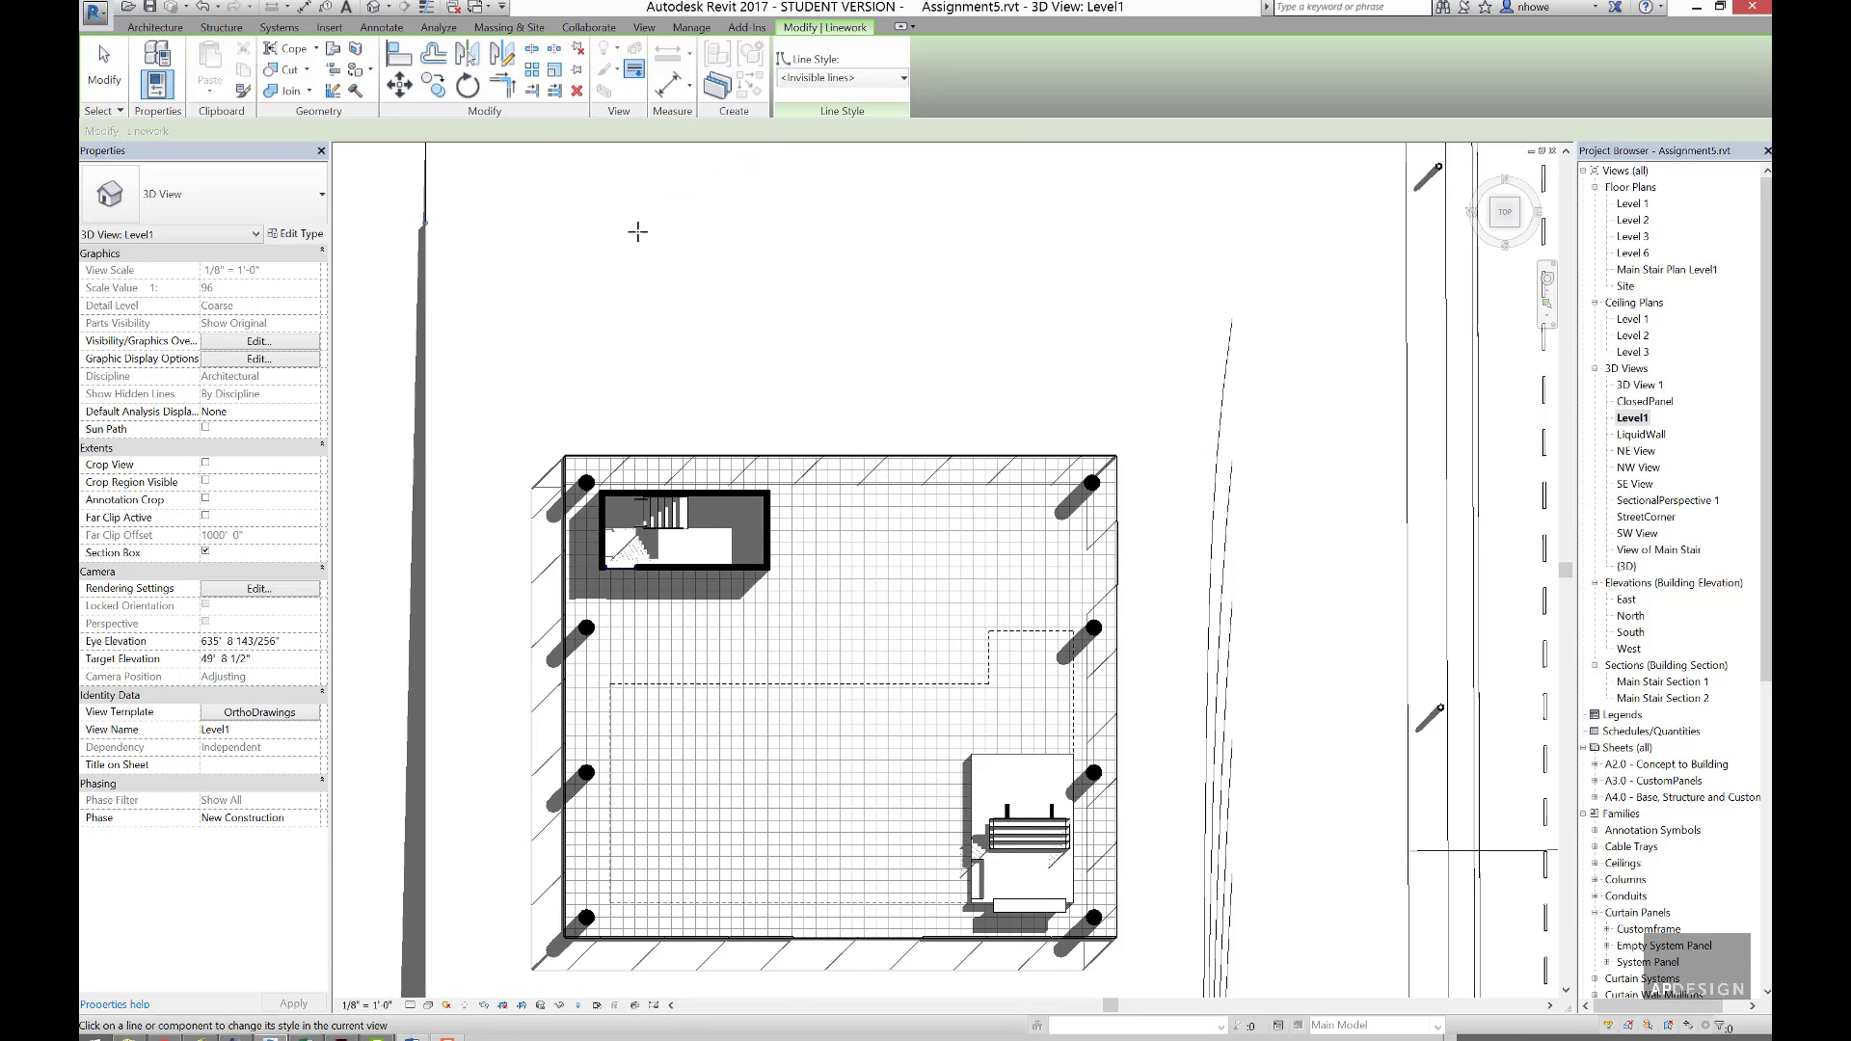
- Reveal the hidden elements and unhide the surrounding city-block building masses in the Level1 view
{"action": "scroll", "coordinate": [617, 217], "scroll_direction": "down", "scroll_amount": 4}
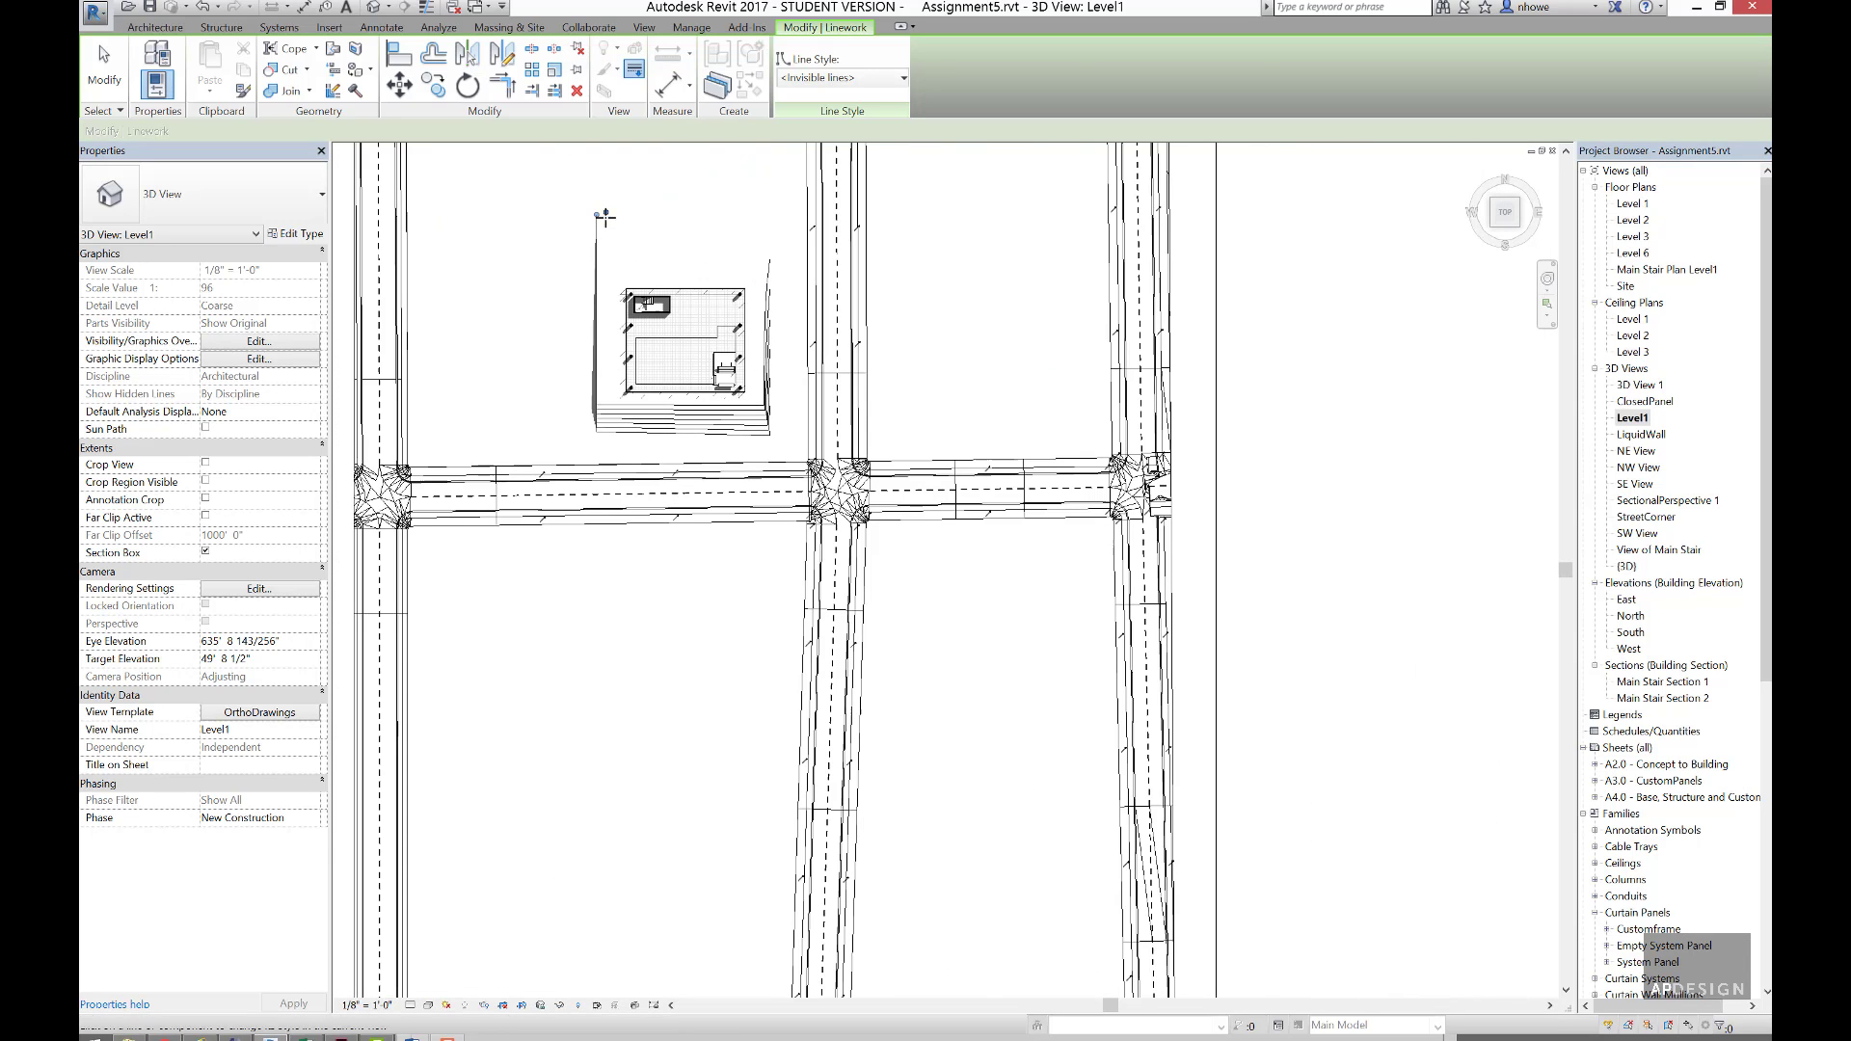
{"action": "scroll", "coordinate": [718, 374], "scroll_direction": "up", "scroll_amount": 2}
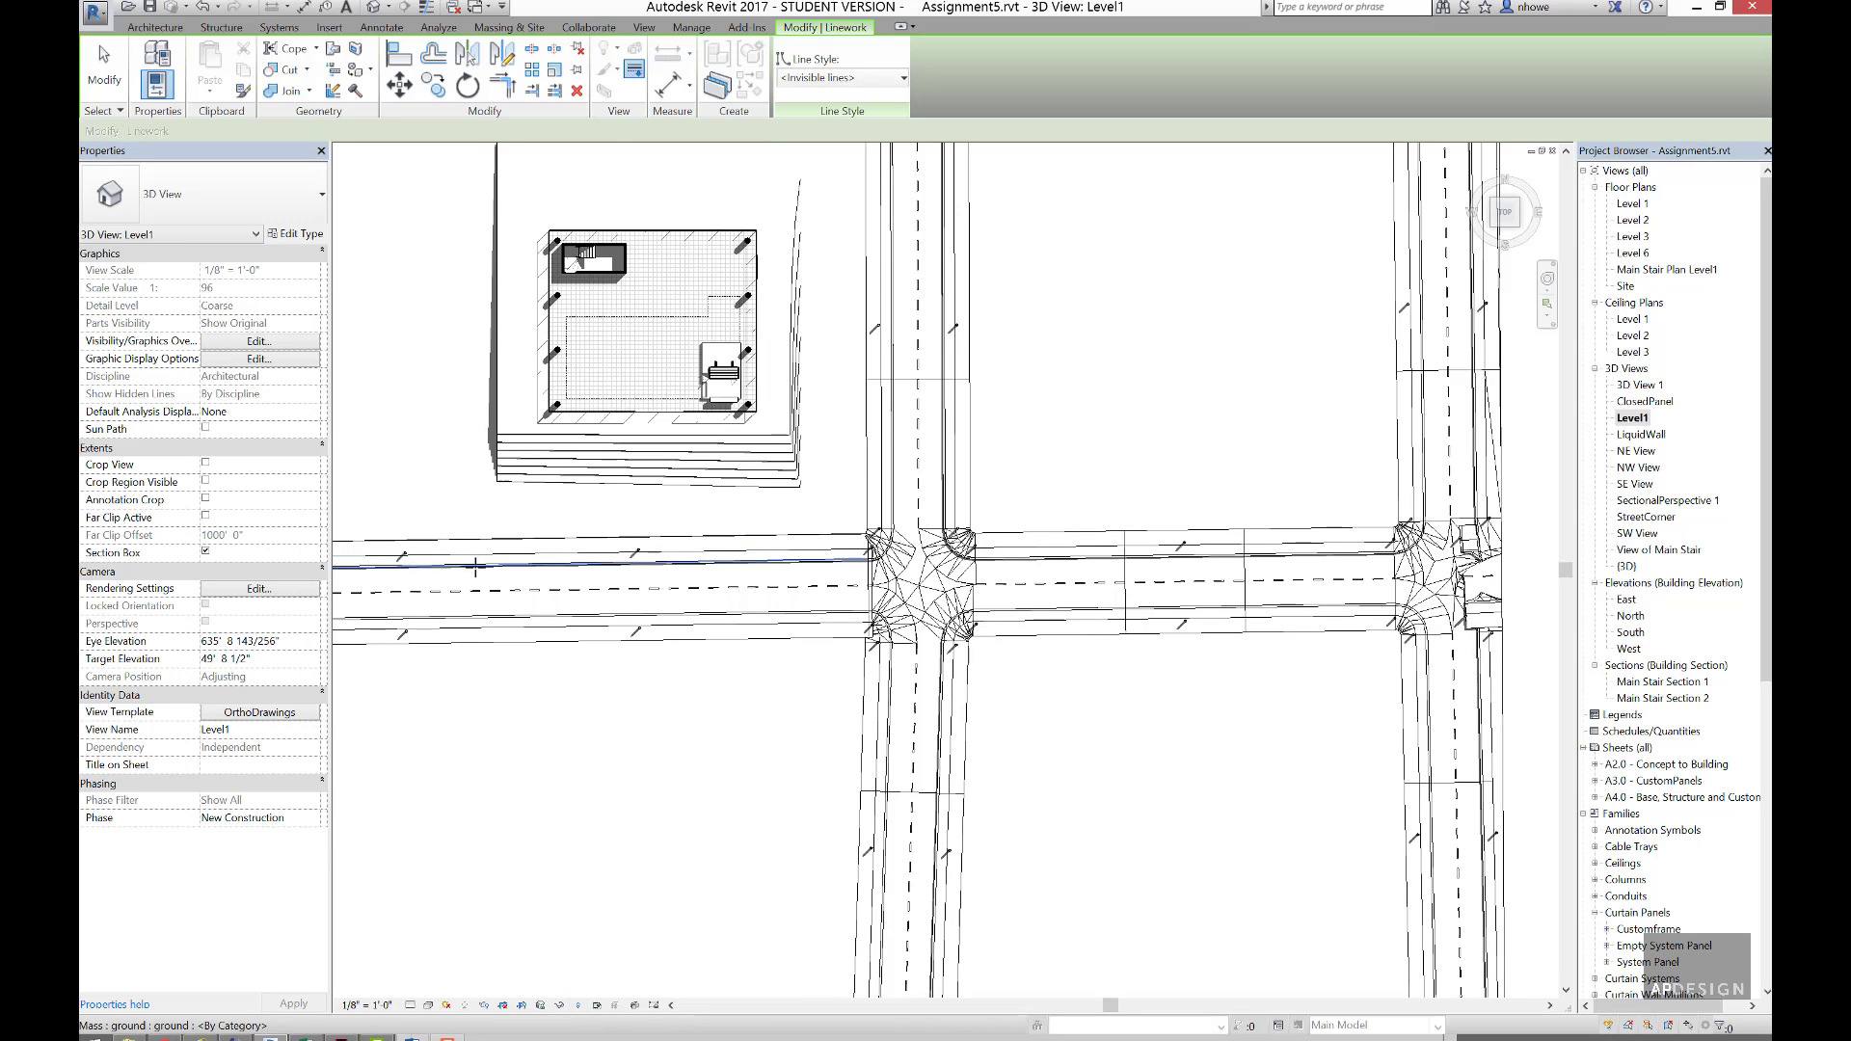
{"action": "scroll", "coordinate": [473, 559], "scroll_direction": "down", "scroll_amount": 2}
{"action": "left_click", "coordinate": [576, 1005]}
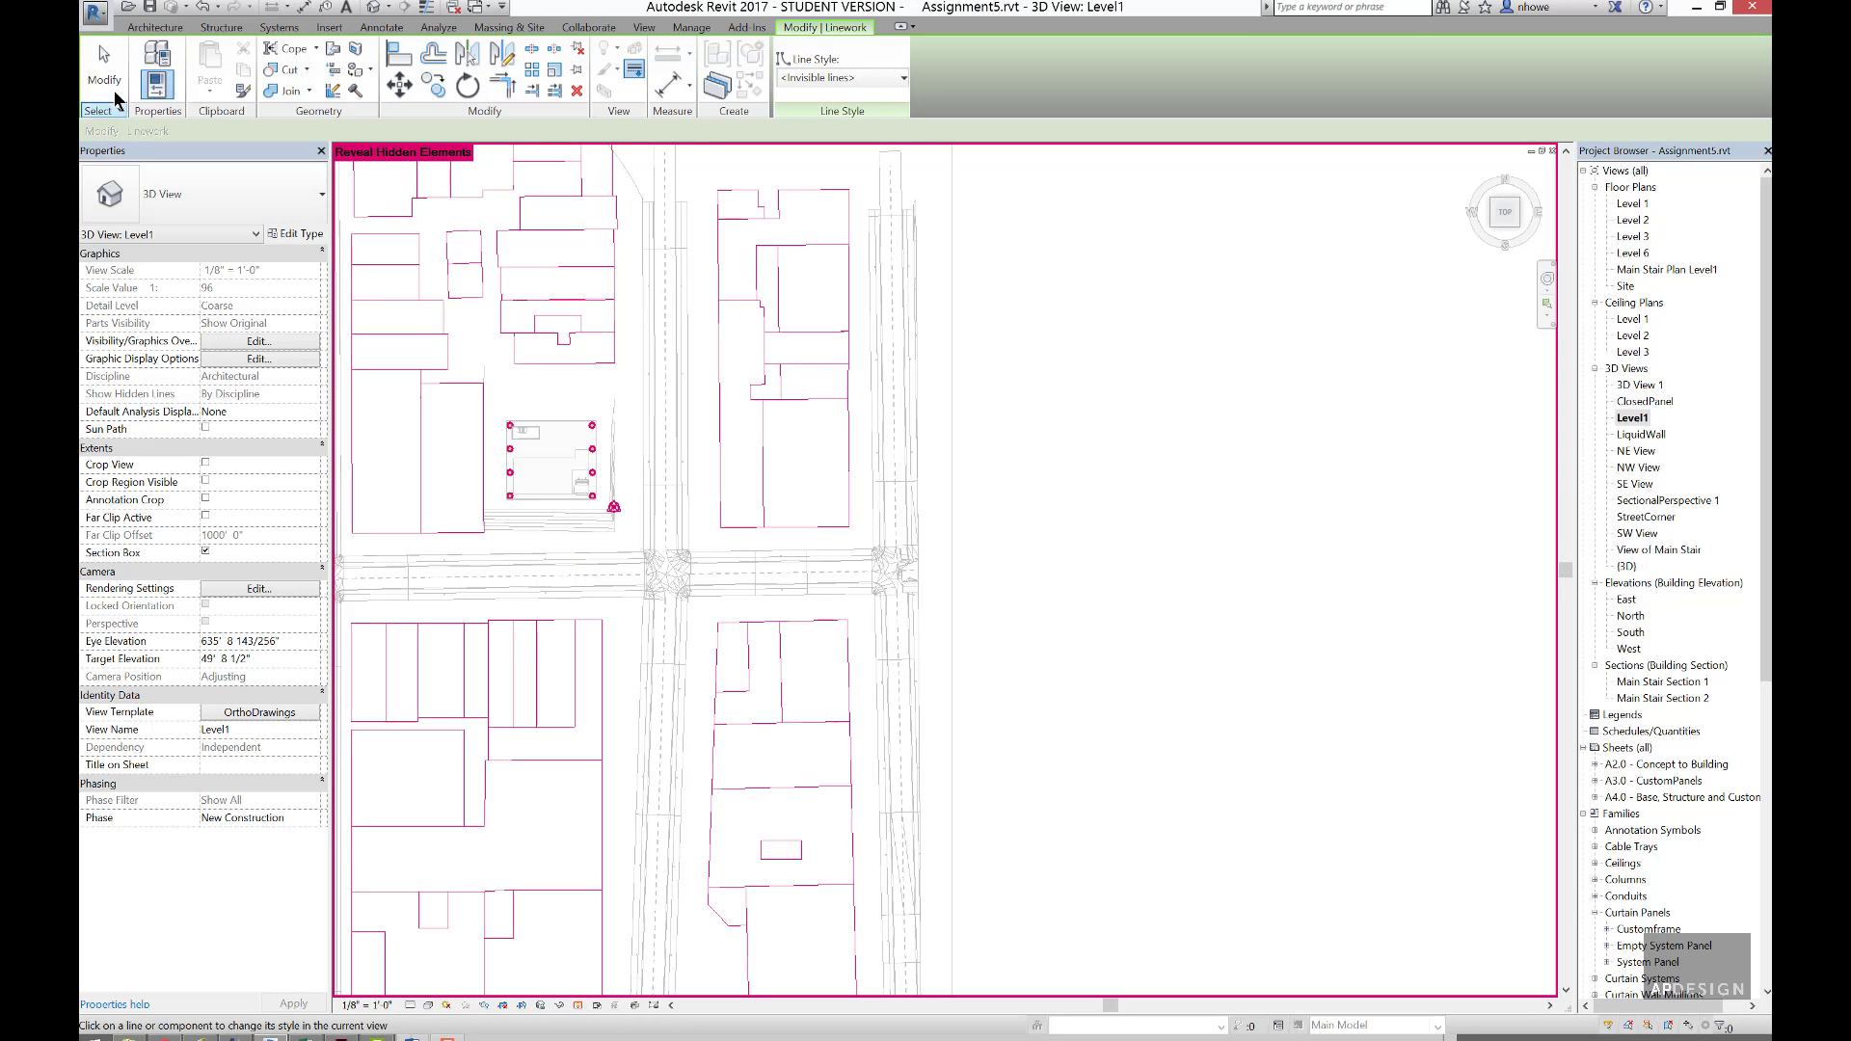
{"action": "left_click", "coordinate": [421, 392]}
{"action": "right_click", "coordinate": [459, 389]}
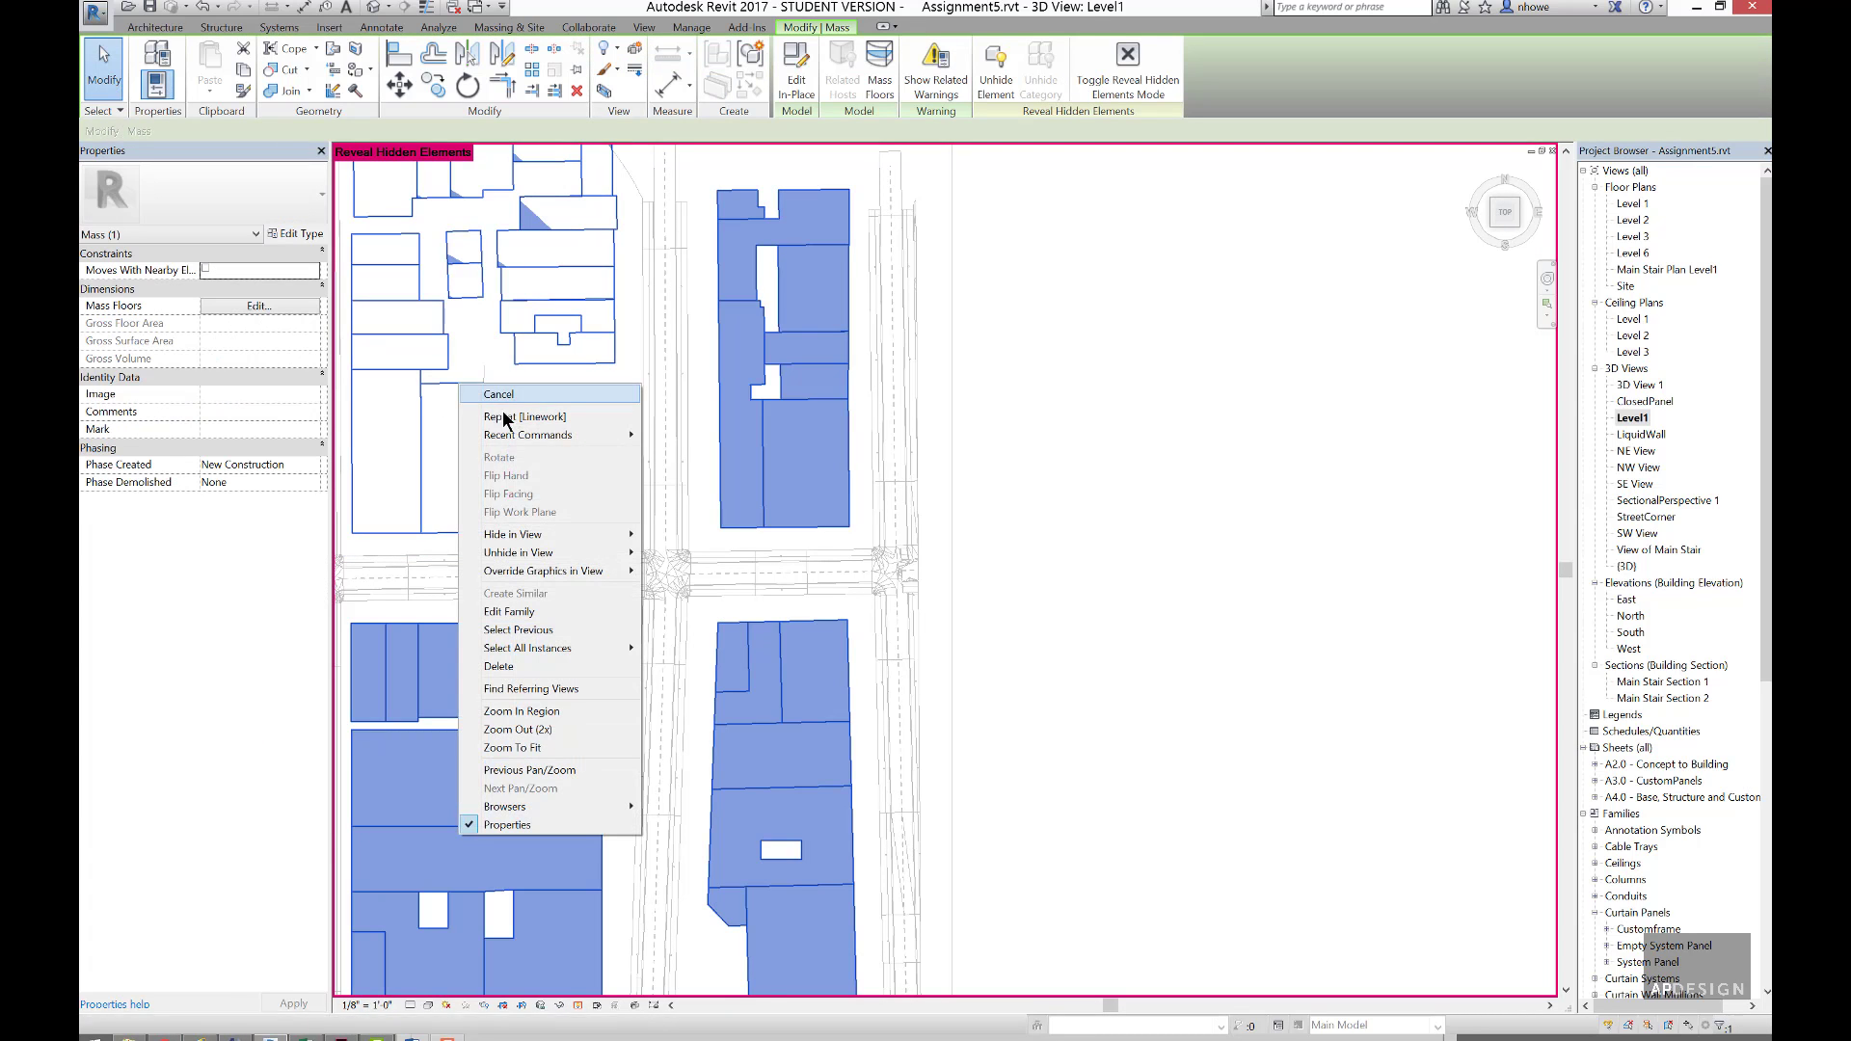
{"action": "mouse_move", "coordinate": [563, 552]}
{"action": "left_click", "coordinate": [707, 557]}
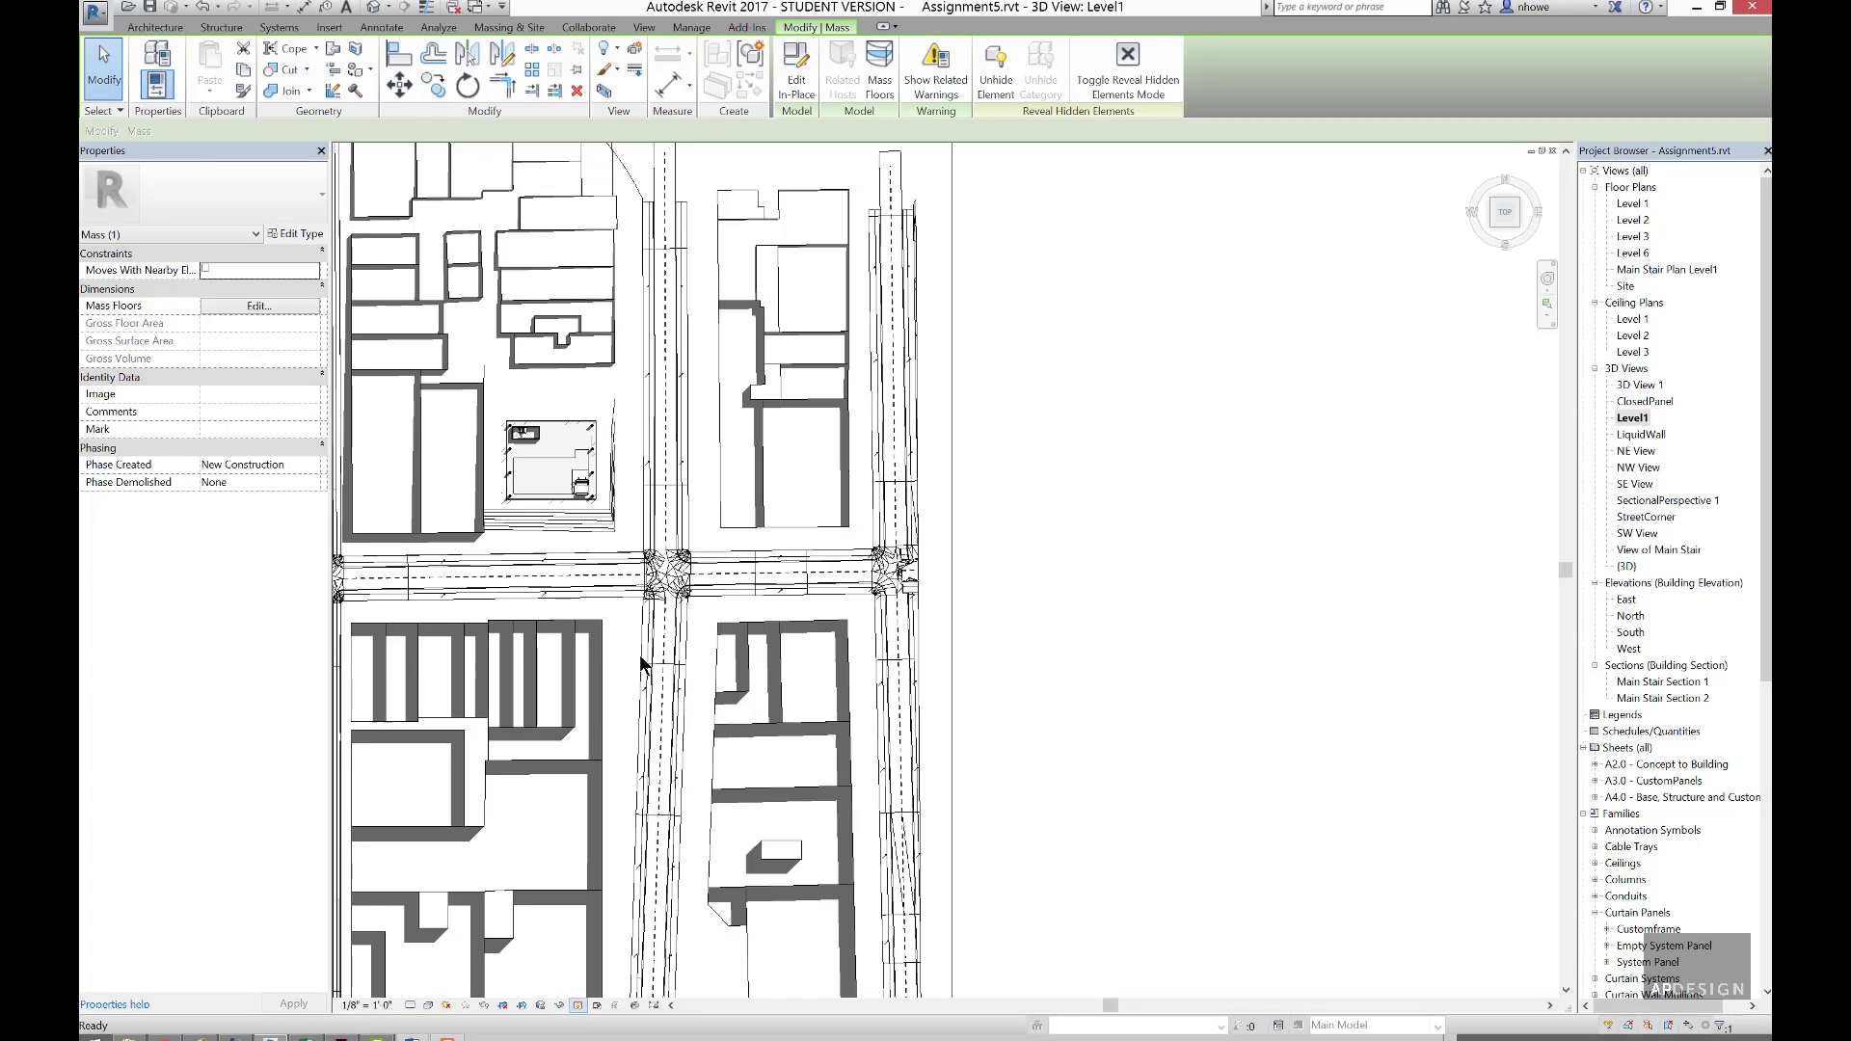
- Examine the cut Level 1 floor, focusing on the stair core's walls, door, stair railings and the shadows they cast
{"action": "scroll", "coordinate": [467, 436], "scroll_direction": "up", "scroll_amount": 5}
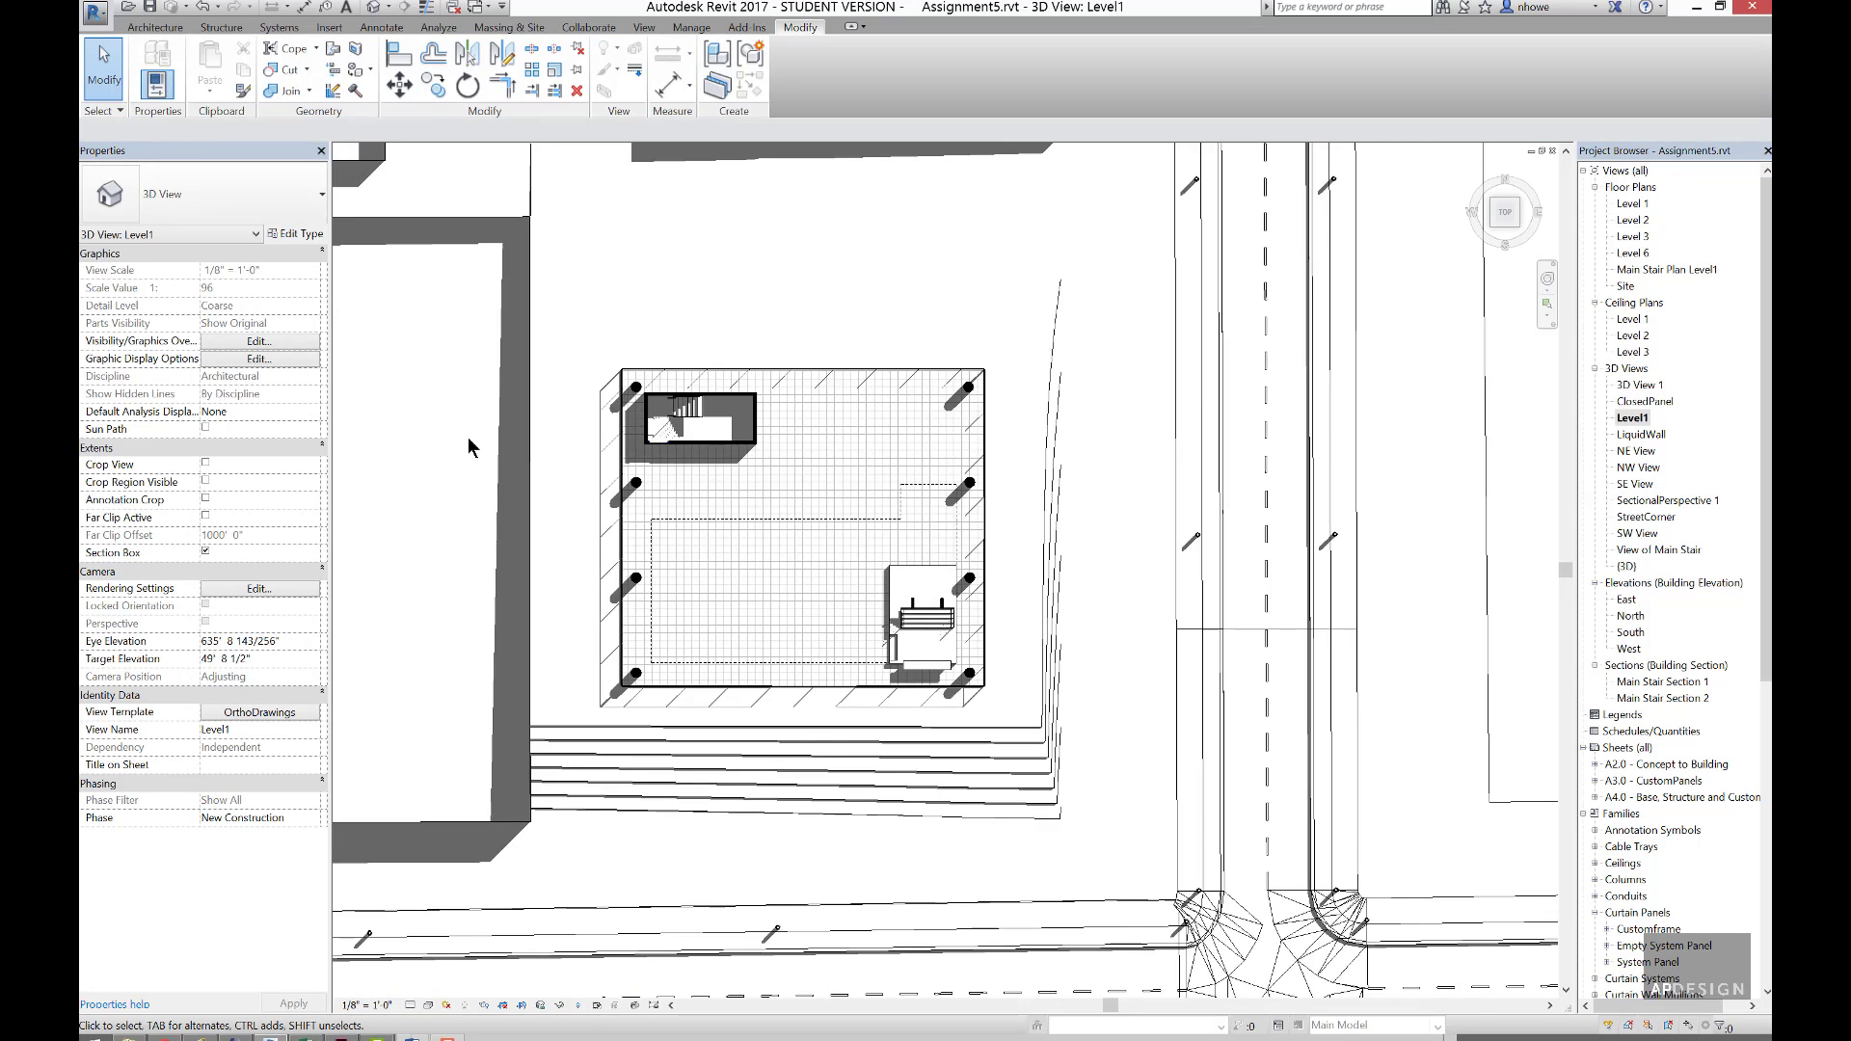
{"action": "scroll", "coordinate": [467, 437], "scroll_direction": "up", "scroll_amount": 2}
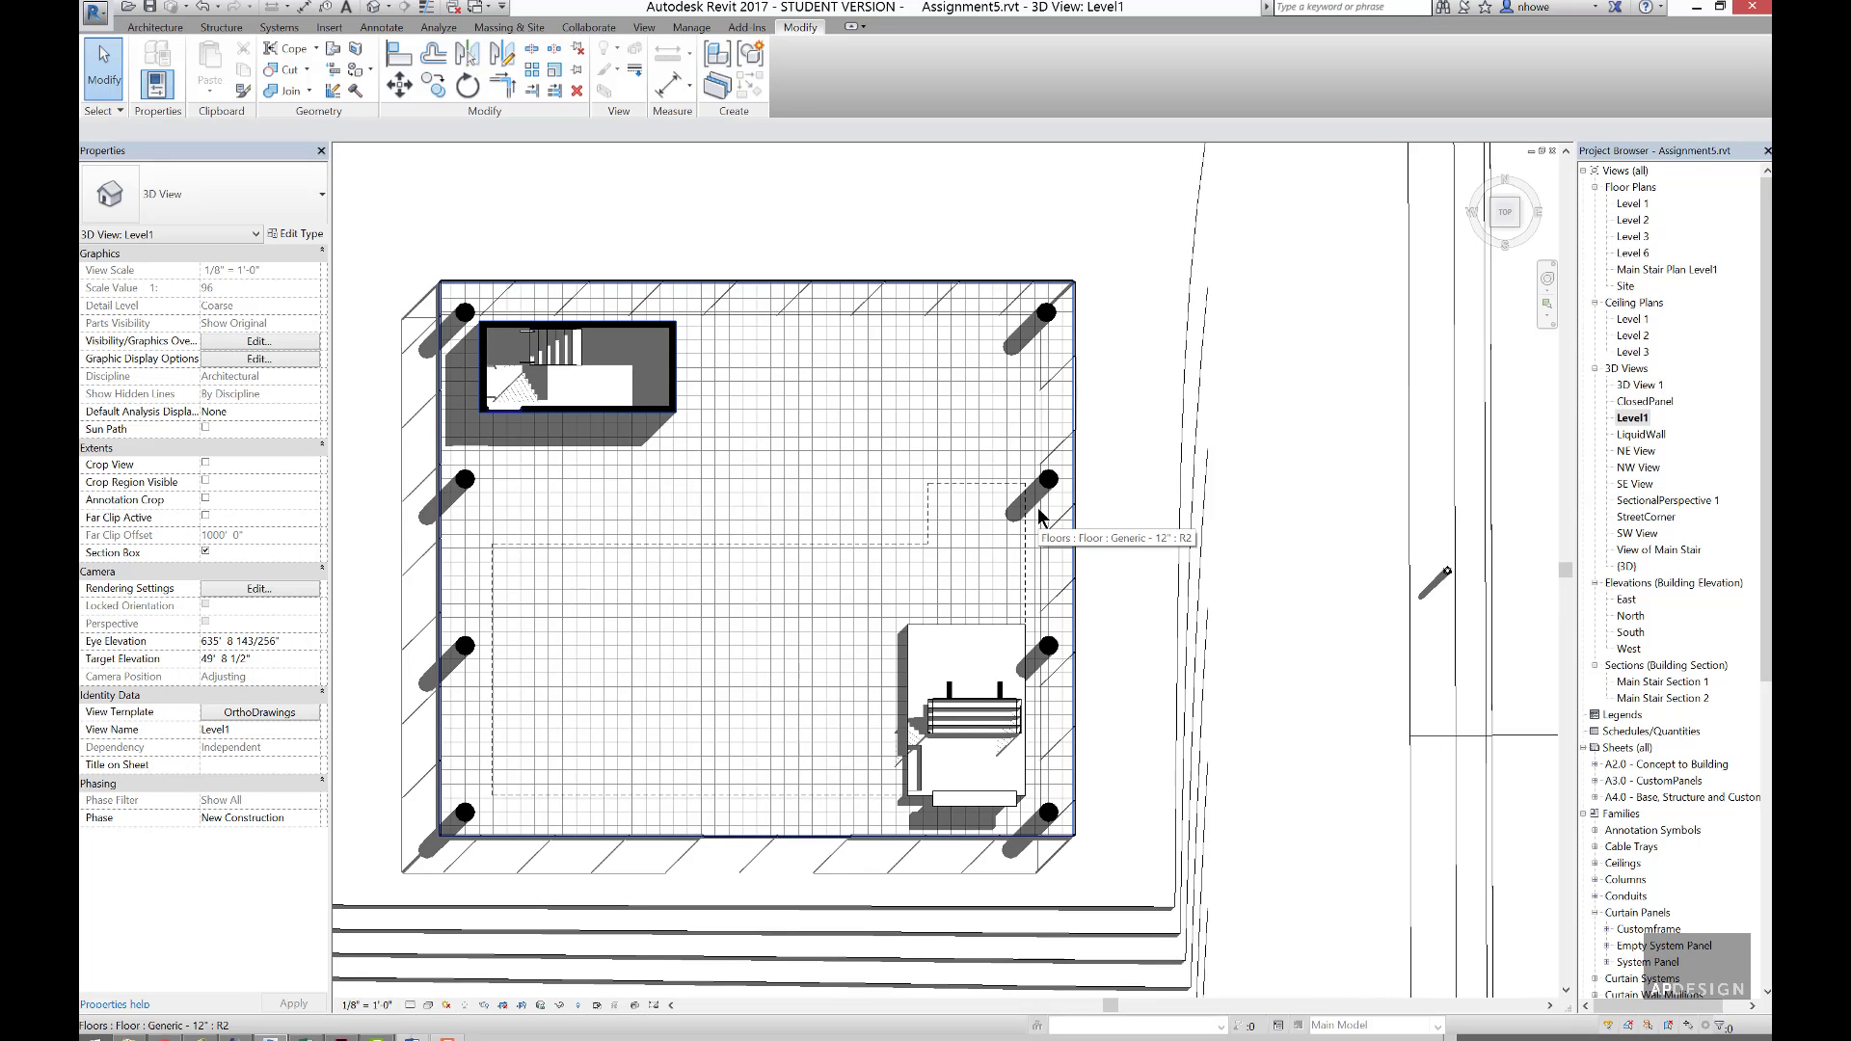
{"action": "scroll", "coordinate": [490, 438], "scroll_direction": "up", "scroll_amount": 5}
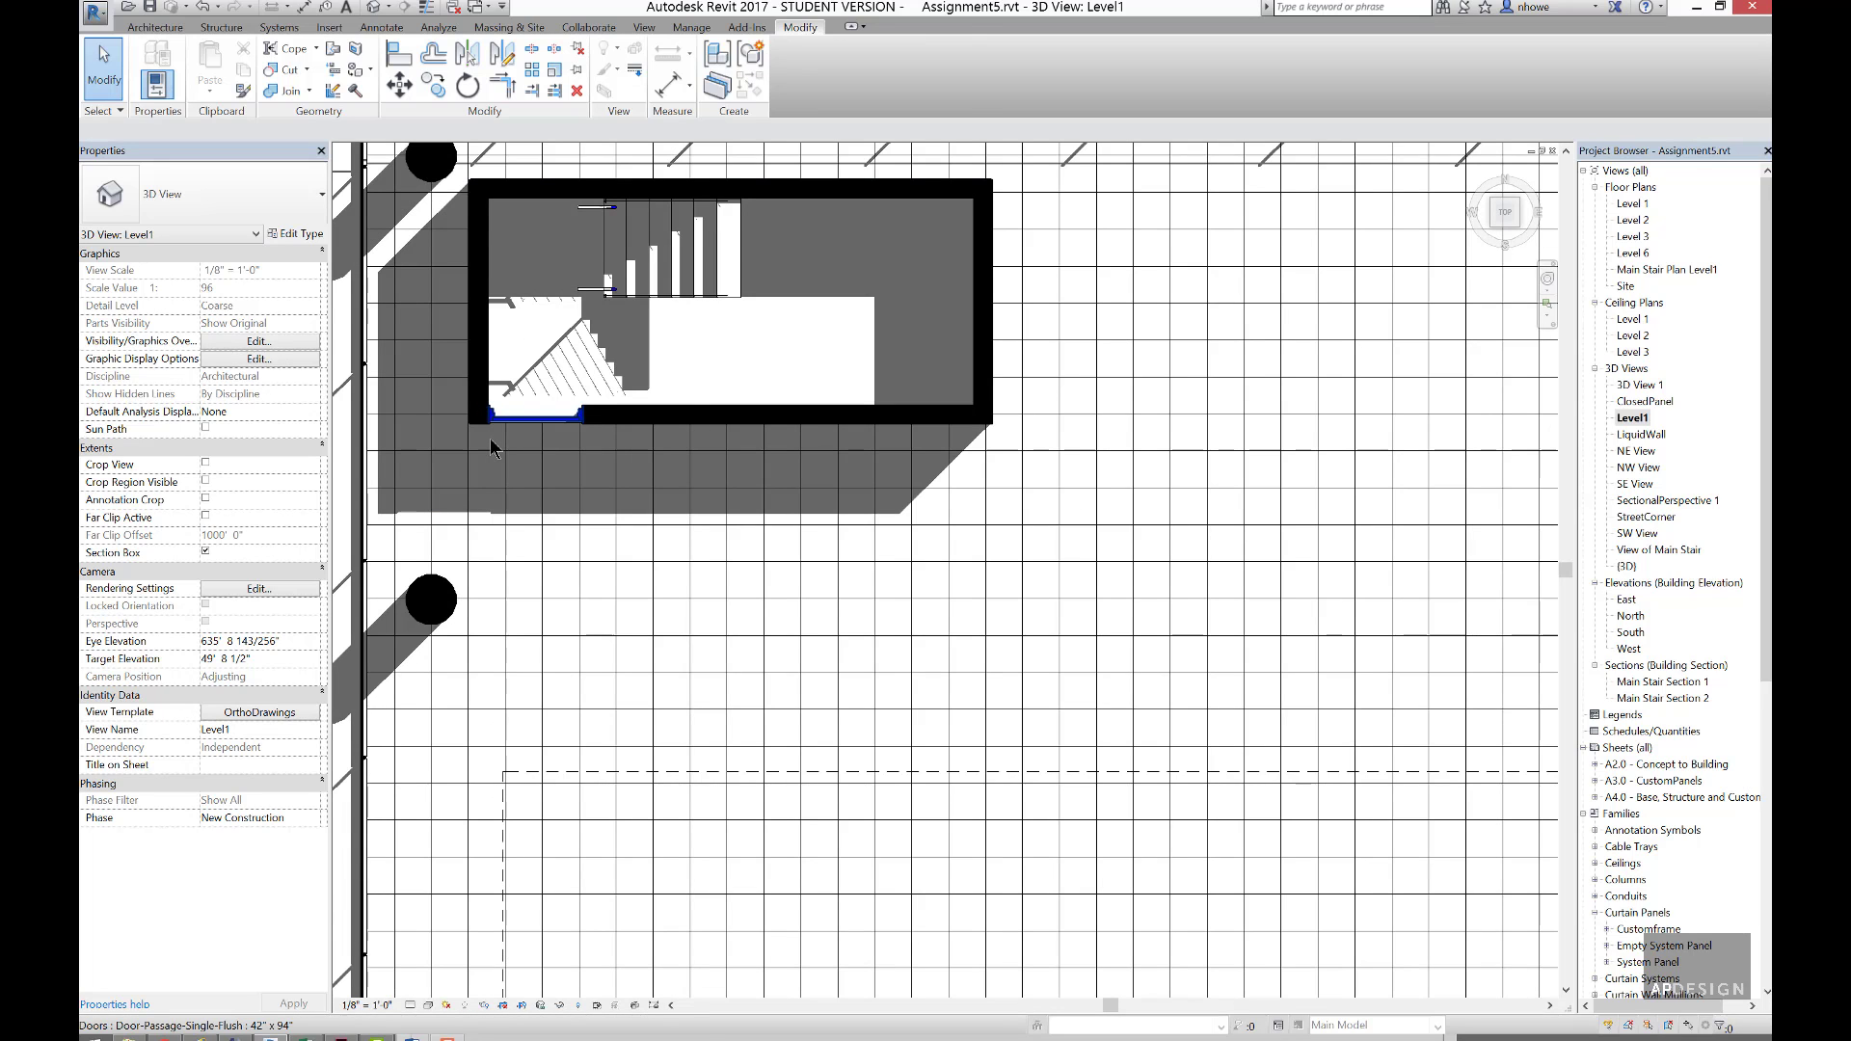
{"action": "scroll", "coordinate": [490, 437], "scroll_direction": "down", "scroll_amount": 4}
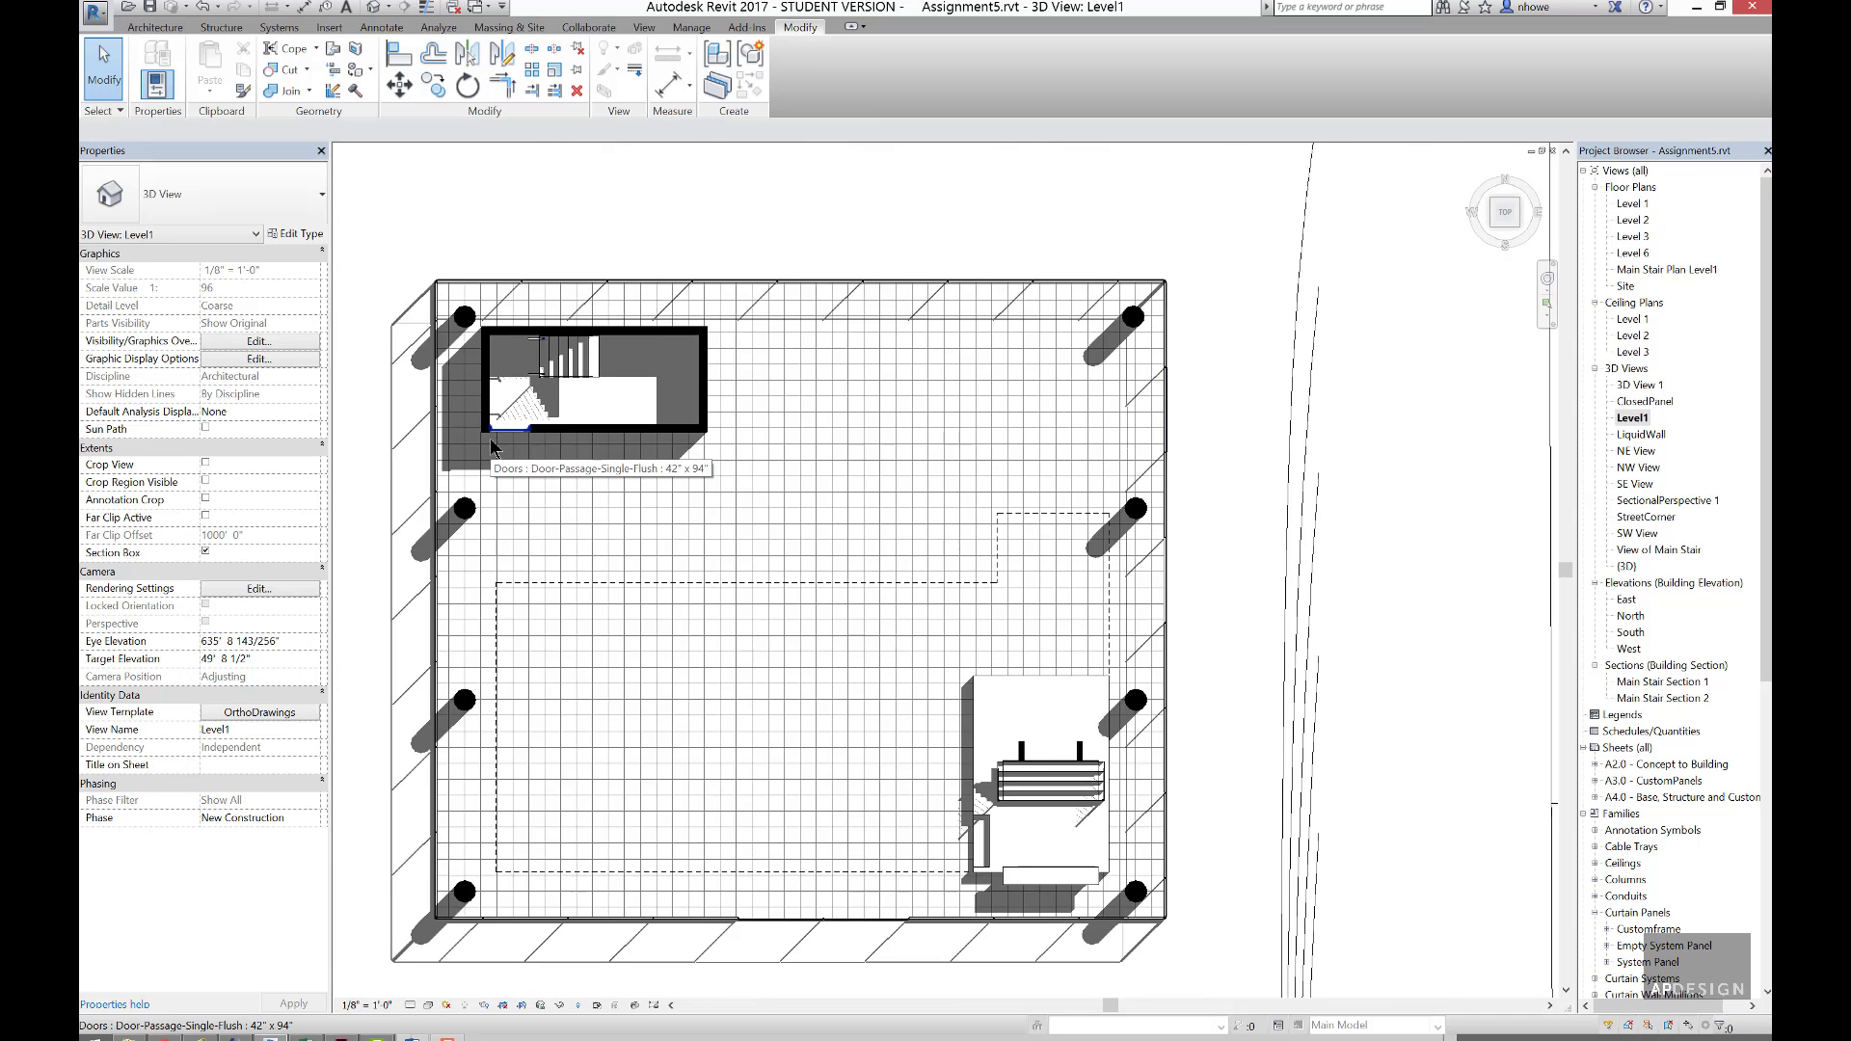
{"action": "scroll", "coordinate": [490, 442], "scroll_direction": "up", "scroll_amount": 4}
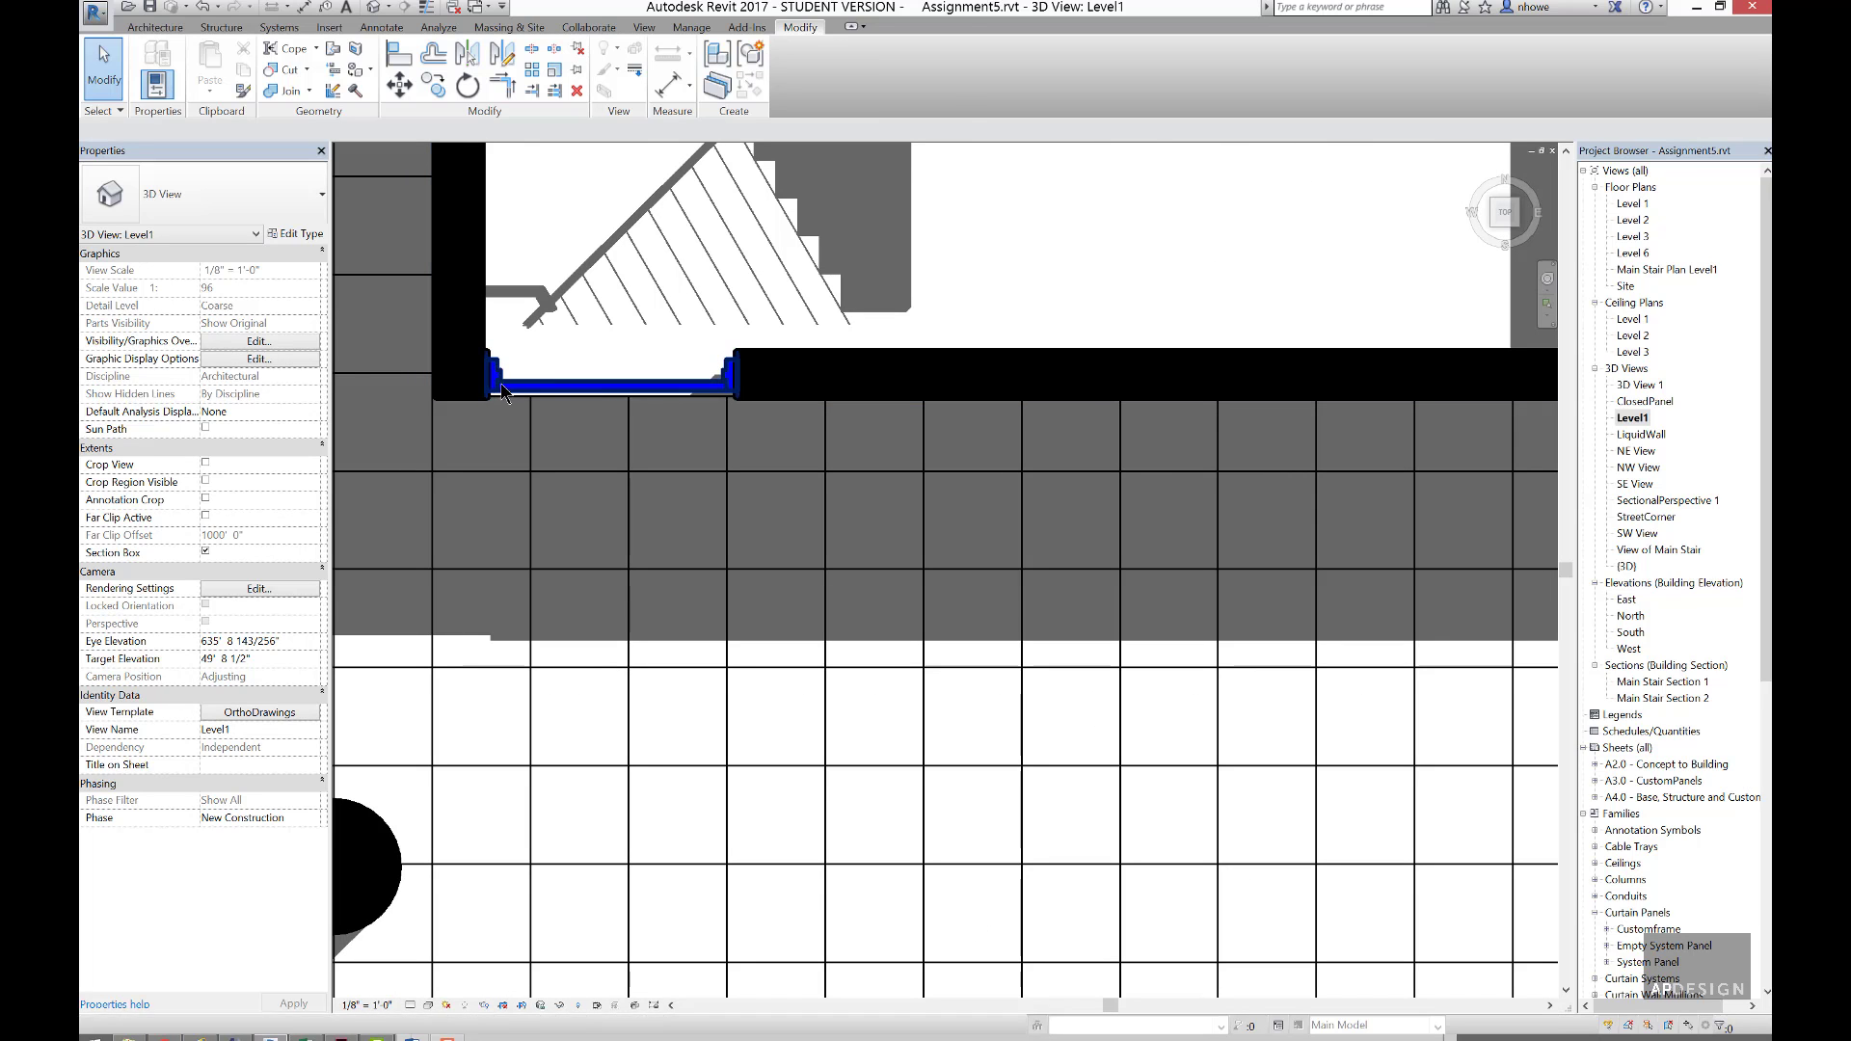
{"action": "scroll", "coordinate": [732, 369], "scroll_direction": "down", "scroll_amount": 3}
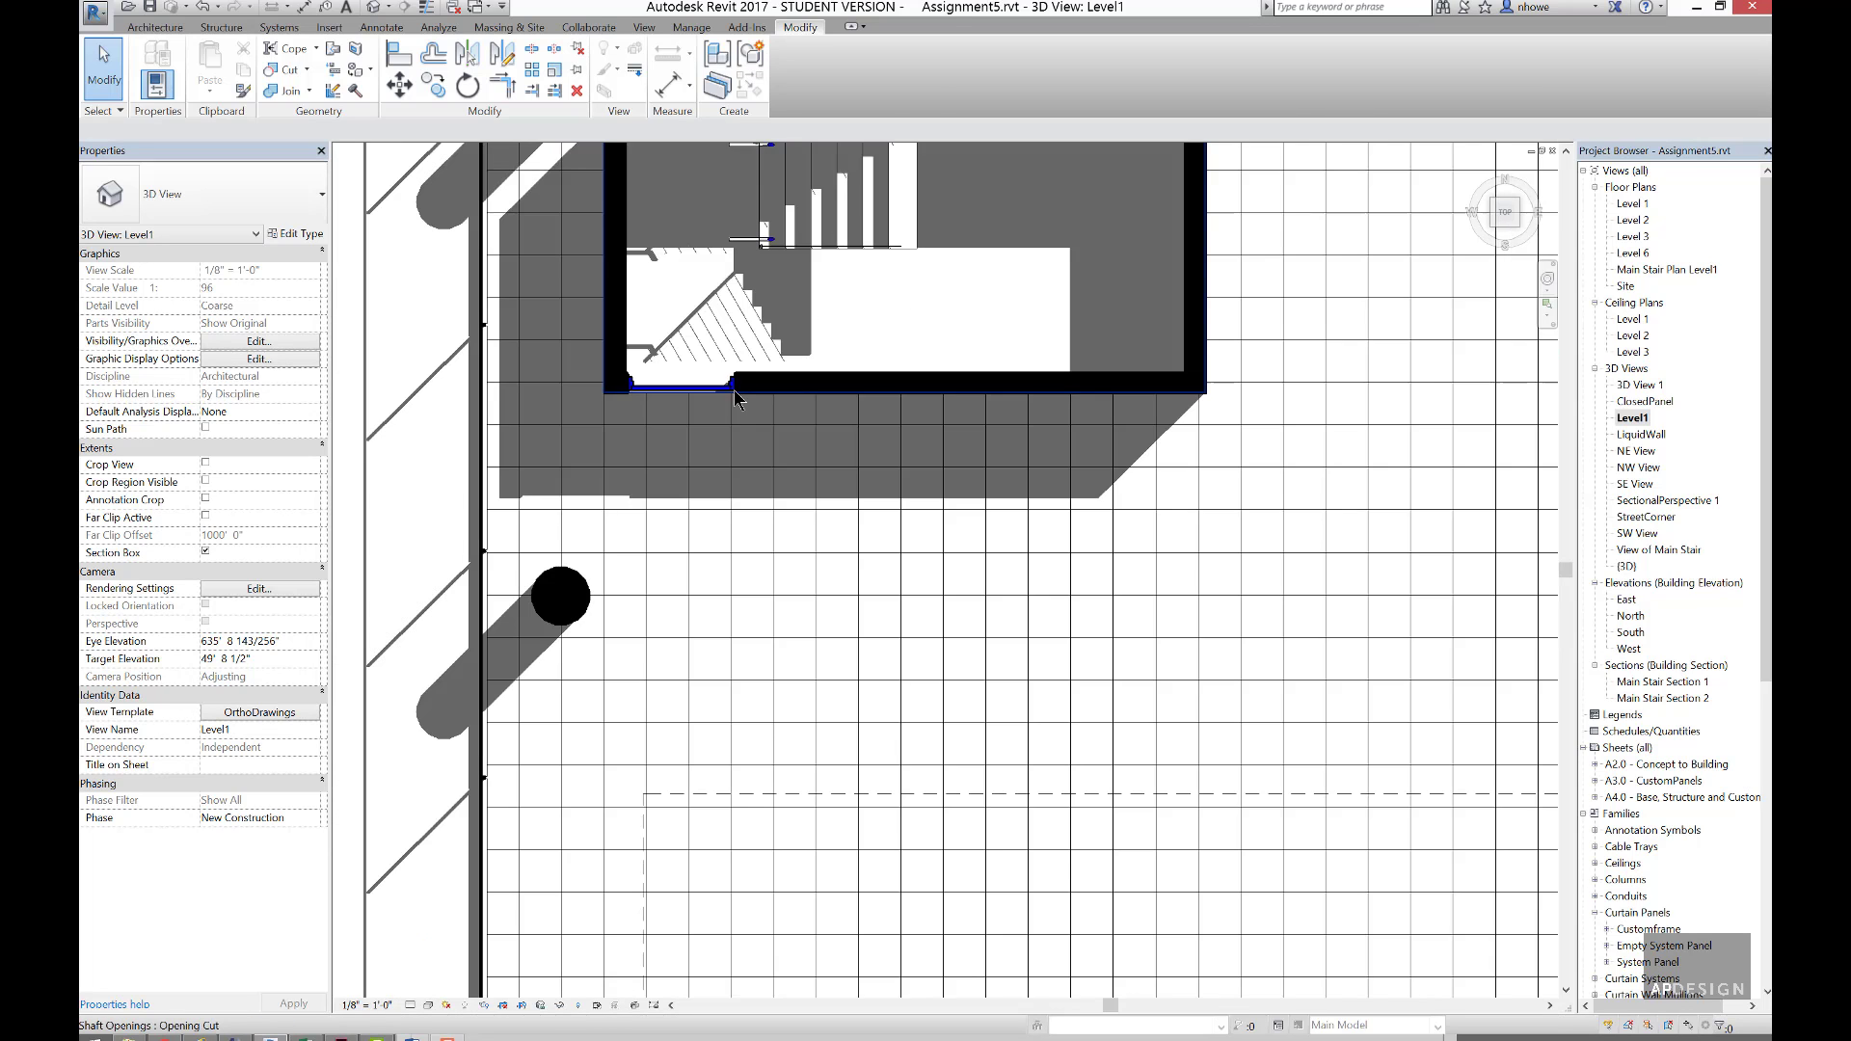
{"action": "scroll", "coordinate": [735, 395], "scroll_direction": "up", "scroll_amount": 3}
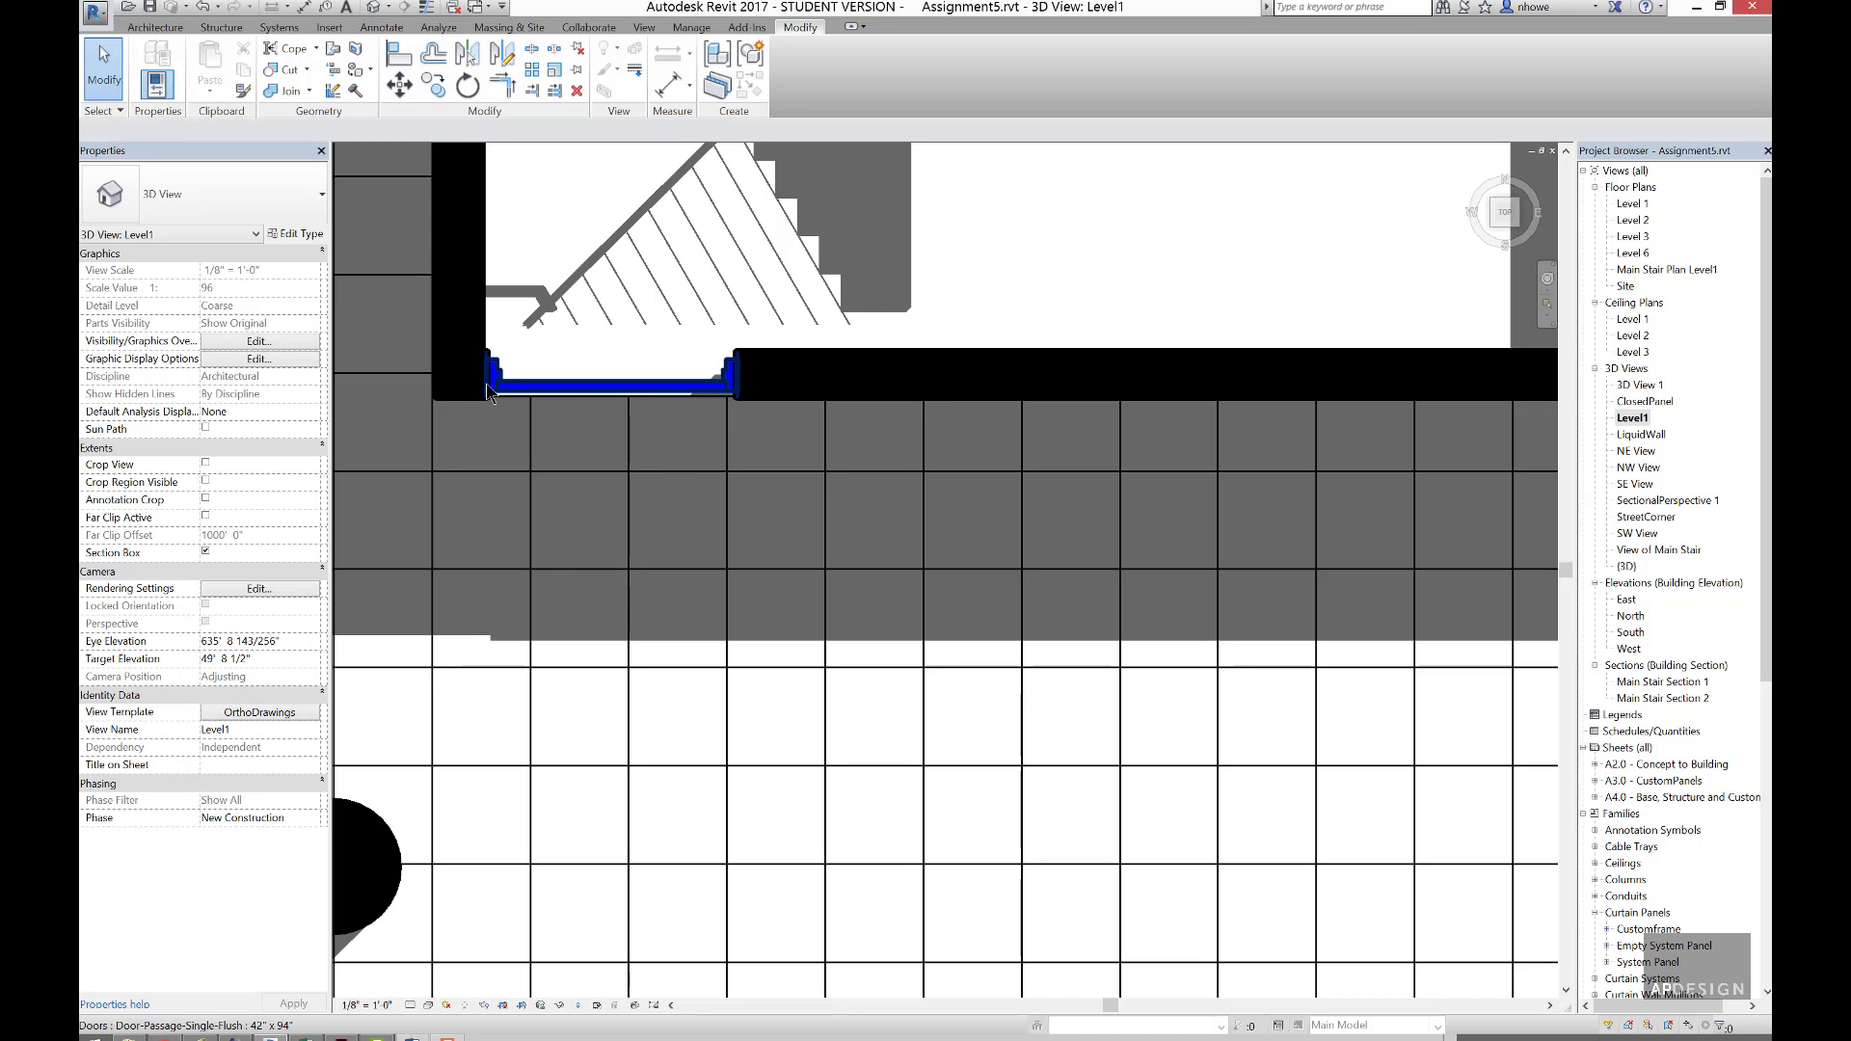
{"action": "scroll", "coordinate": [744, 412], "scroll_direction": "down", "scroll_amount": 3}
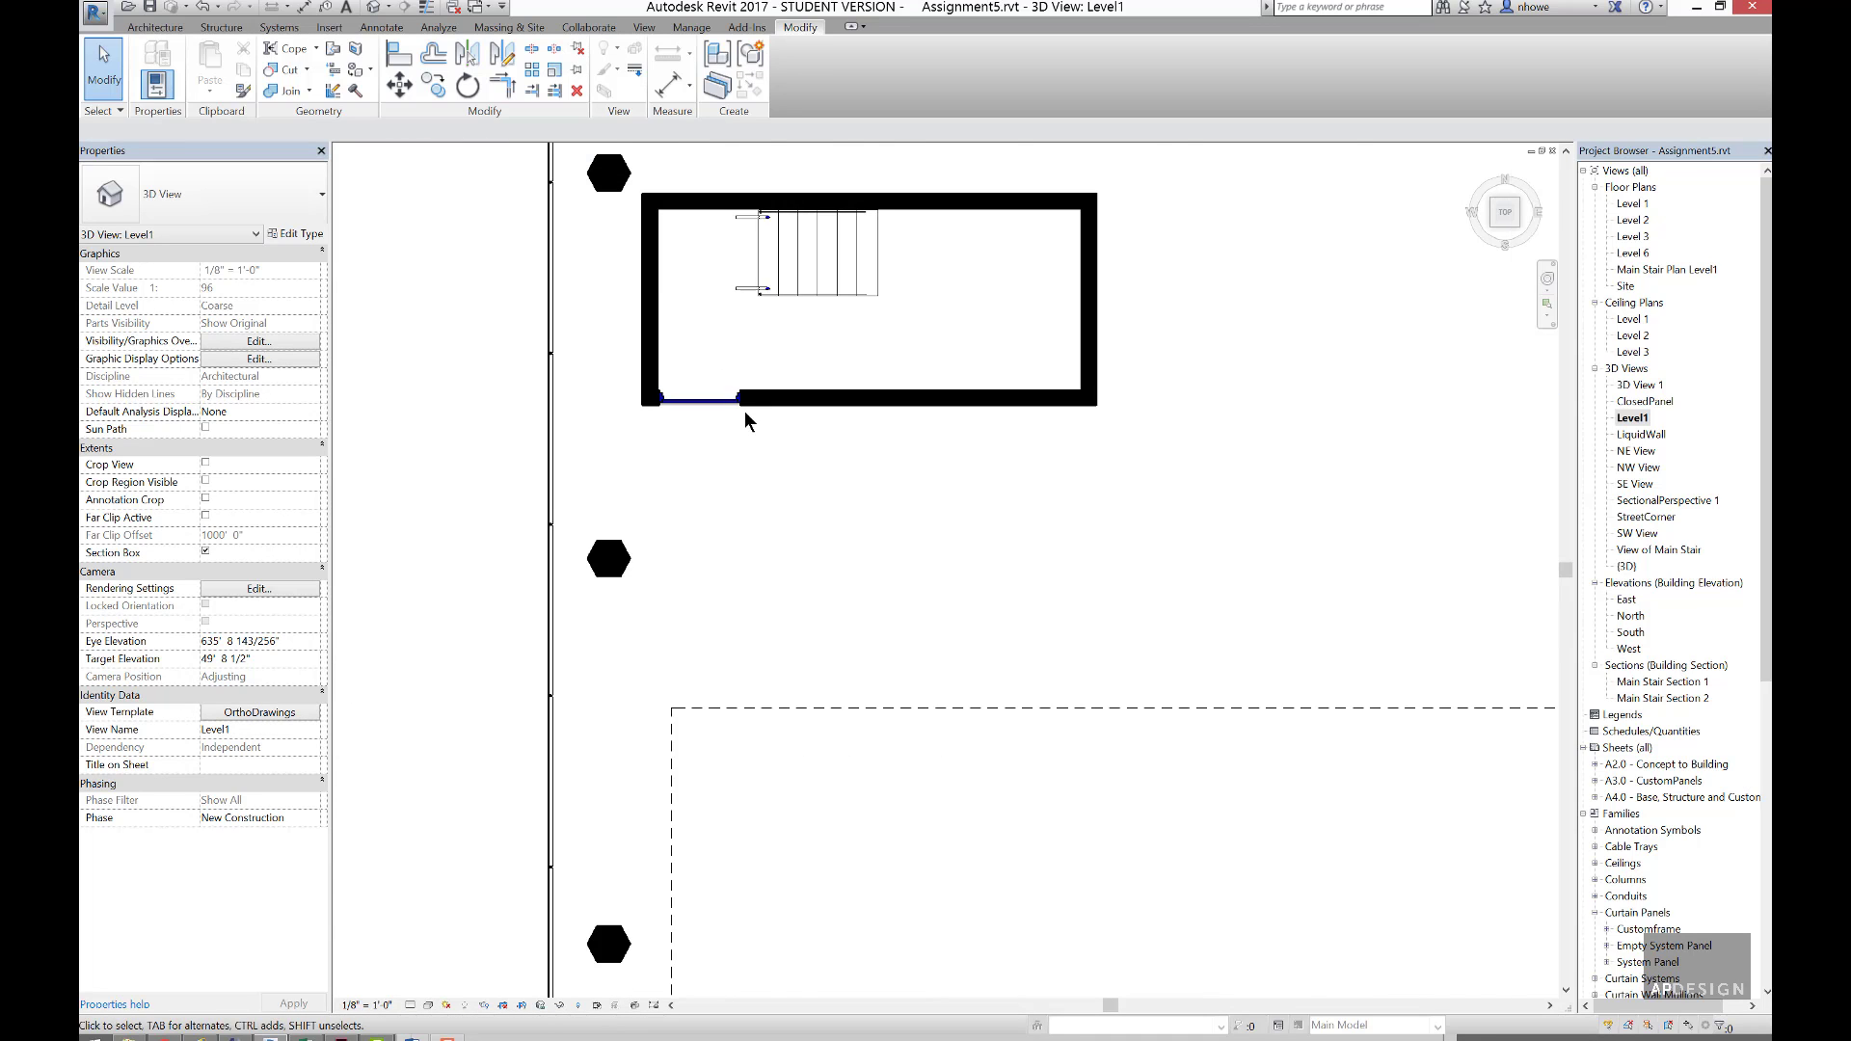
{"action": "scroll", "coordinate": [755, 231], "scroll_direction": "up", "scroll_amount": 5}
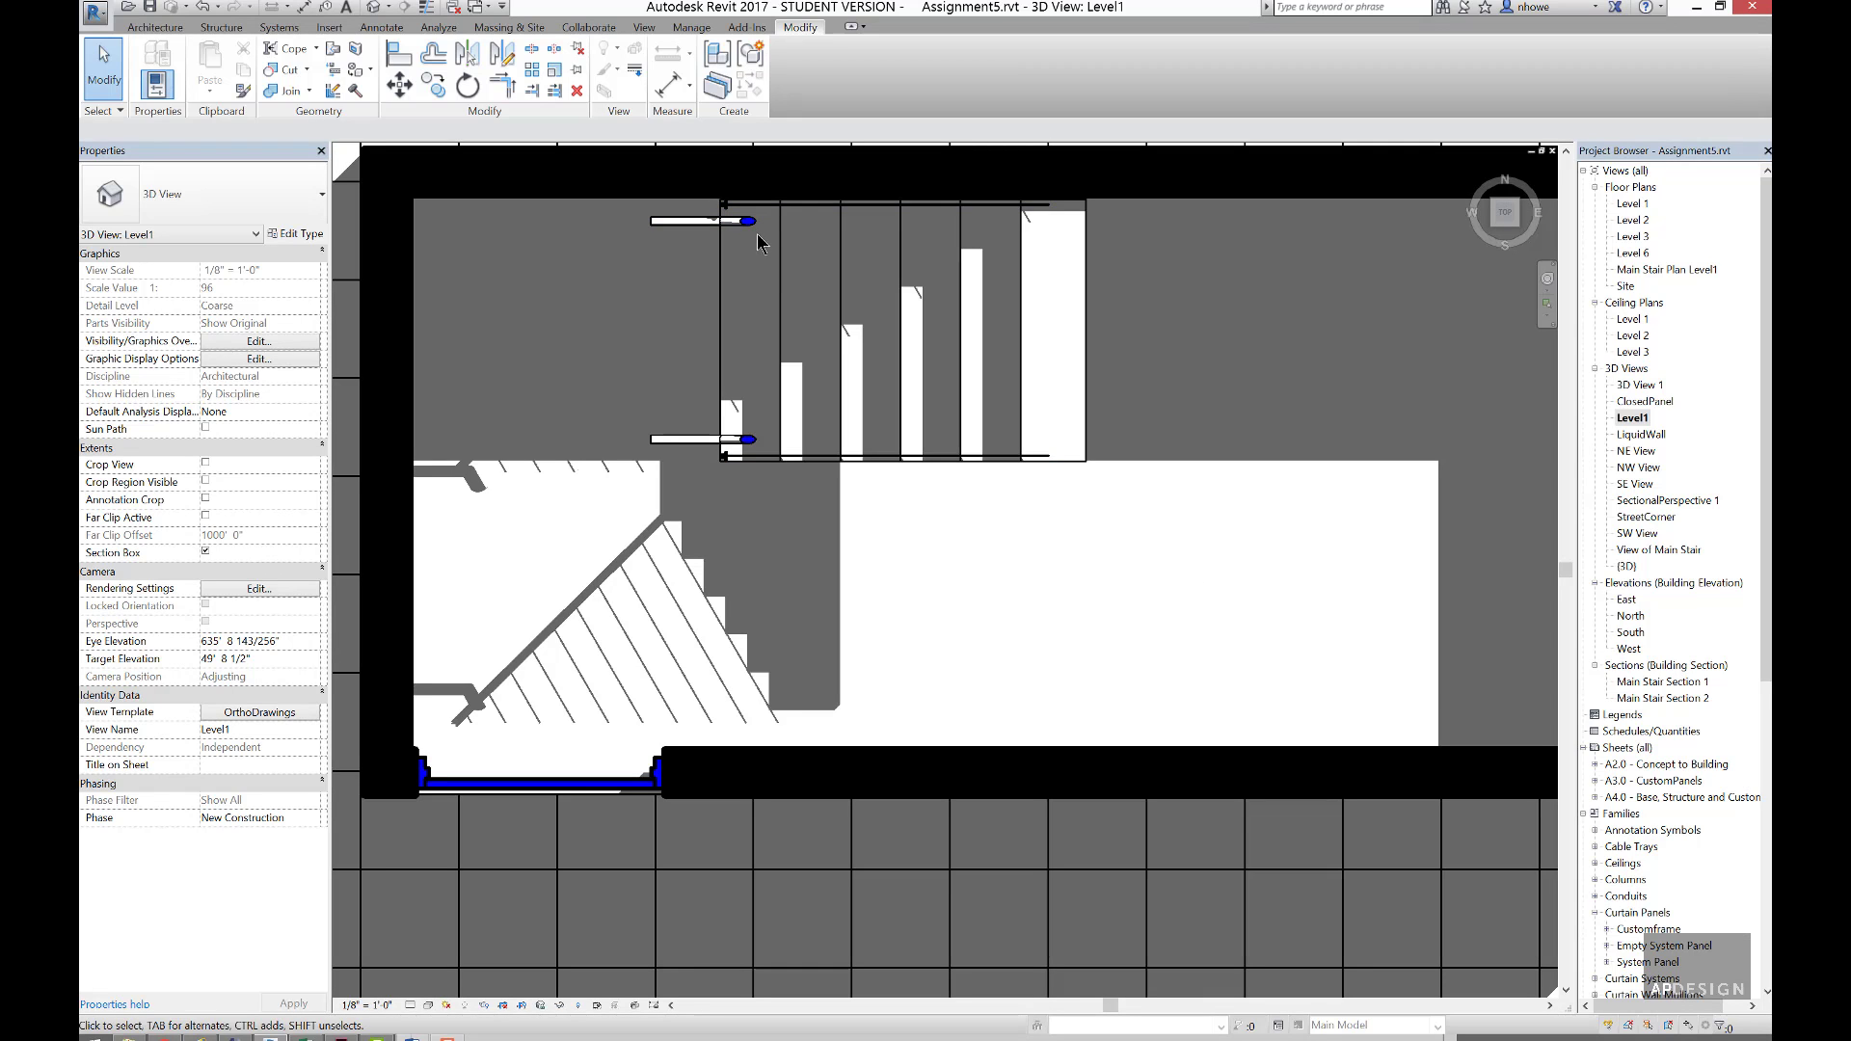
{"action": "scroll", "coordinate": [752, 461], "scroll_direction": "down", "scroll_amount": 8}
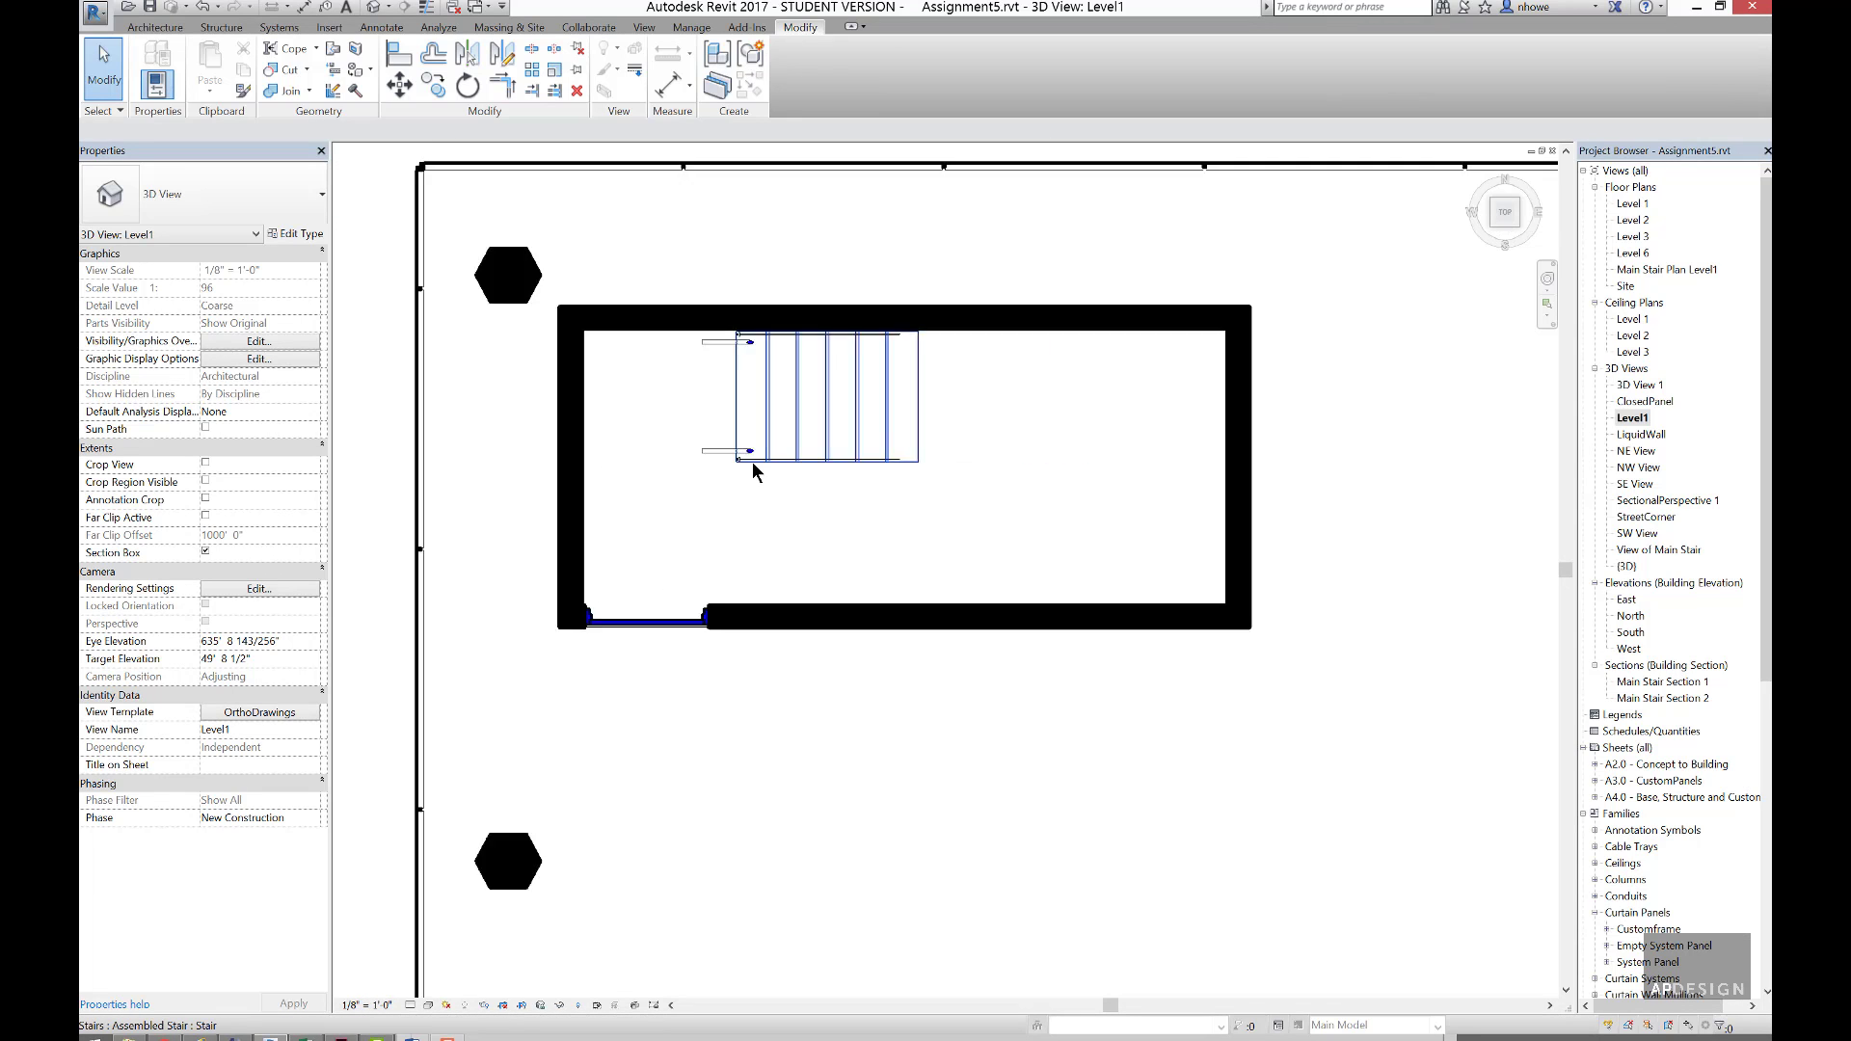
{"action": "scroll", "coordinate": [808, 530], "scroll_direction": "up", "scroll_amount": 4}
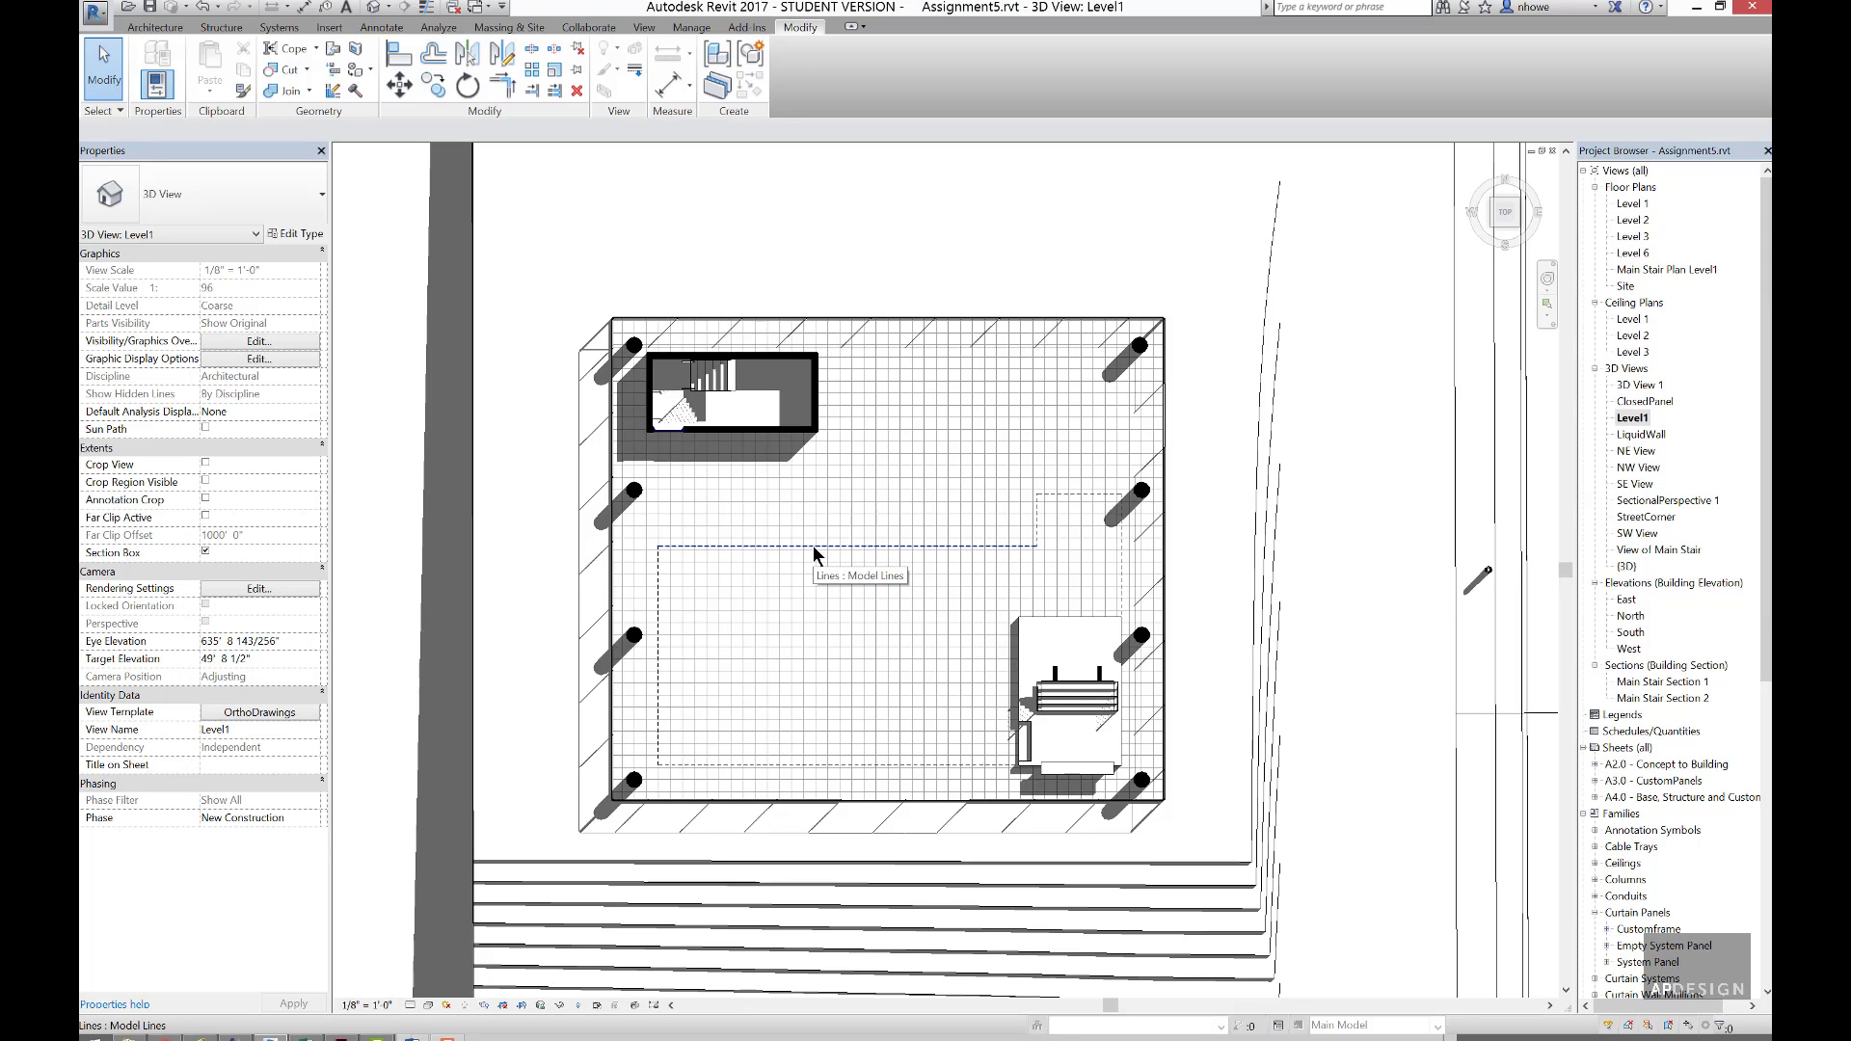
{"action": "scroll", "coordinate": [679, 444], "scroll_direction": "up", "scroll_amount": 7}
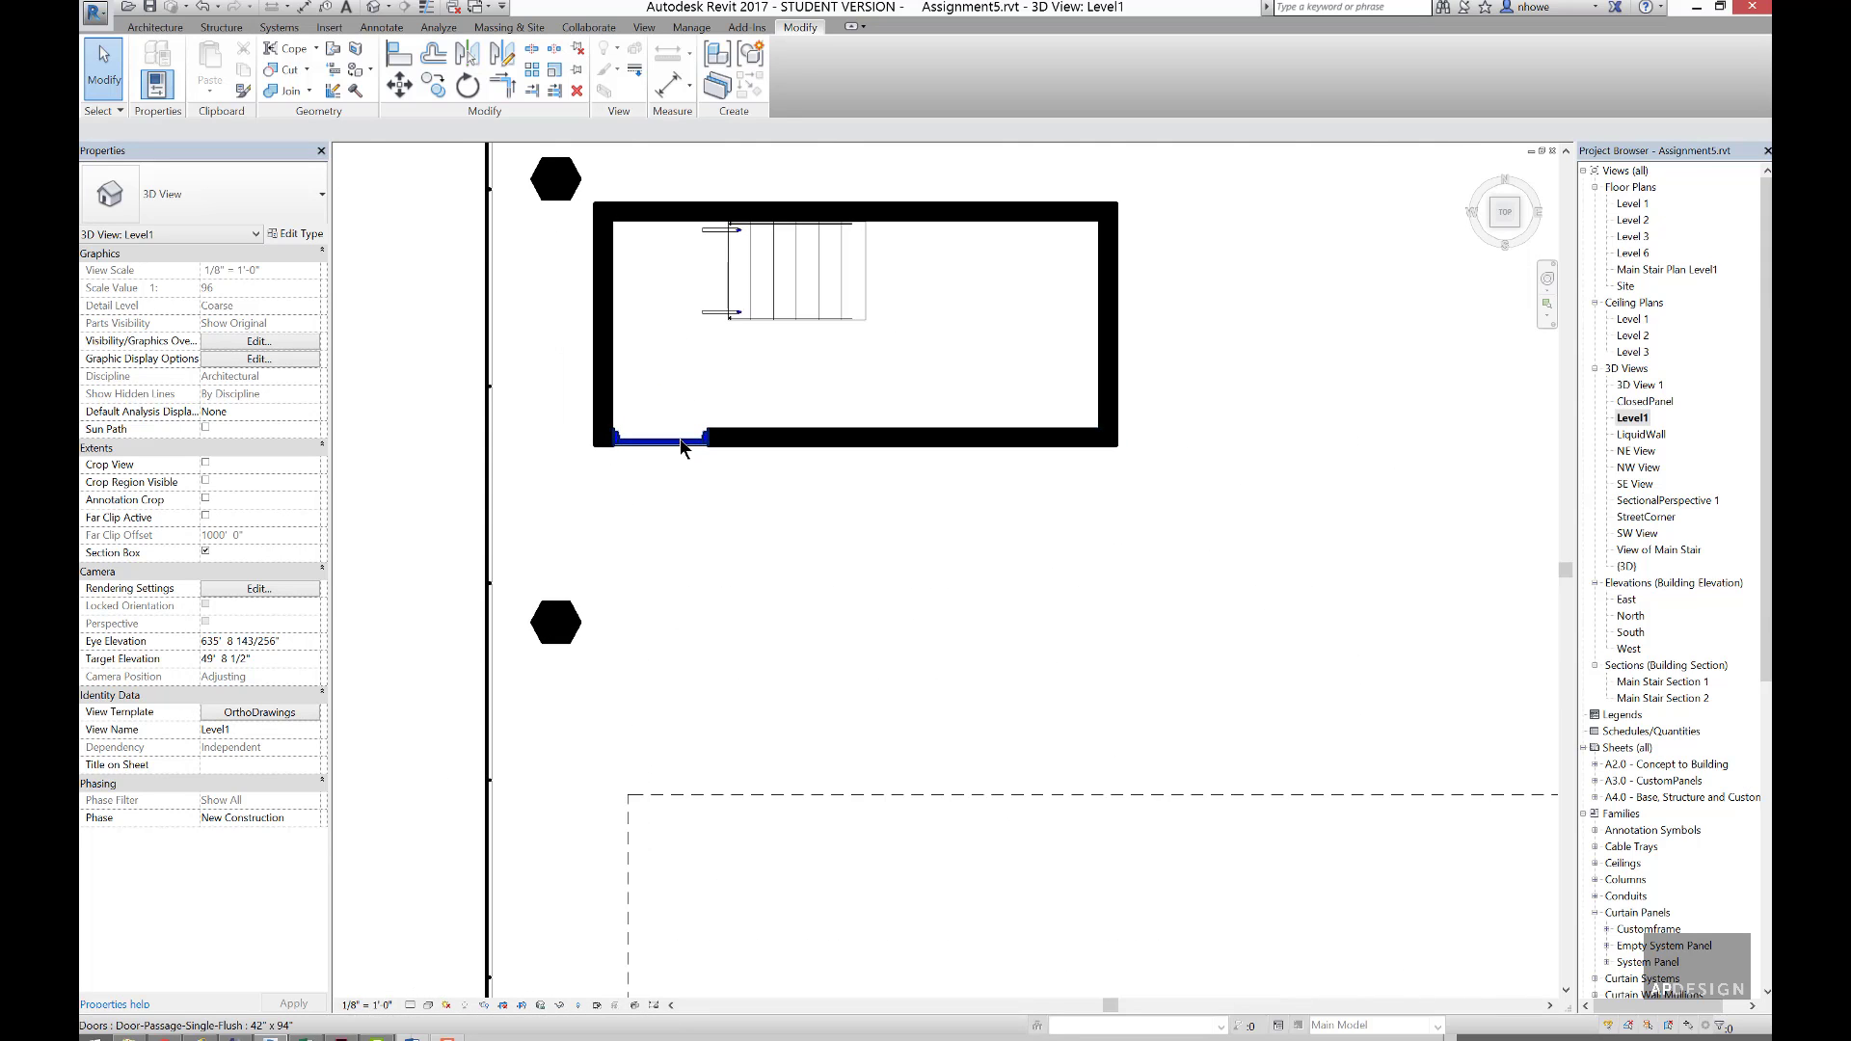
{"action": "scroll", "coordinate": [684, 447], "scroll_direction": "up", "scroll_amount": 2}
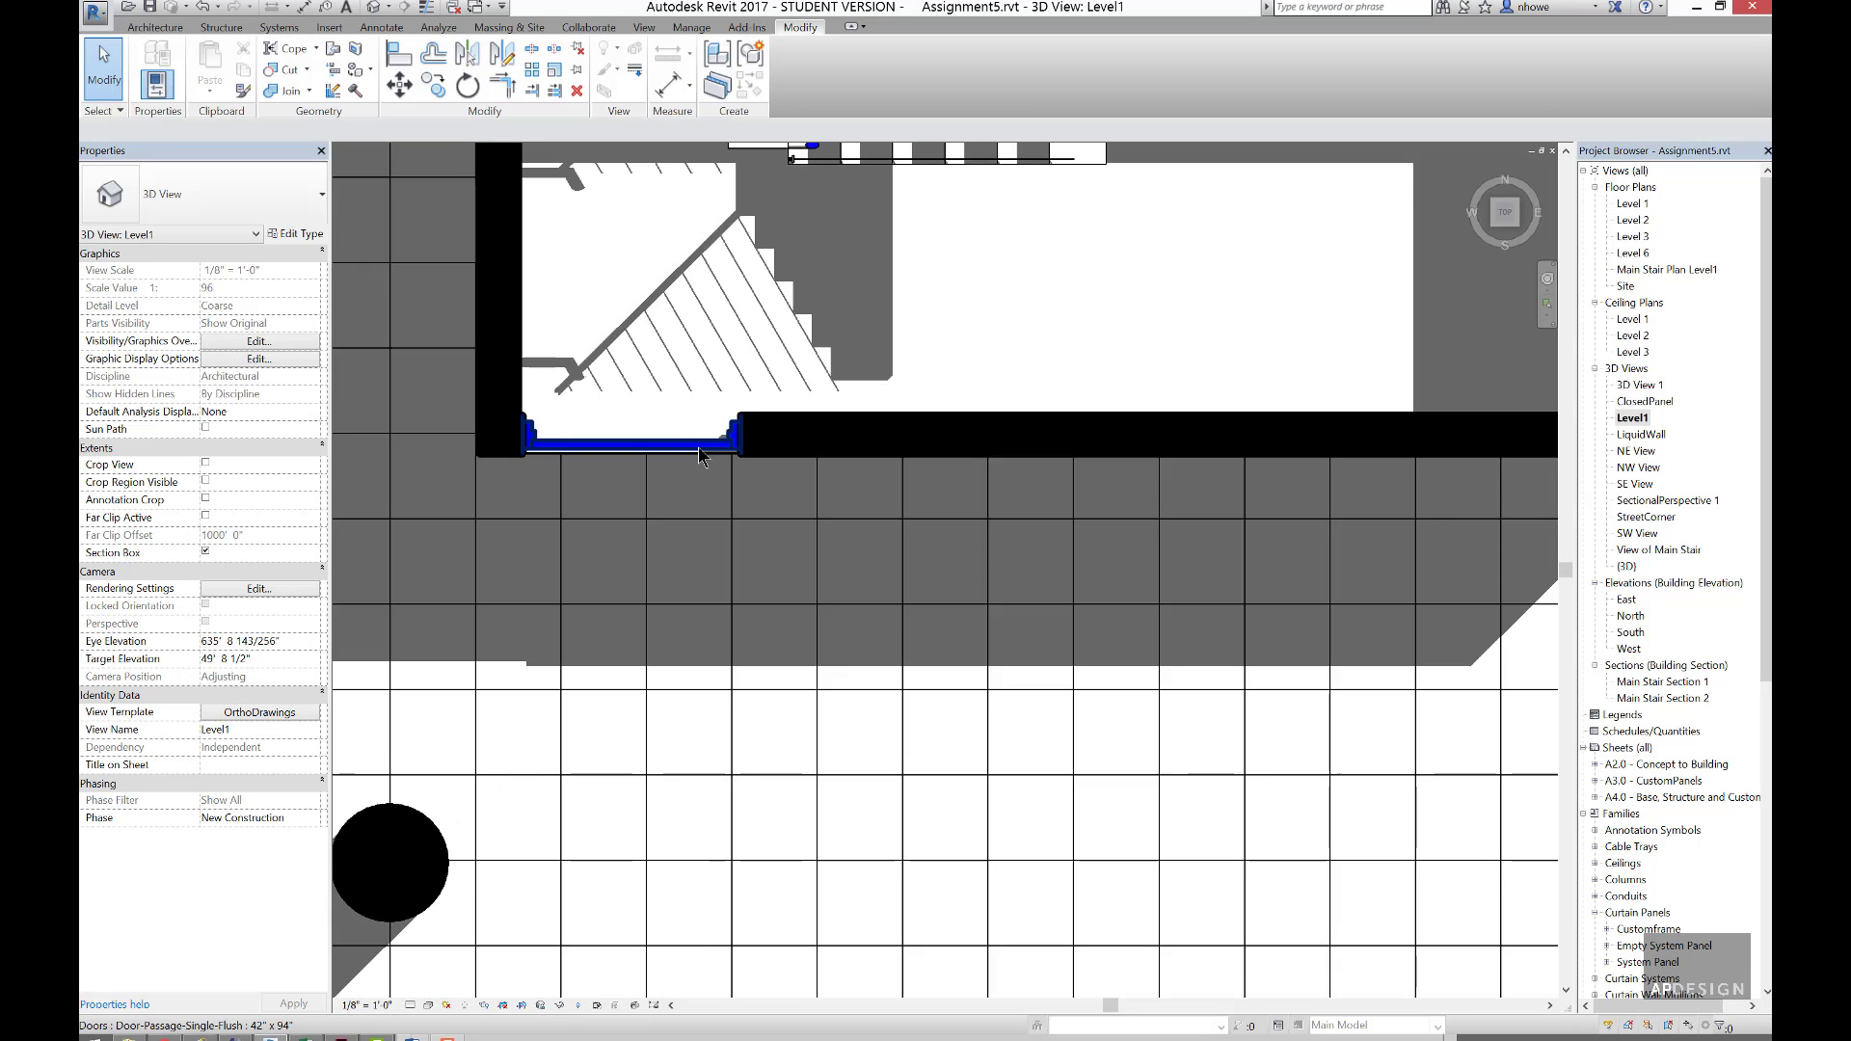
{"action": "scroll", "coordinate": [699, 453], "scroll_direction": "down", "scroll_amount": 10}
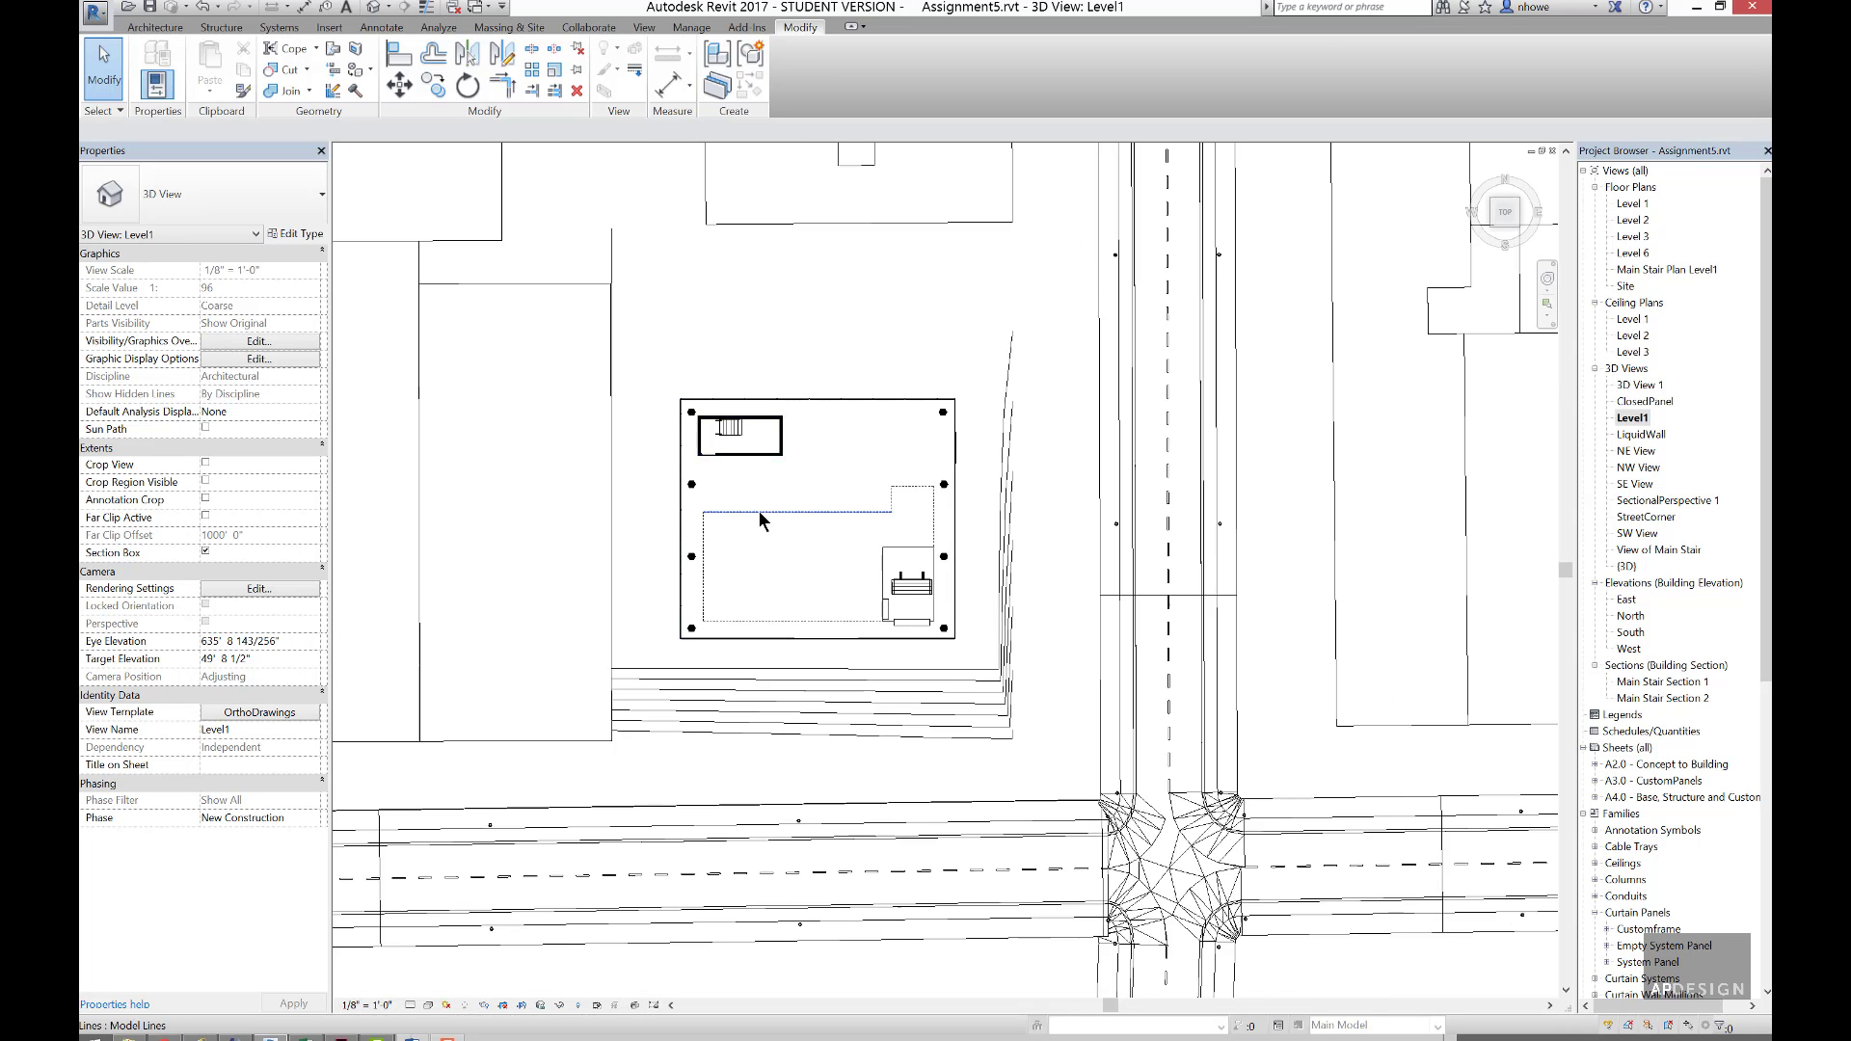
{"action": "scroll", "coordinate": [759, 520], "scroll_direction": "up", "scroll_amount": 4}
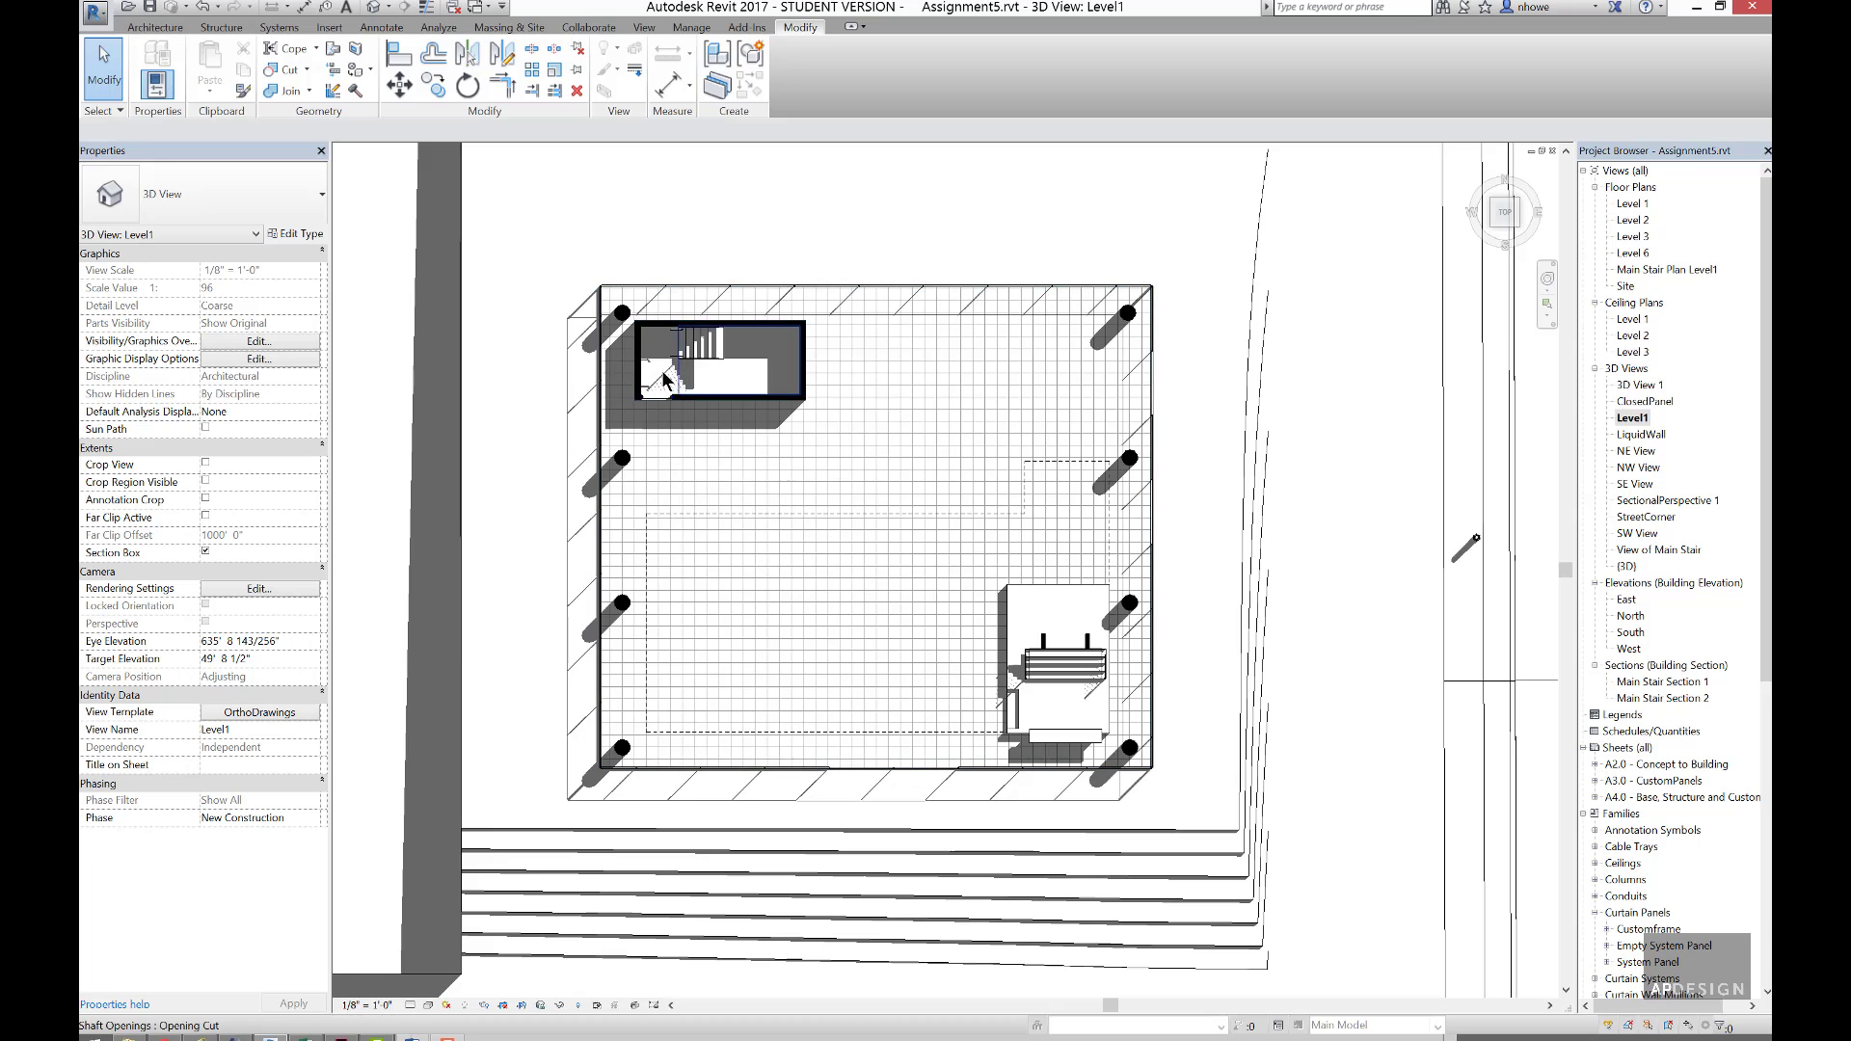
{"action": "scroll", "coordinate": [669, 487], "scroll_direction": "up", "scroll_amount": 5}
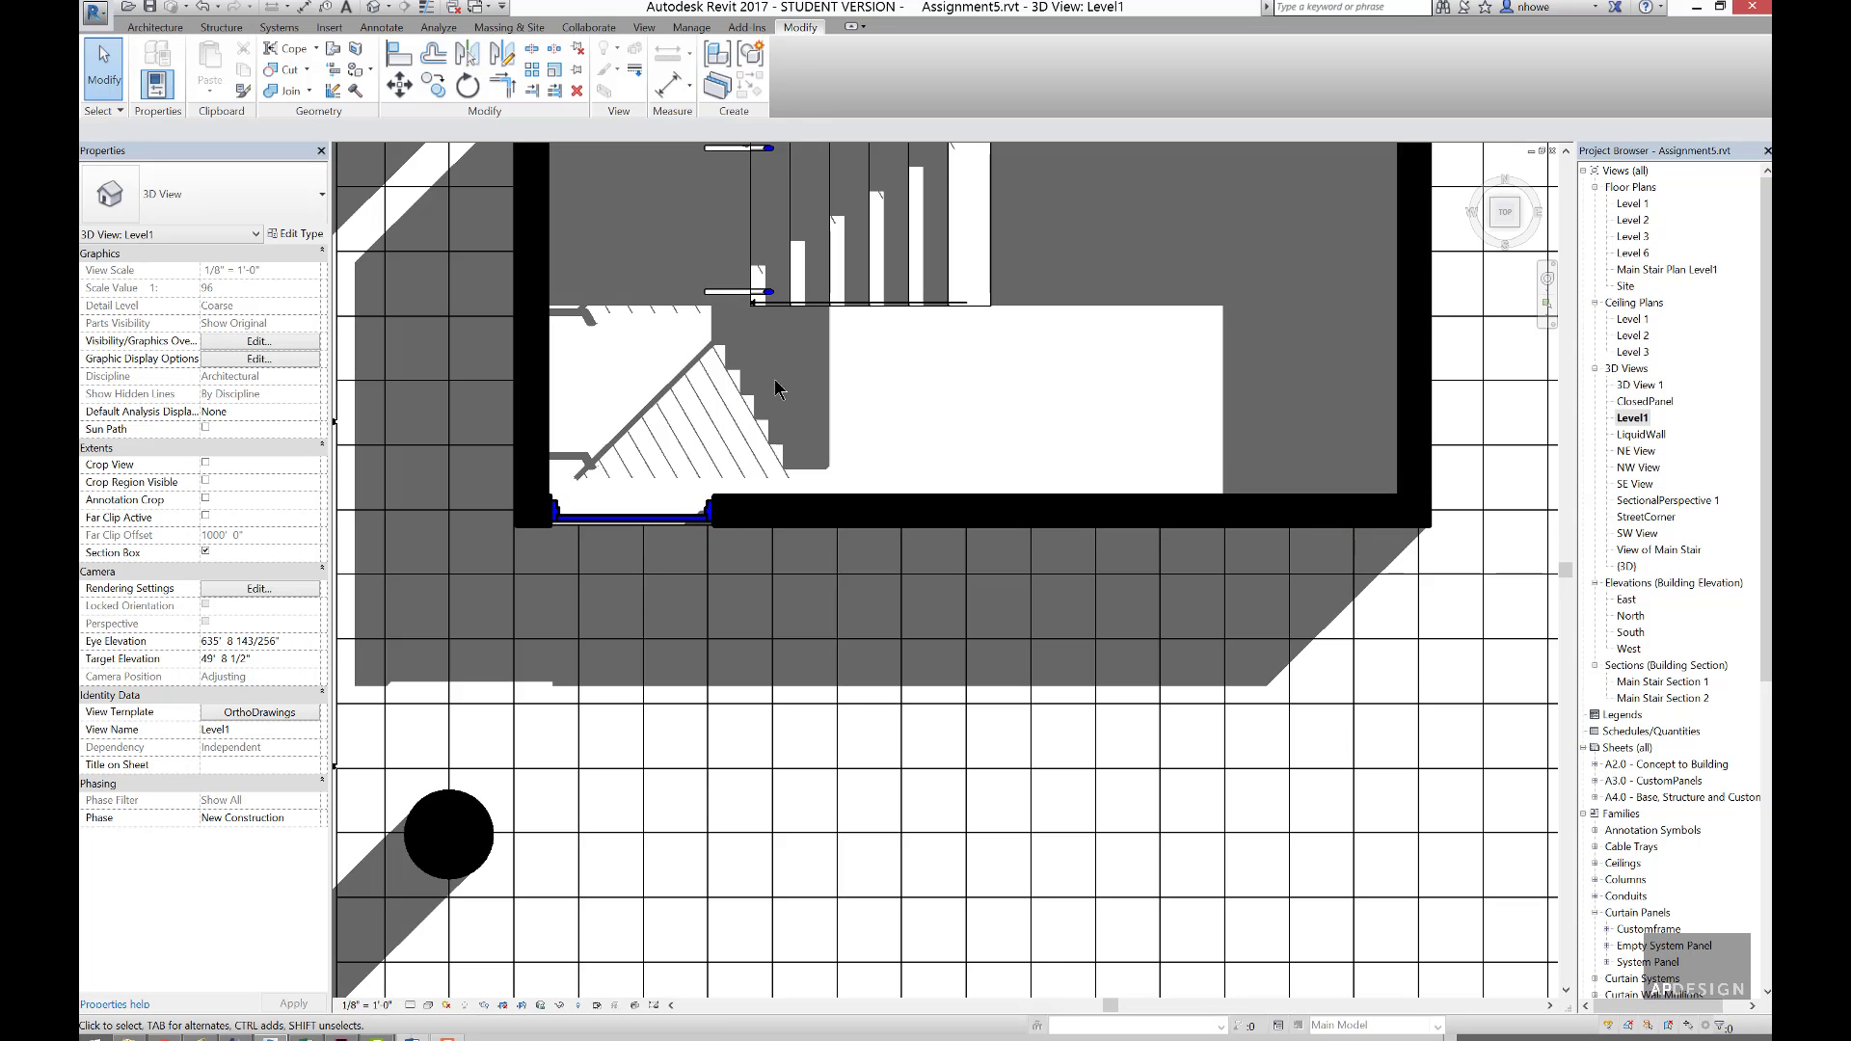
{"action": "scroll", "coordinate": [781, 385], "scroll_direction": "down", "scroll_amount": 5}
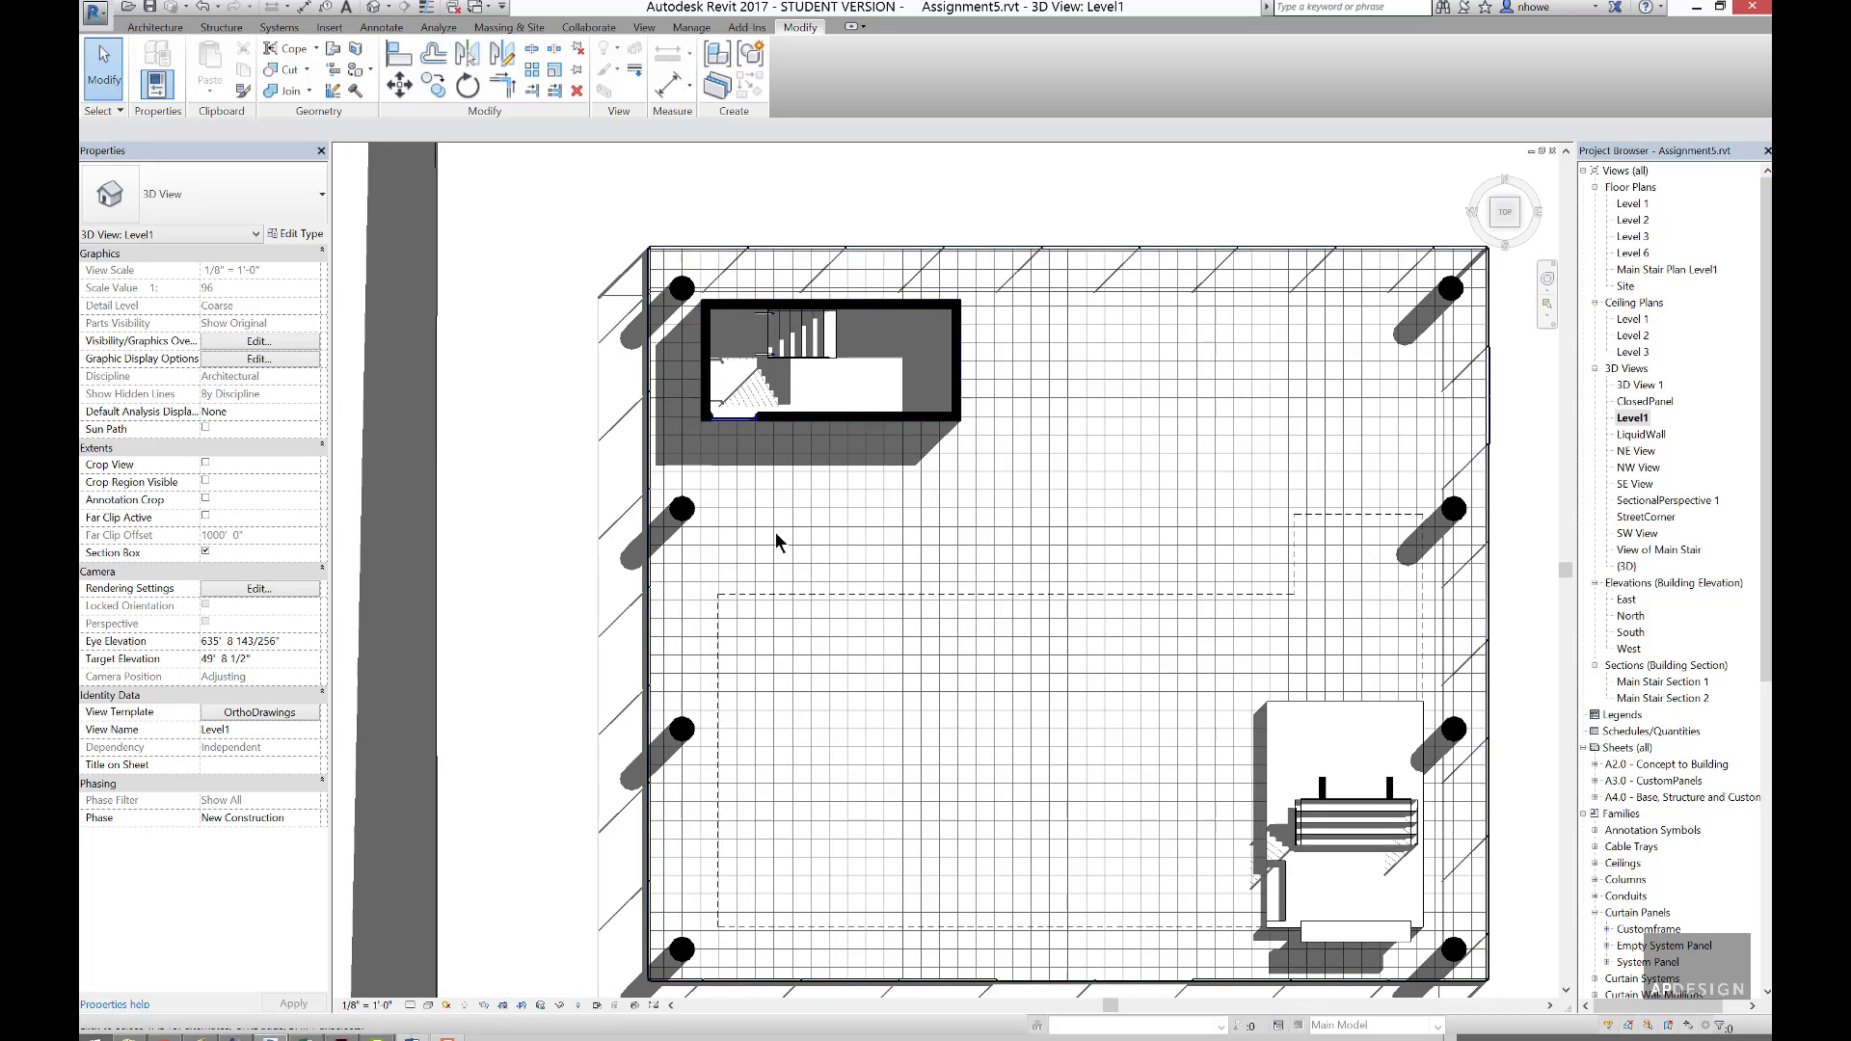
- Open the Level1 view's template settings, list templates for all view types, select OrthoDrawings, and check its Shadows options without changing them
{"action": "left_click", "coordinate": [288, 712]}
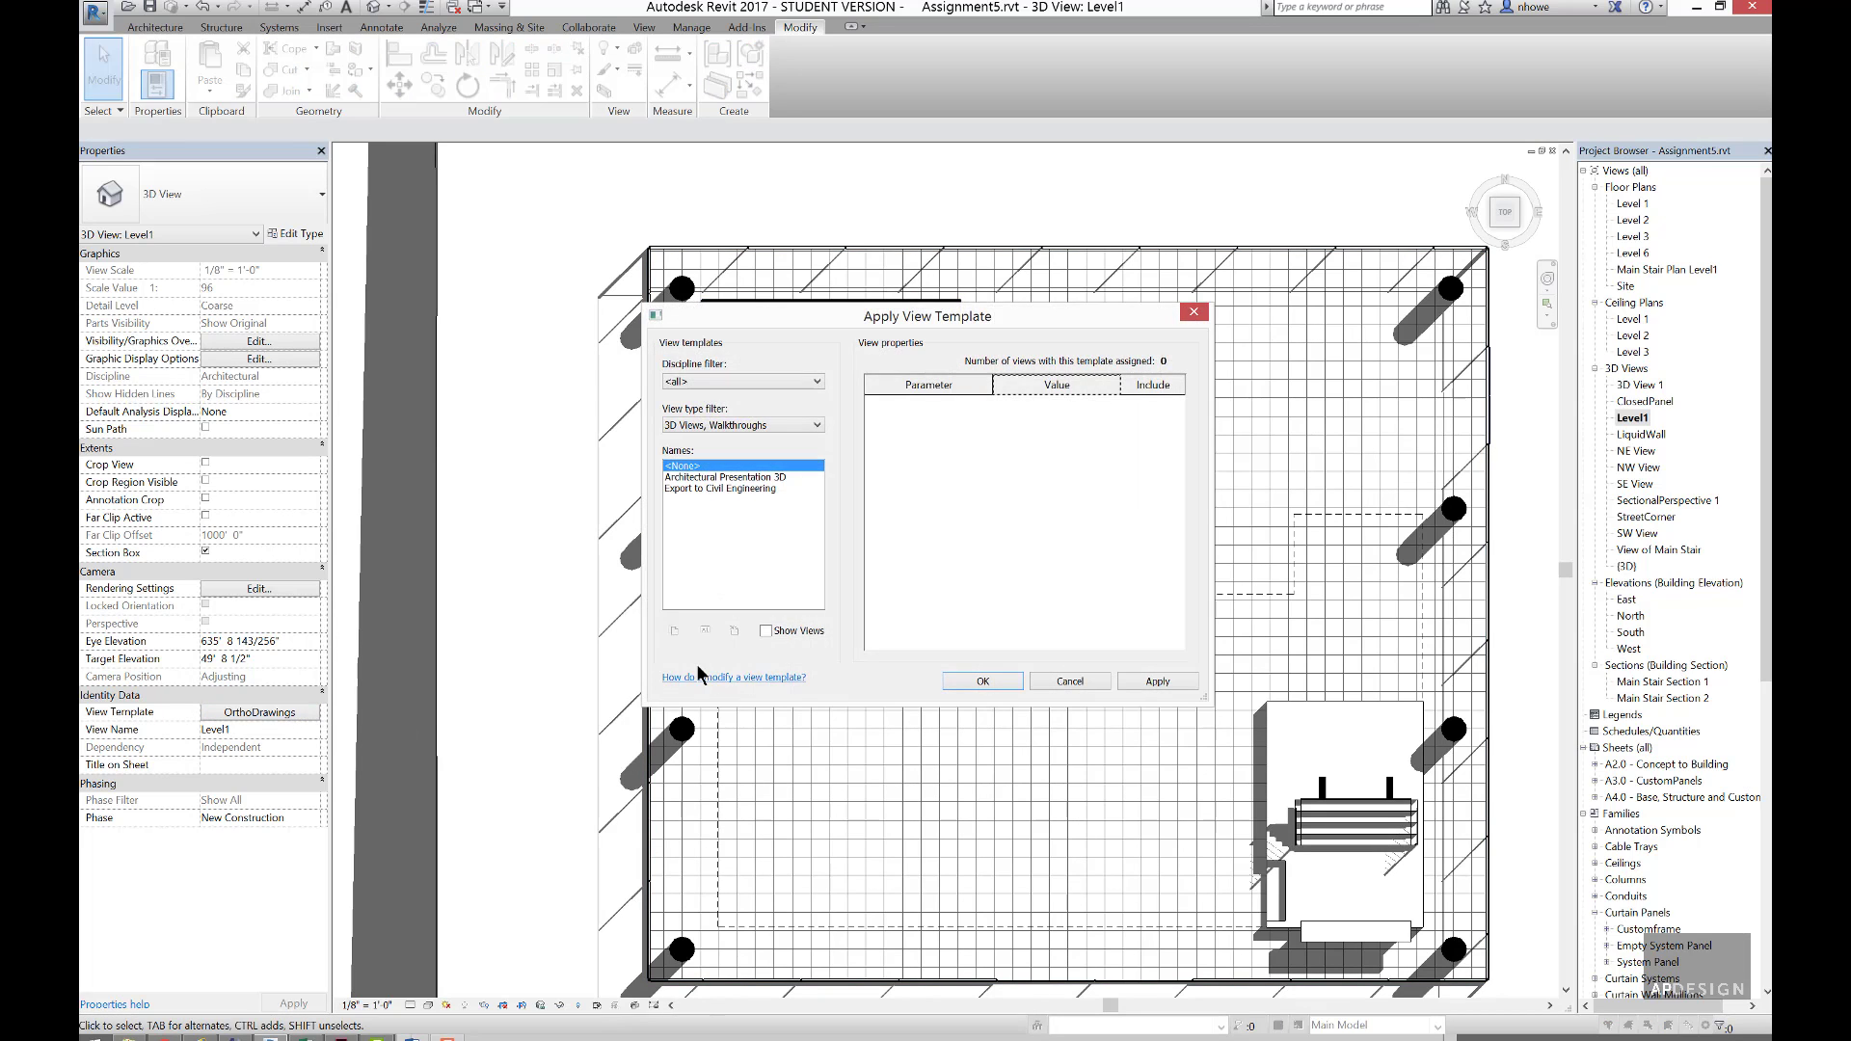
{"action": "left_click", "coordinate": [760, 425]}
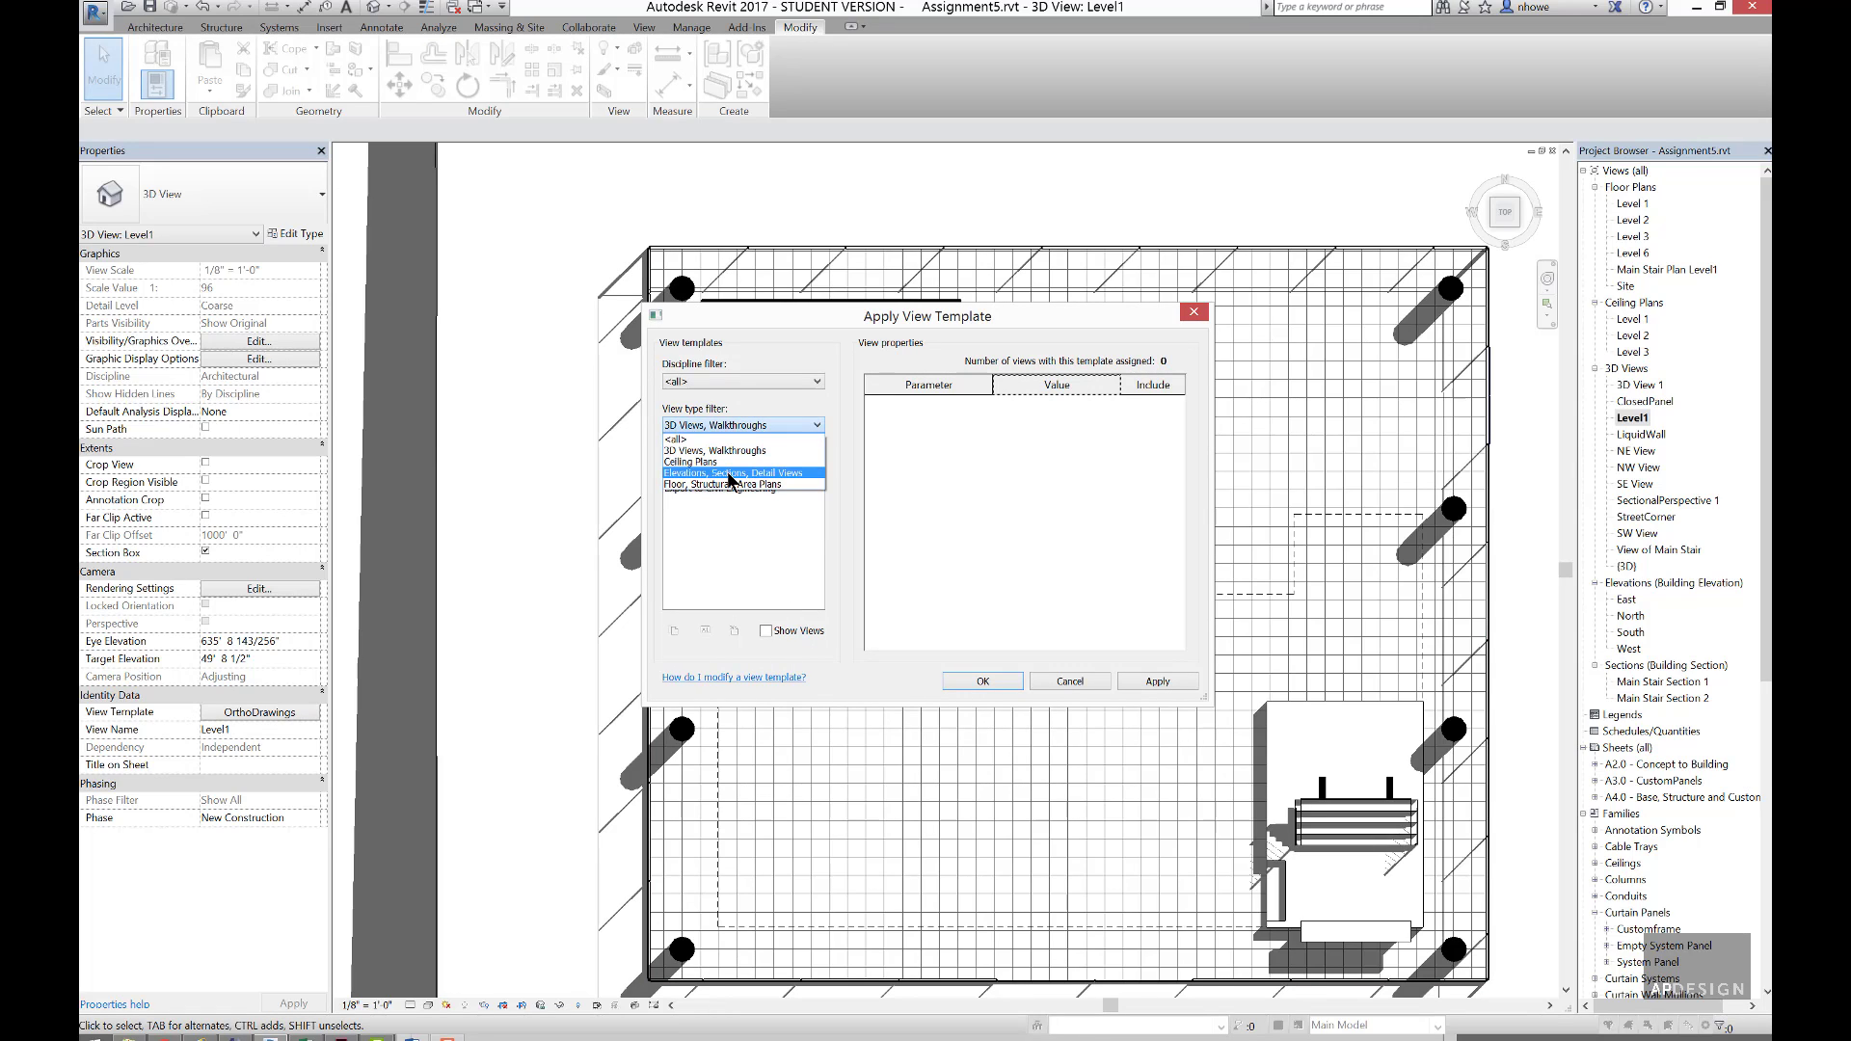
{"action": "left_click", "coordinate": [716, 441]}
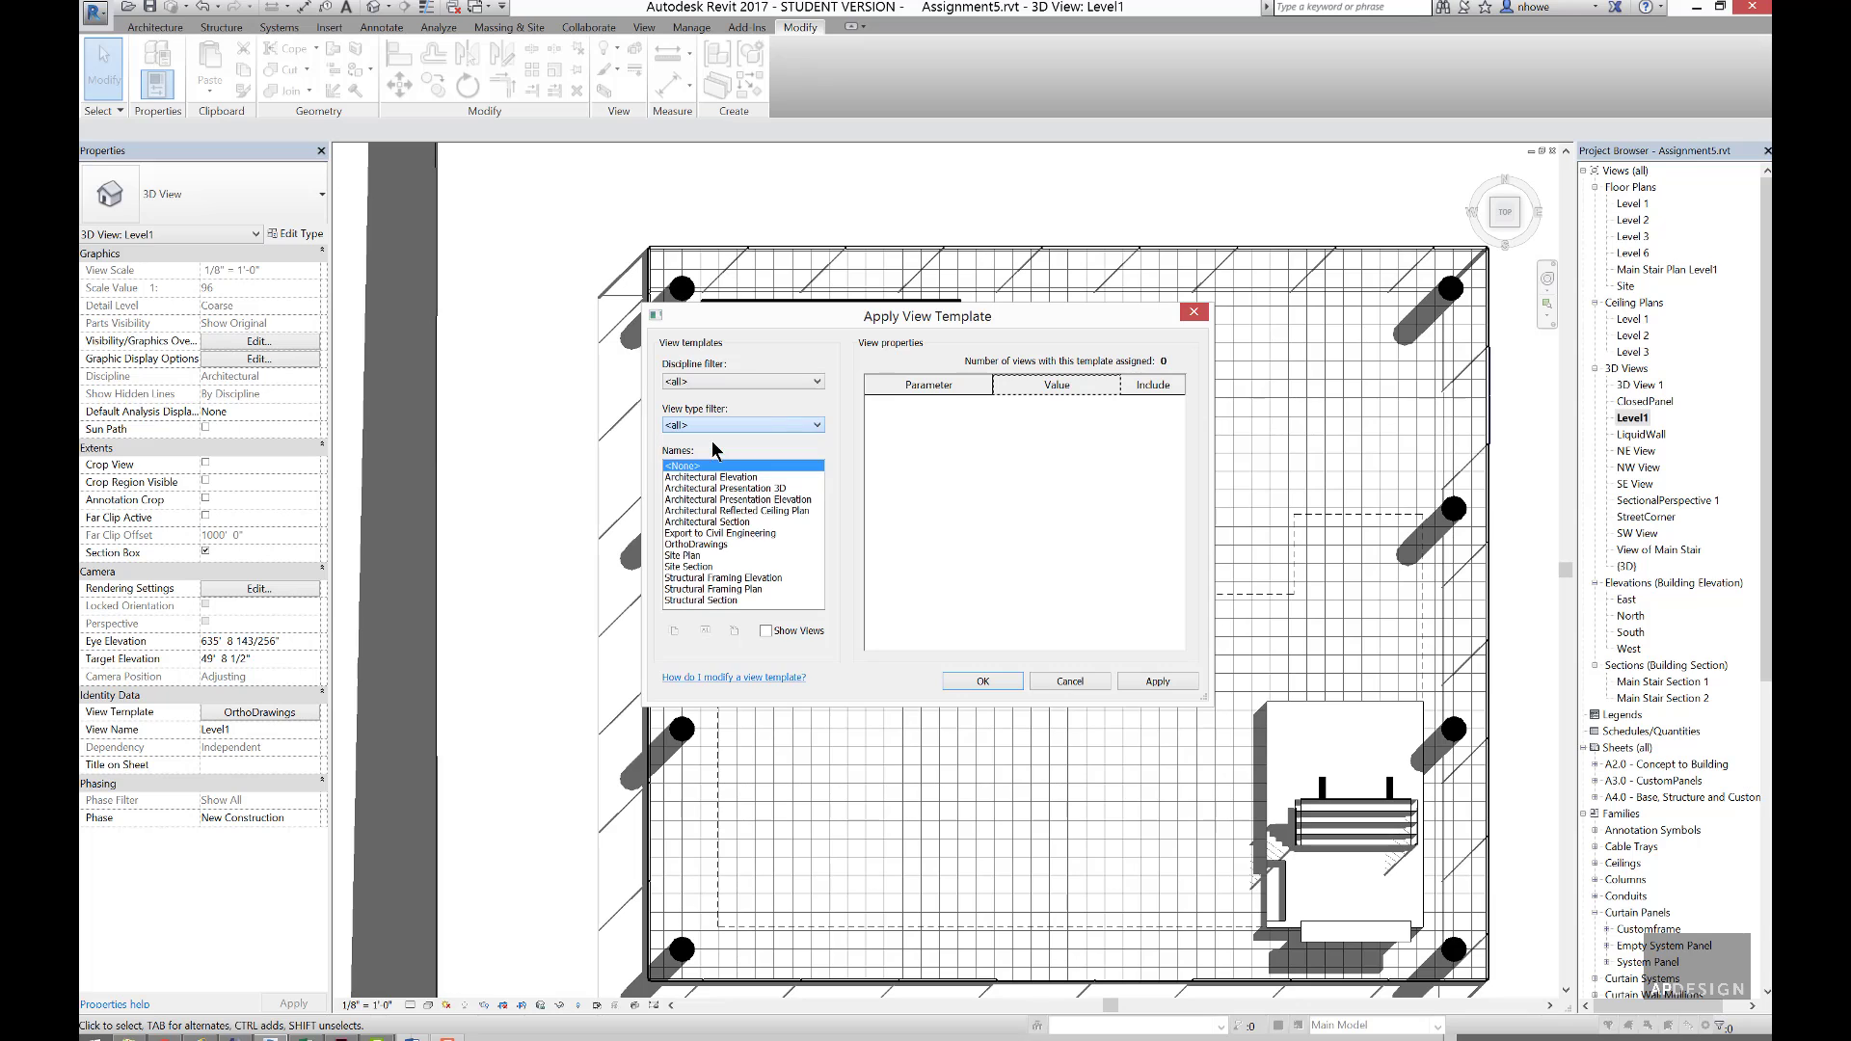
{"action": "left_click", "coordinate": [718, 545]}
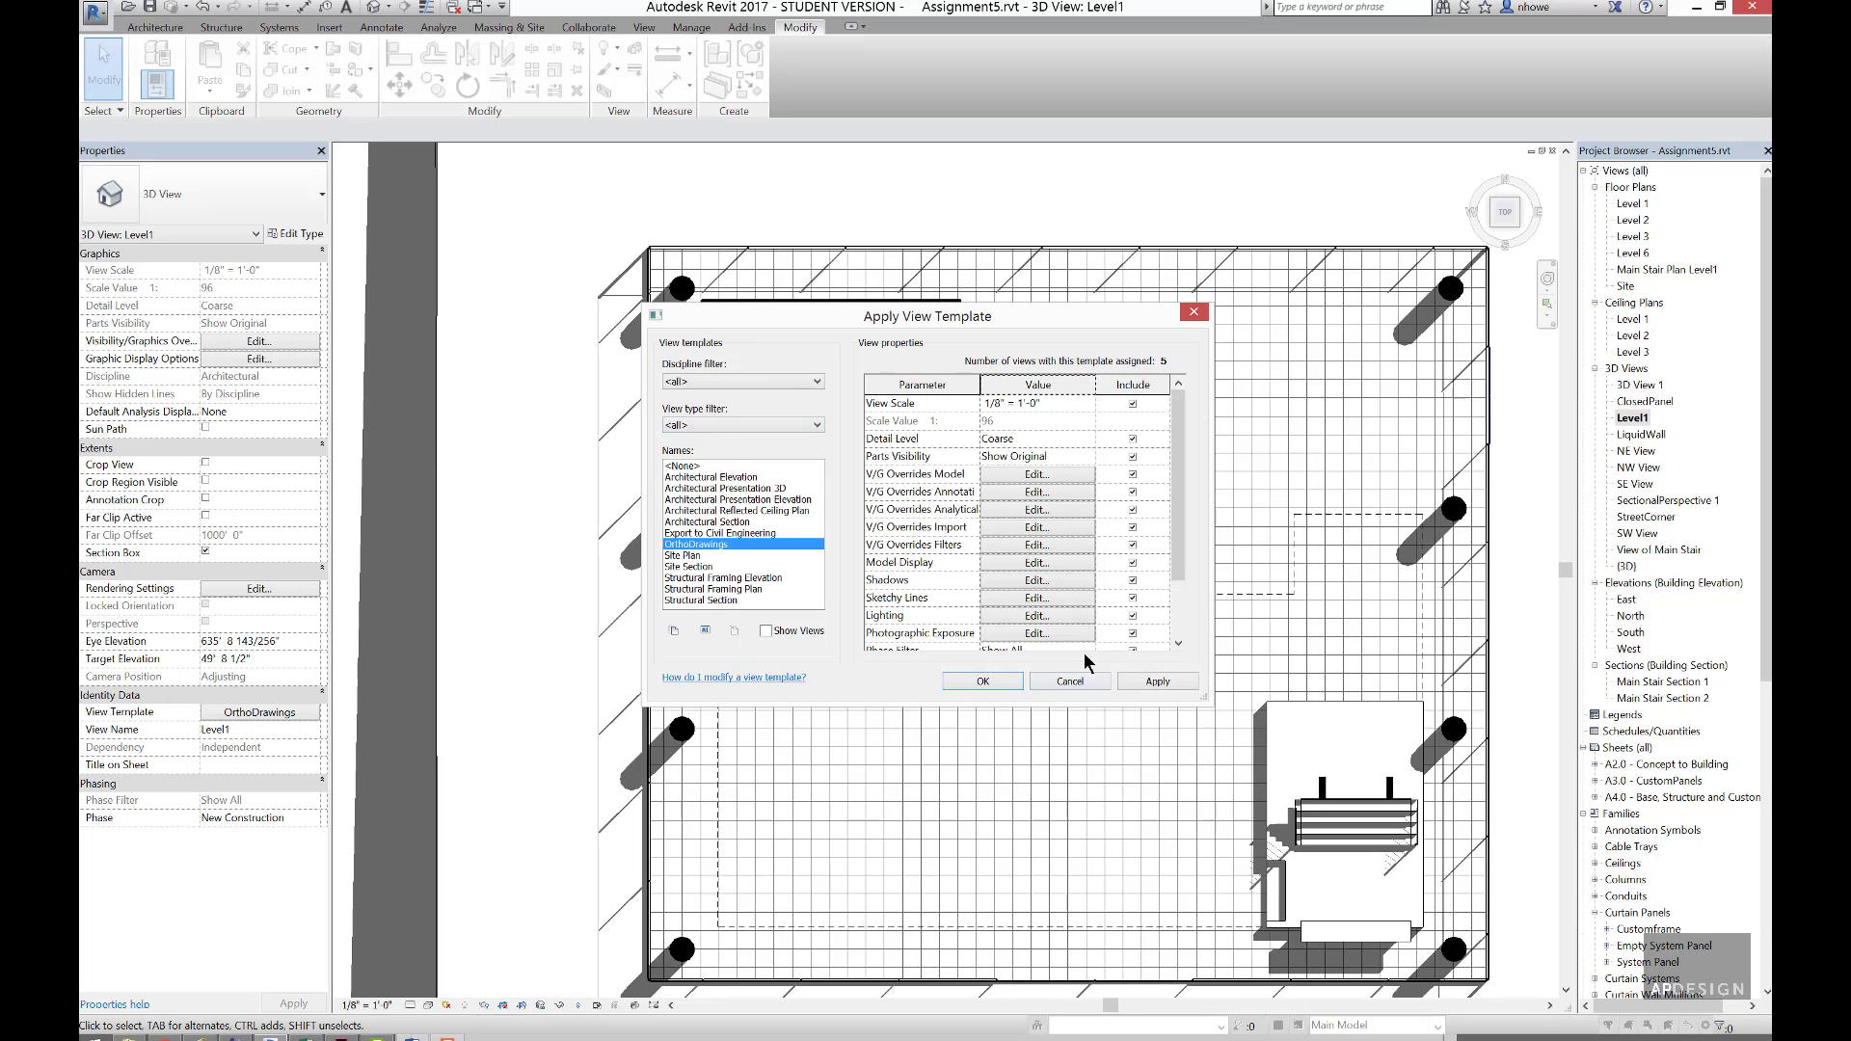
{"action": "left_click", "coordinate": [1020, 580]}
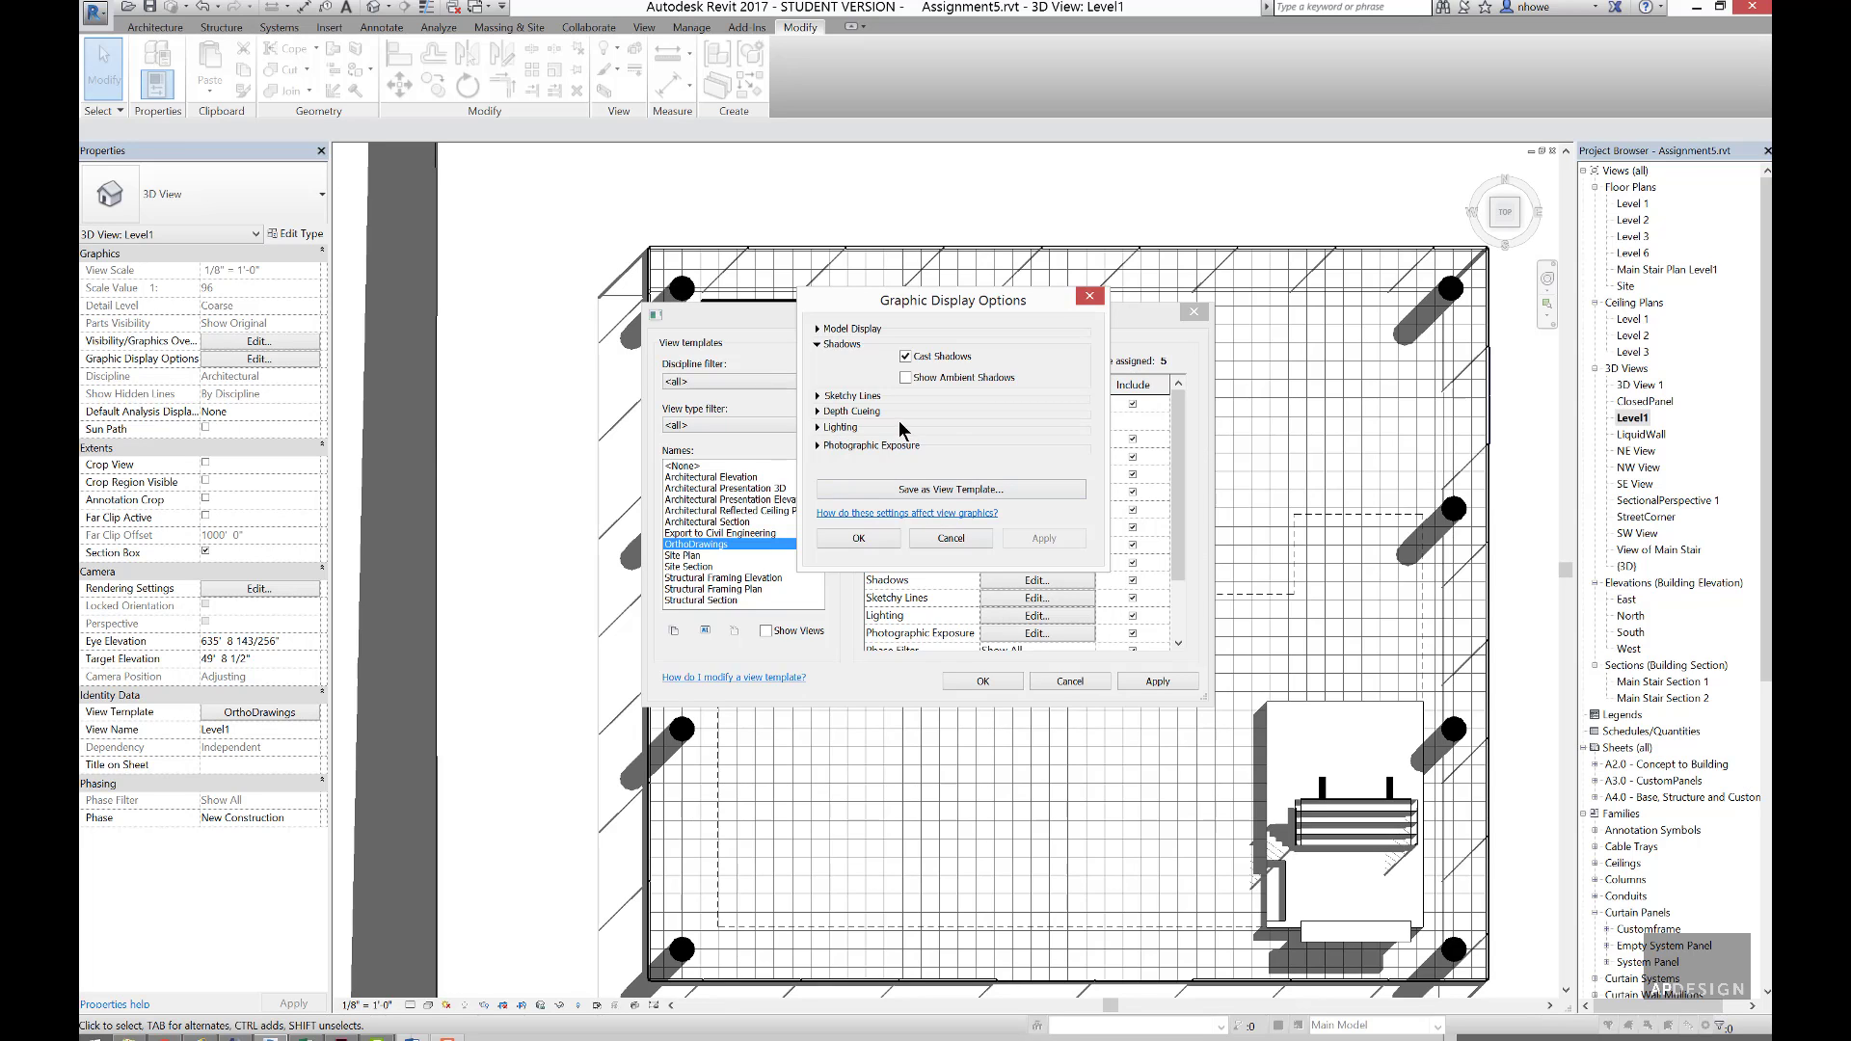
{"action": "left_click", "coordinate": [933, 540]}
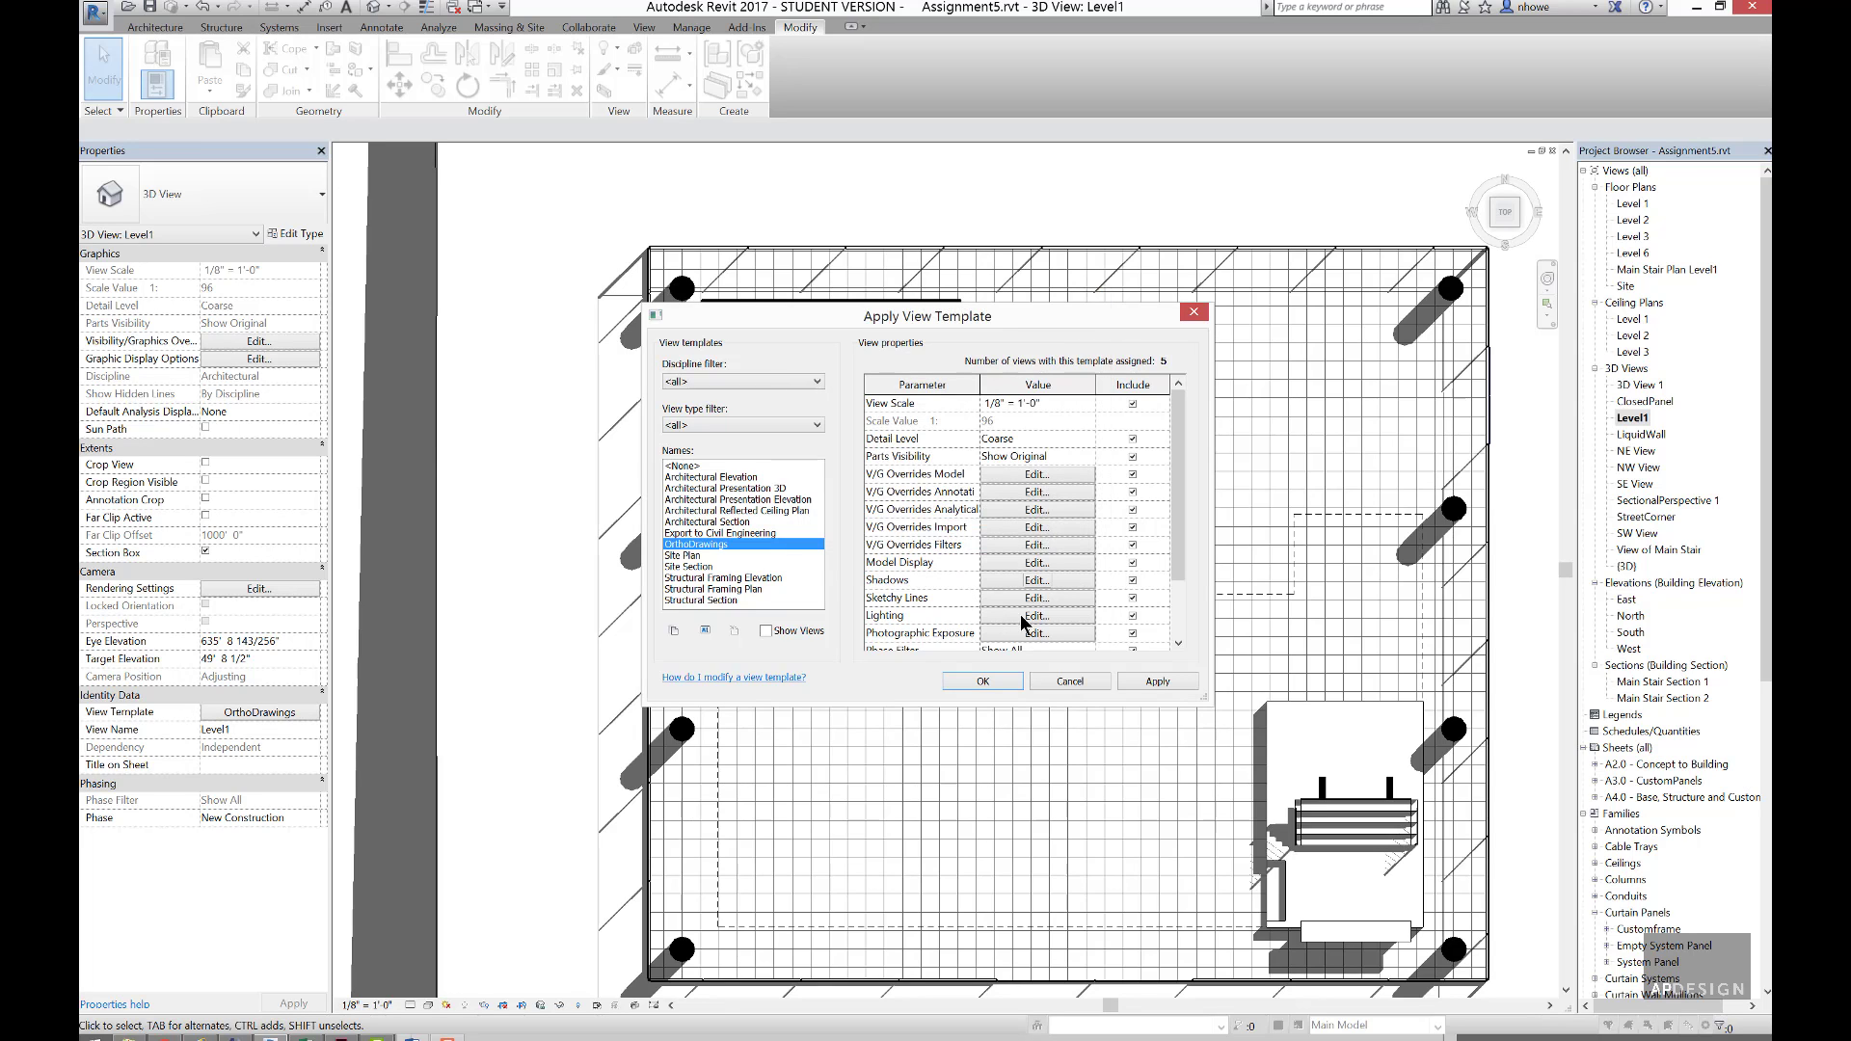
- Set the shadow intensity to 20 in the OrthoDrawings template's lighting settings, and apply the template to the Level1 view
{"action": "left_click", "coordinate": [1022, 616]}
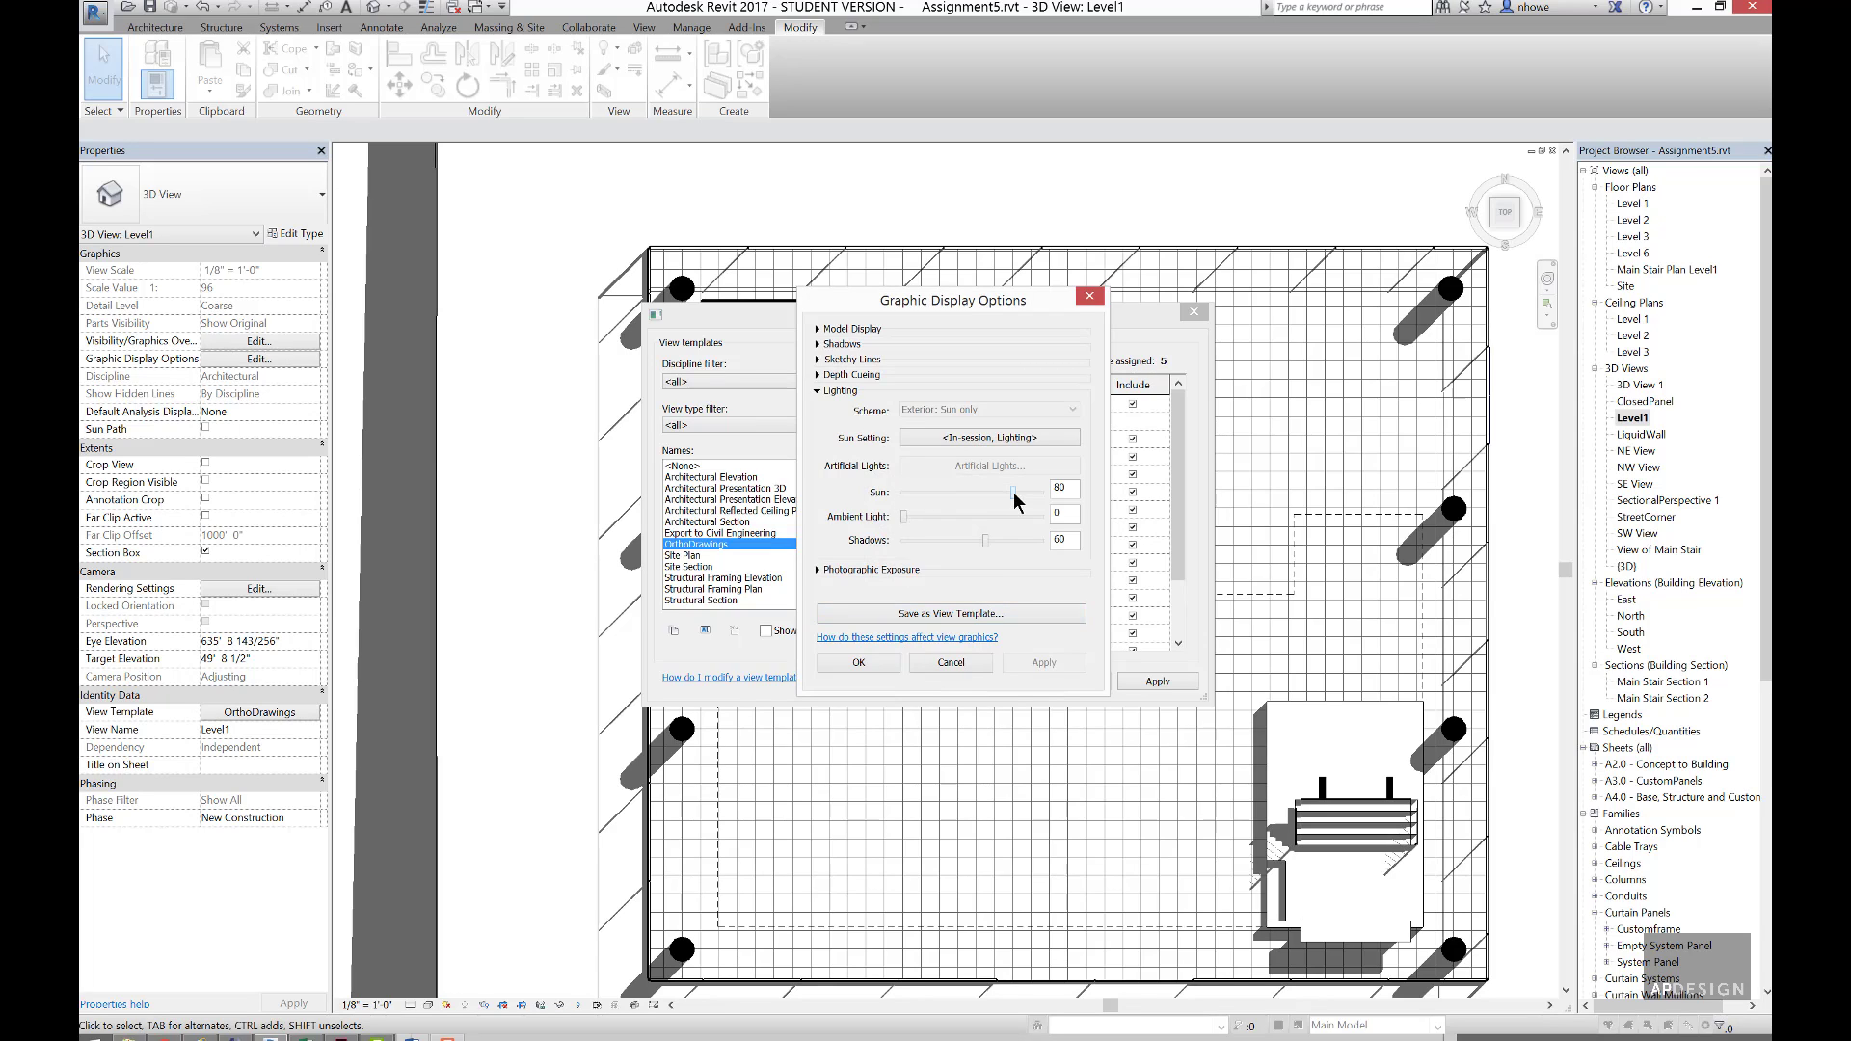
{"action": "left_click_drag", "start_coordinate": [1013, 493], "coordinate": [933, 547]}
{"action": "left_click", "coordinate": [1038, 665]}
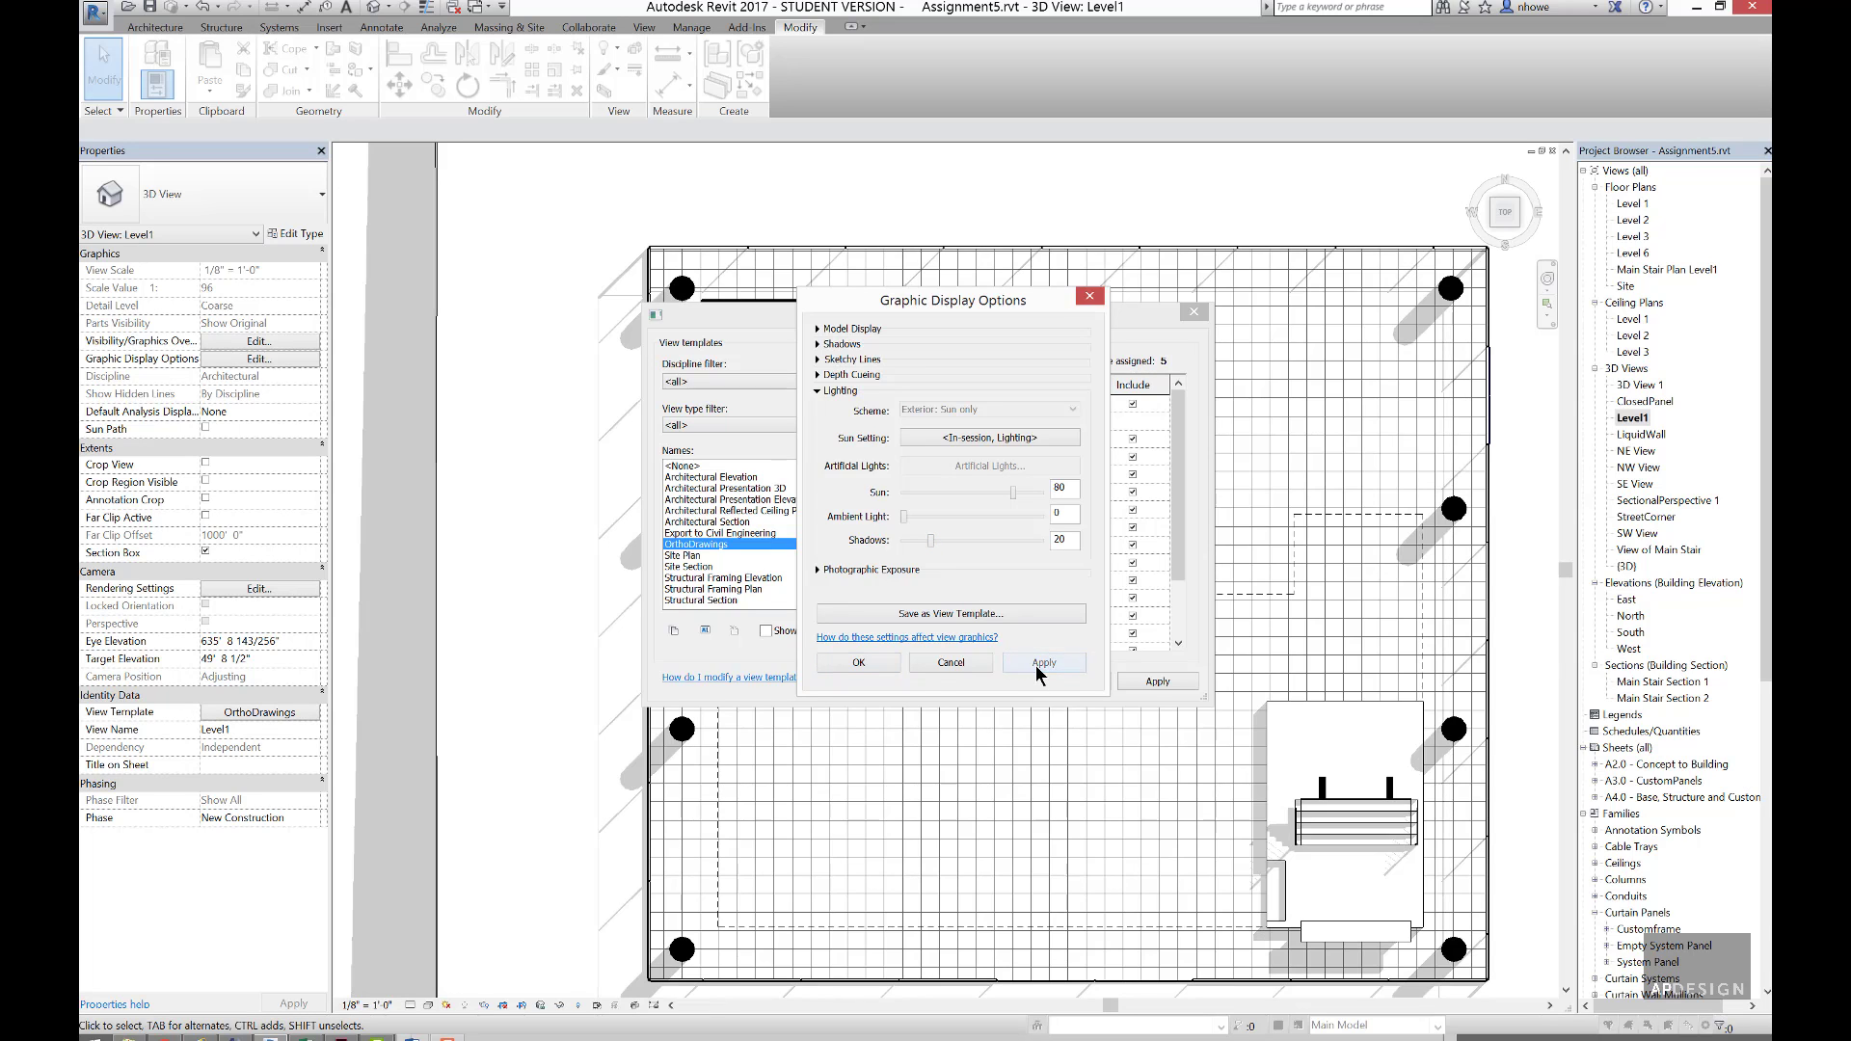
{"action": "left_click", "coordinate": [882, 663]}
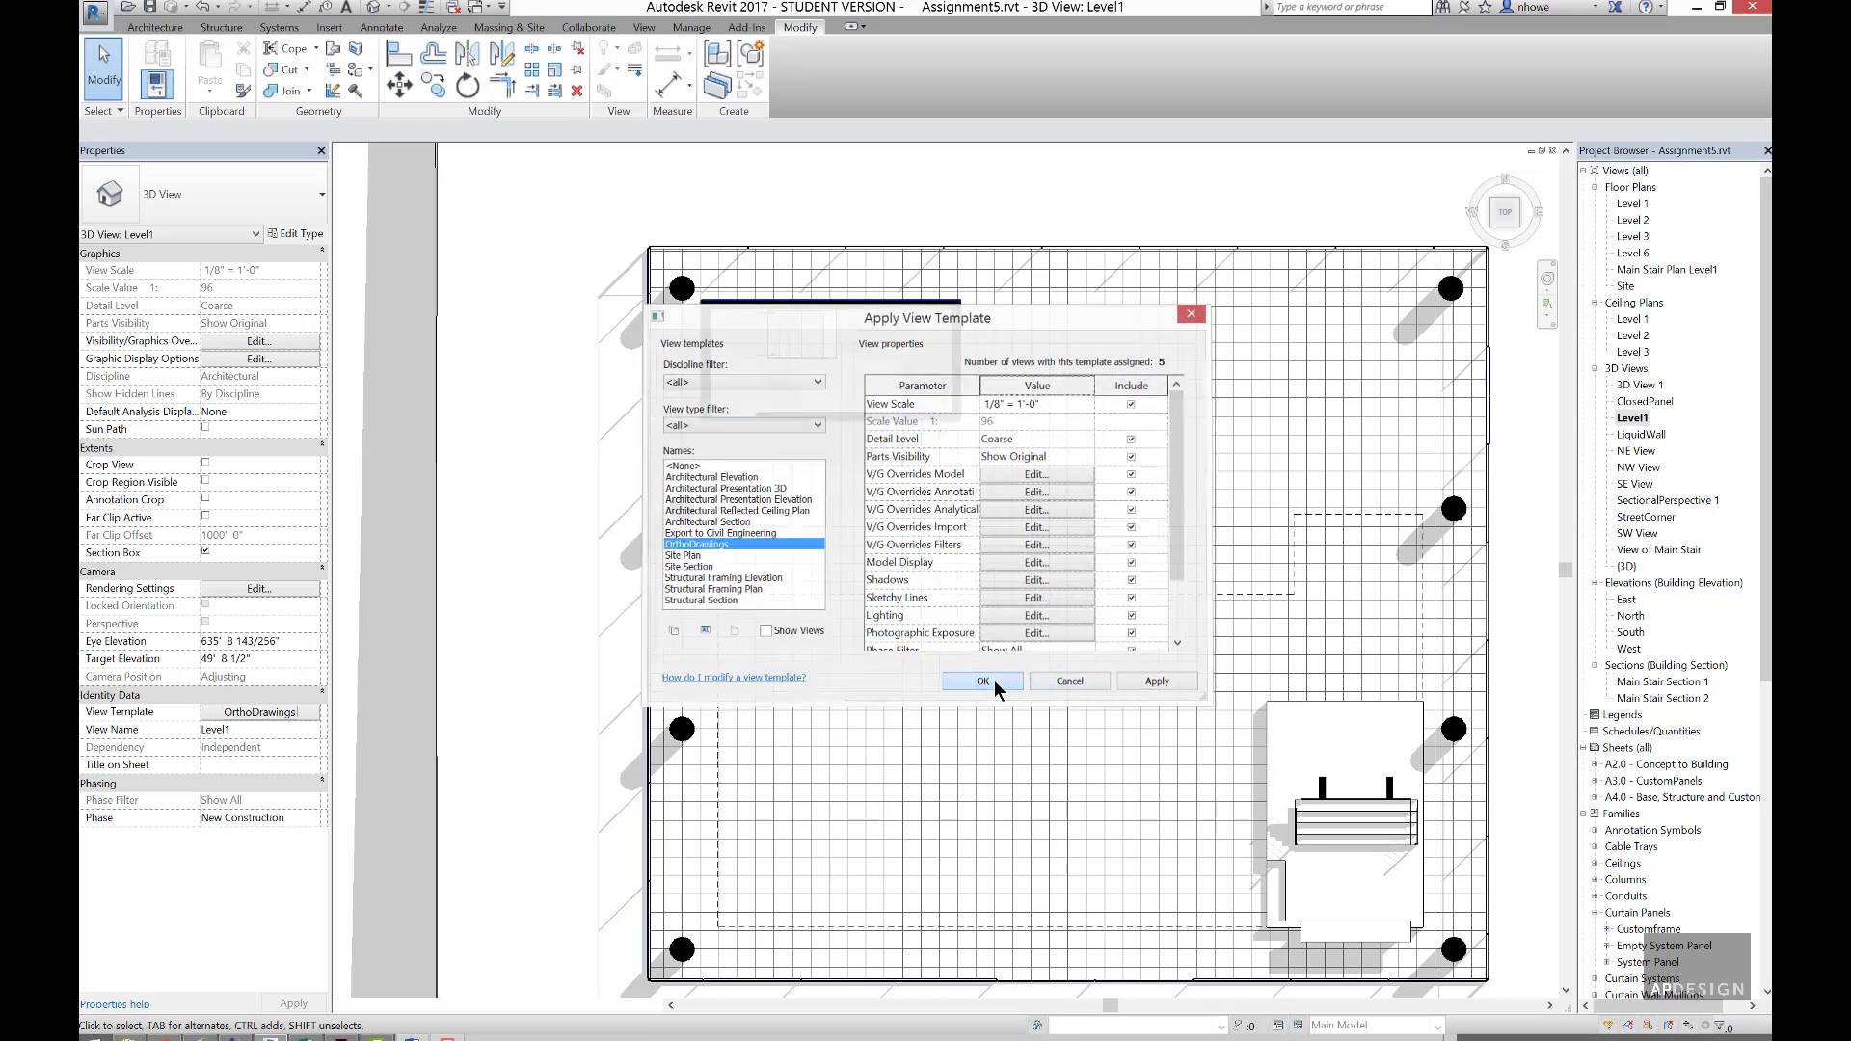
{"action": "left_click", "coordinate": [993, 679]}
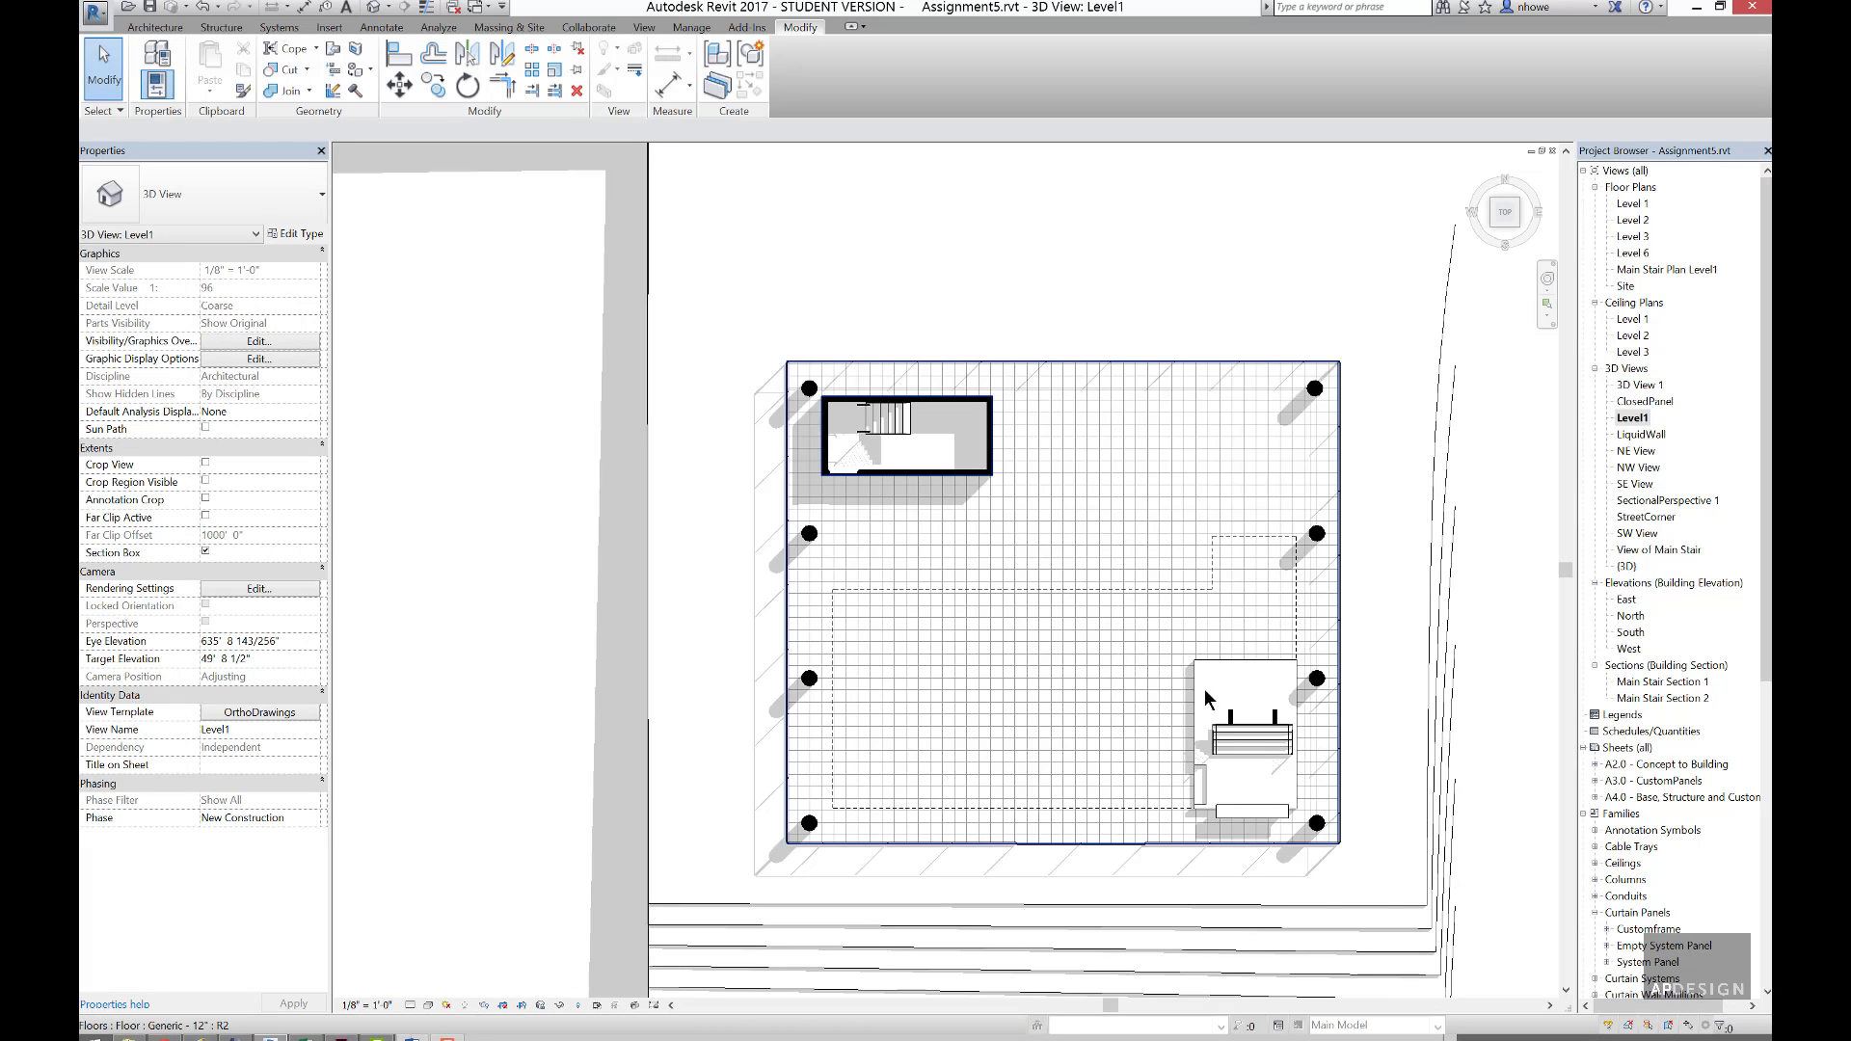
{"action": "scroll", "coordinate": [1292, 831], "scroll_direction": "up", "scroll_amount": 2}
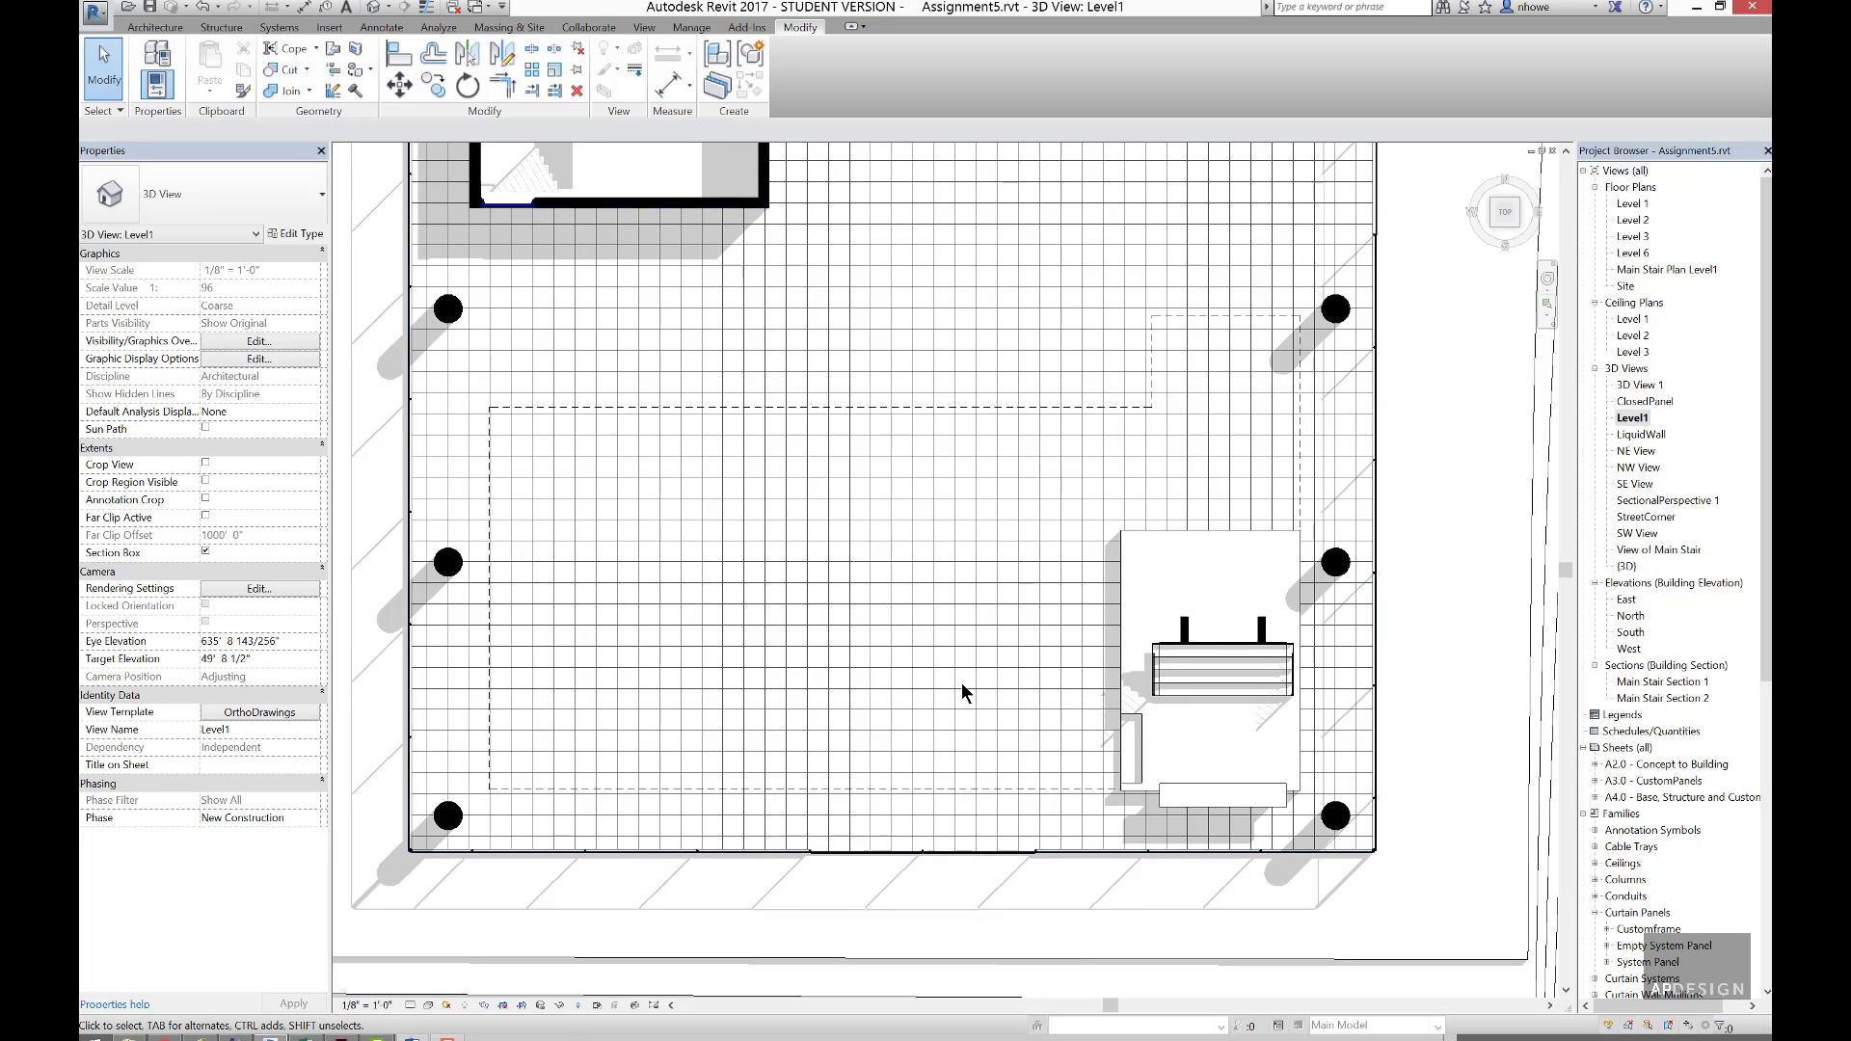
{"action": "scroll", "coordinate": [962, 683], "scroll_direction": "down", "scroll_amount": 2}
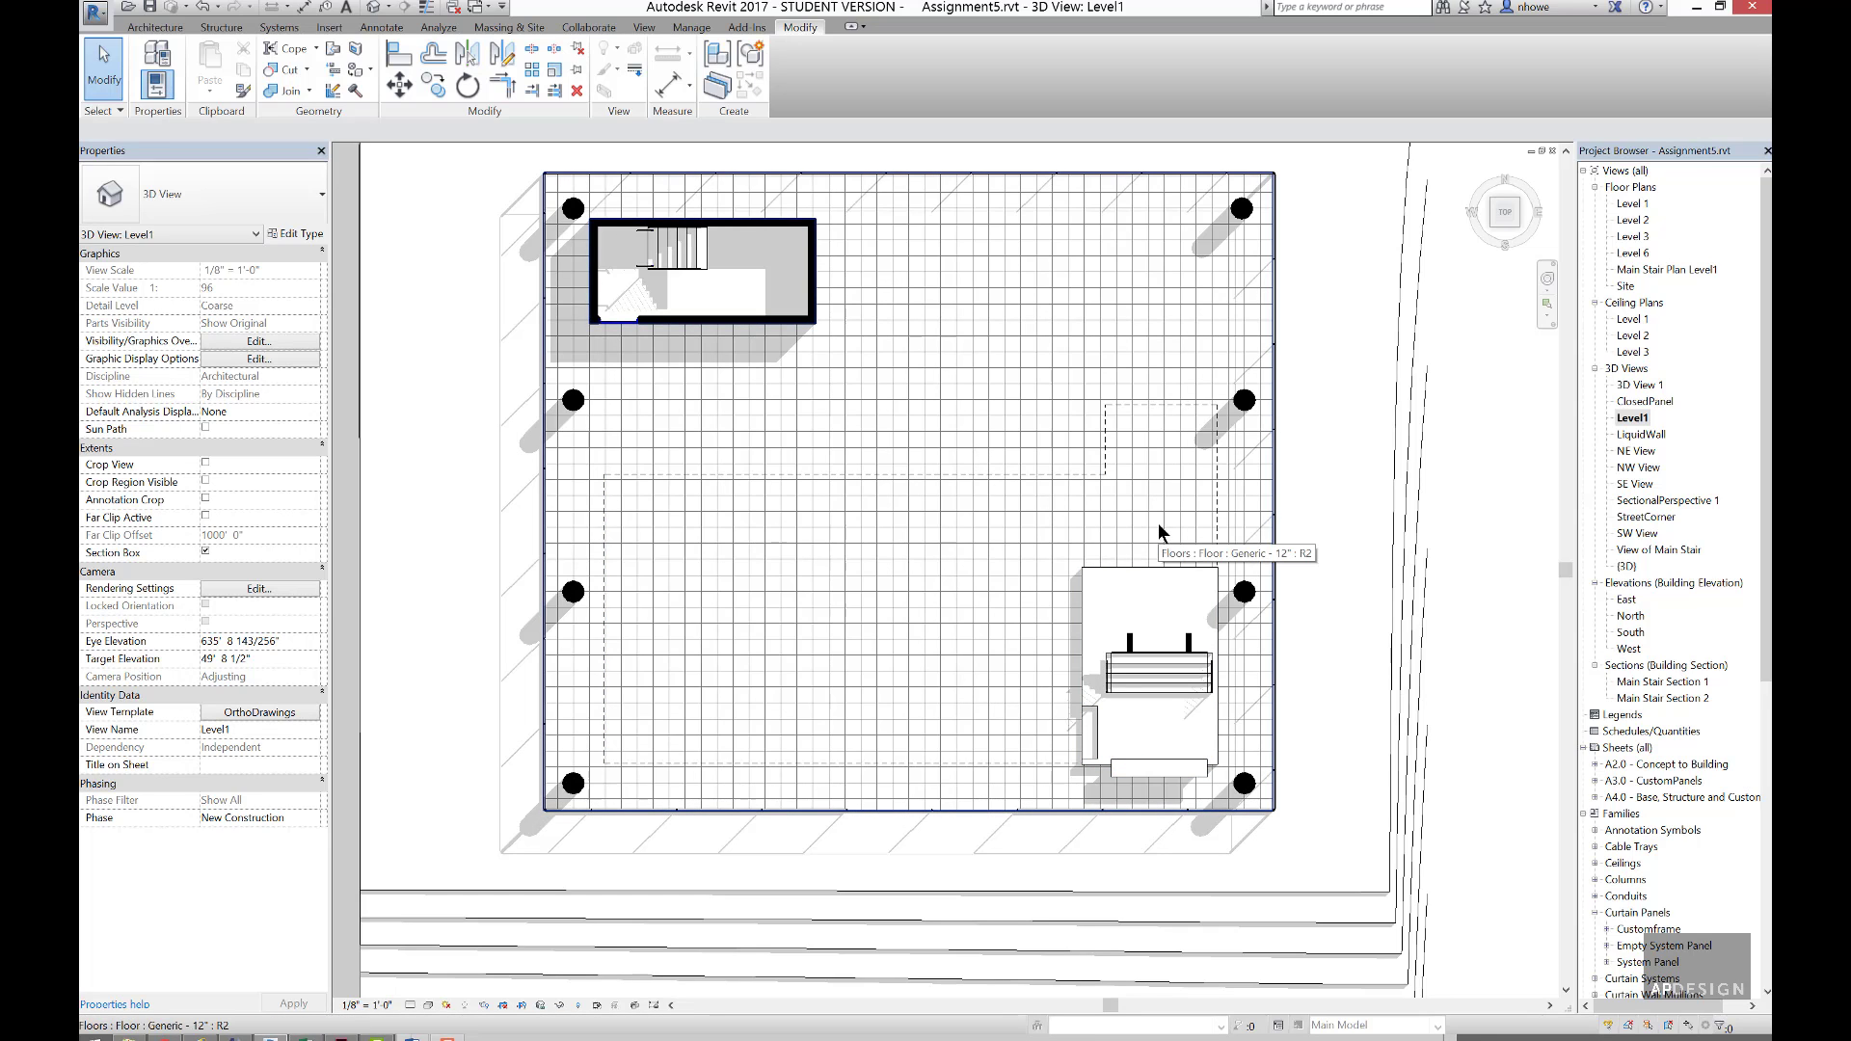
{"action": "scroll", "coordinate": [1158, 523], "scroll_direction": "down", "scroll_amount": 1}
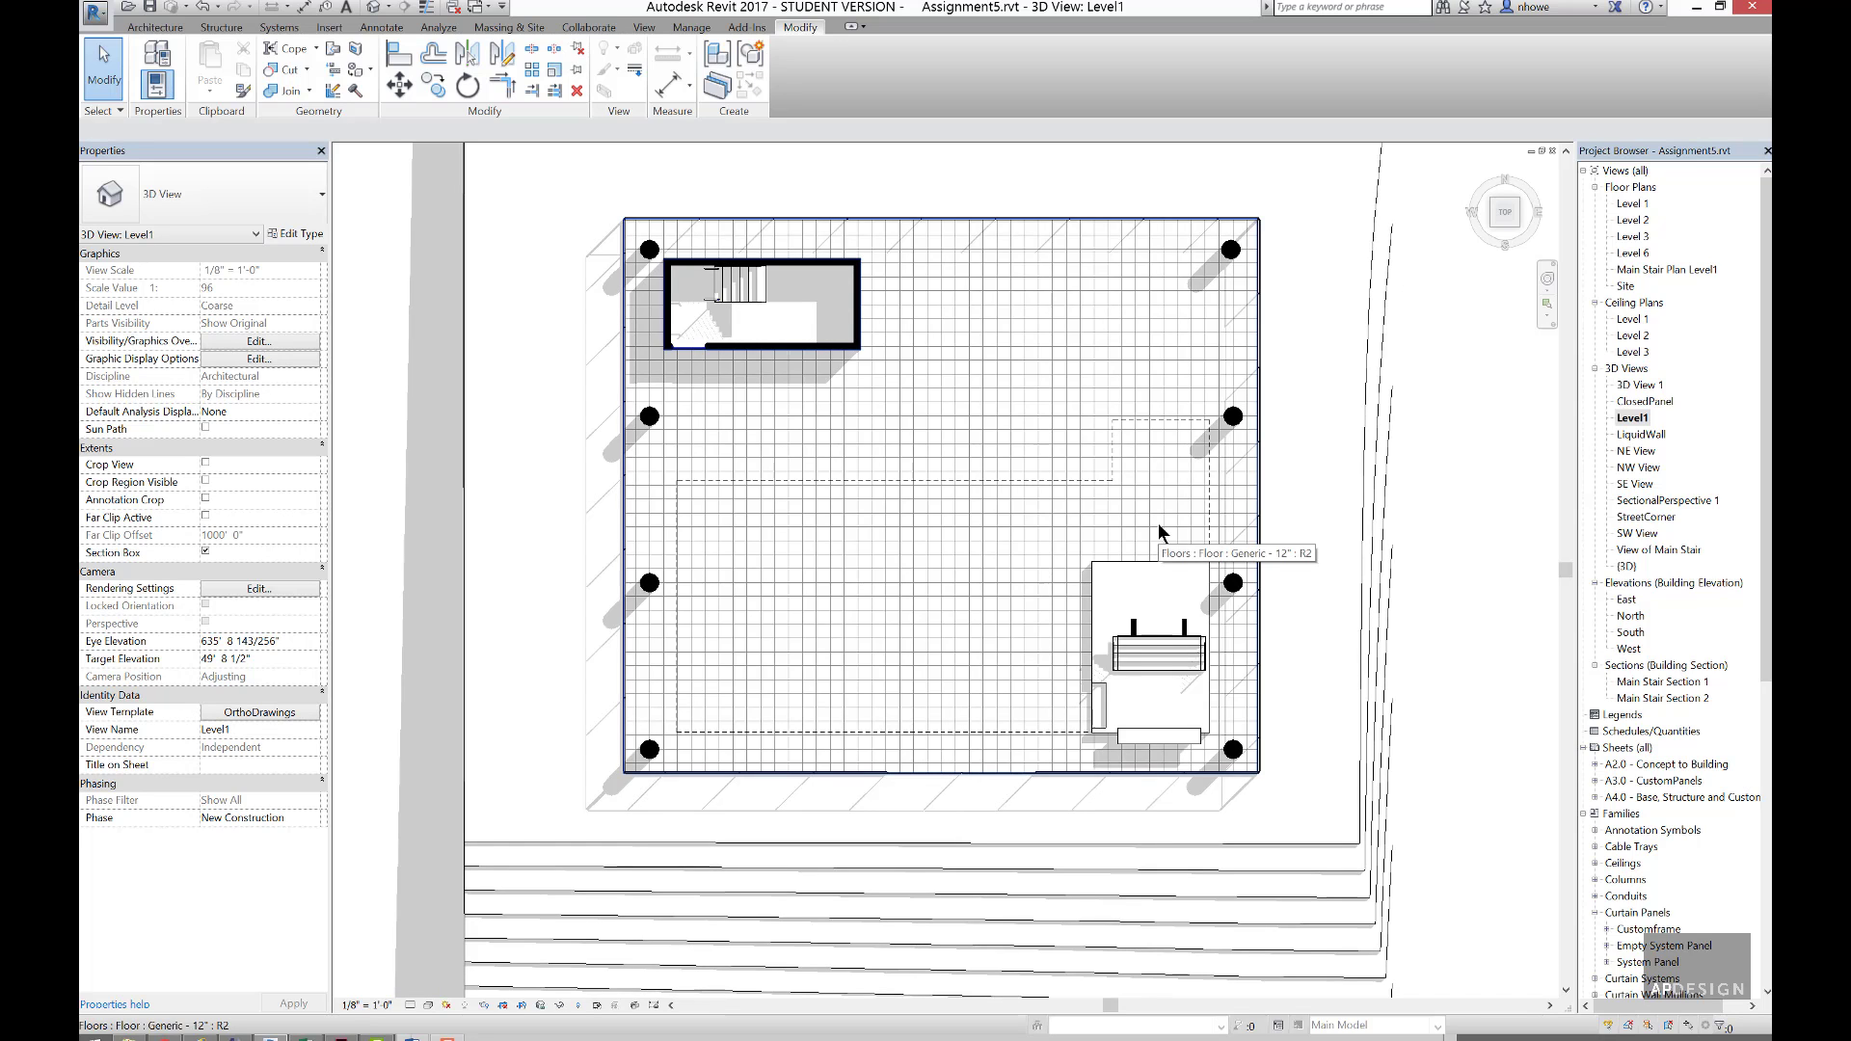